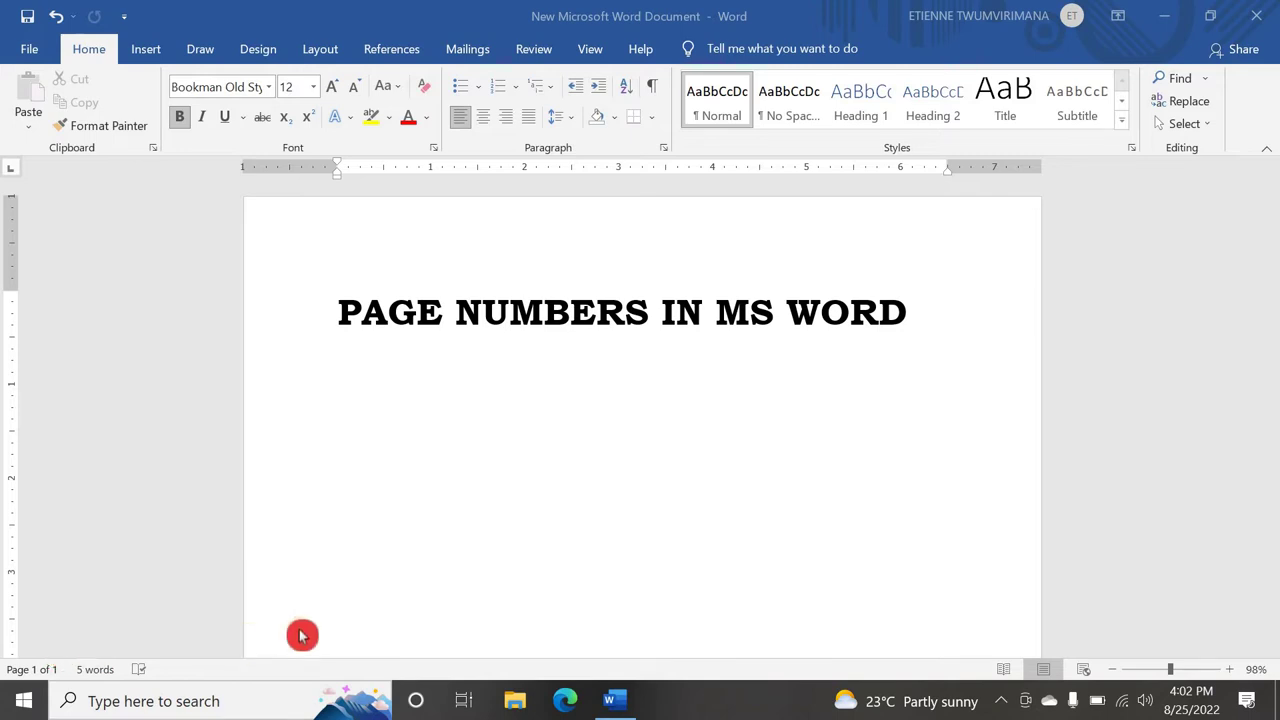
pyautogui.scroll(-8, 543, 483)
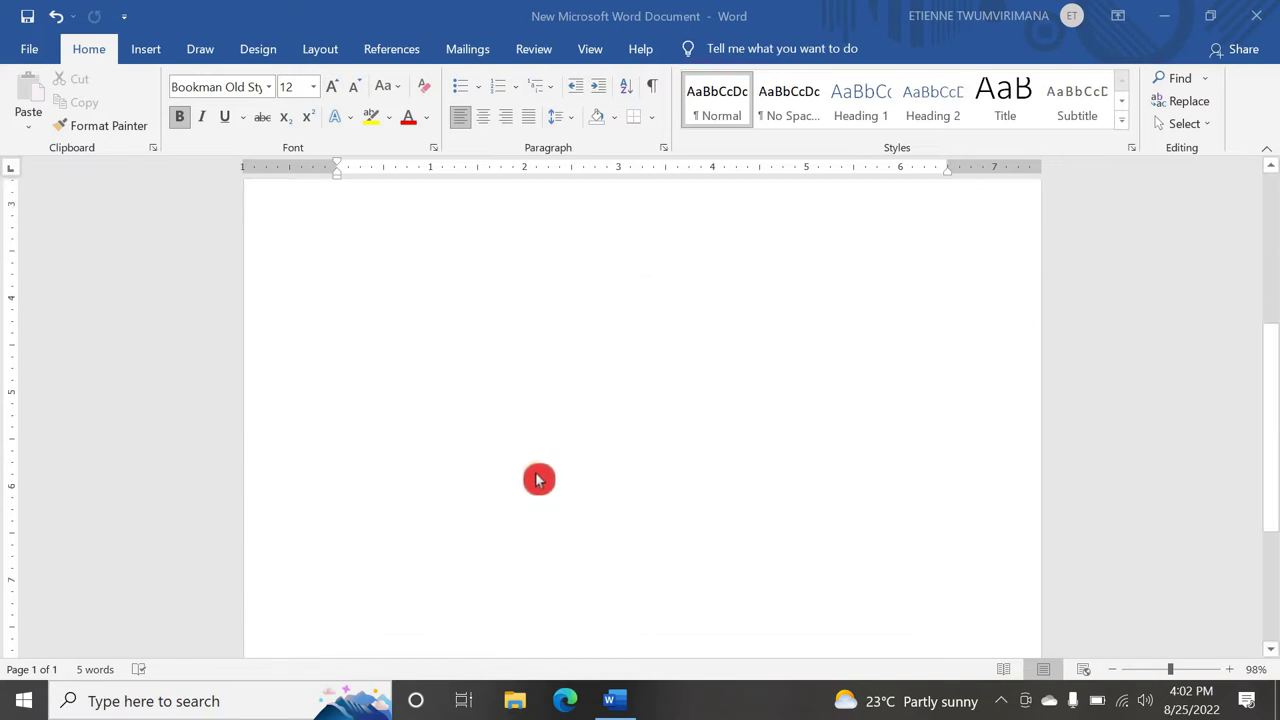
pyautogui.scroll(6, 545, 483)
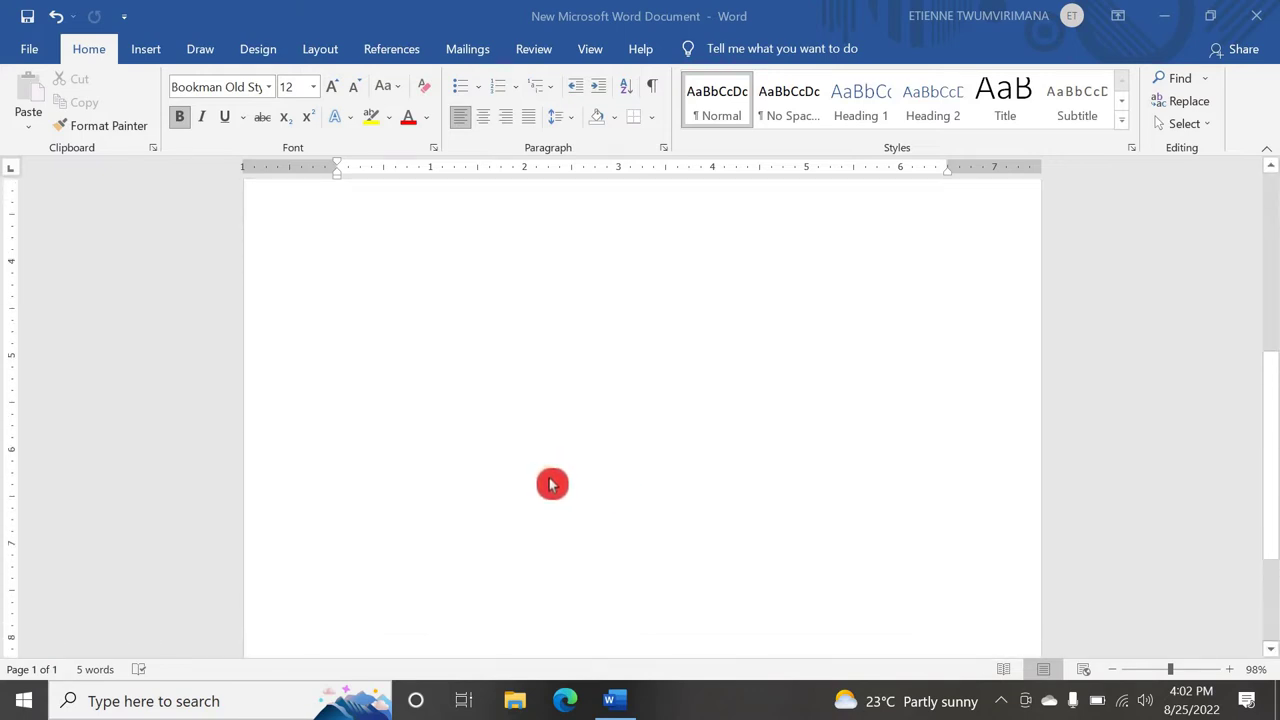
pyautogui.scroll(3, 553, 479)
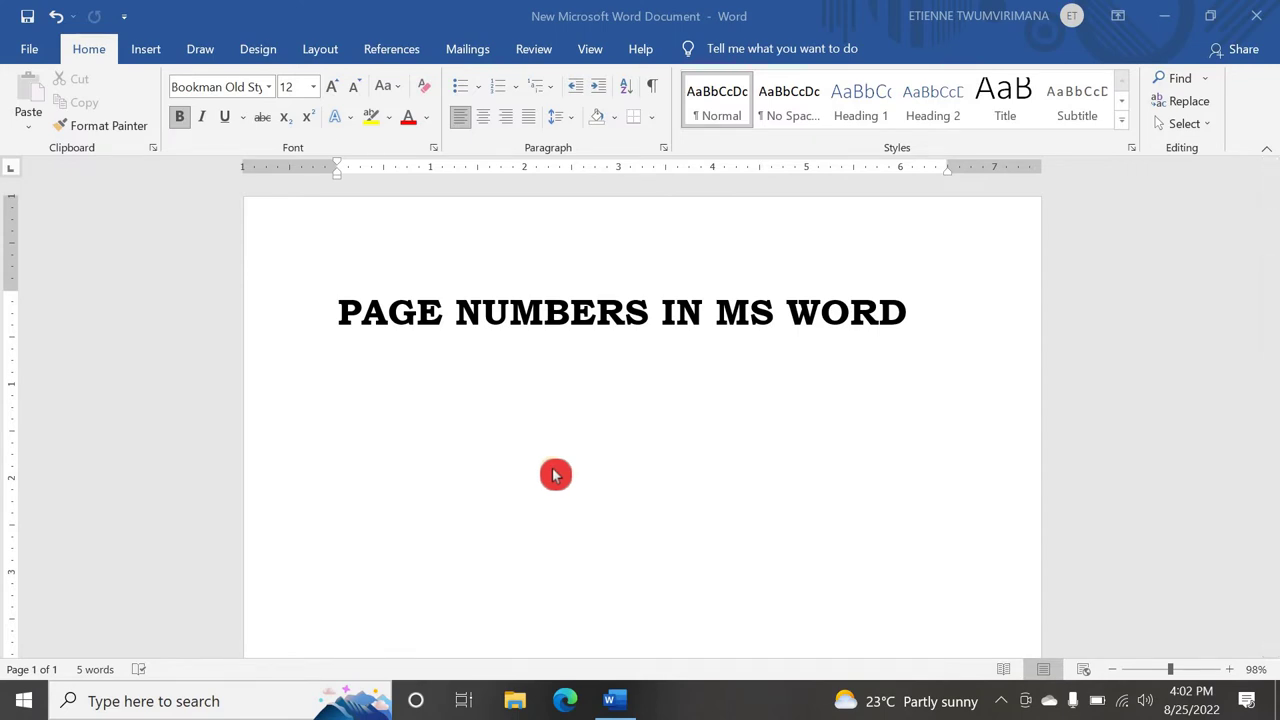
pyautogui.scroll(-5, 555, 475)
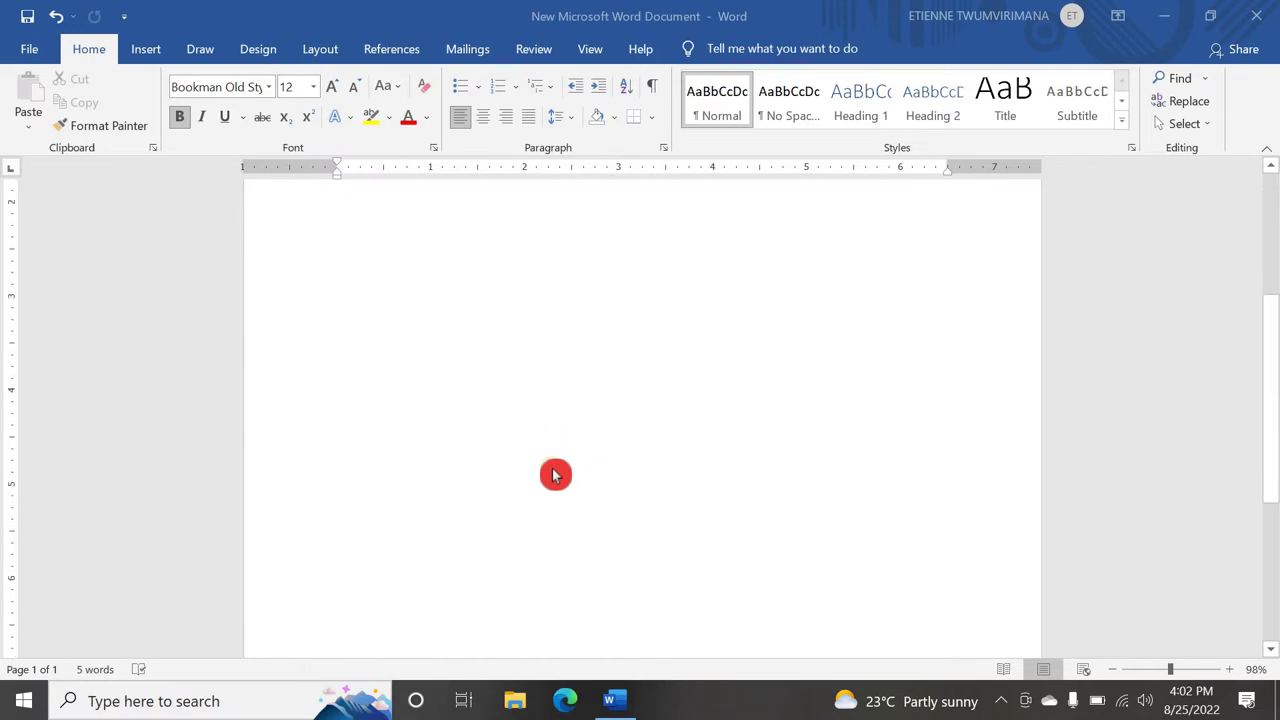
pyautogui.scroll(-3, 555, 475)
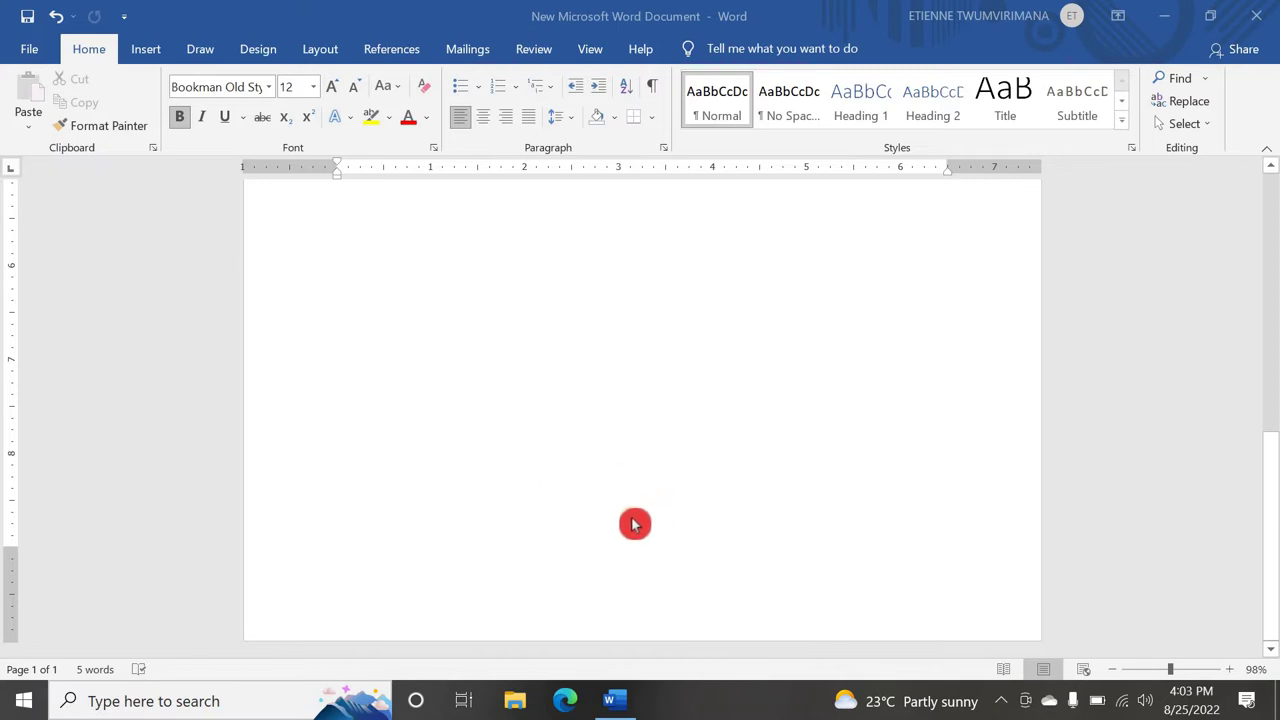
pyautogui.scroll(5, 664, 430)
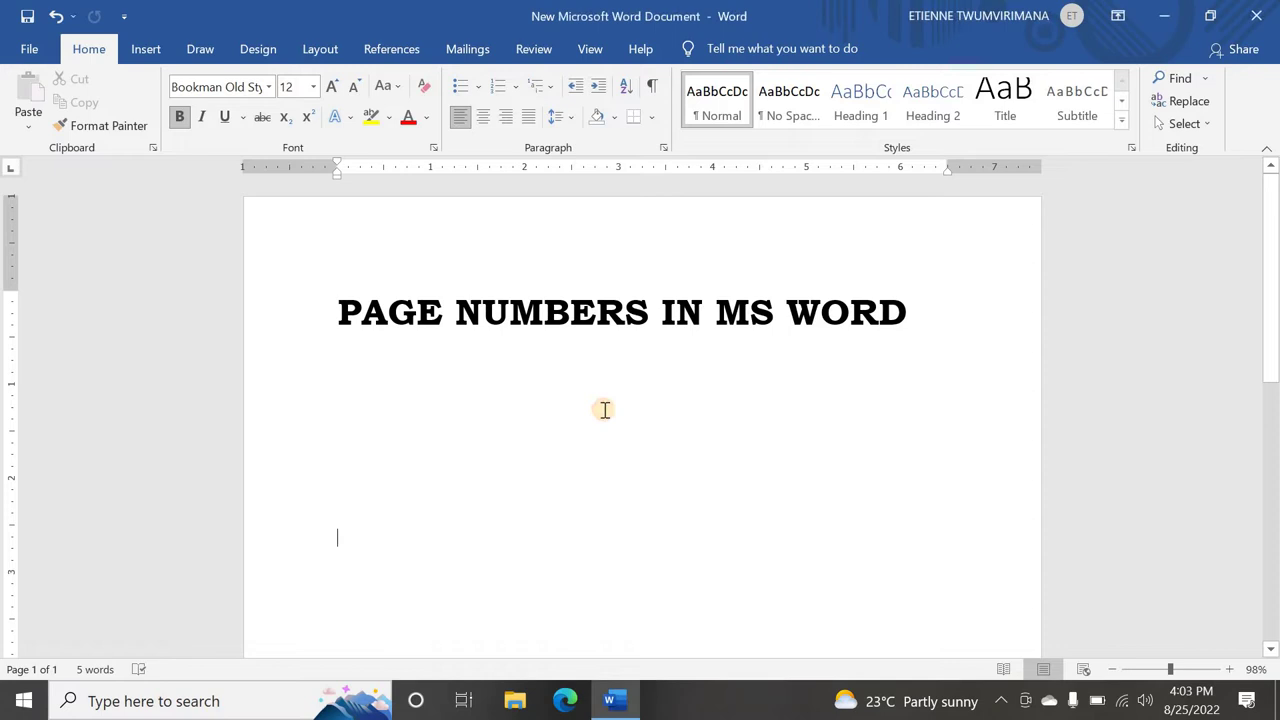
# - Add empty paragraphs below the title "PAGE NUMBERS IN MS WORD" until the document is seven pages long
pyautogui.press('Return')
pyautogui.press('Return')
pyautogui.press('Return')
pyautogui.press('Return')
pyautogui.press('Return')
pyautogui.press('Return')
pyautogui.press('Return')
pyautogui.press('Return')
pyautogui.press('Return')
pyautogui.press('Return')
pyautogui.press('Return')
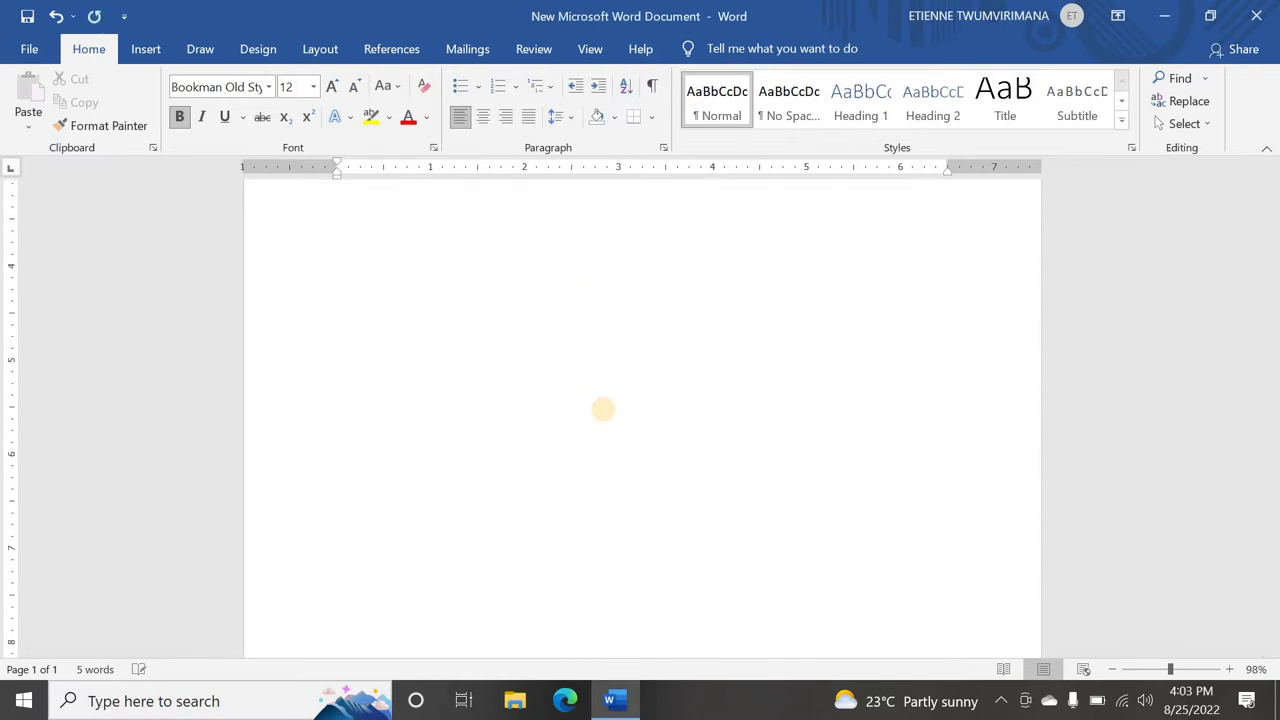
pyautogui.press('Return')
pyautogui.press('Return')
pyautogui.press('Return')
pyautogui.press('Return')
pyautogui.press('Return')
pyautogui.press('Return')
pyautogui.press('Return')
pyautogui.press('Return')
pyautogui.press('Return')
pyautogui.press('Return')
pyautogui.press('Return')
pyautogui.press('Return')
pyautogui.press('Return')
pyautogui.press('Return')
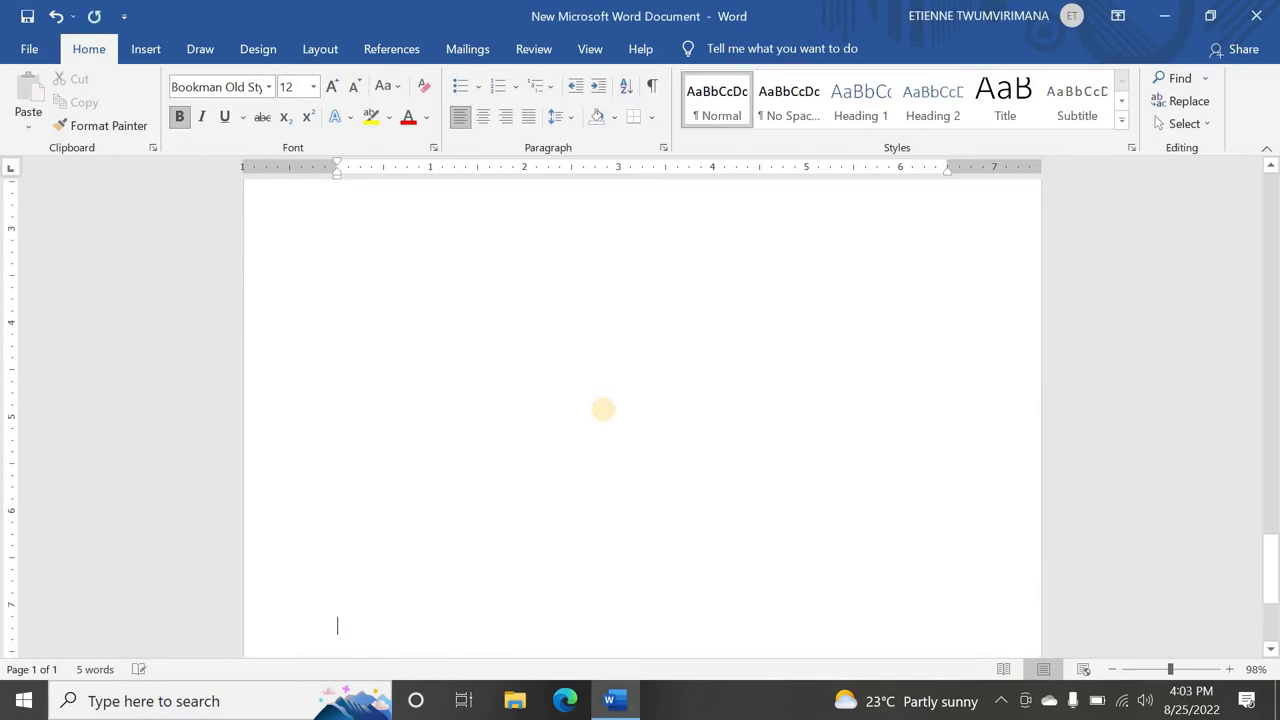
pyautogui.press('Return')
pyautogui.press('Return')
pyautogui.press('Return')
pyautogui.press('Return')
pyautogui.press('Return')
pyautogui.press('Return')
pyautogui.press('Return')
pyautogui.press('Return')
pyautogui.press('Return')
pyautogui.press('Return')
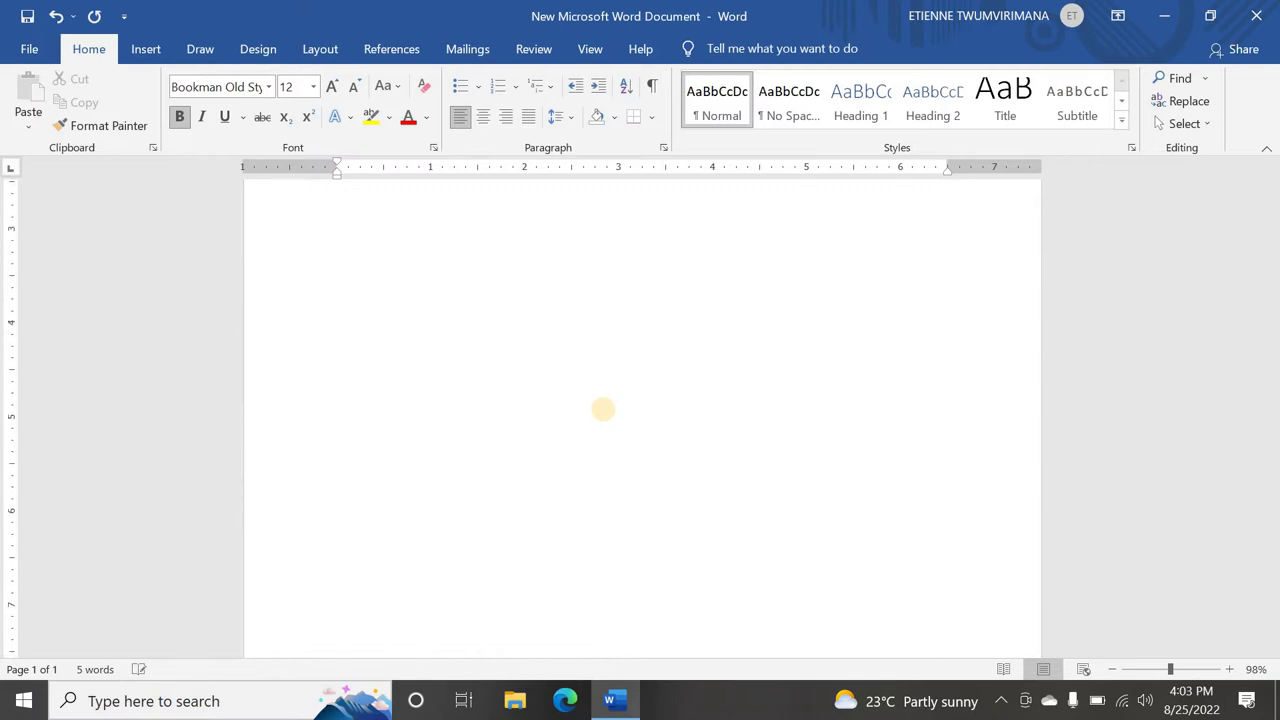
pyautogui.press('Return')
pyautogui.press('Return')
pyautogui.press('Return')
pyautogui.press('Return')
pyautogui.press('Return')
pyautogui.press('Return')
pyautogui.press('Return')
pyautogui.press('Return')
pyautogui.press('Return')
pyautogui.press('Return')
pyautogui.press('Return')
pyautogui.press('Return')
pyautogui.press('Return')
pyautogui.press('Return')
pyautogui.press('Return')
pyautogui.press('Return')
pyautogui.press('Return')
pyautogui.press('Return')
pyautogui.press('Return')
pyautogui.press('Return')
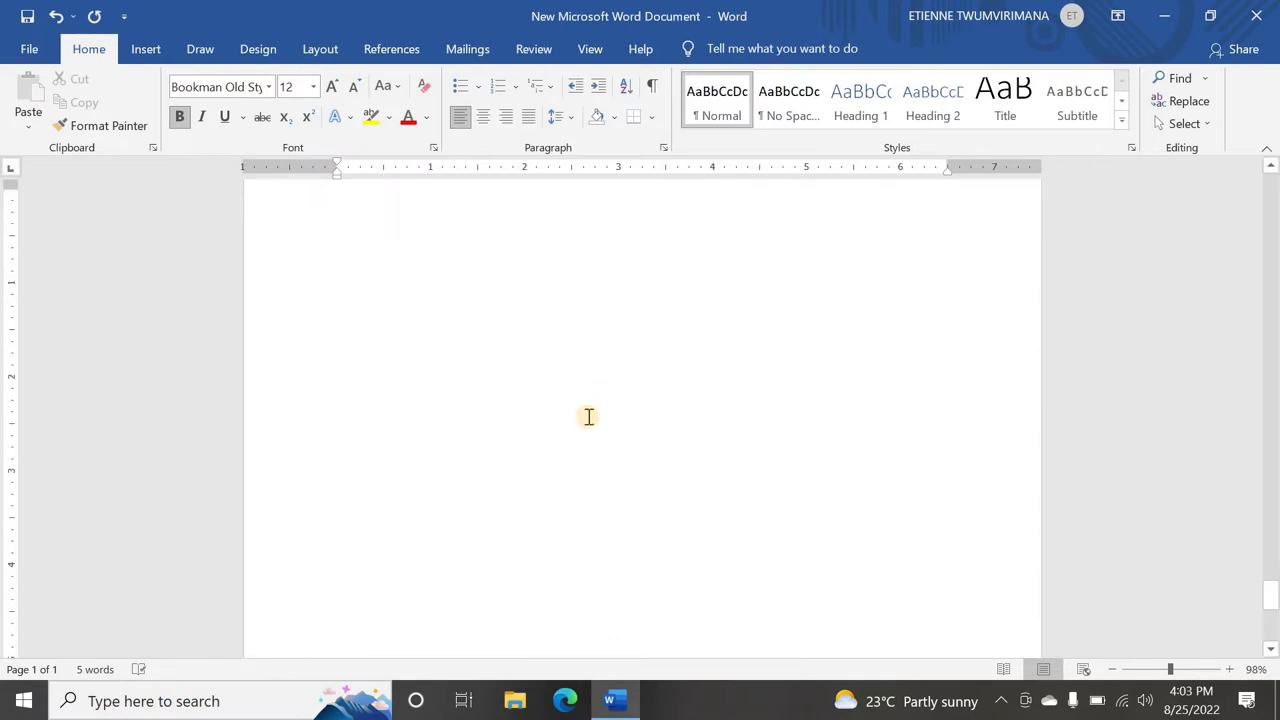
pyautogui.press('Return')
pyautogui.press('Return')
pyautogui.press('Return')
pyautogui.press('Return')
pyautogui.press('Return')
pyautogui.press('Return')
pyautogui.press('Return')
pyautogui.press('Return')
pyautogui.press('Return')
pyautogui.press('Return')
pyautogui.press('Return')
pyautogui.press('Return')
pyautogui.press('Return')
pyautogui.press('Return')
pyautogui.press('Return')
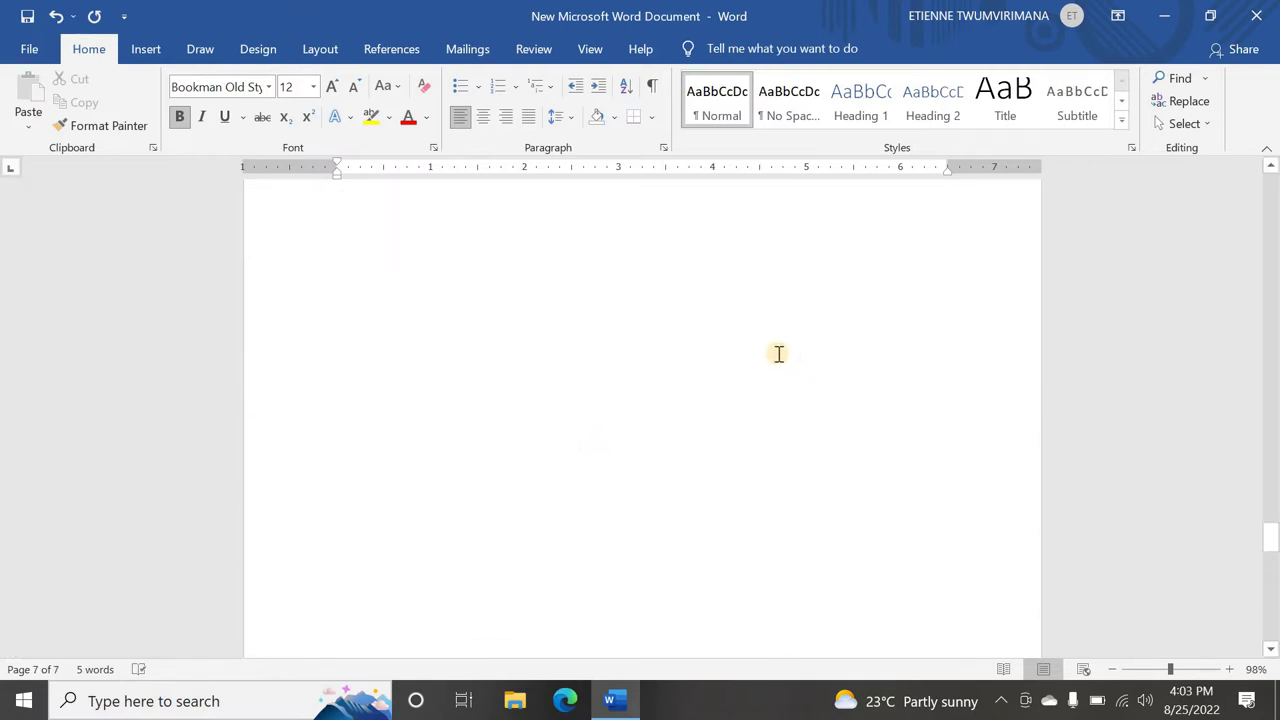
# - Look through the document's pages, from the last back to the title page, to check whether they carry page numbers
pyautogui.scroll(10, 771, 352)
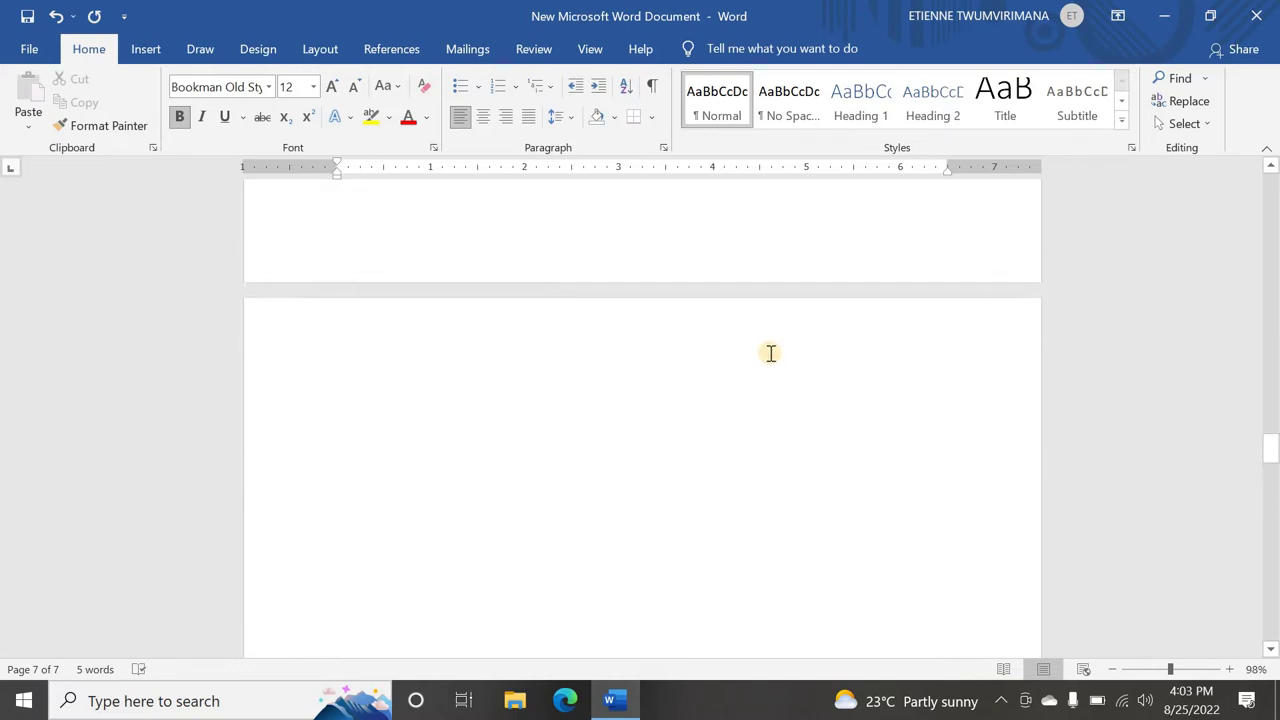
pyautogui.scroll(7, 763, 349)
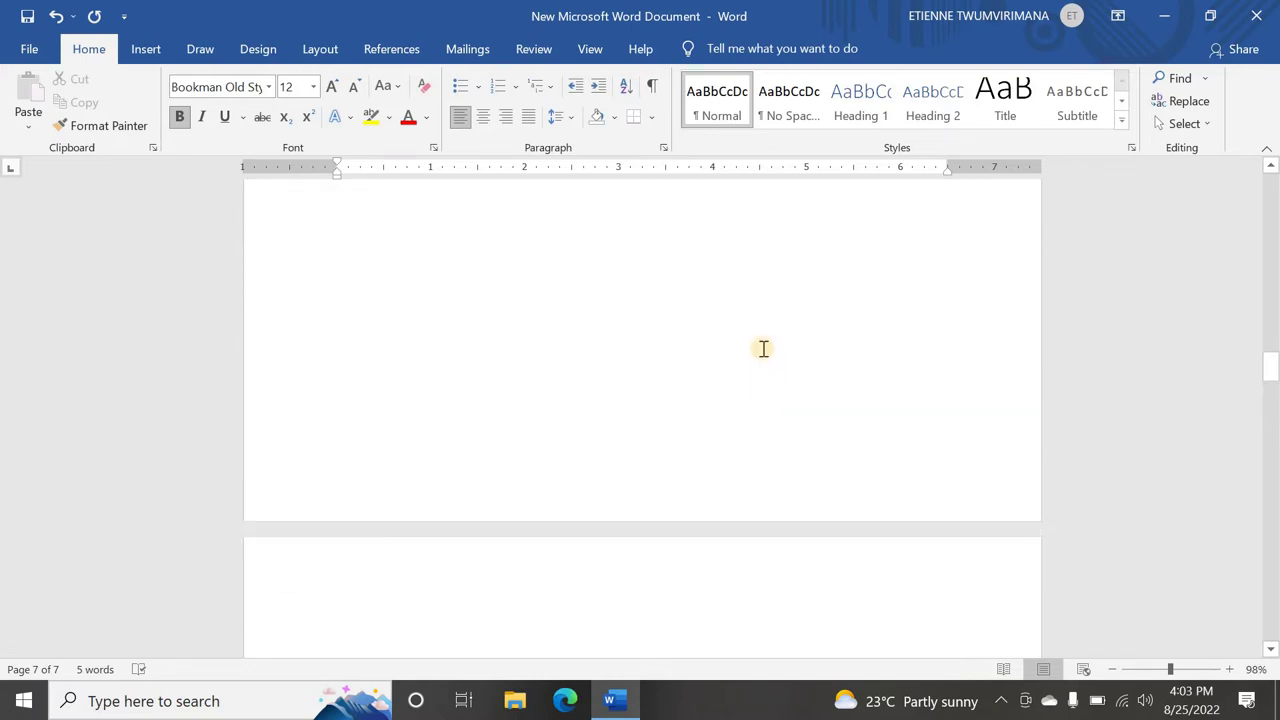
pyautogui.scroll(8, 758, 344)
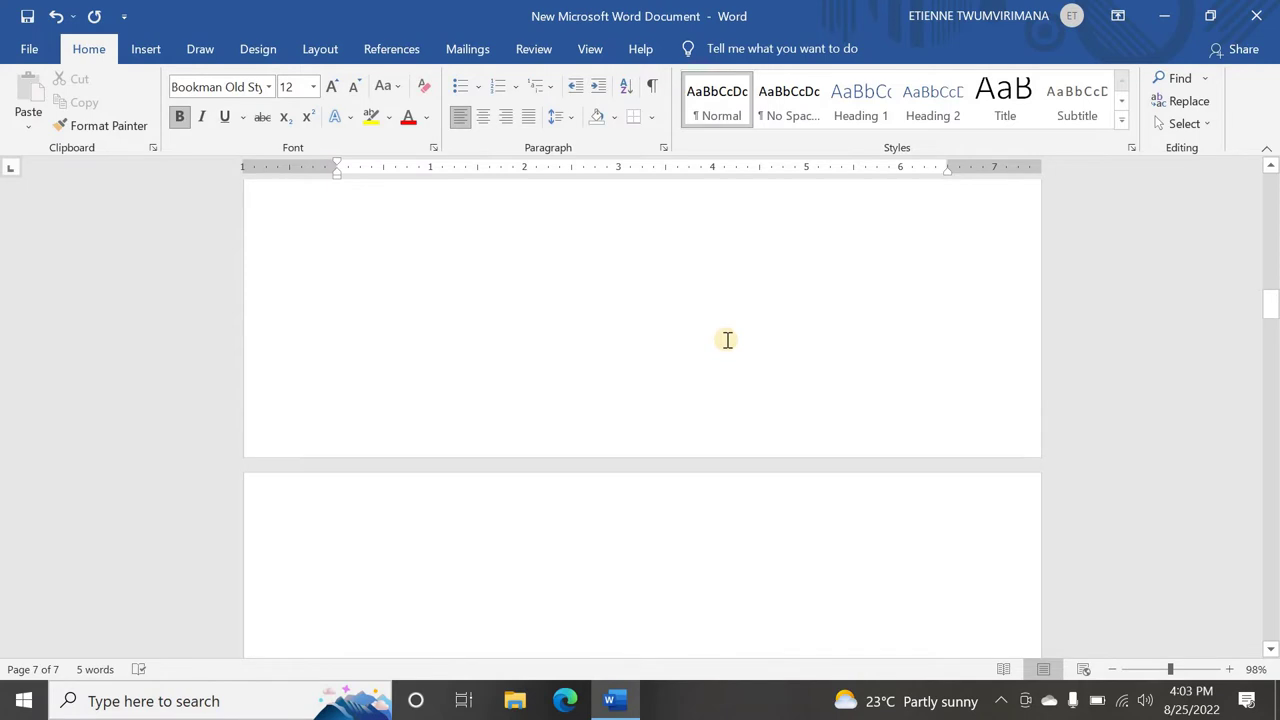
pyautogui.scroll(10, 722, 340)
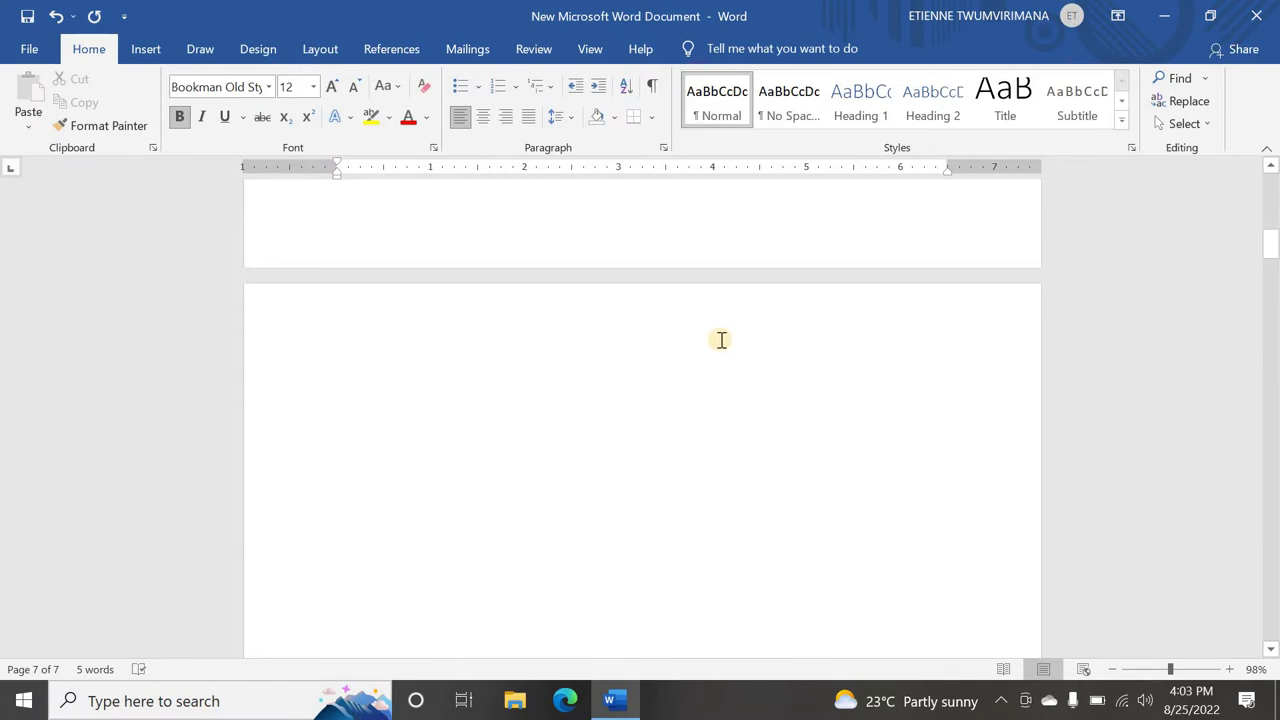
pyautogui.scroll(1, 722, 340)
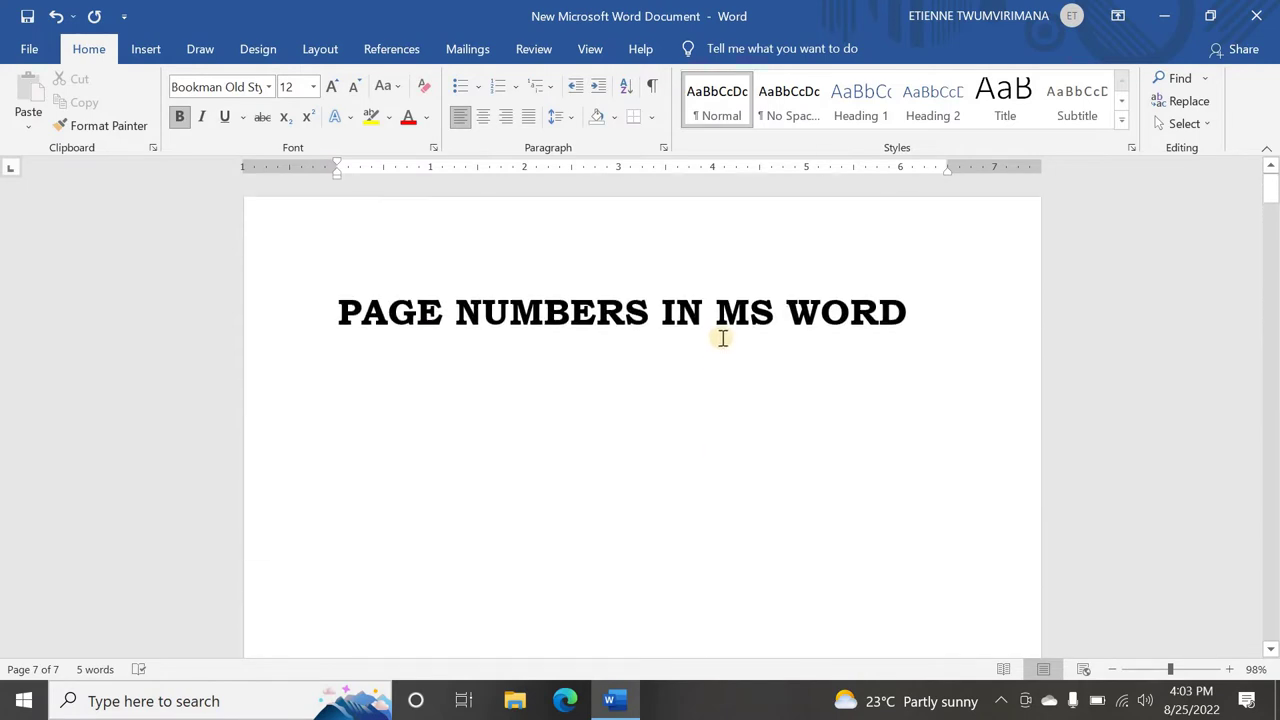
pyautogui.click(23, 671)
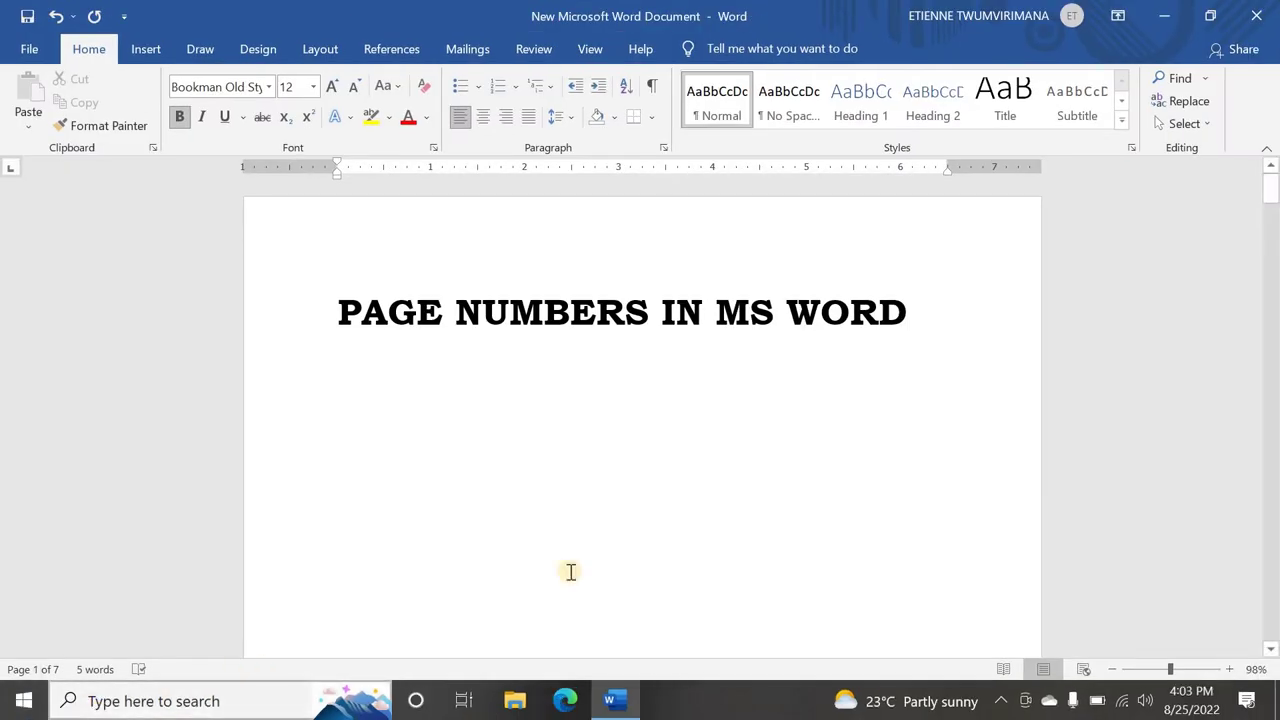
pyautogui.scroll(-7, 632, 395)
pyautogui.scroll(-4, 631, 385)
pyautogui.scroll(3, 632, 380)
pyautogui.scroll(-1, 634, 374)
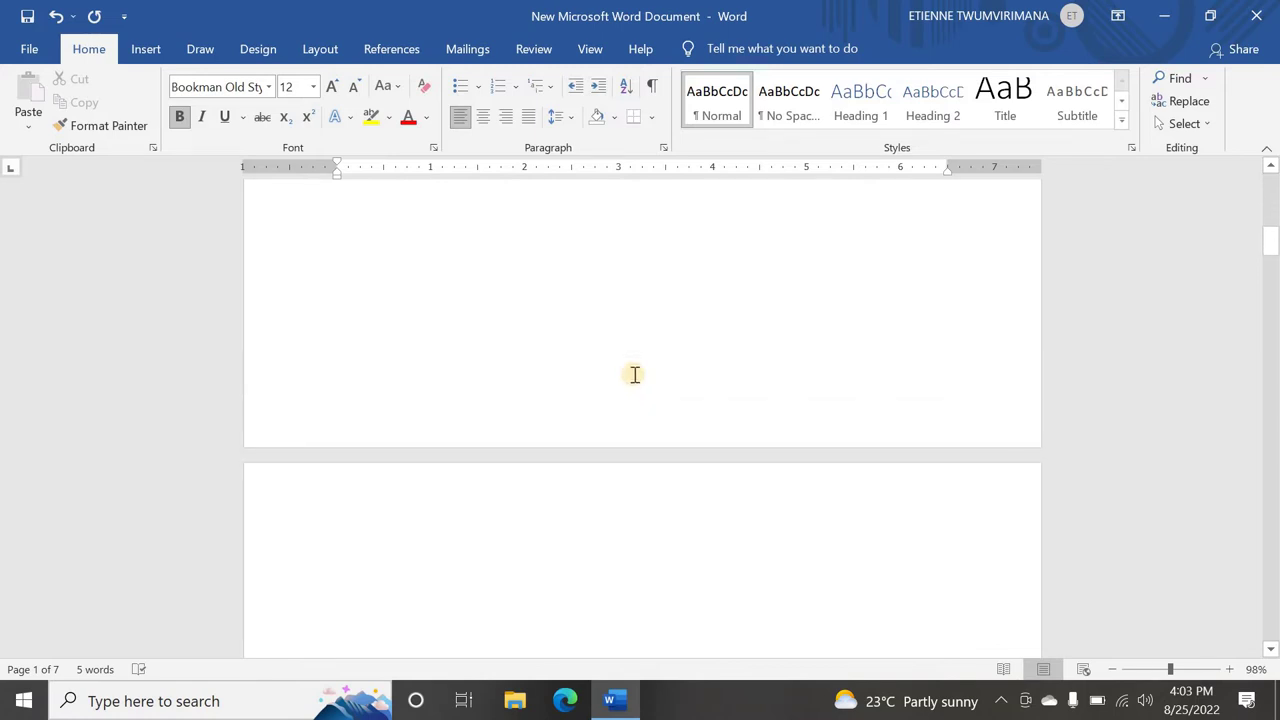
pyautogui.scroll(-1, 634, 374)
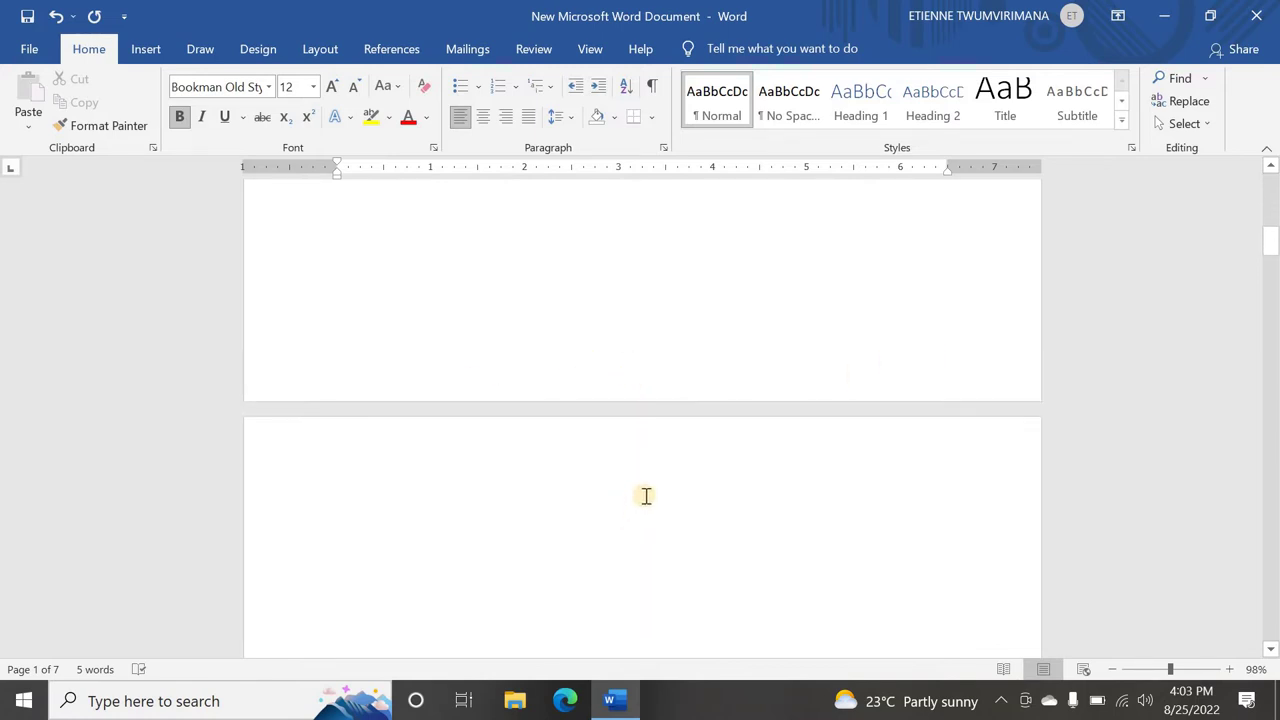
pyautogui.scroll(10, 639, 490)
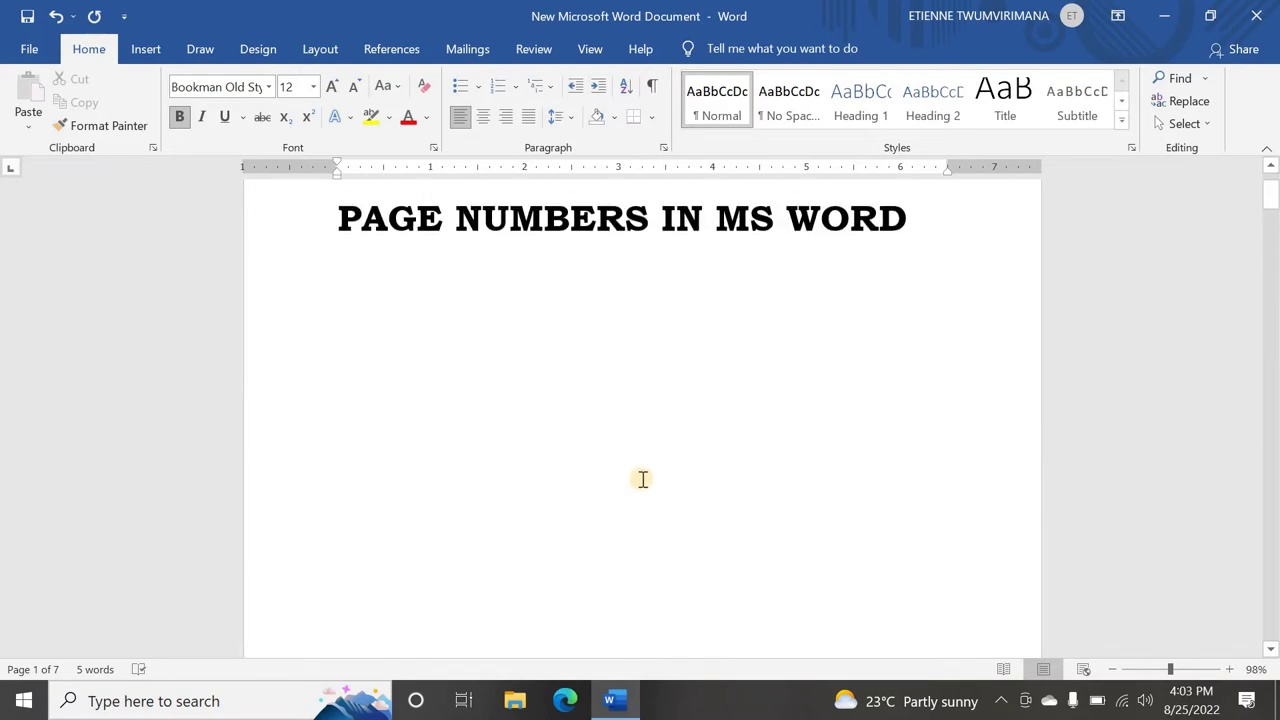
pyautogui.scroll(2, 644, 480)
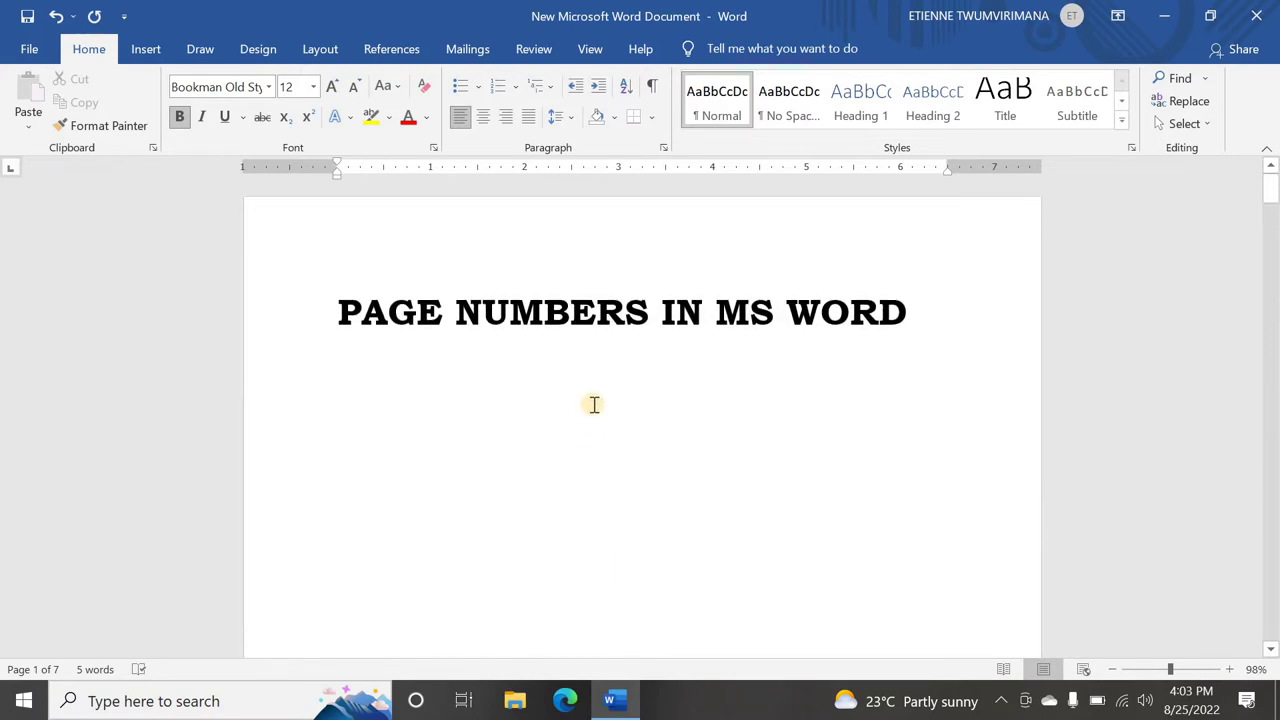
pyautogui.click(778, 161)
pyautogui.scroll(-2, 590, 322)
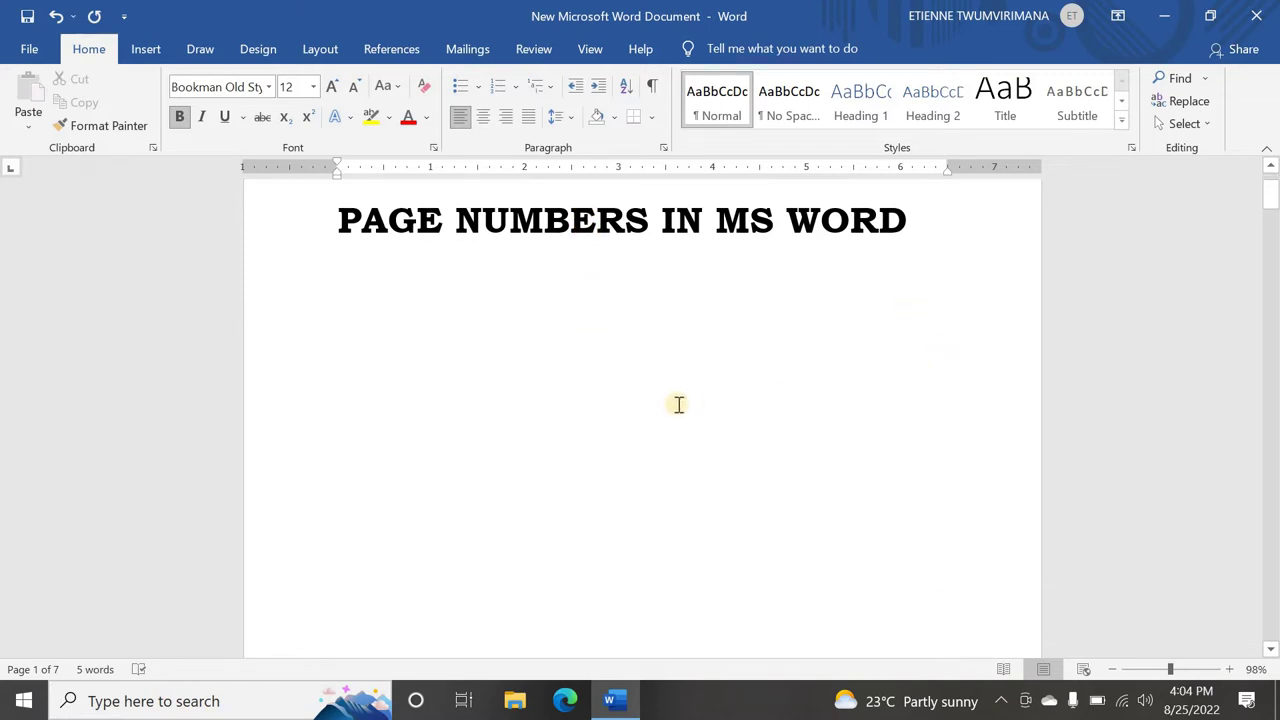
pyautogui.scroll(-15, 660, 405)
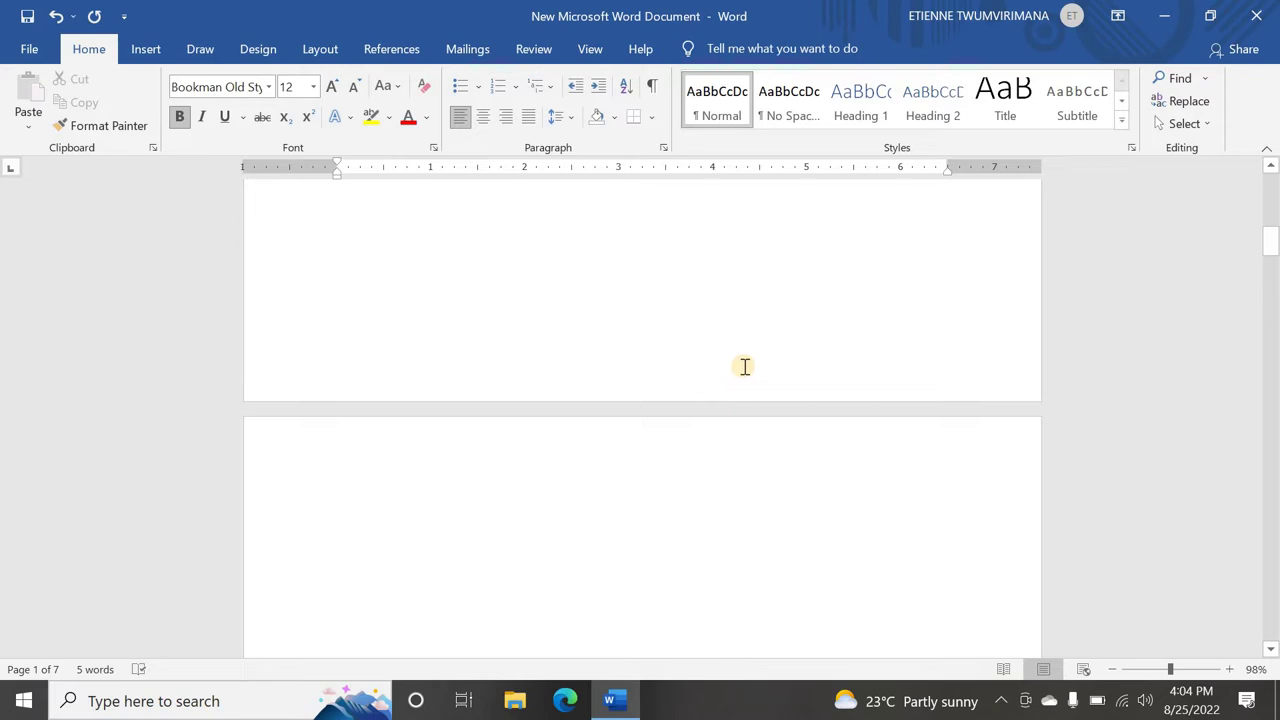
pyautogui.scroll(5, 738, 353)
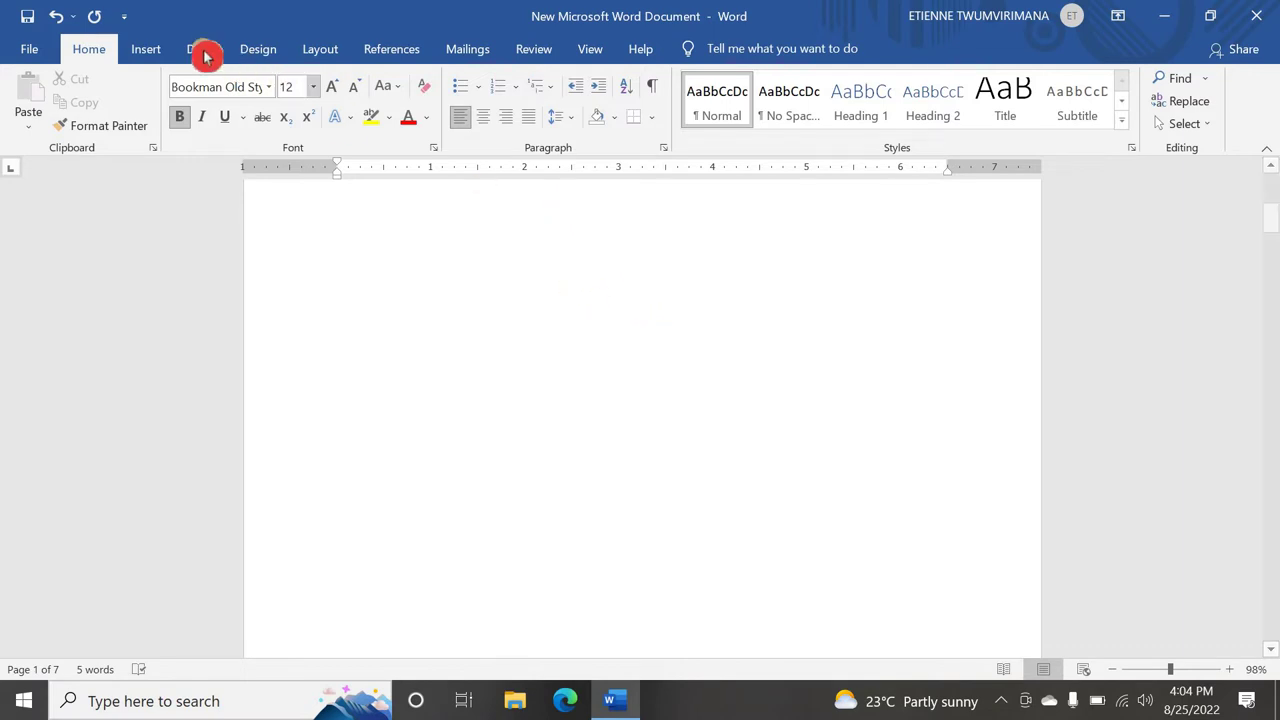
# - Insert page numbers at the bottom of the pages in the centred Plain Number 2 style and leave footer editing
pyautogui.click(158, 52)
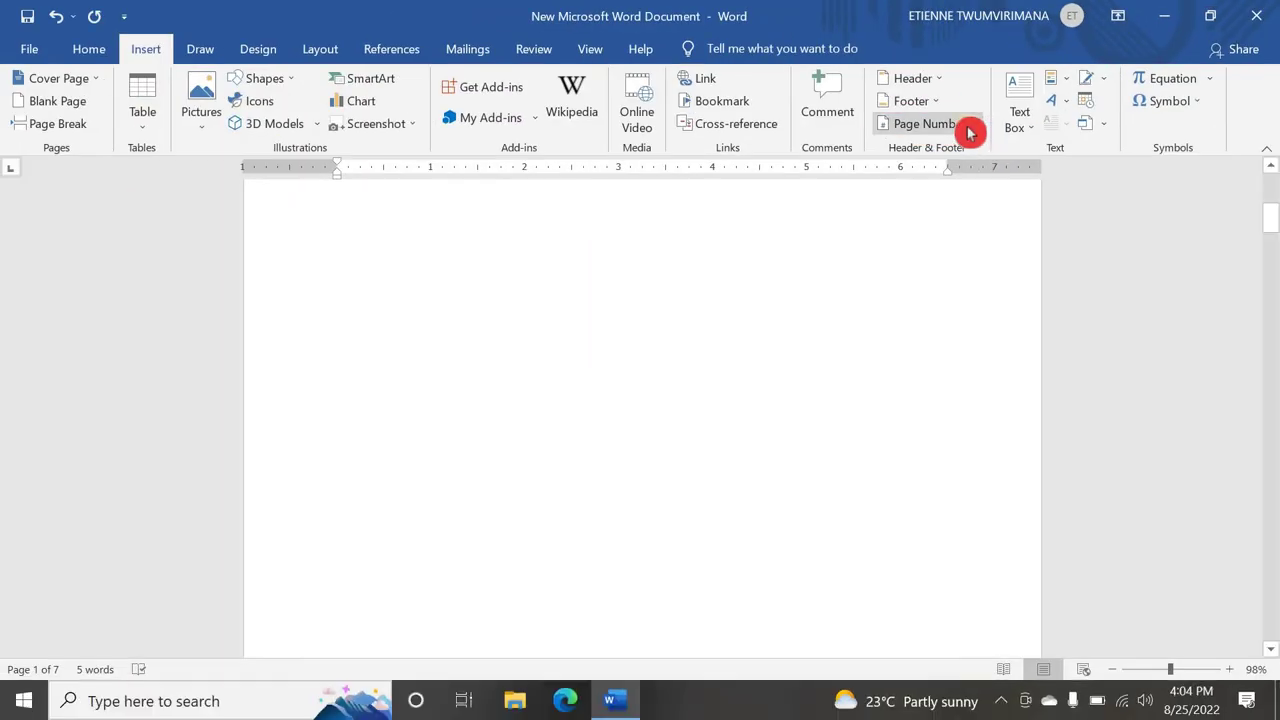
pyautogui.click(850, 258)
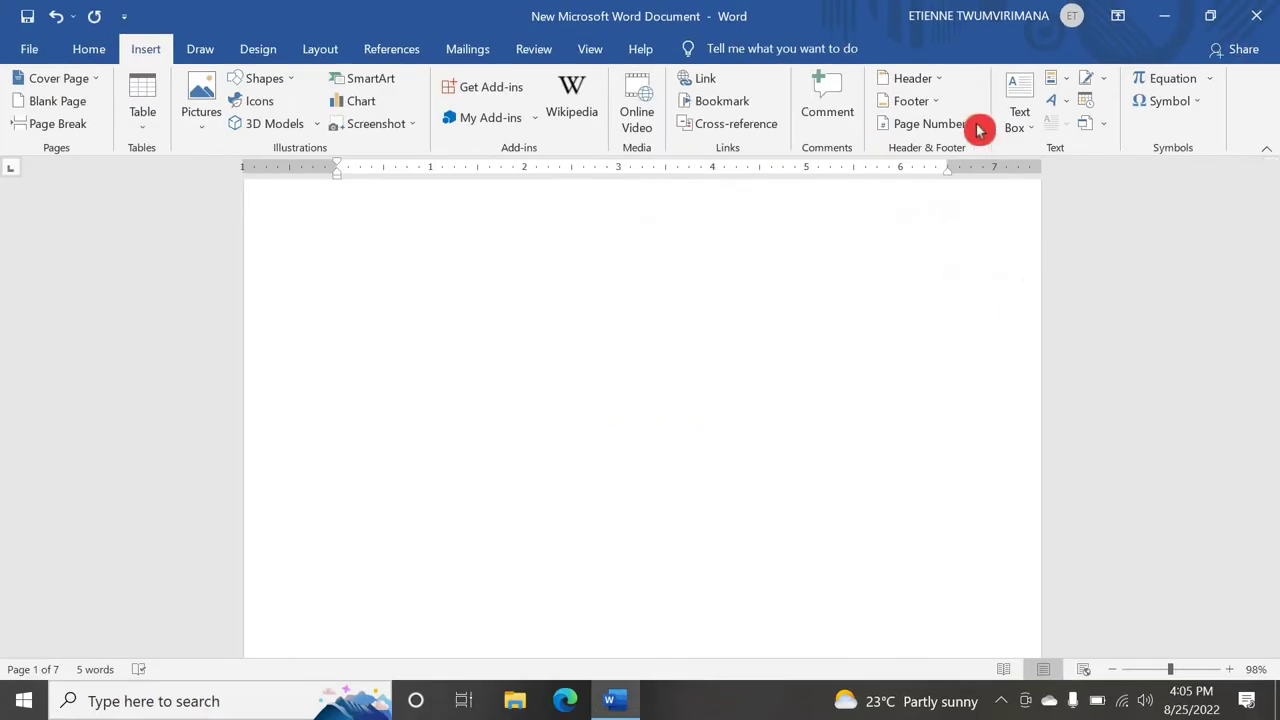
pyautogui.click(790, 91)
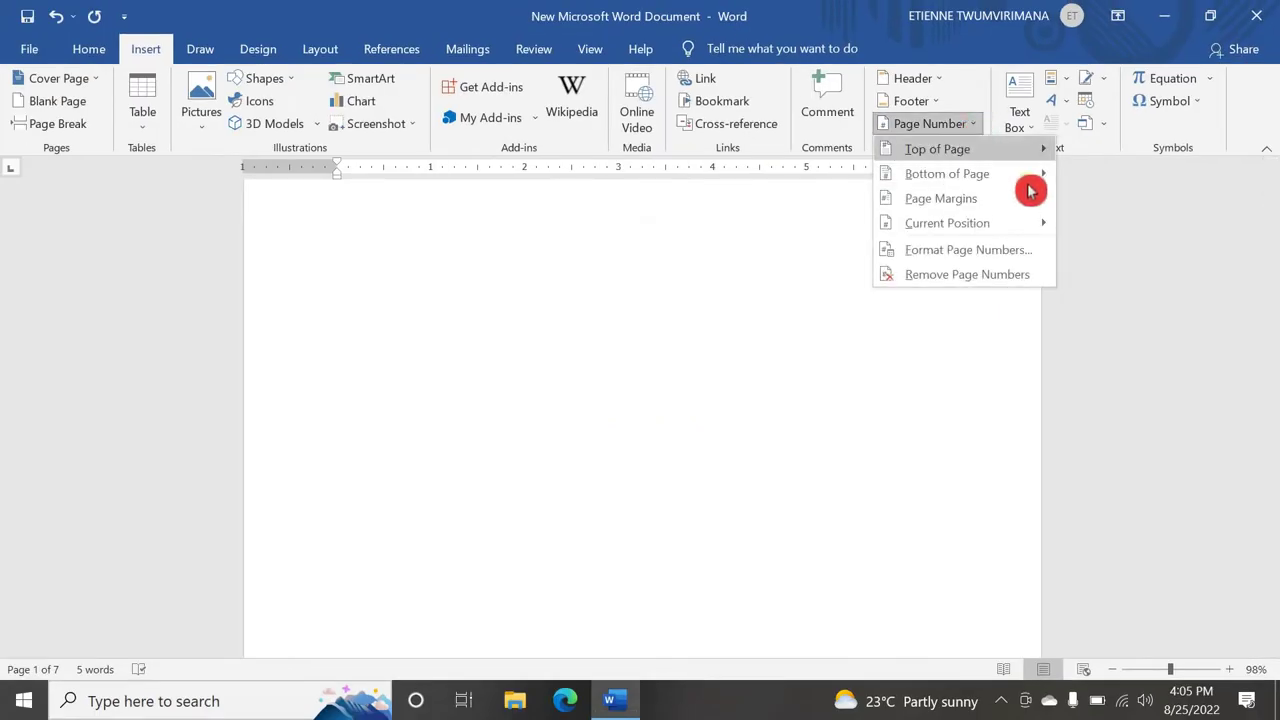
pyautogui.click(980, 173)
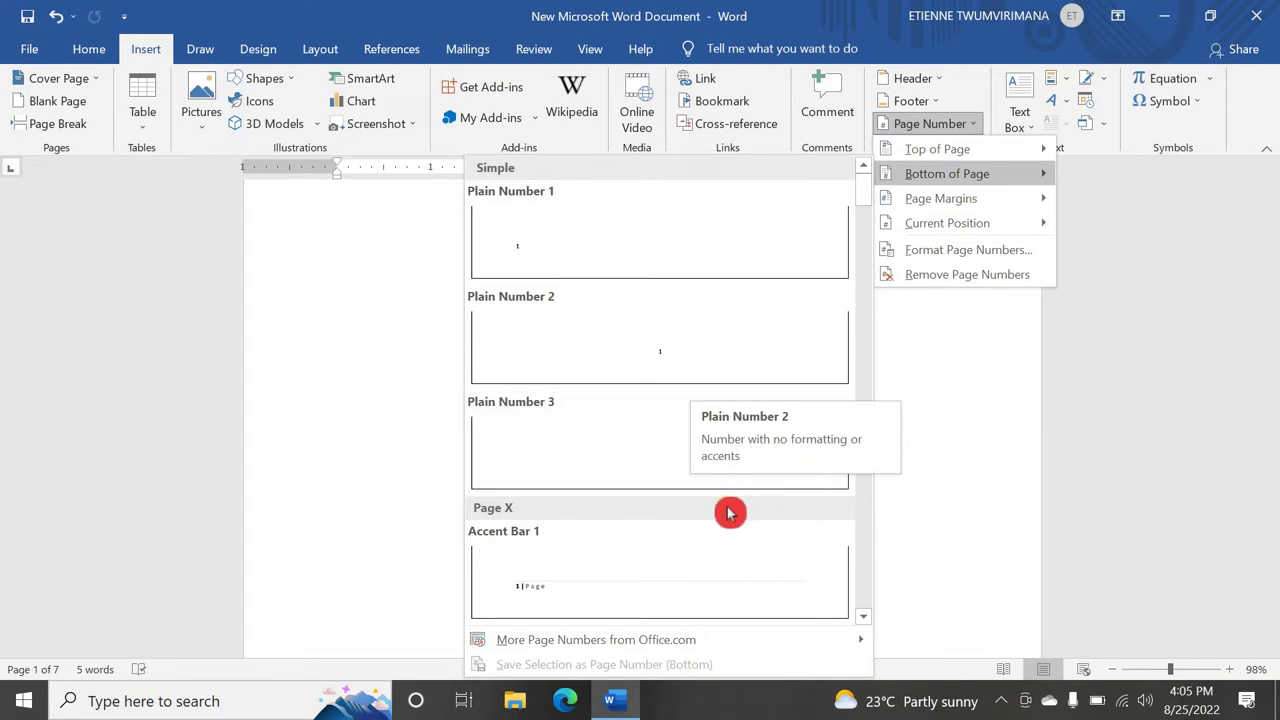
pyautogui.scroll(-3, 722, 511)
pyautogui.scroll(-4, 722, 511)
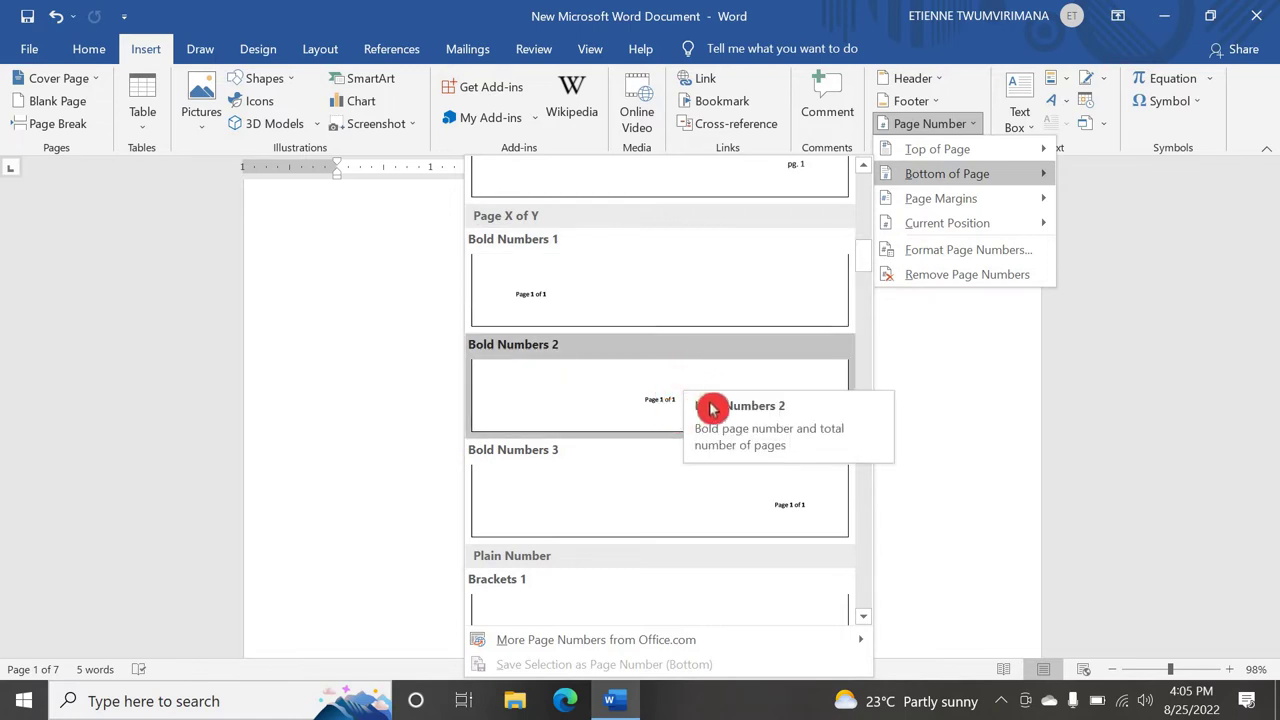
pyautogui.scroll(-5, 803, 475)
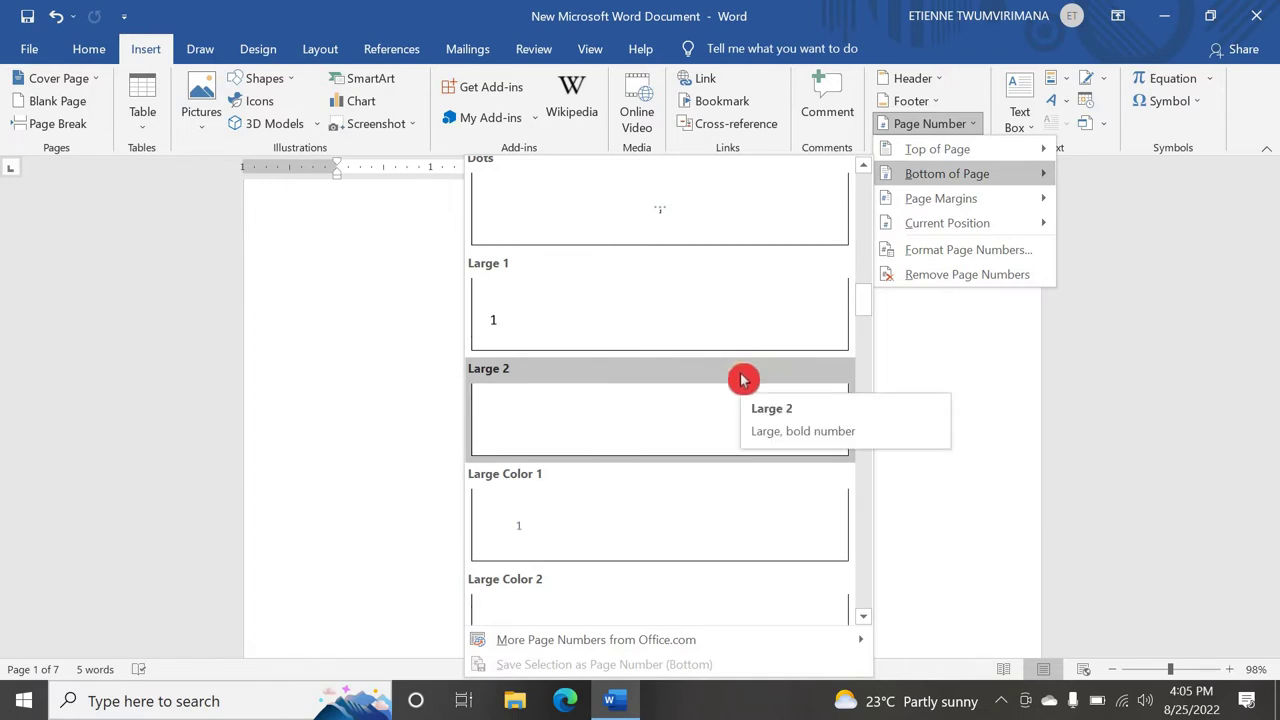
pyautogui.scroll(-8, 743, 379)
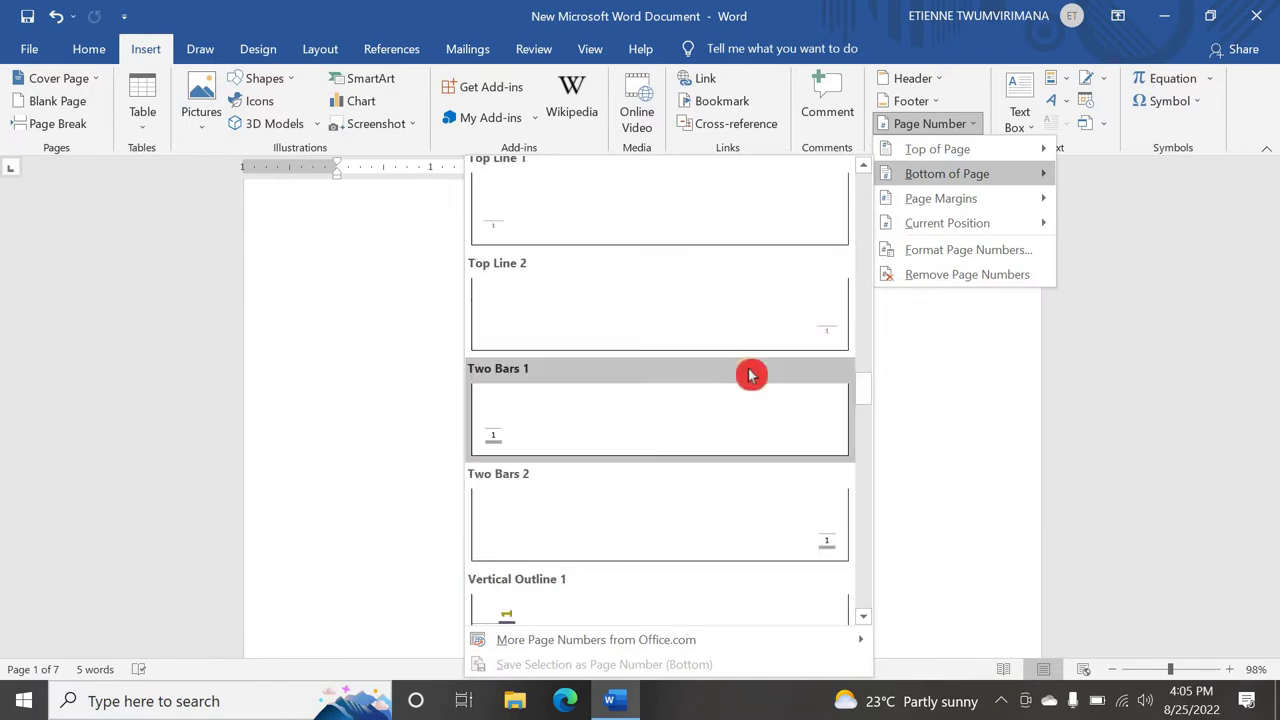
pyautogui.scroll(10, 760, 370)
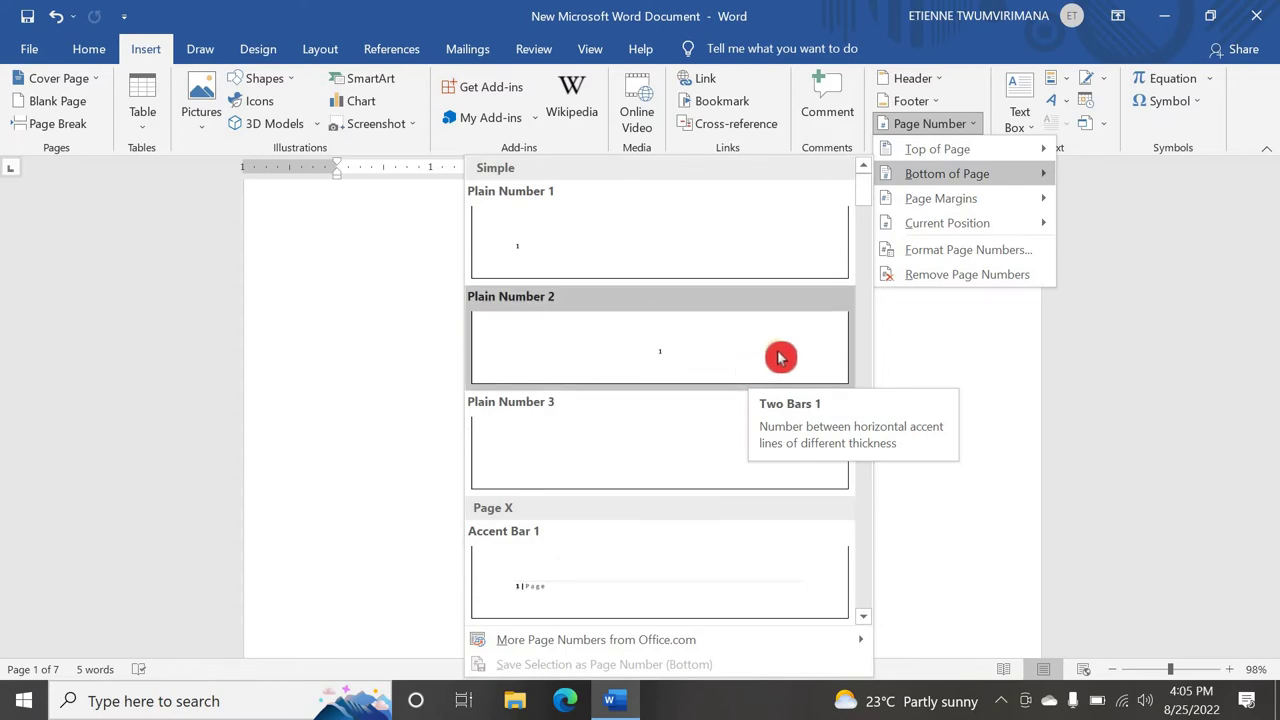
pyautogui.click(686, 349)
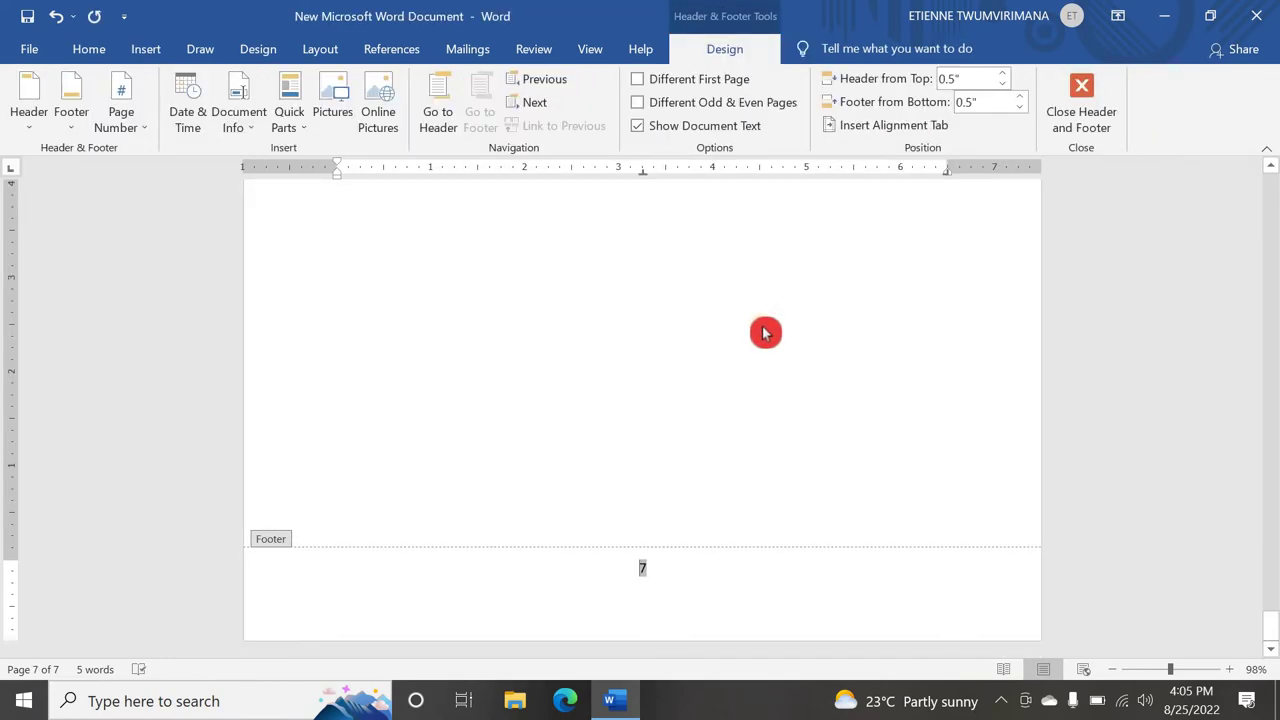
pyautogui.click(1092, 92)
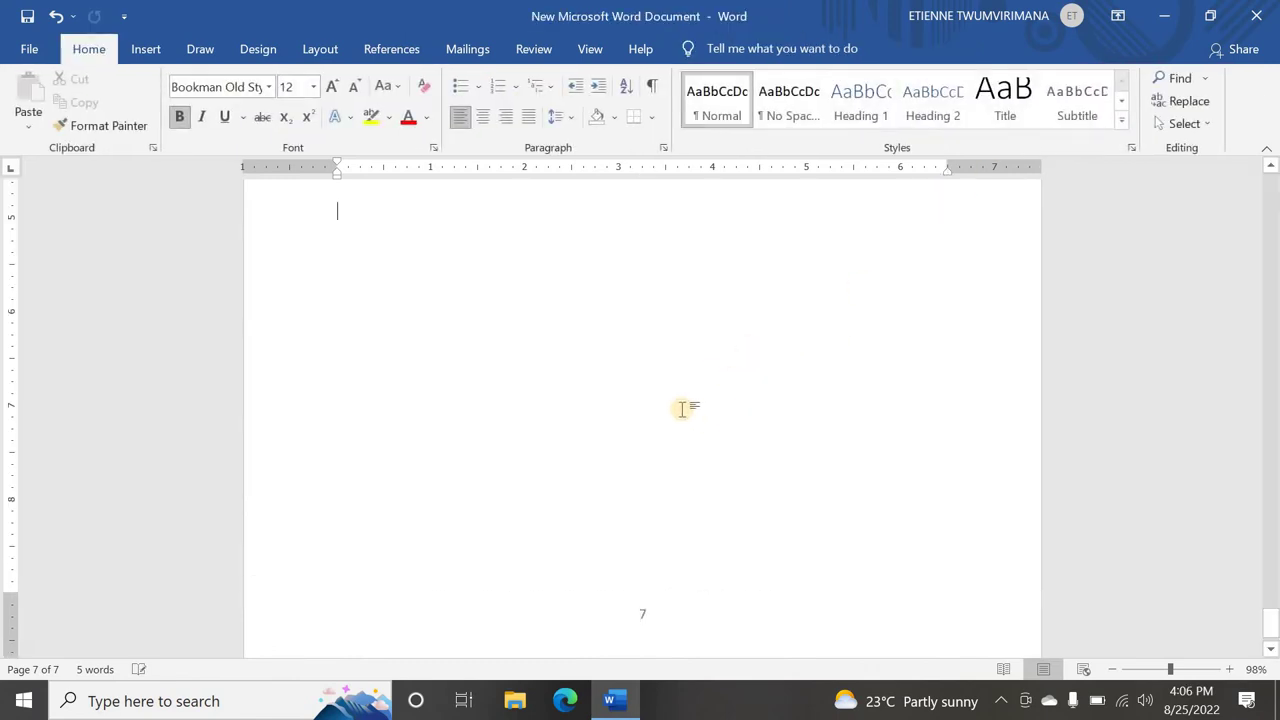
pyautogui.scroll(-1, 568, 518)
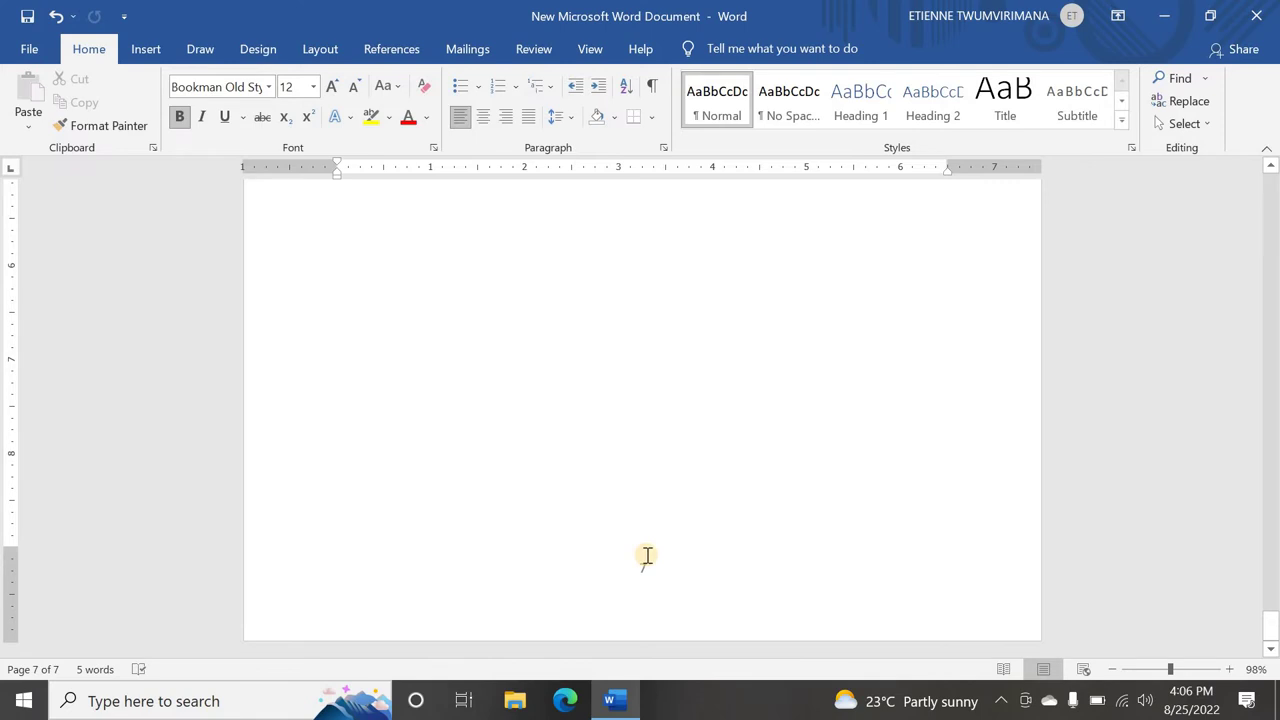
# - Look through the pages from the last back to the first to check the page numbers in the footers
pyautogui.scroll(5, 661, 510)
pyautogui.scroll(8, 694, 460)
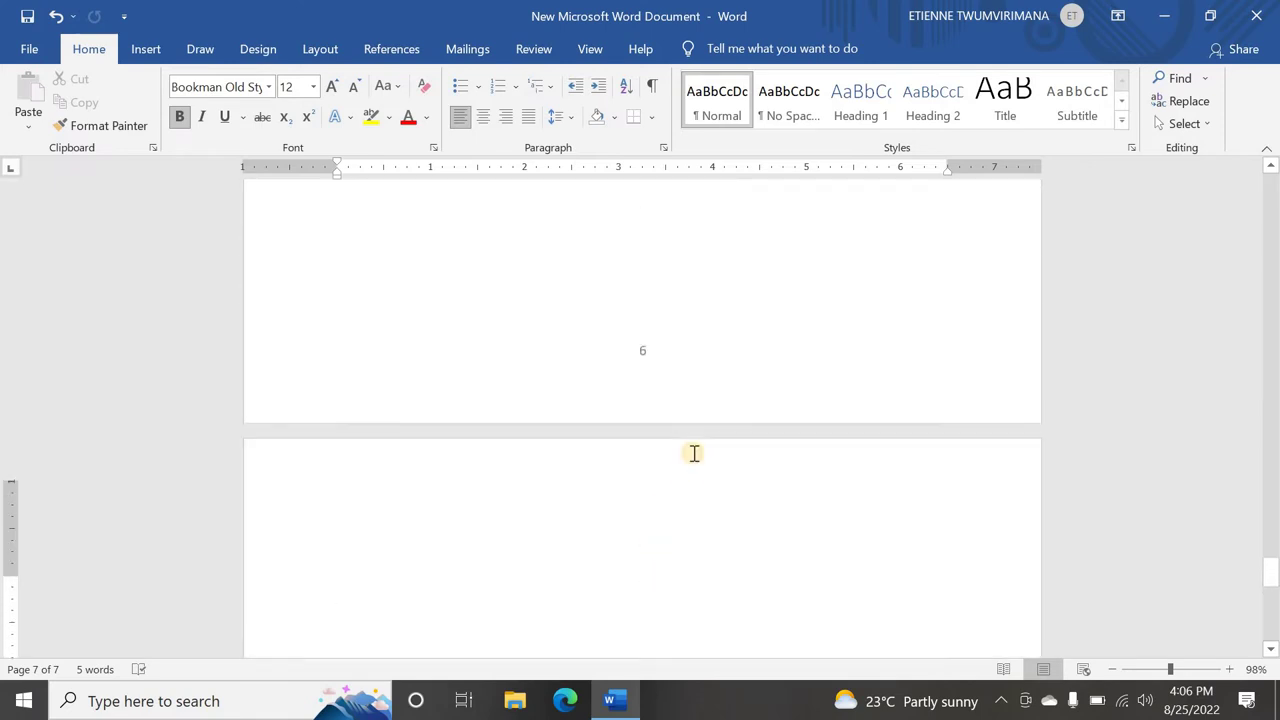
pyautogui.click(651, 486)
pyautogui.scroll(3, 656, 440)
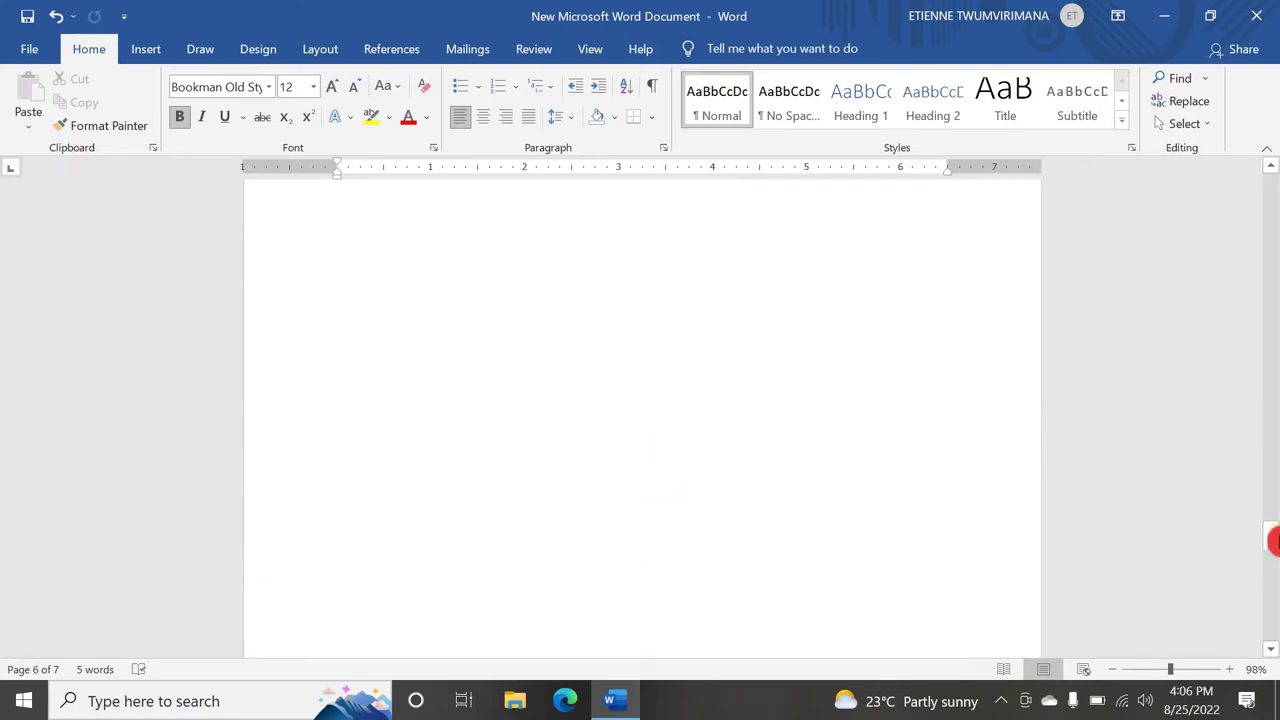
pyautogui.moveTo(1271, 535); pyautogui.dragTo(1277, 249)
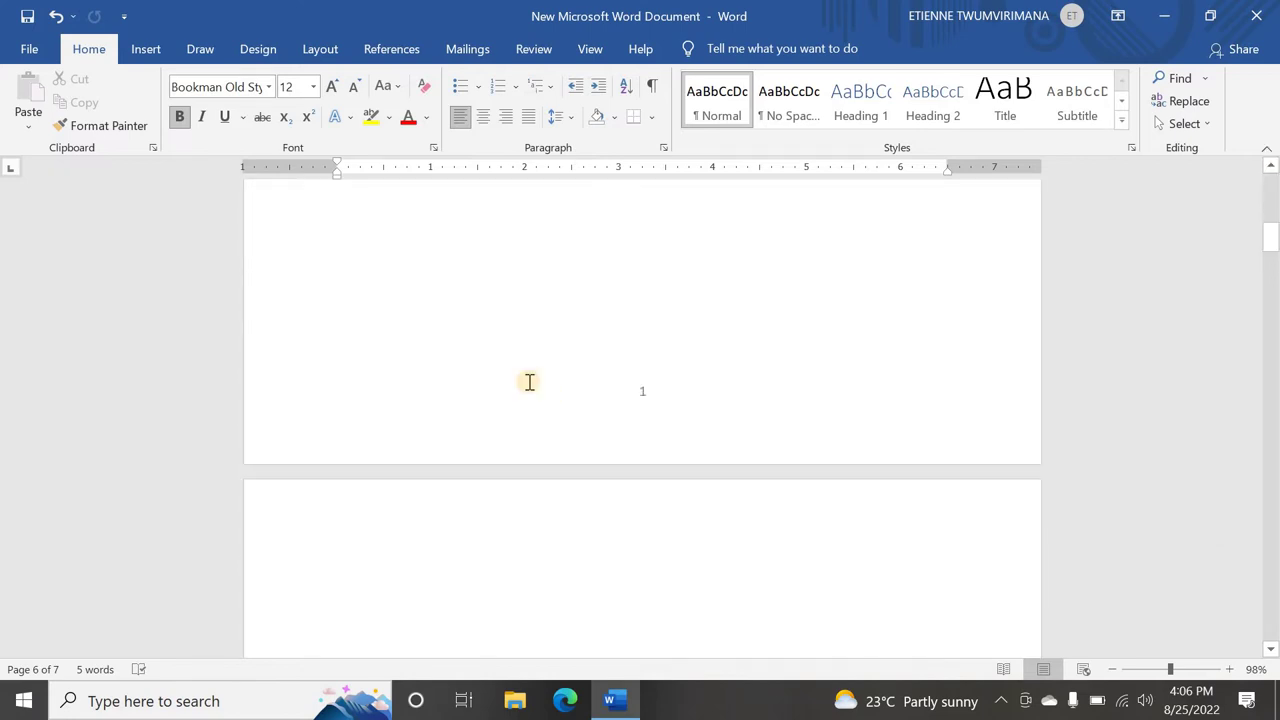
# - Open the footer of page 1 for editing, select its page number and look at the fonts available for it
pyautogui.click(601, 423)
pyautogui.doubleClick(655, 395)
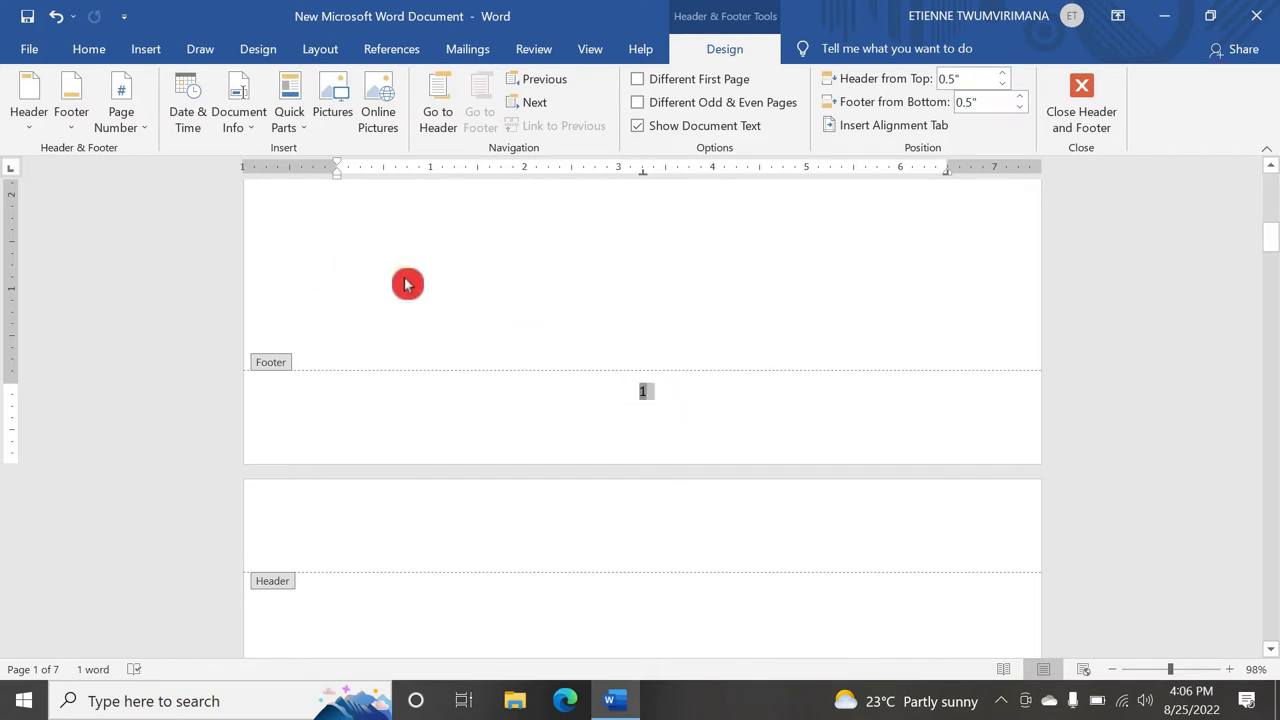
pyautogui.click(96, 50)
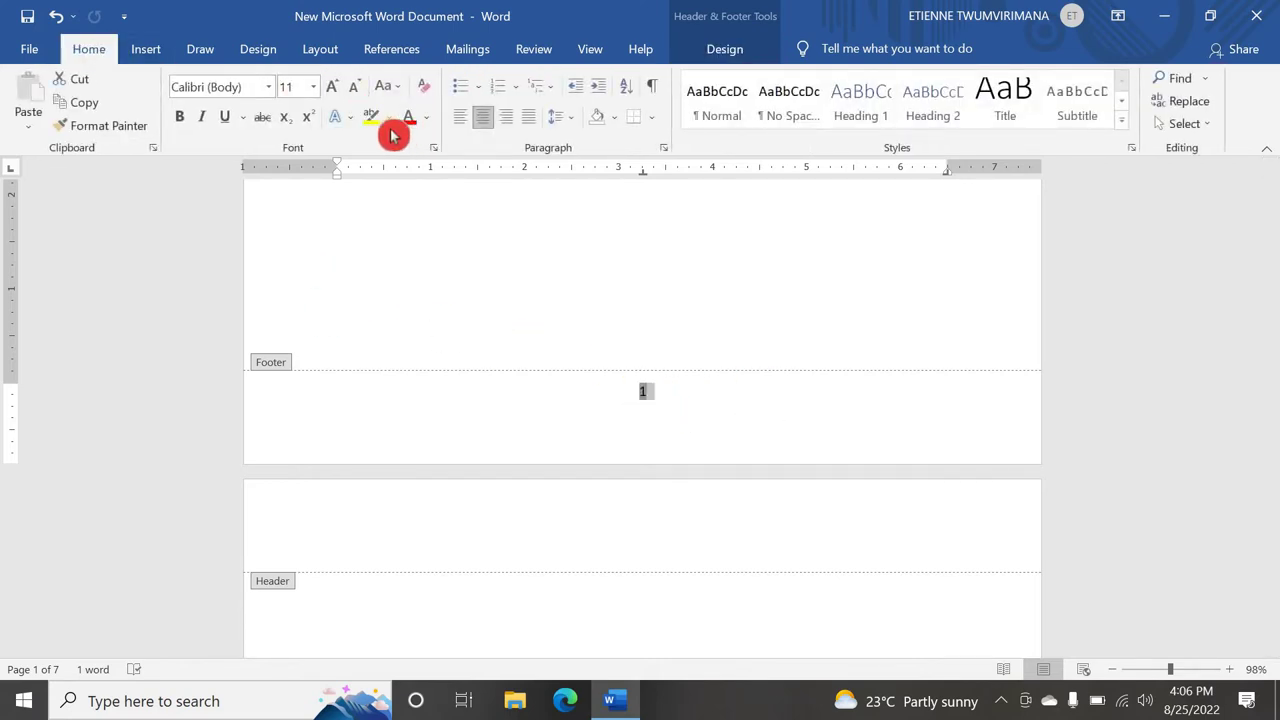
pyautogui.click(225, 117)
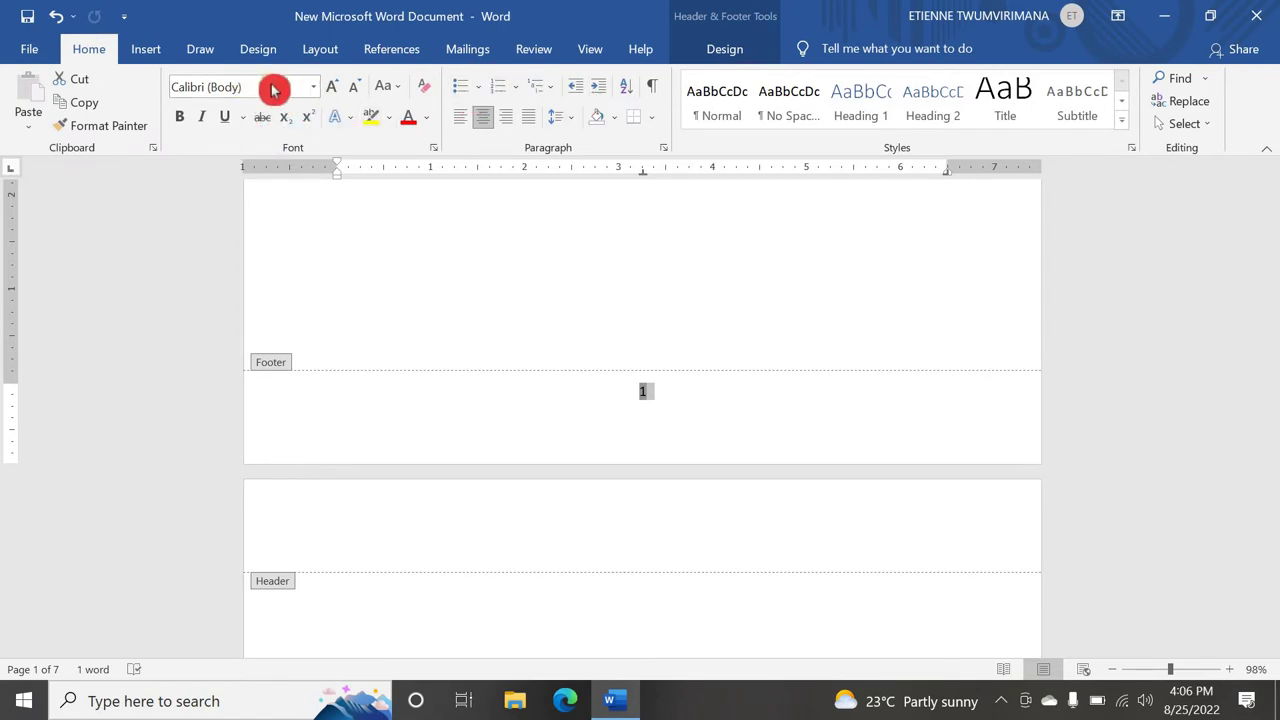
pyautogui.click(273, 89)
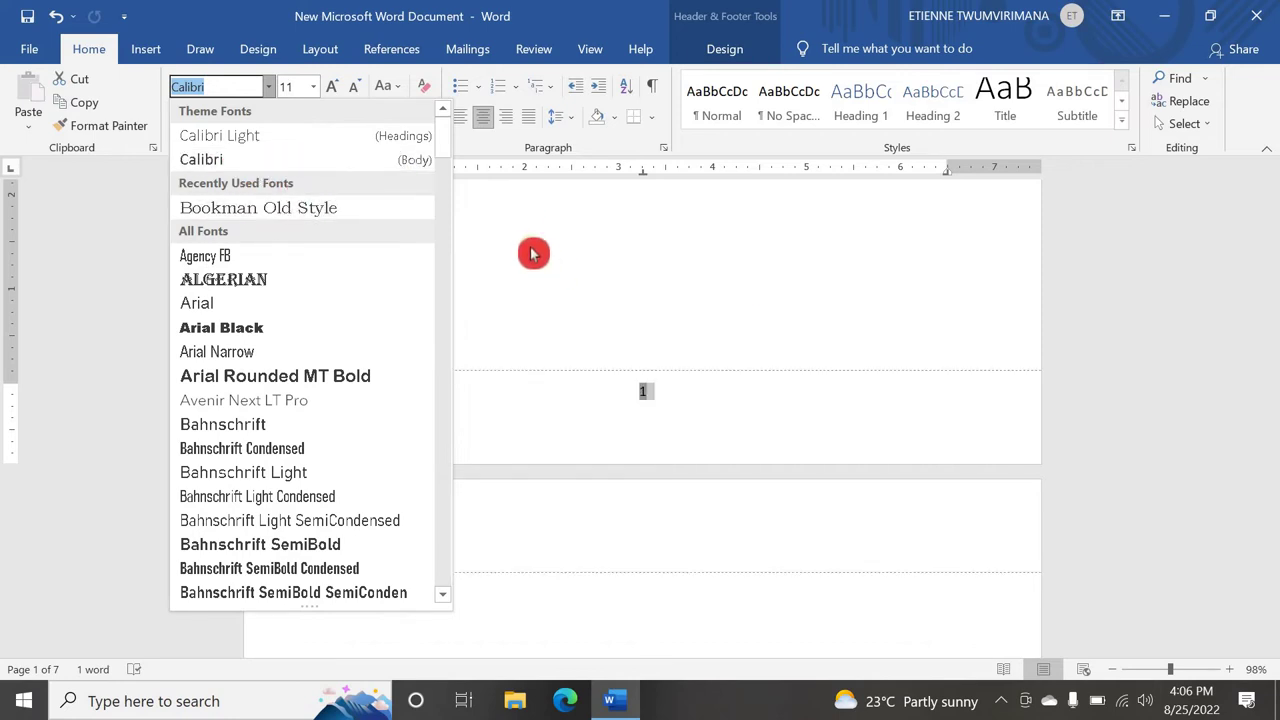
pyautogui.click(577, 438)
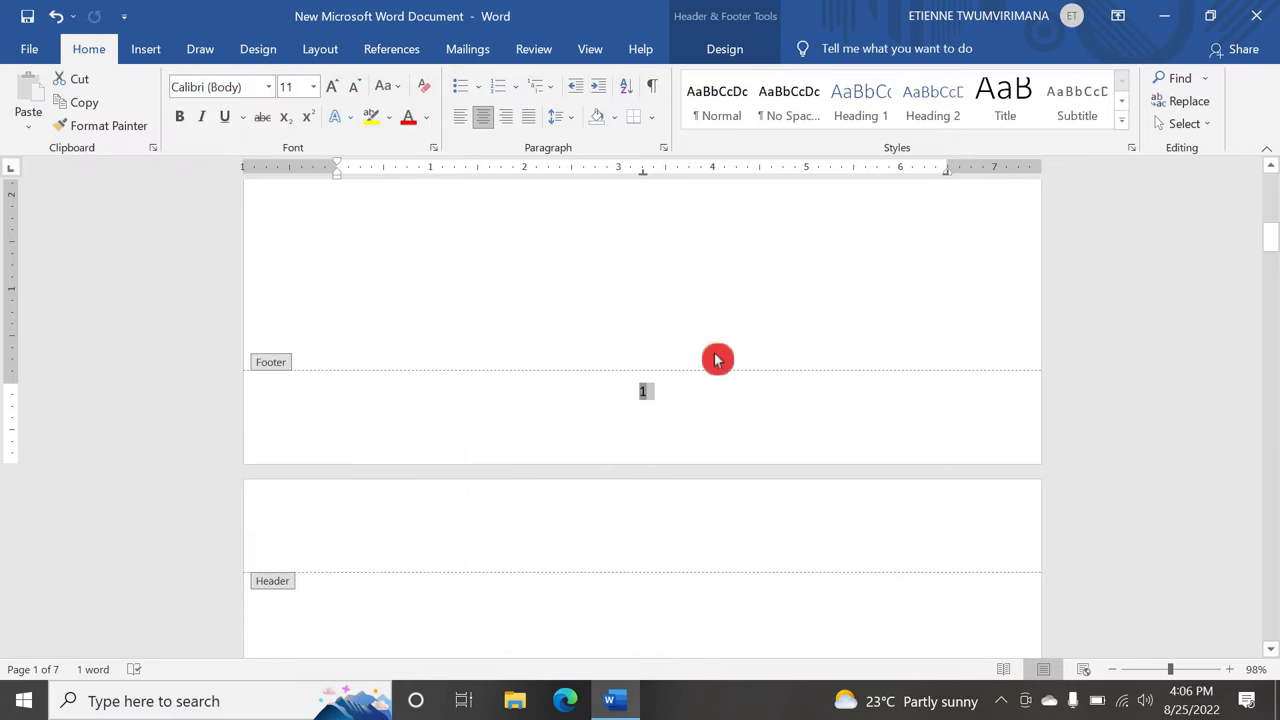
pyautogui.click(697, 399)
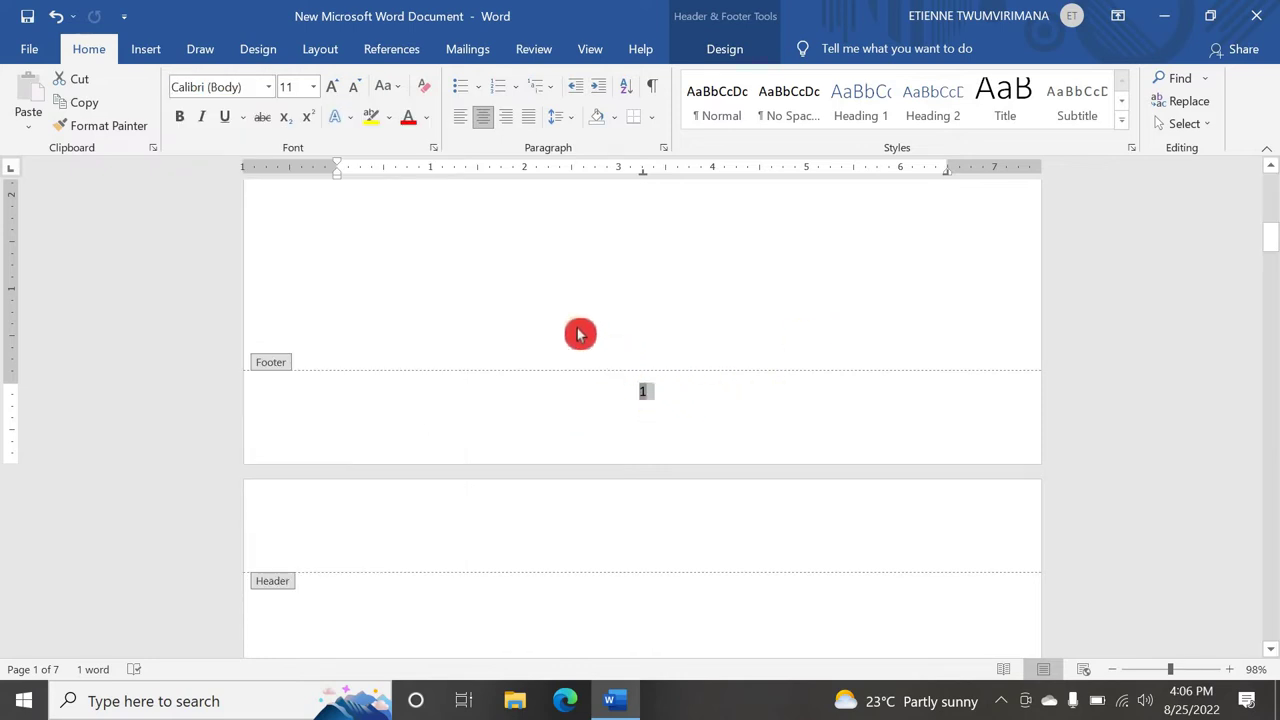
pyautogui.click(368, 133)
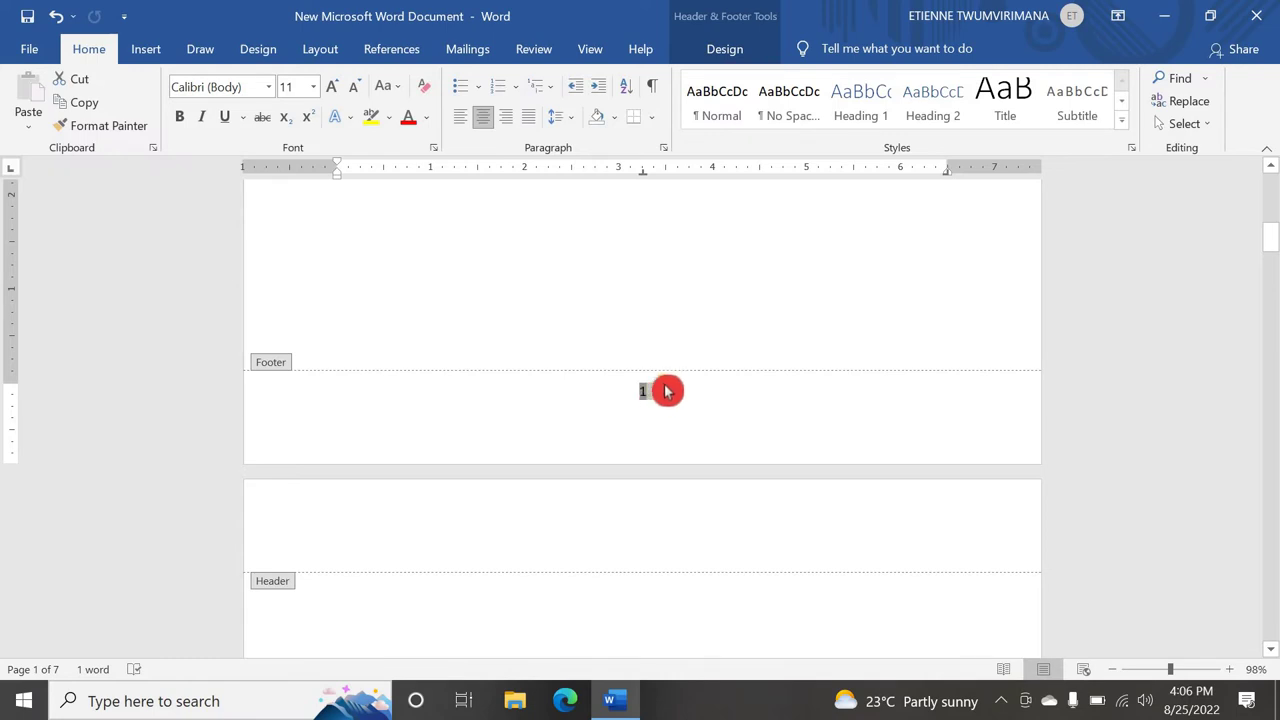
# - Change the page number format to lowercase Roman numerals (i, ii, iii, …)
pyautogui.click(730, 50)
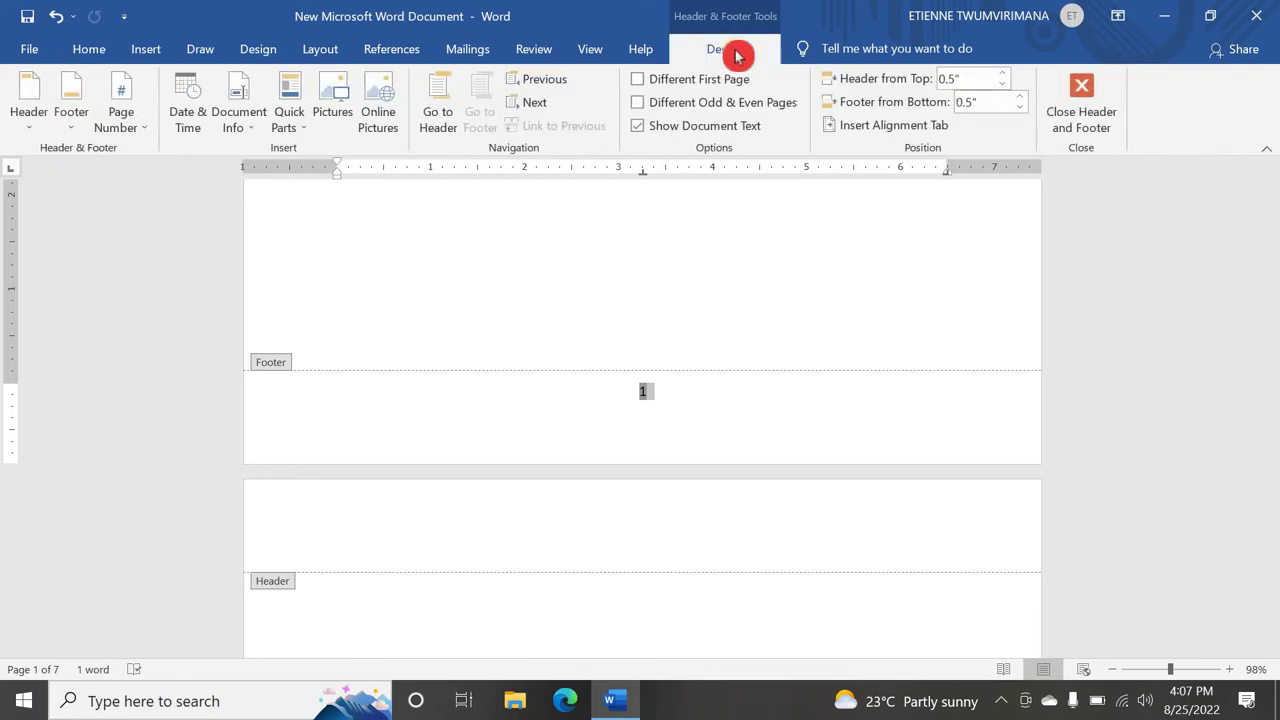
pyautogui.click(30, 130)
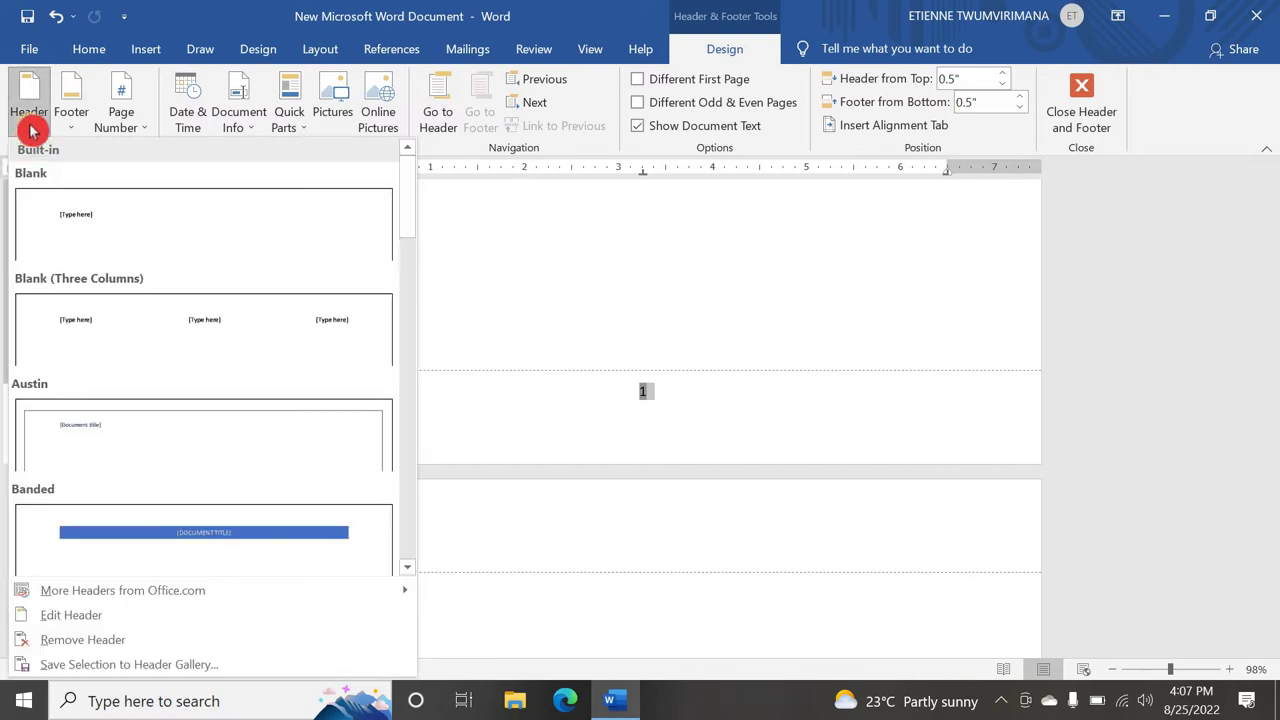
pyautogui.click(146, 131)
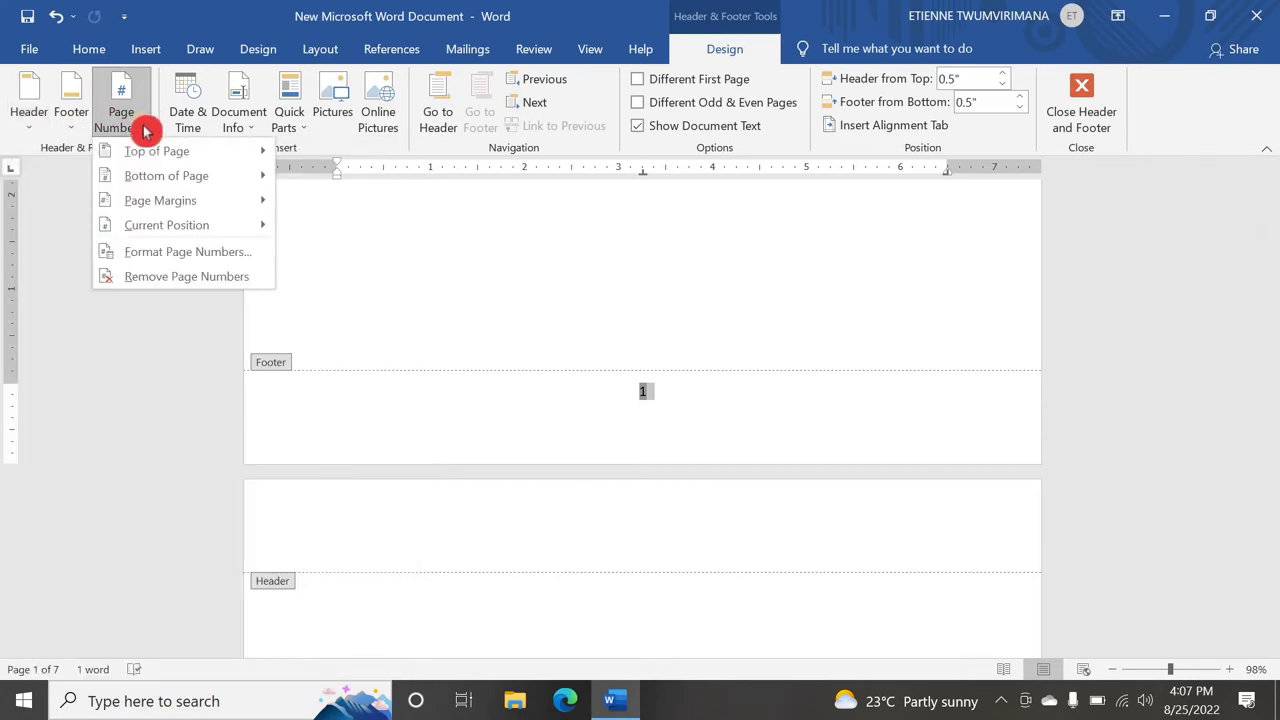
pyautogui.click(187, 254)
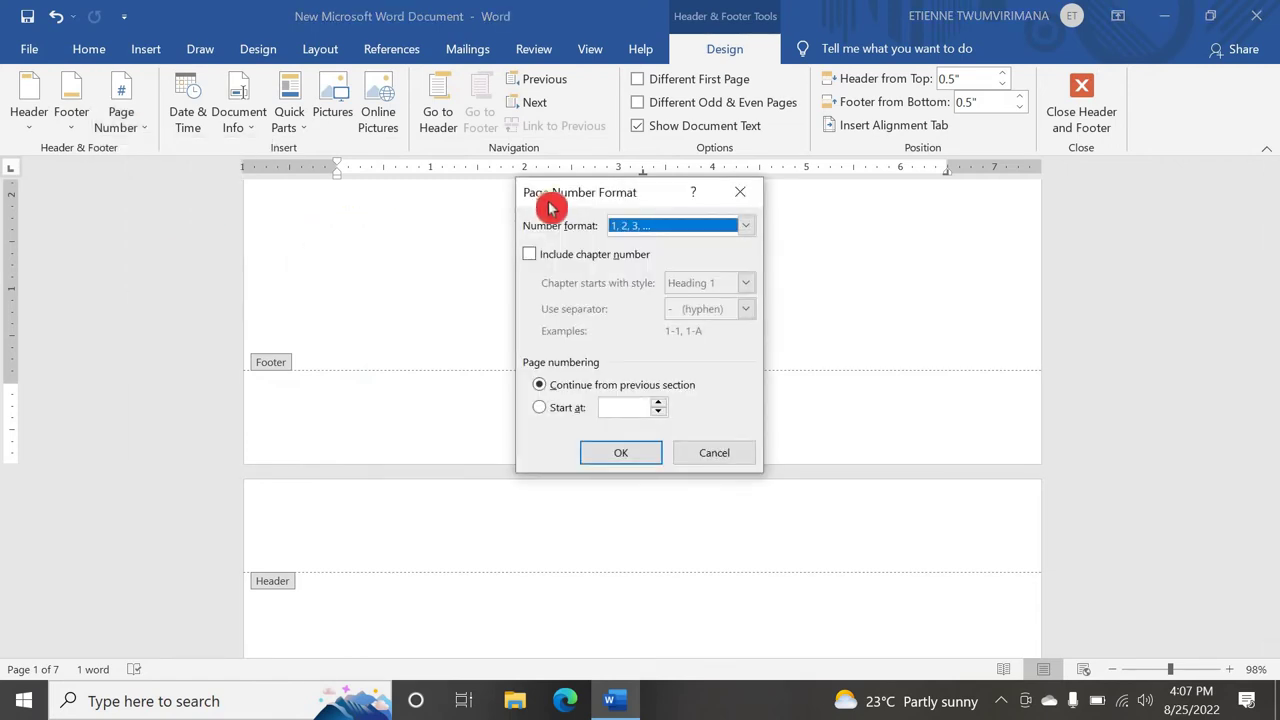
pyautogui.click(753, 226)
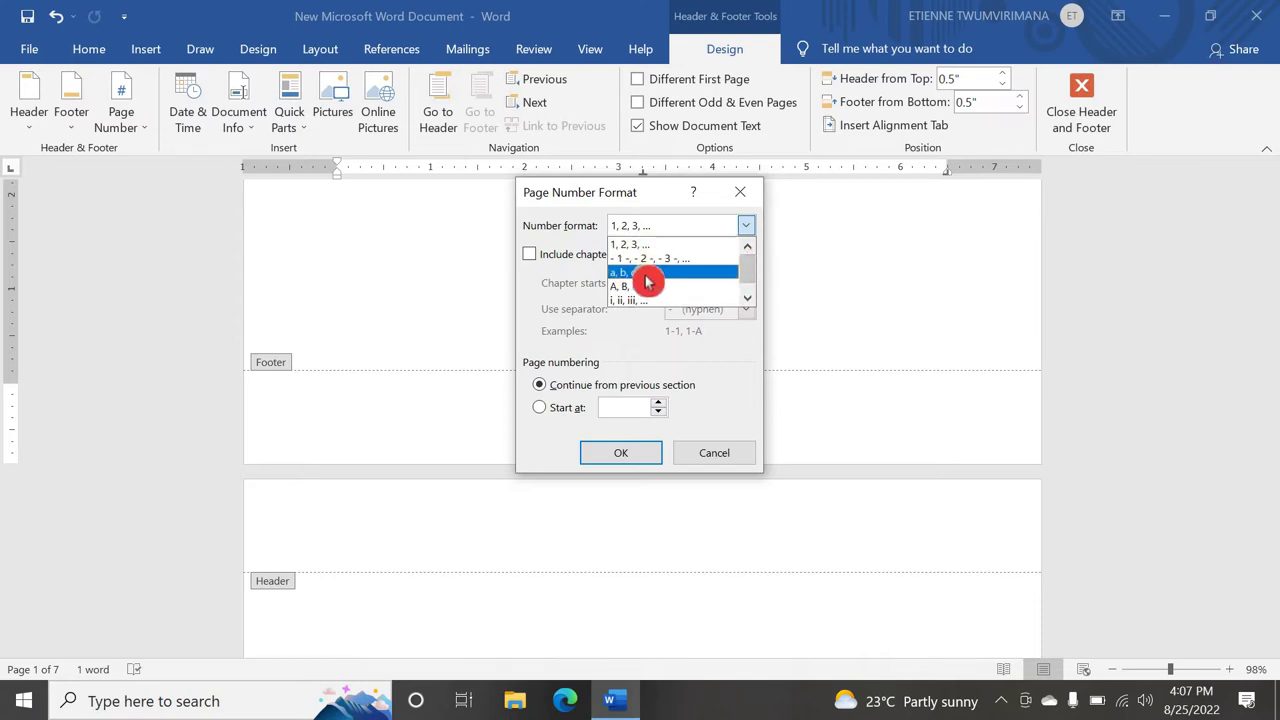
pyautogui.scroll(-1, 750, 277)
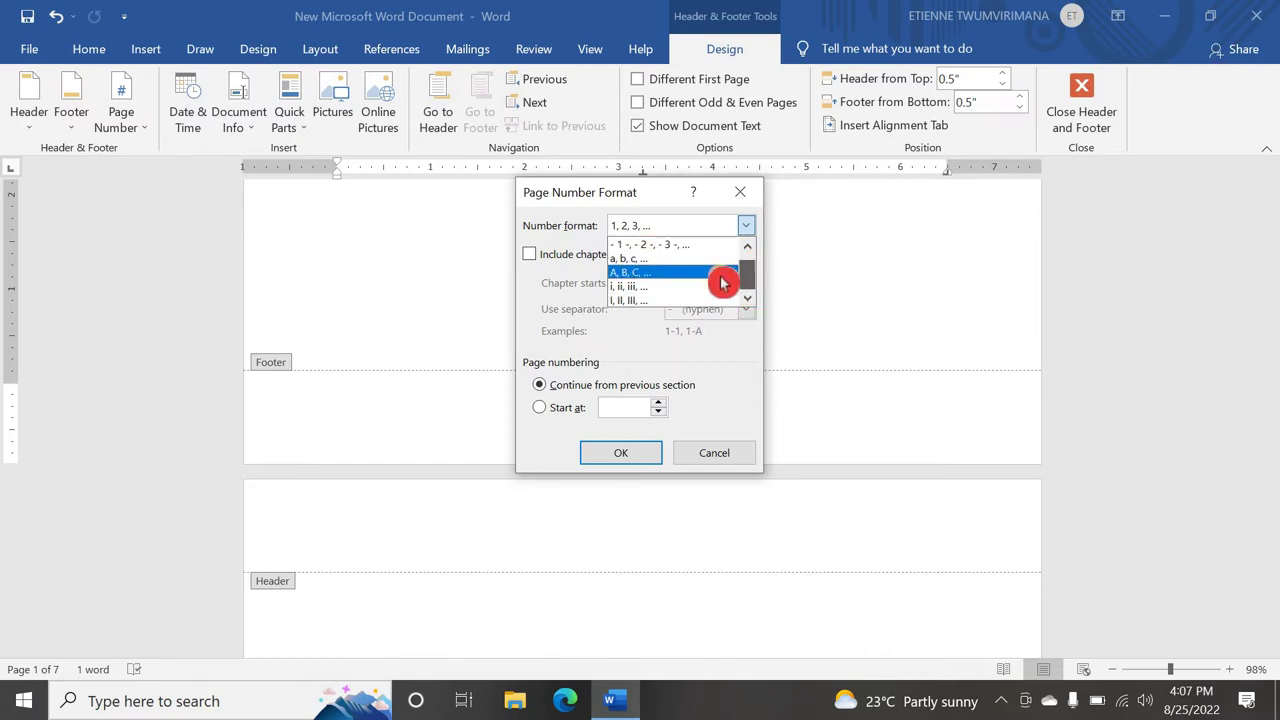
pyautogui.click(655, 288)
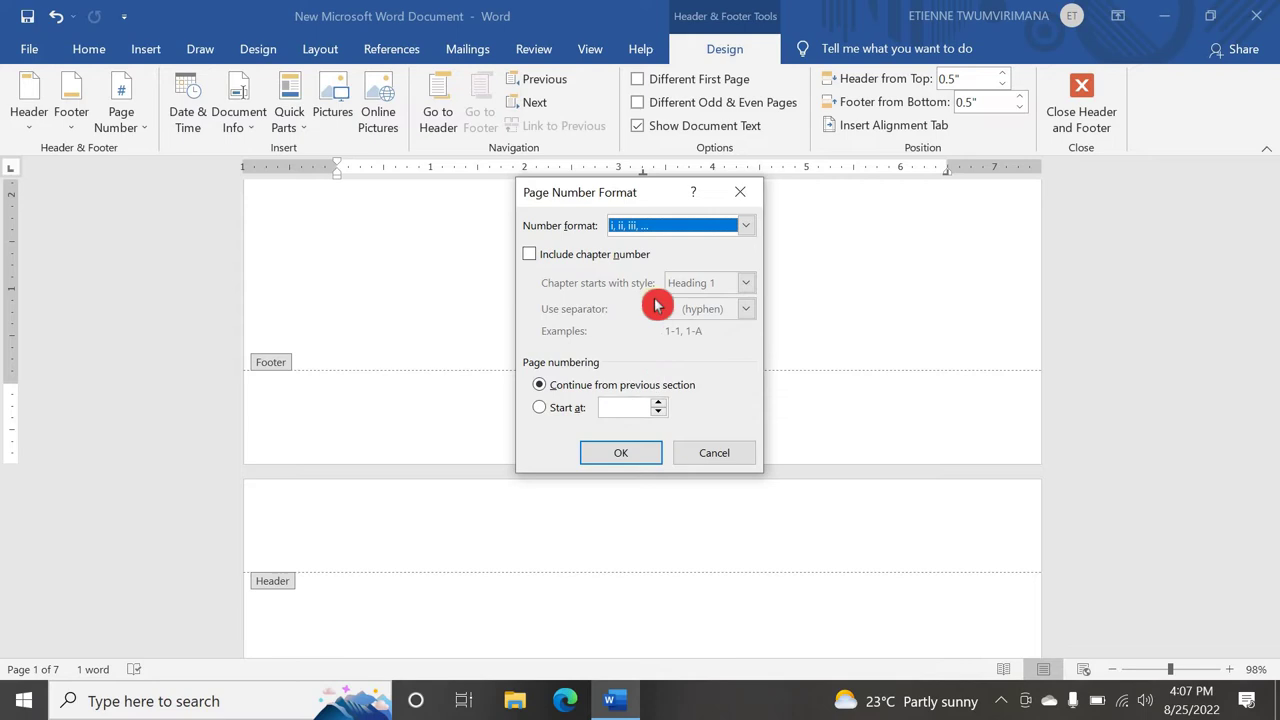
pyautogui.click(631, 455)
# - Look through the first pages to check how the page numbers appear in the footers
pyautogui.scroll(-3, 690, 415)
pyautogui.scroll(12, 711, 415)
pyautogui.scroll(-17, 716, 410)
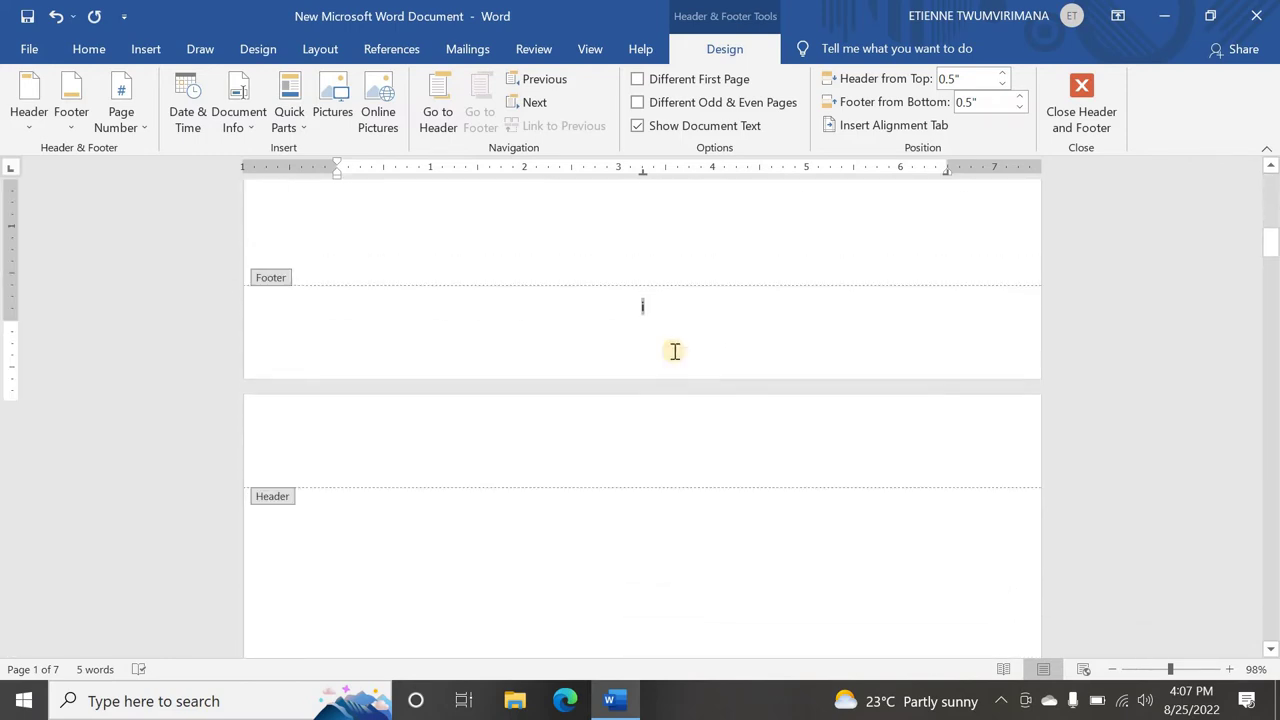
pyautogui.scroll(1, 670, 345)
pyautogui.scroll(-5, 680, 342)
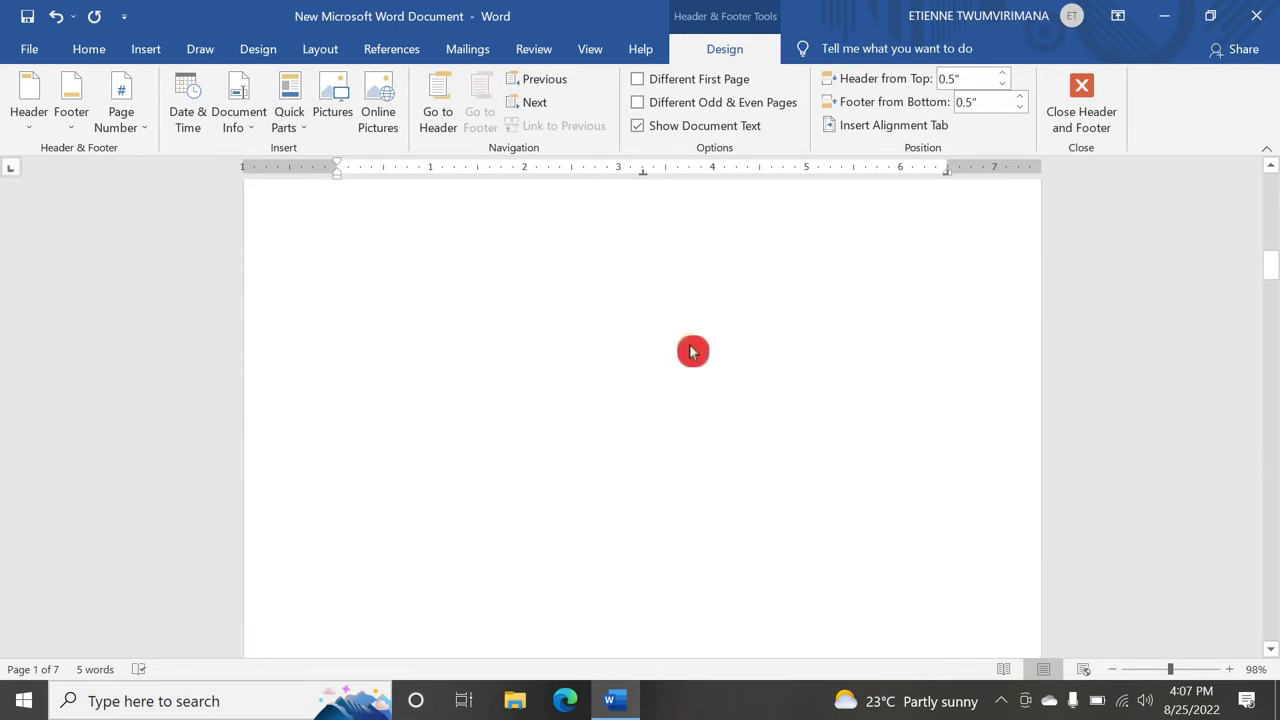
pyautogui.scroll(4, 690, 346)
pyautogui.scroll(-4, 686, 346)
pyautogui.scroll(4, 694, 343)
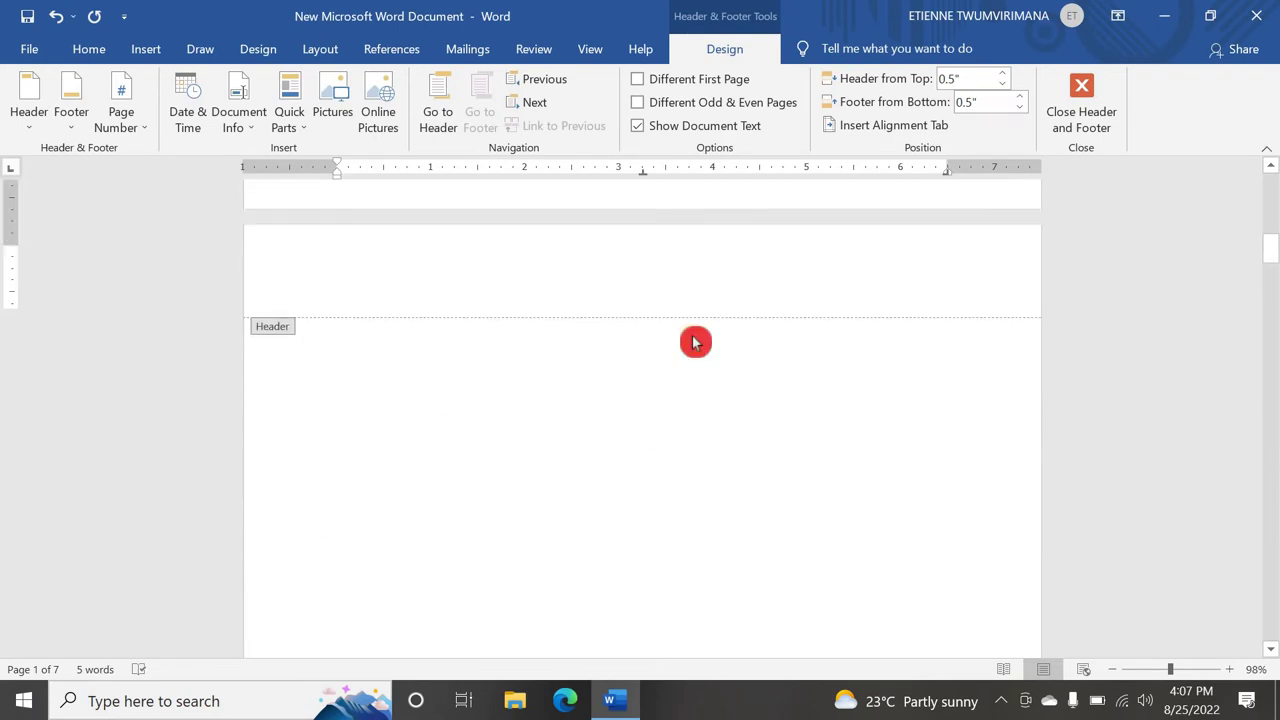
pyautogui.scroll(1, 668, 336)
# - Remove the page numbers from the document's footers
pyautogui.click(662, 500)
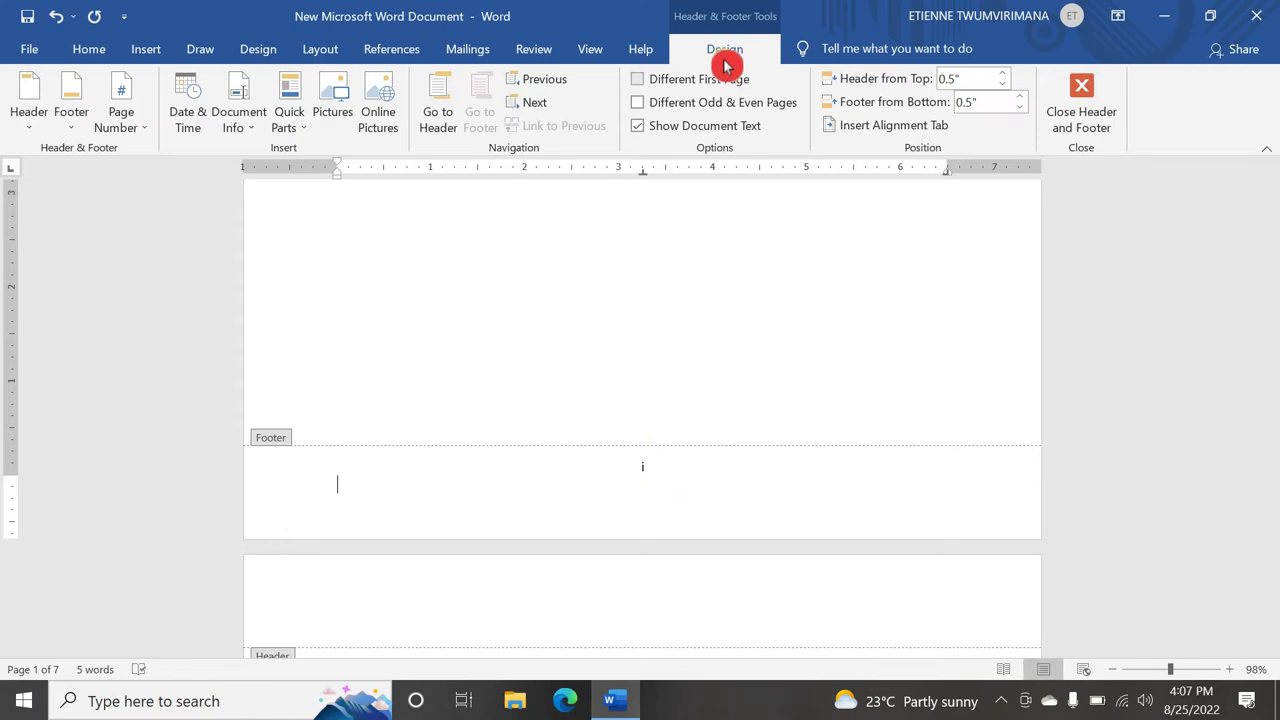
pyautogui.click(131, 135)
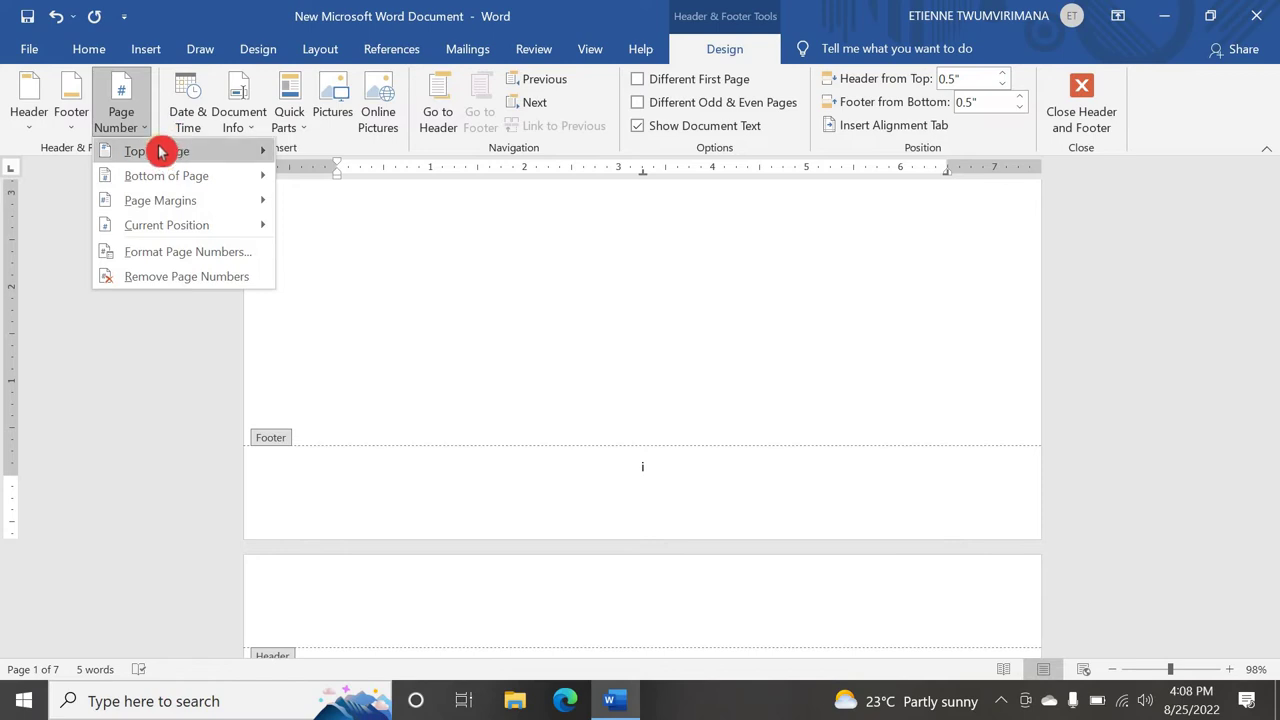
pyautogui.click(187, 276)
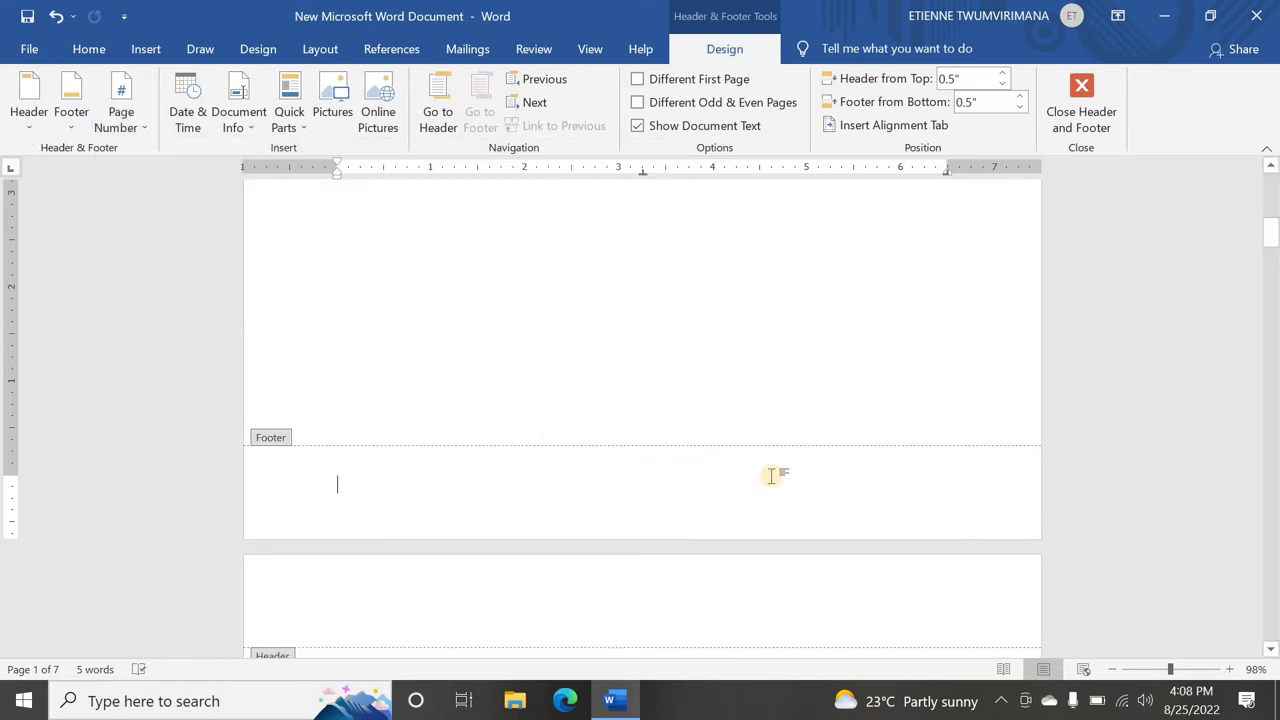
# - Set the page number format to 1, 2, 3, … and leave footer editing
pyautogui.click(143, 128)
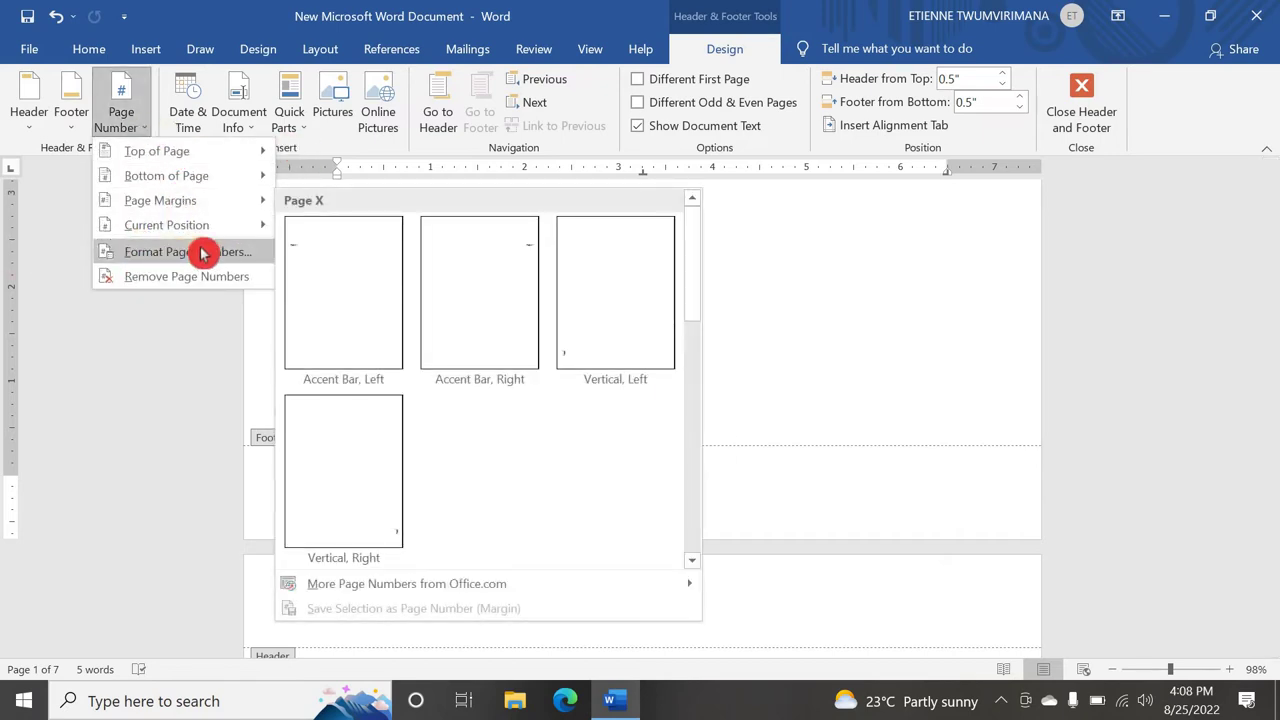
pyautogui.moveTo(190, 175)
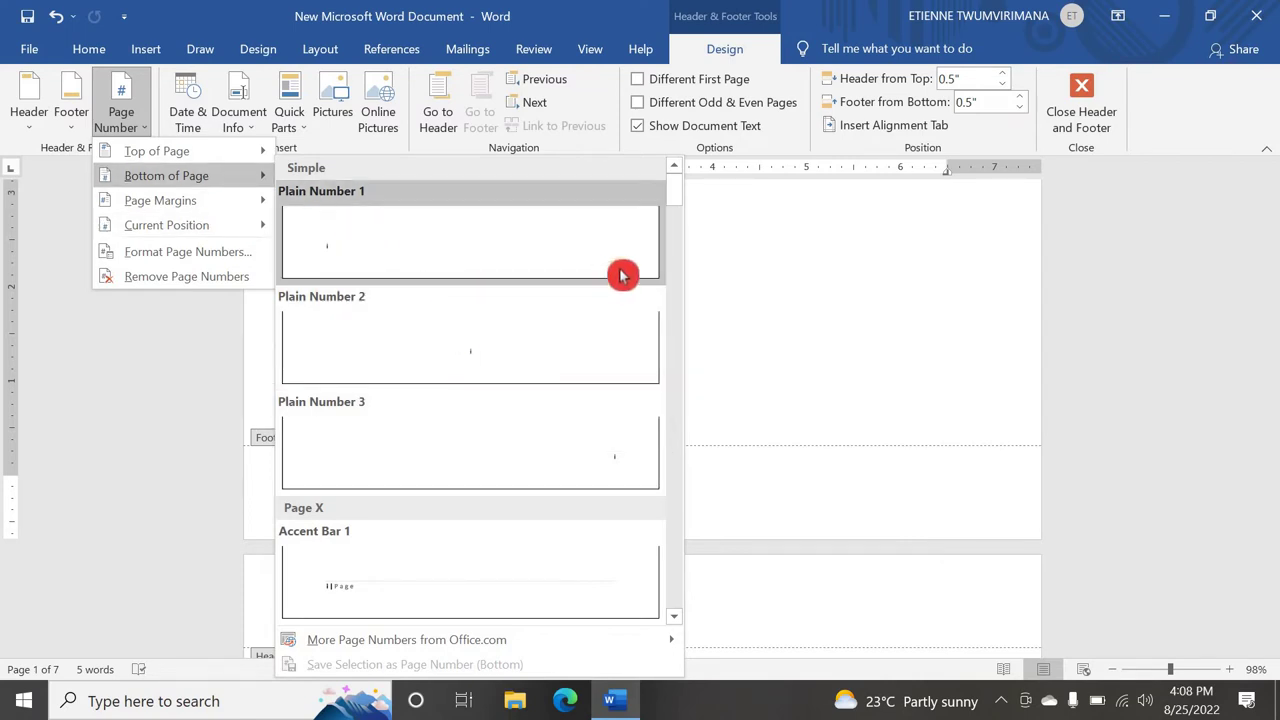
pyautogui.click(188, 262)
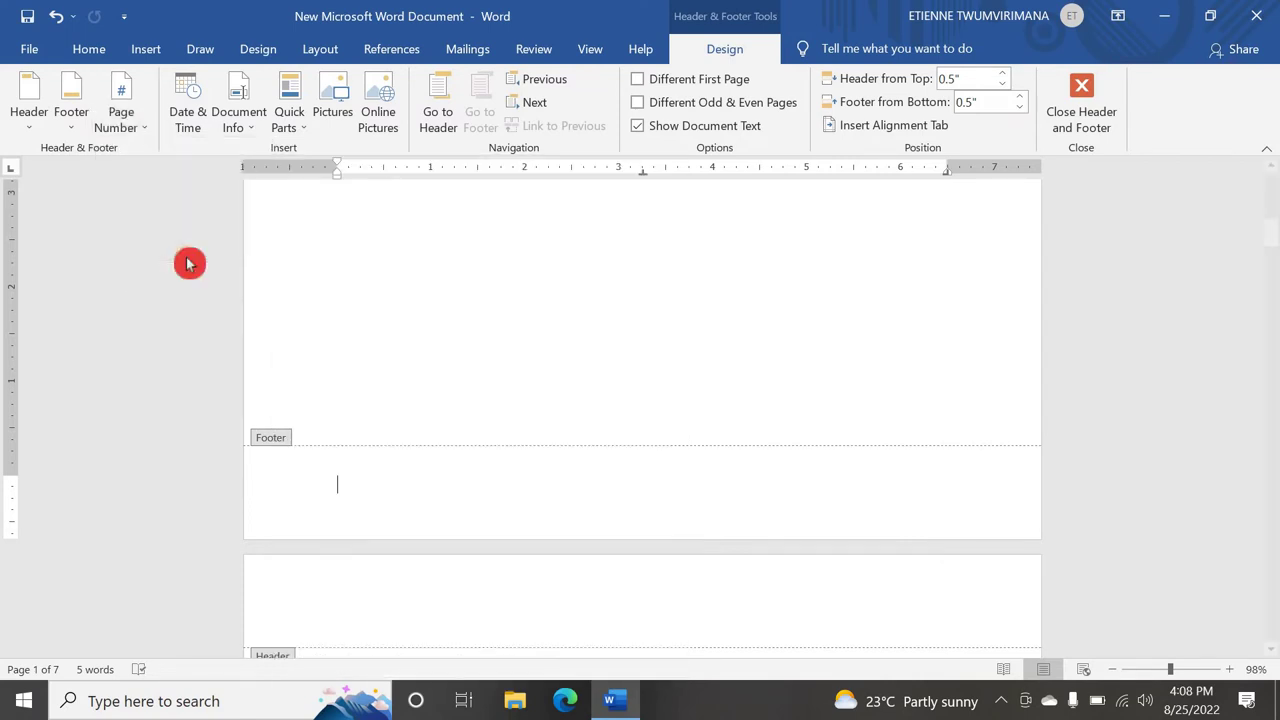
pyautogui.click(750, 232)
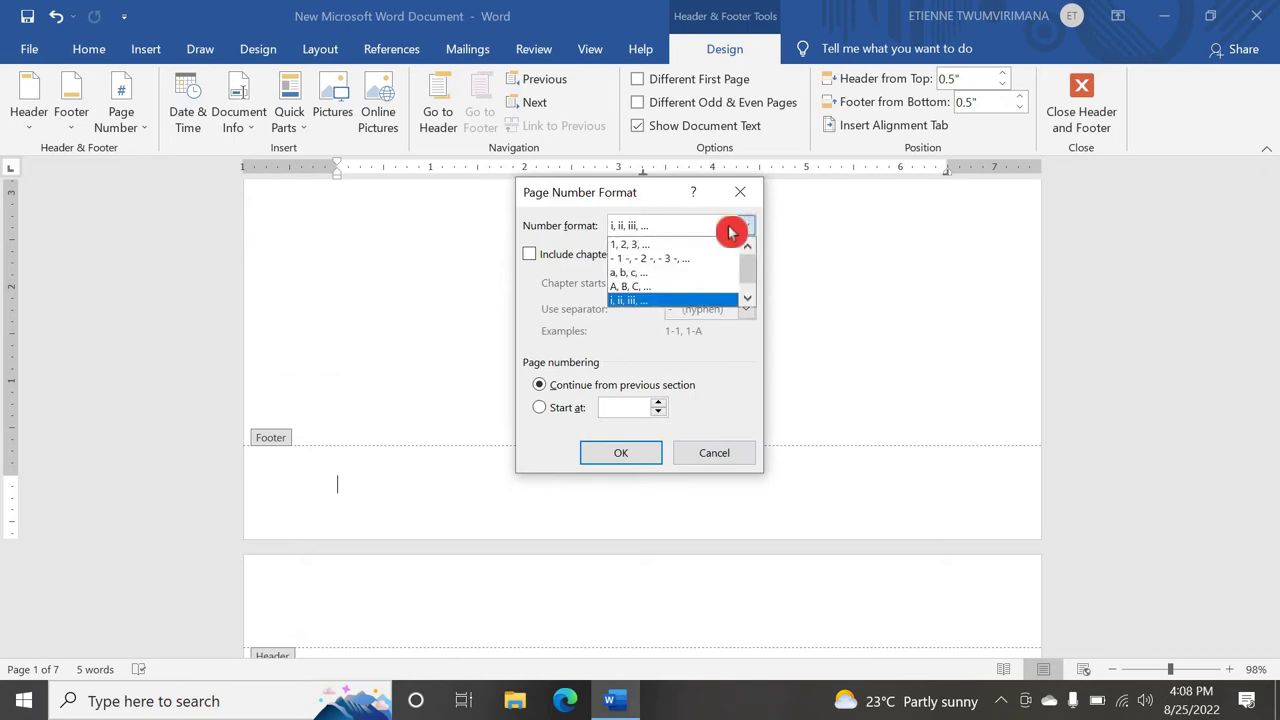
pyautogui.click(645, 250)
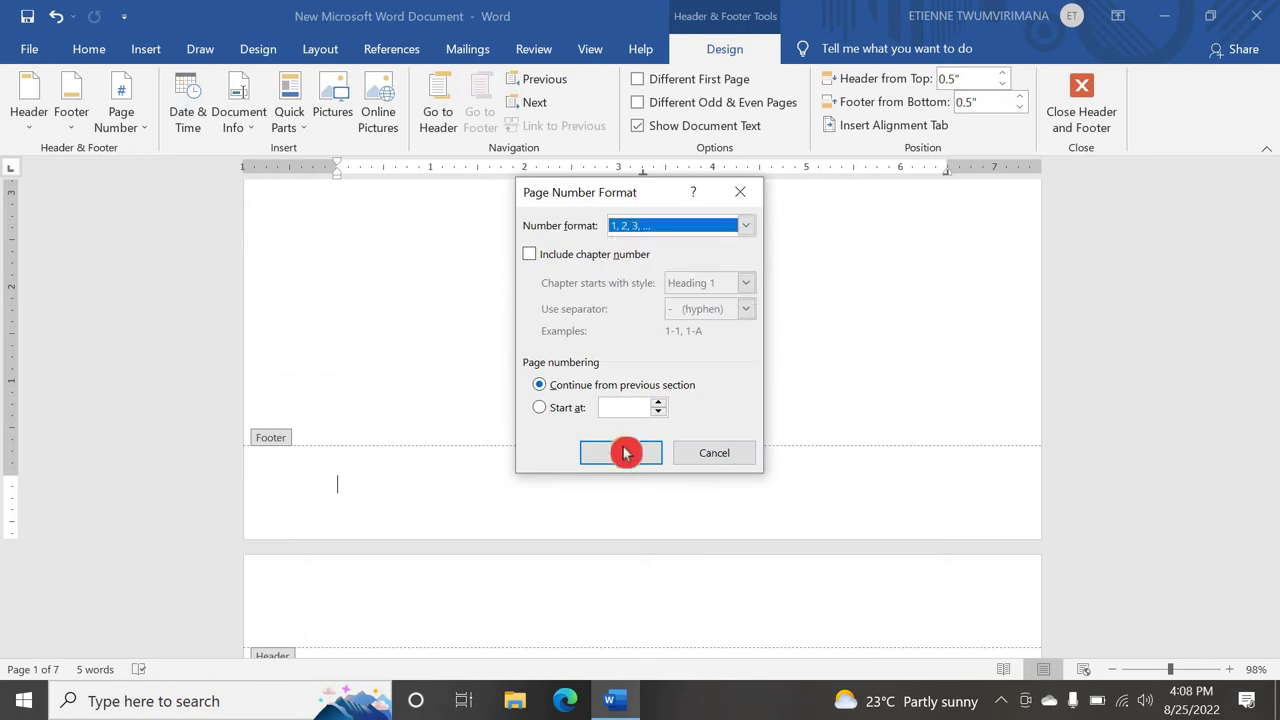
pyautogui.click(621, 452)
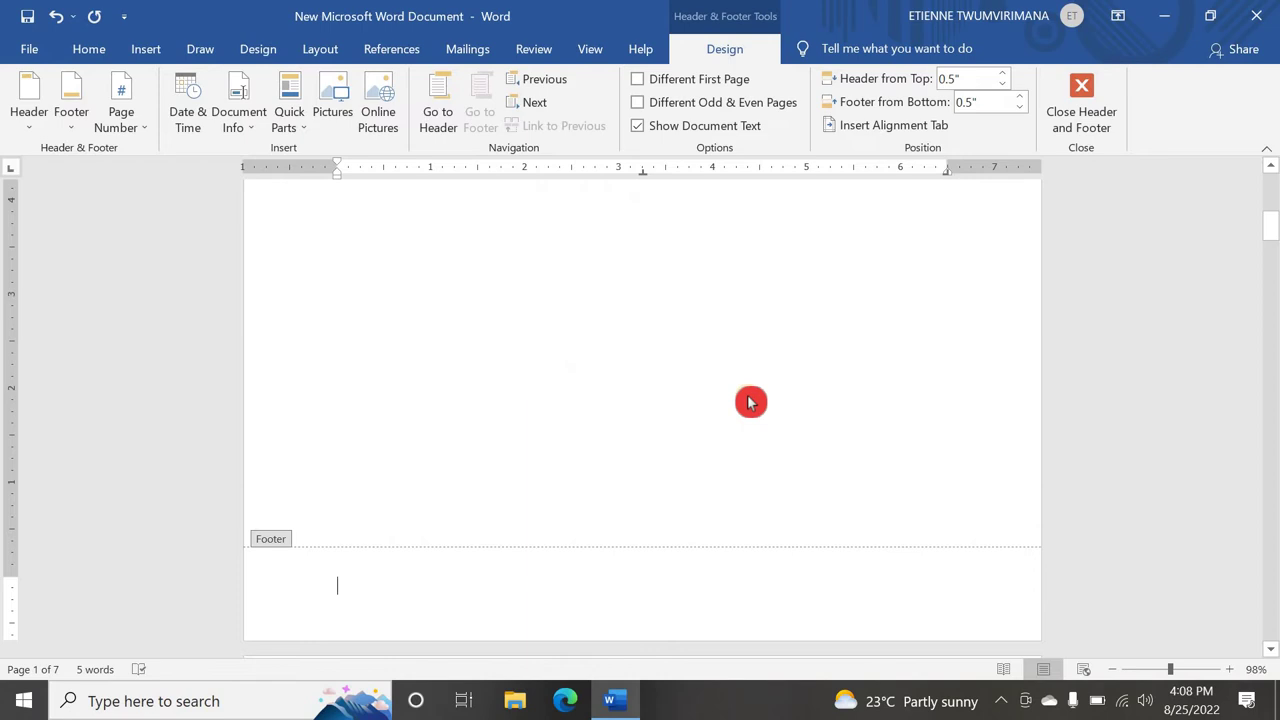
pyautogui.scroll(-5, 766, 391)
pyautogui.doubleClick(722, 318)
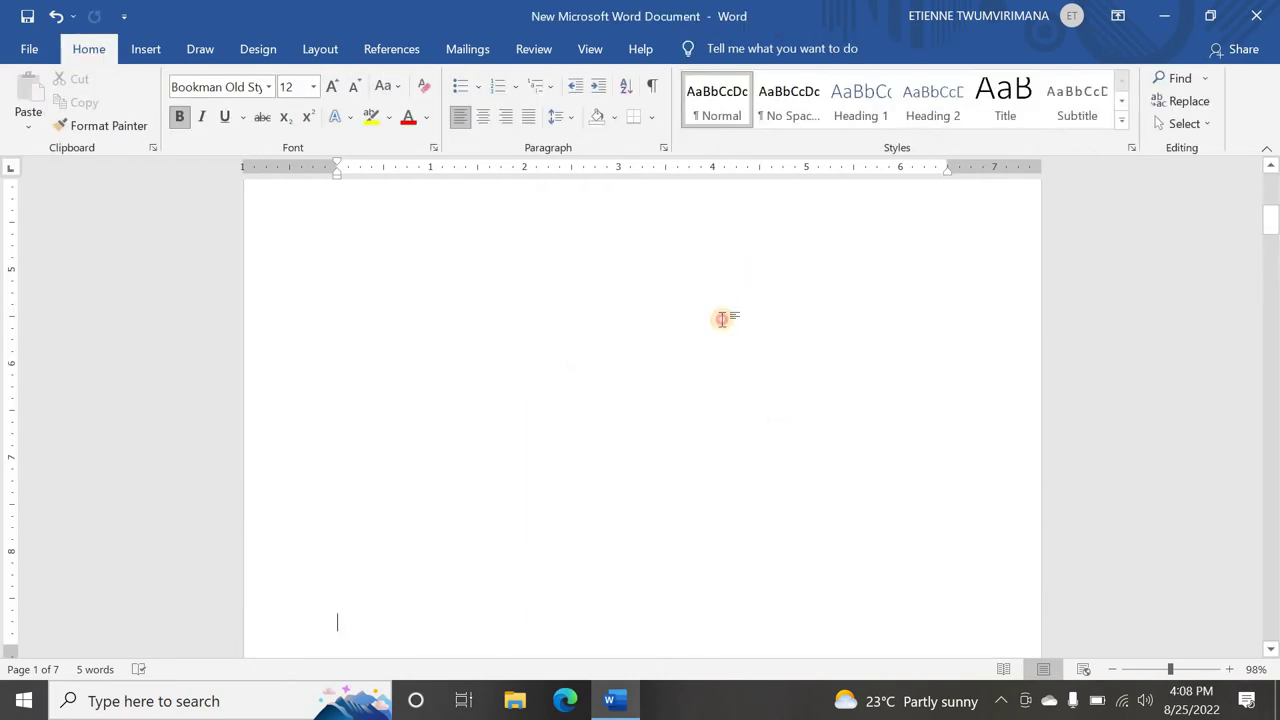
# - Insert page numbers at the bottom of the pages in the centred Plain Number 2 style
pyautogui.scroll(-10, 750, 316)
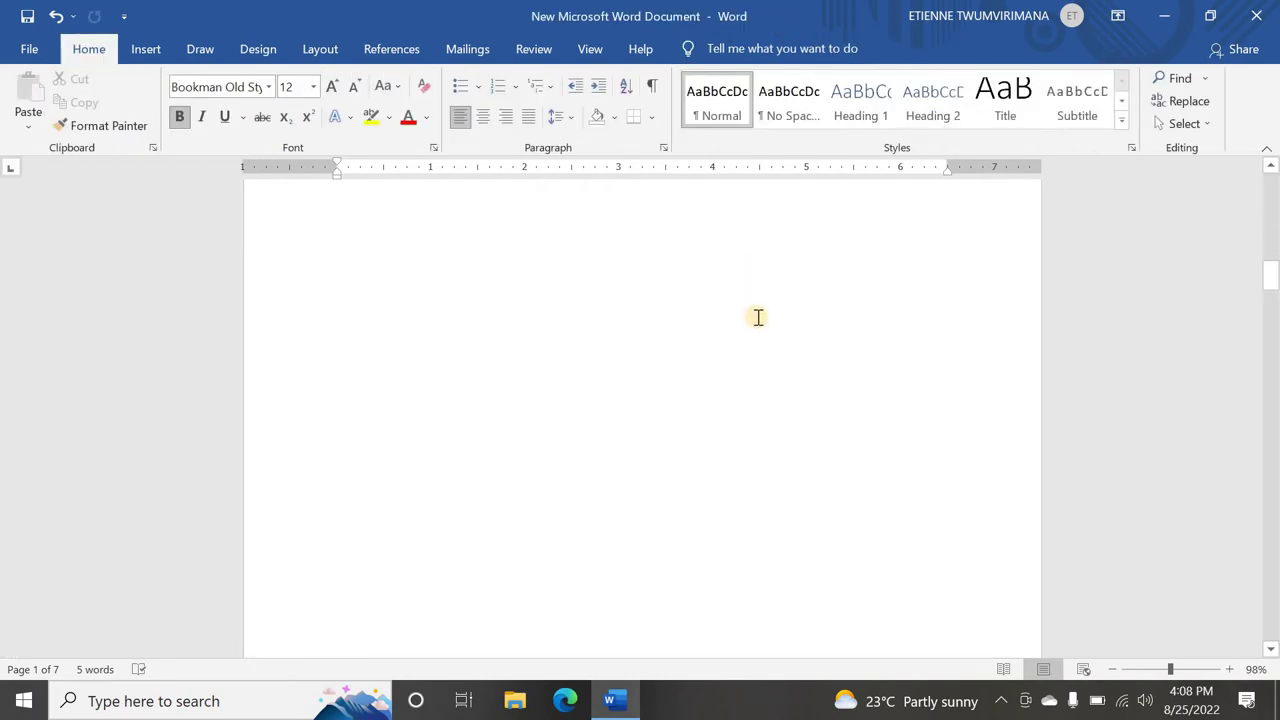
pyautogui.scroll(-5, 760, 312)
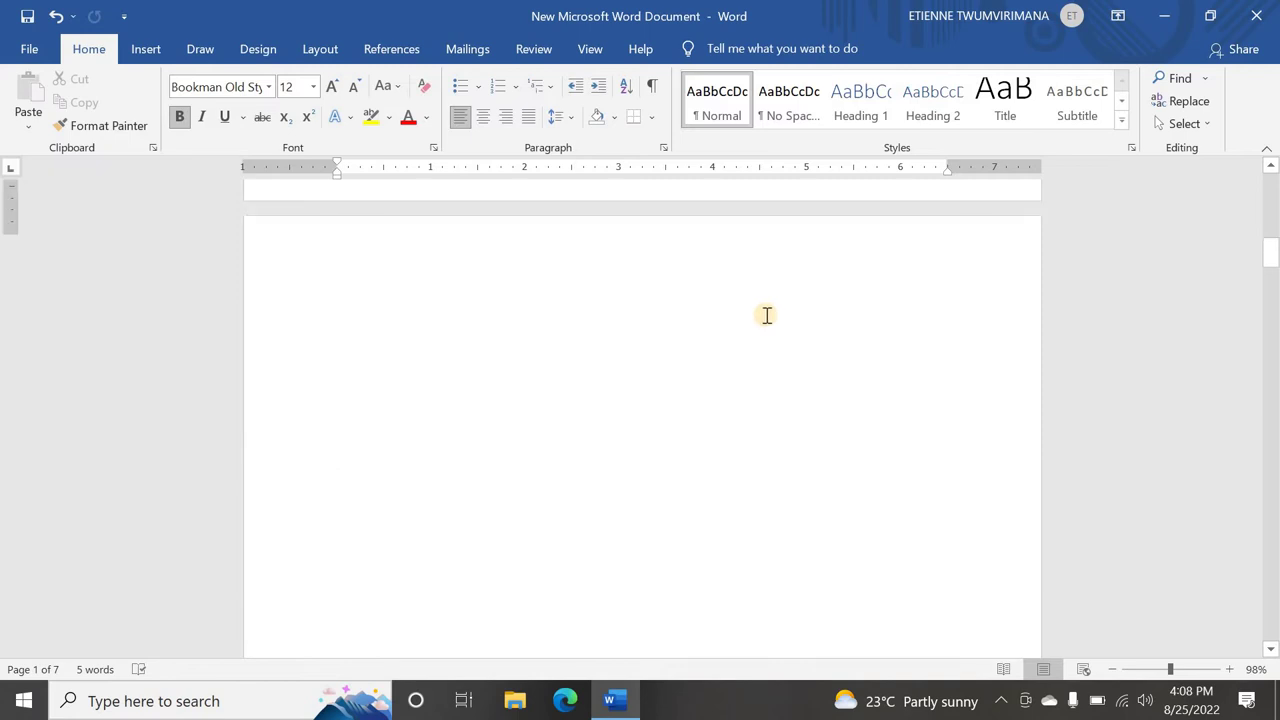
pyautogui.scroll(2, 760, 303)
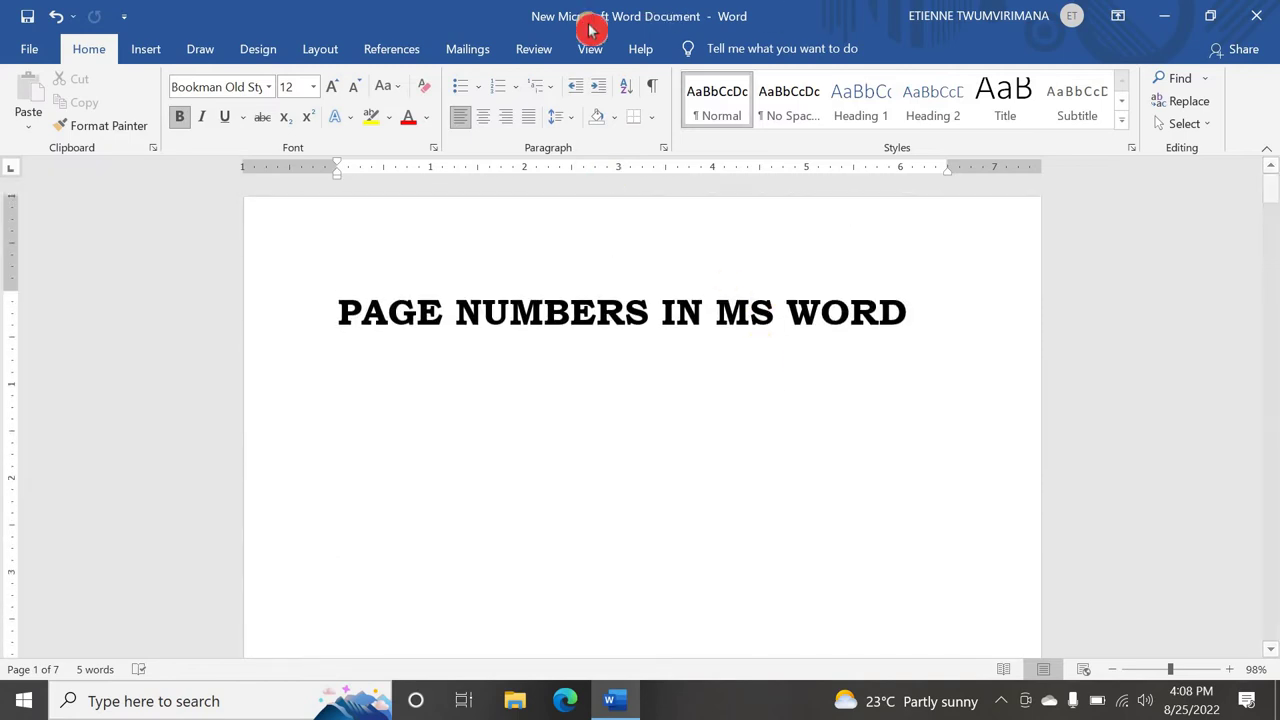
pyautogui.click(147, 45)
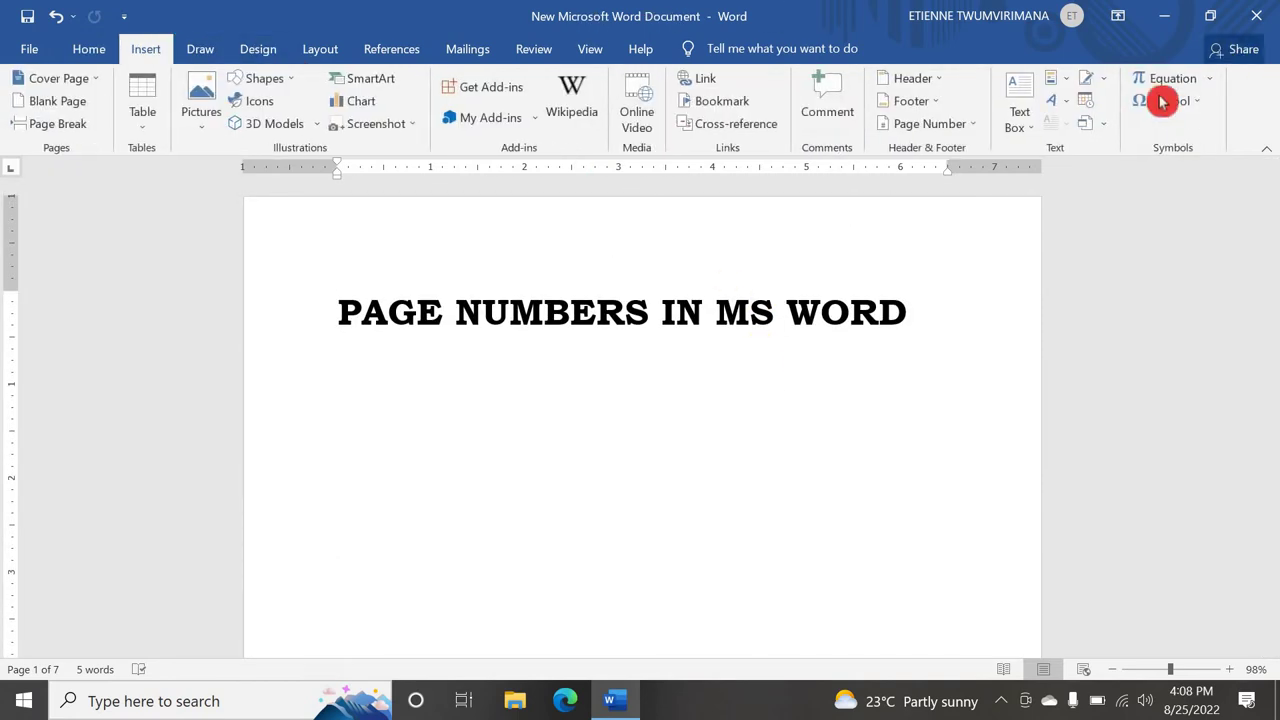
pyautogui.click(971, 130)
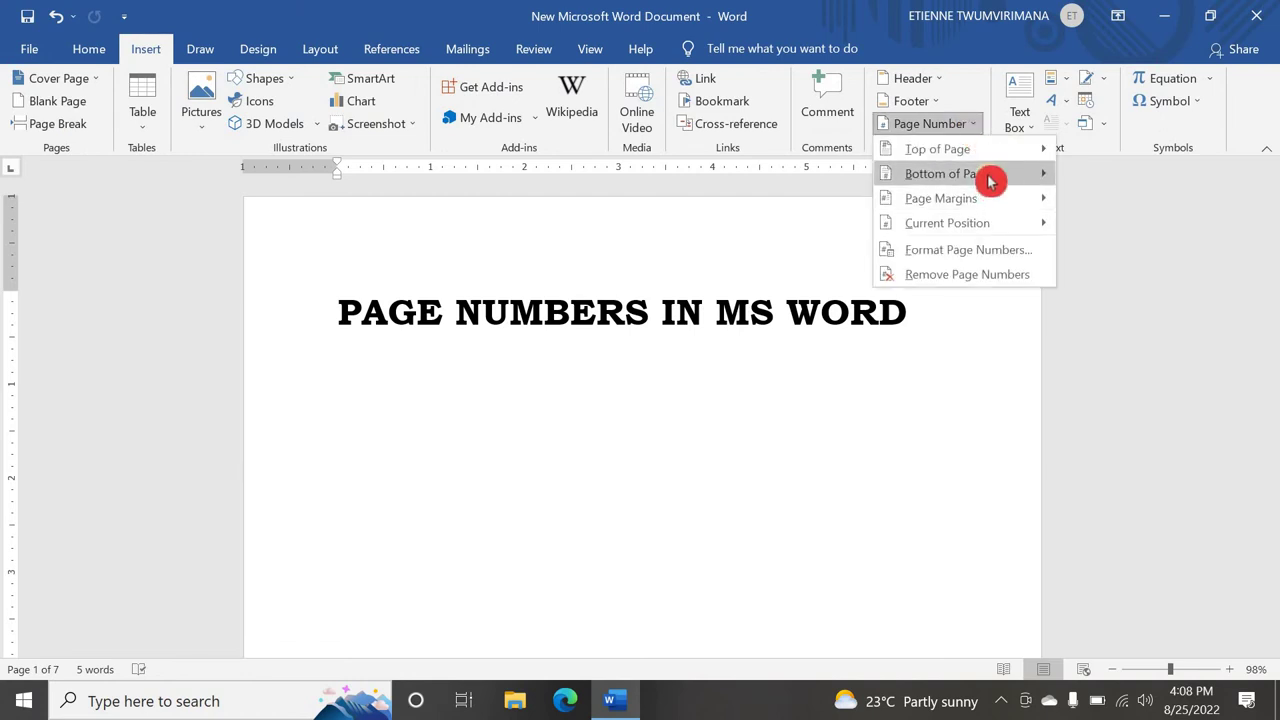
pyautogui.moveTo(988, 175)
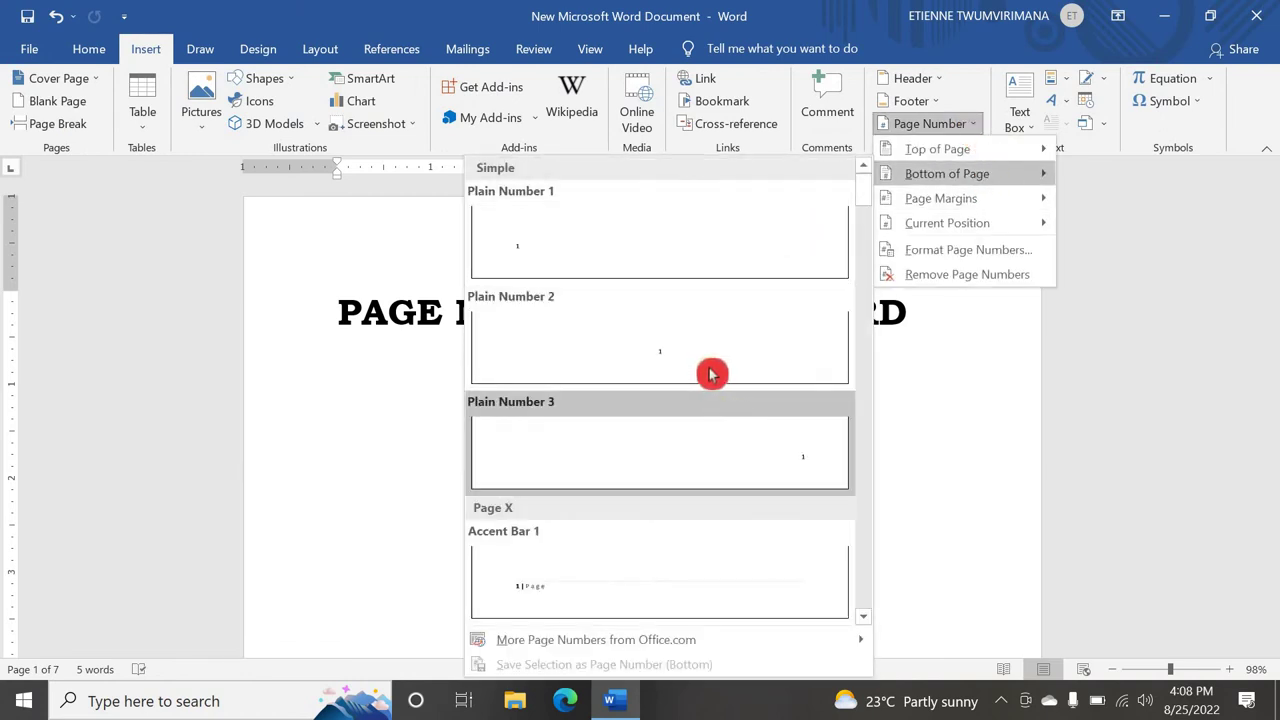
pyautogui.click(714, 372)
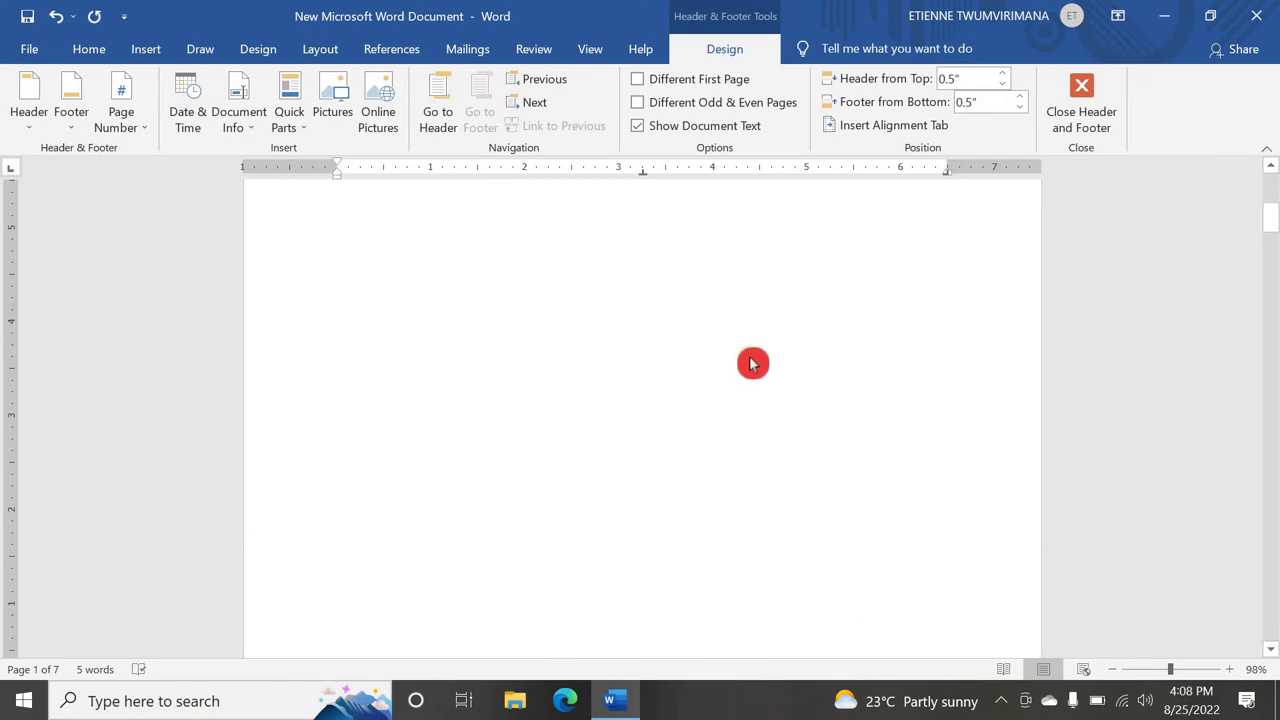
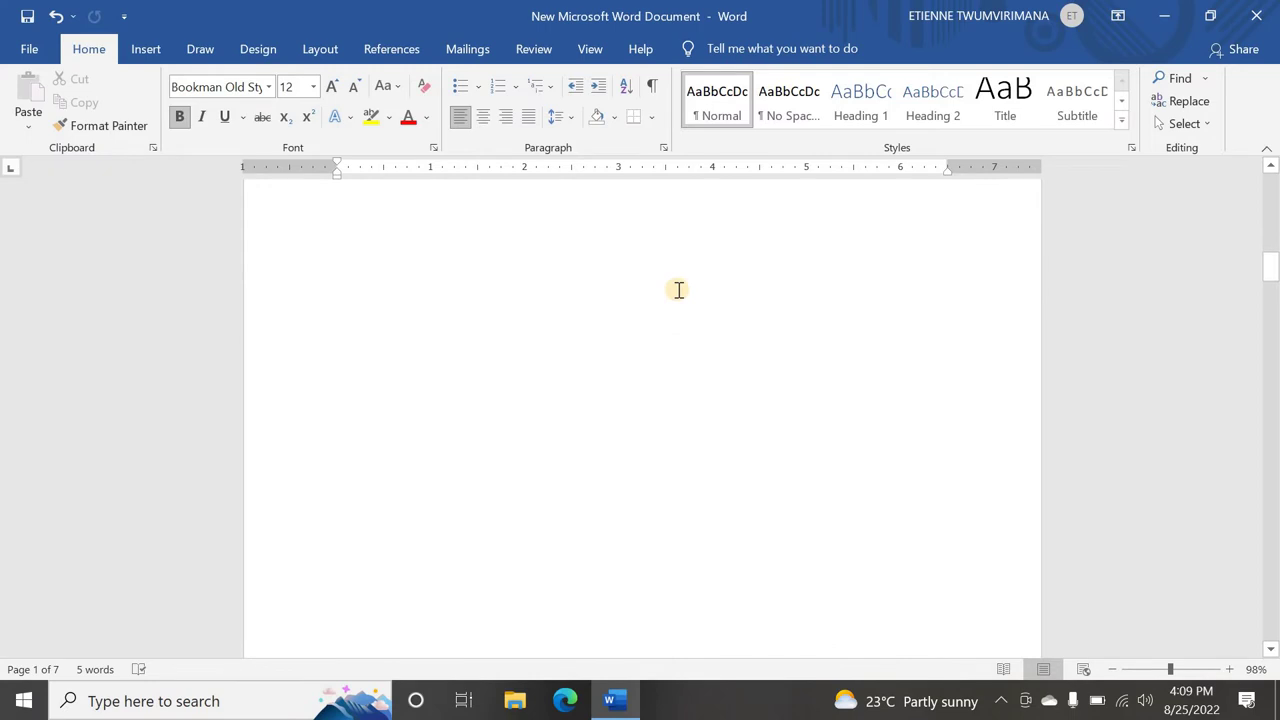
# - Check the re-inserted page numbers in the footers of the first few pages
pyautogui.scroll(-8, 679, 290)
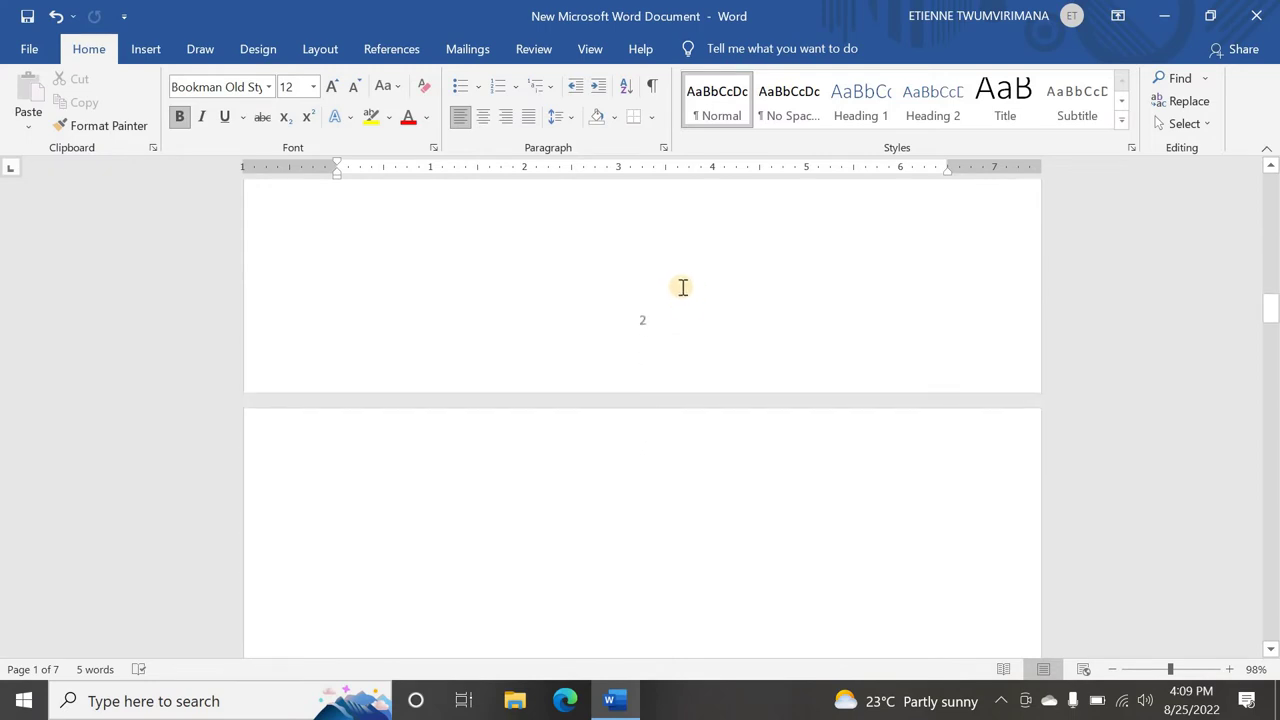
pyautogui.scroll(-5, 690, 287)
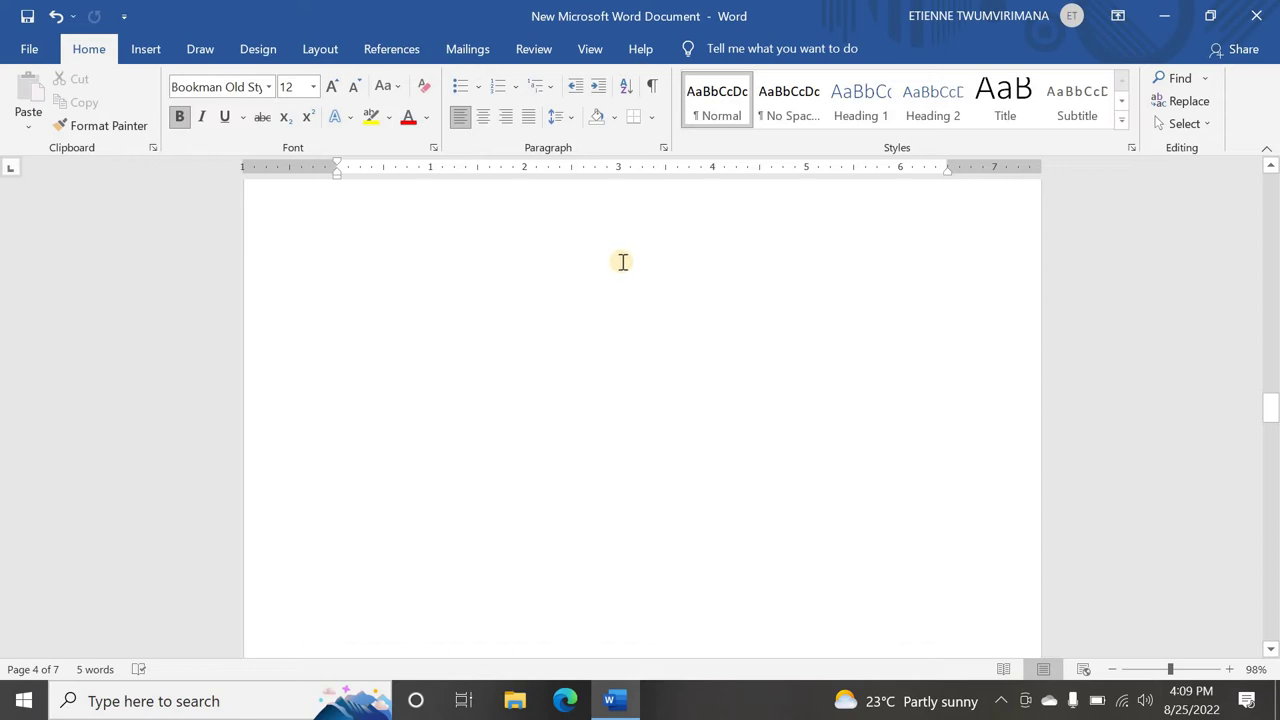
pyautogui.scroll(10, 633, 268)
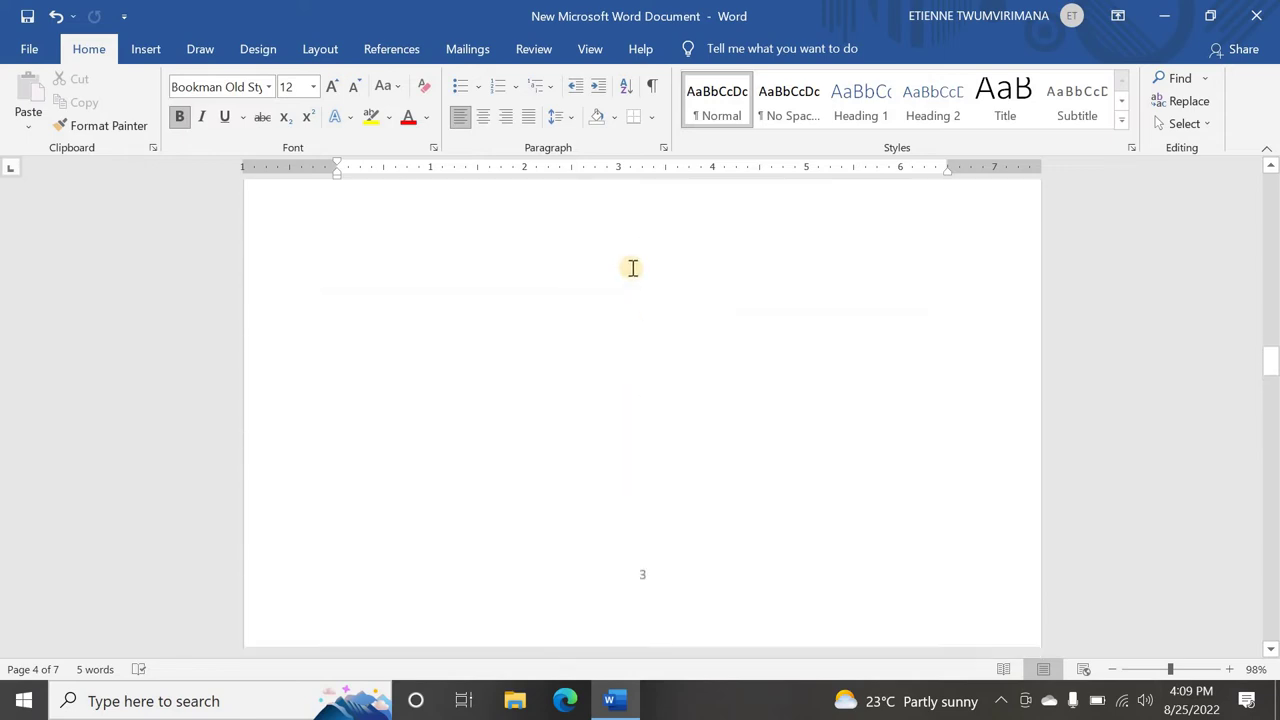
pyautogui.click(633, 272)
pyautogui.scroll(8, 632, 270)
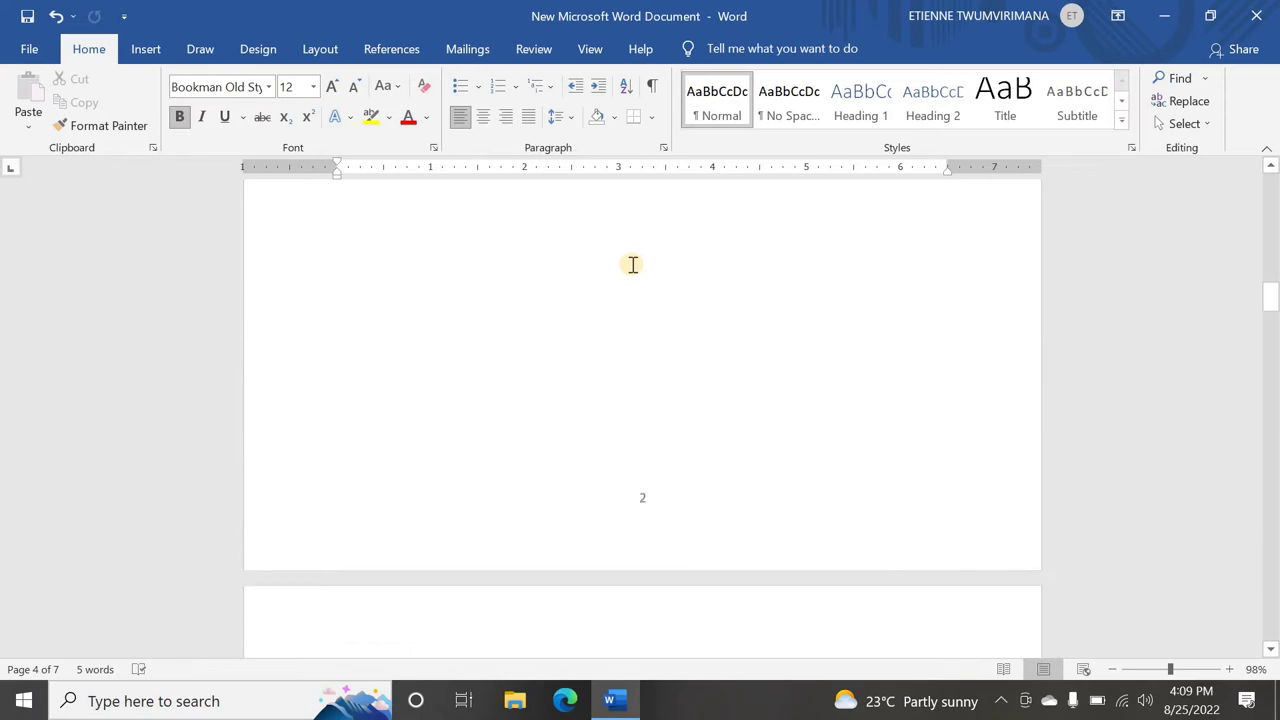
pyautogui.scroll(-5, 631, 264)
pyautogui.scroll(-3, 632, 264)
pyautogui.click(632, 264)
pyautogui.scroll(7, 631, 265)
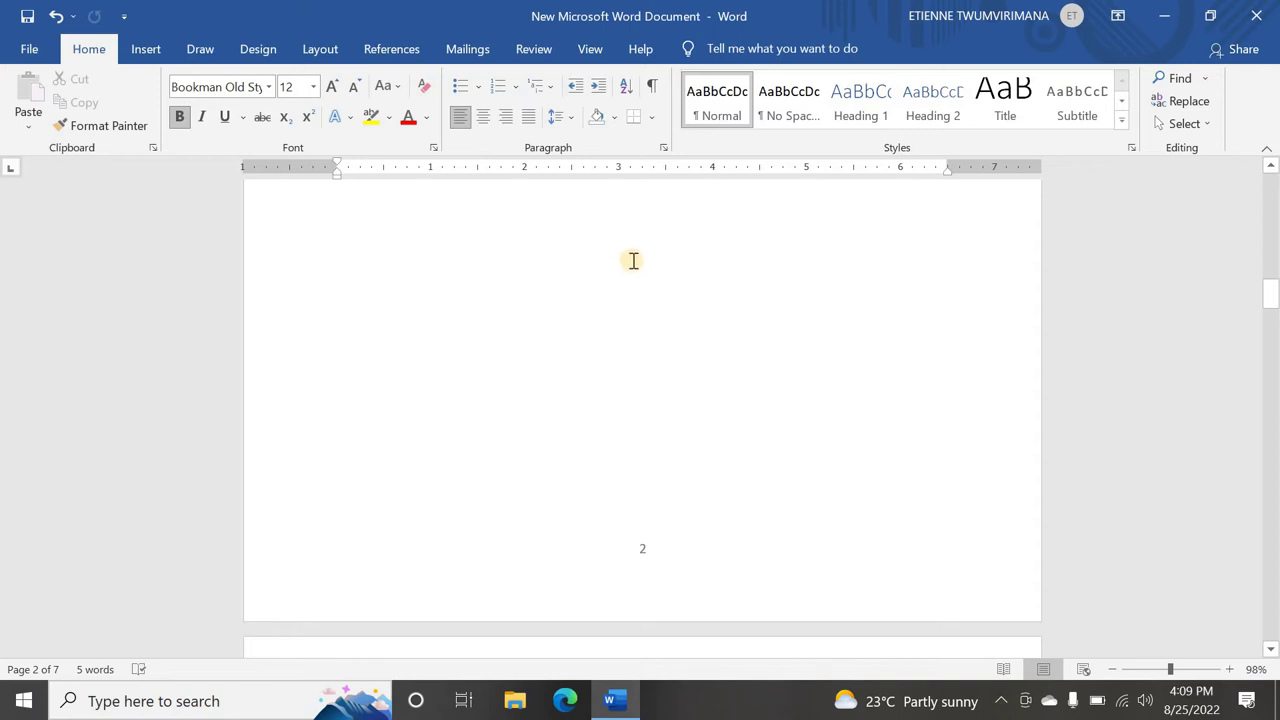
pyautogui.scroll(10, 648, 282)
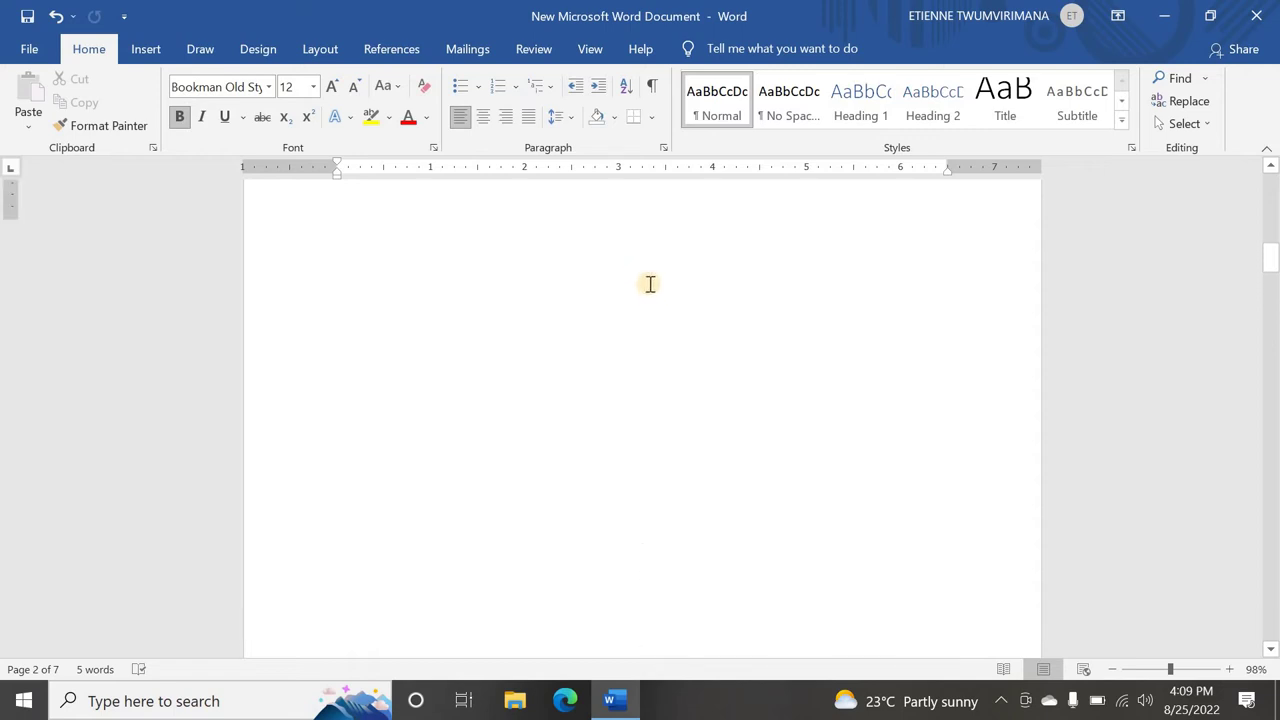
pyautogui.scroll(8, 648, 282)
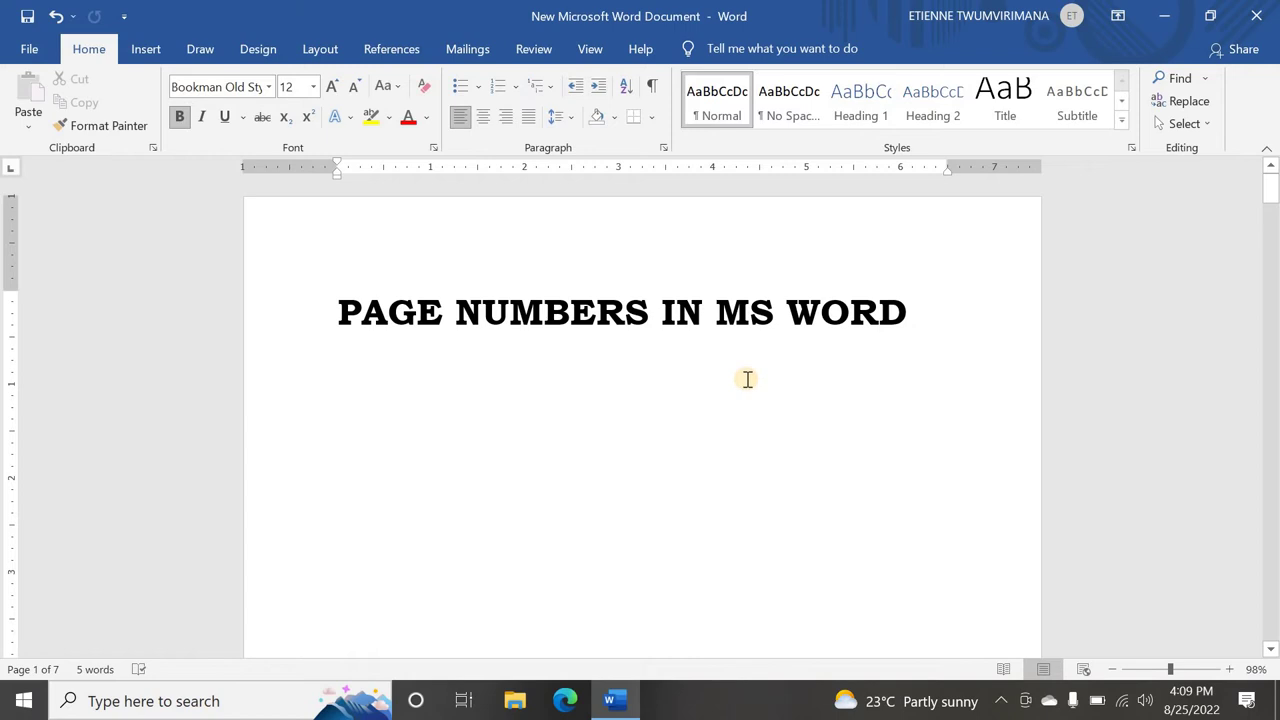
pyautogui.scroll(-10, 747, 376)
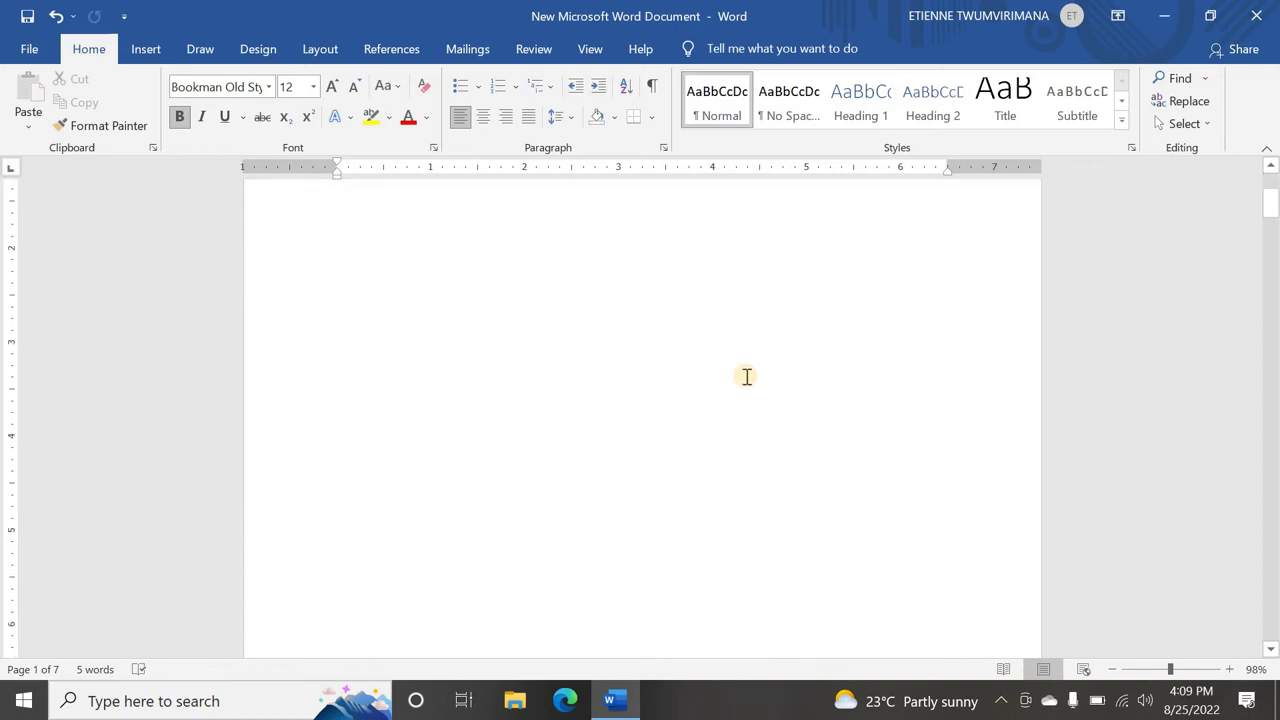
pyautogui.scroll(10, 745, 376)
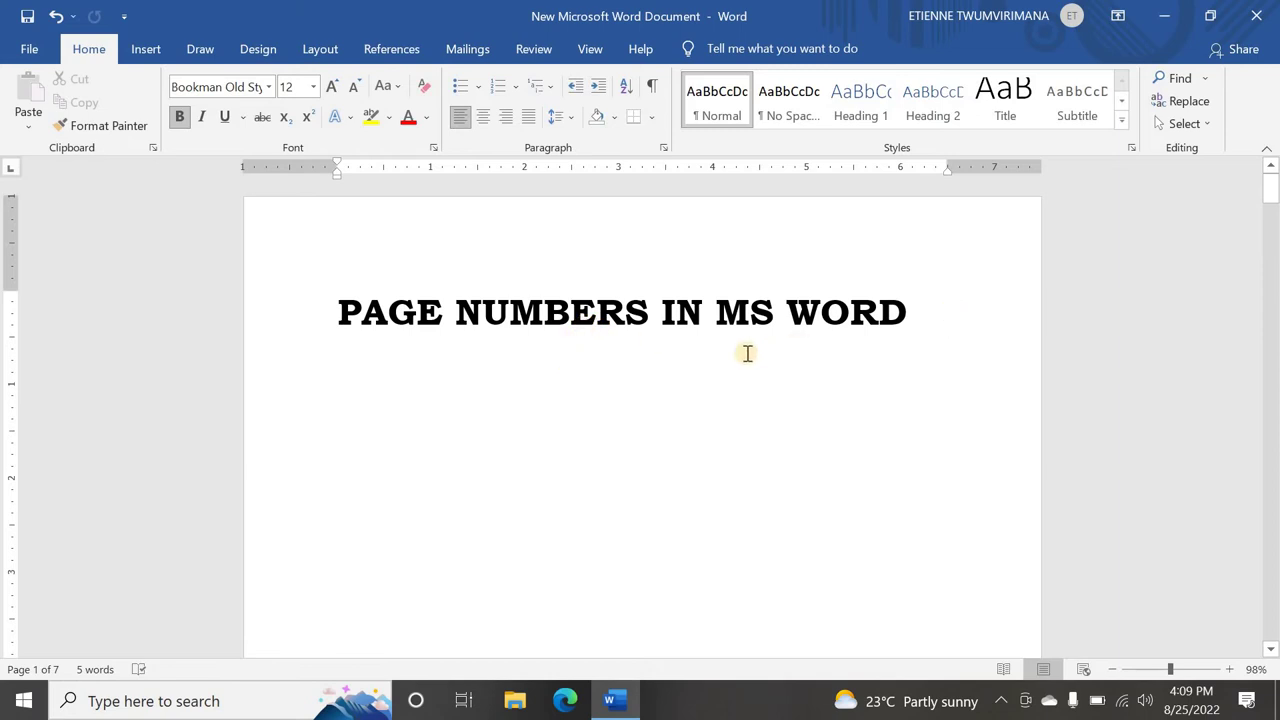
# - Examine the footer numbering from page 1 through to the last pages and return to the document's start
pyautogui.click(851, 374)
pyautogui.scroll(-10, 663, 357)
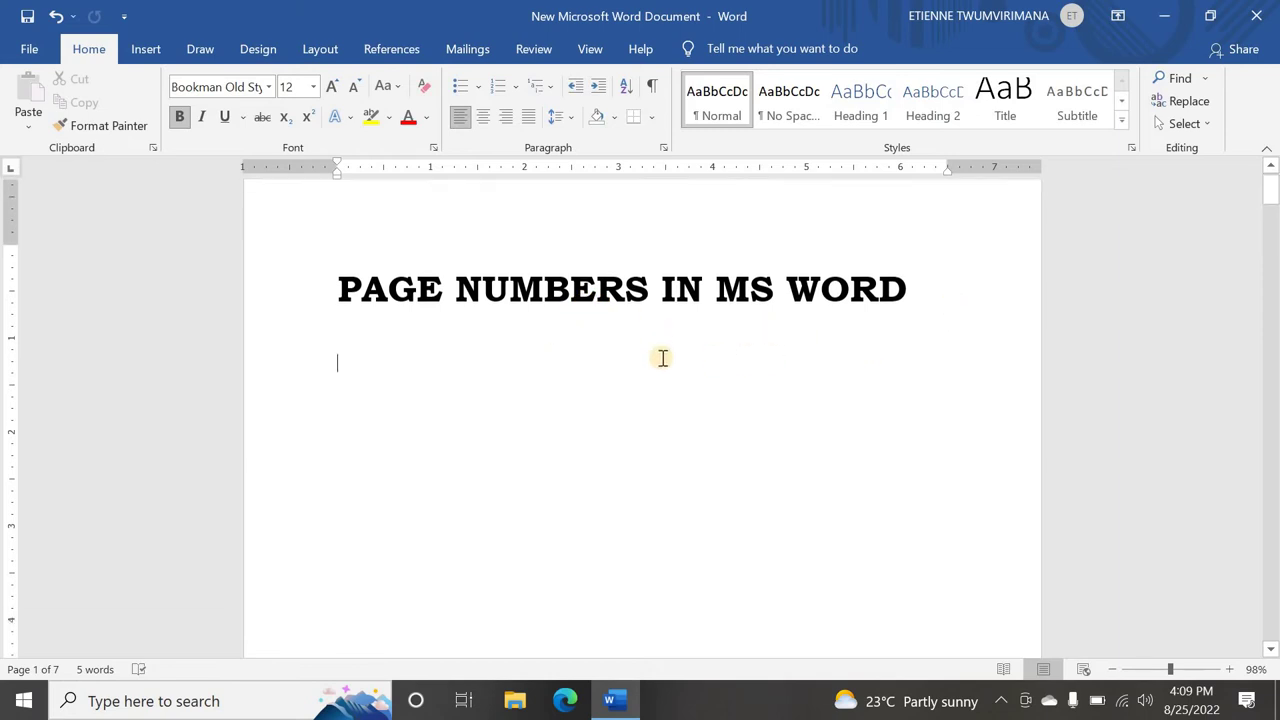
pyautogui.scroll(-3, 672, 346)
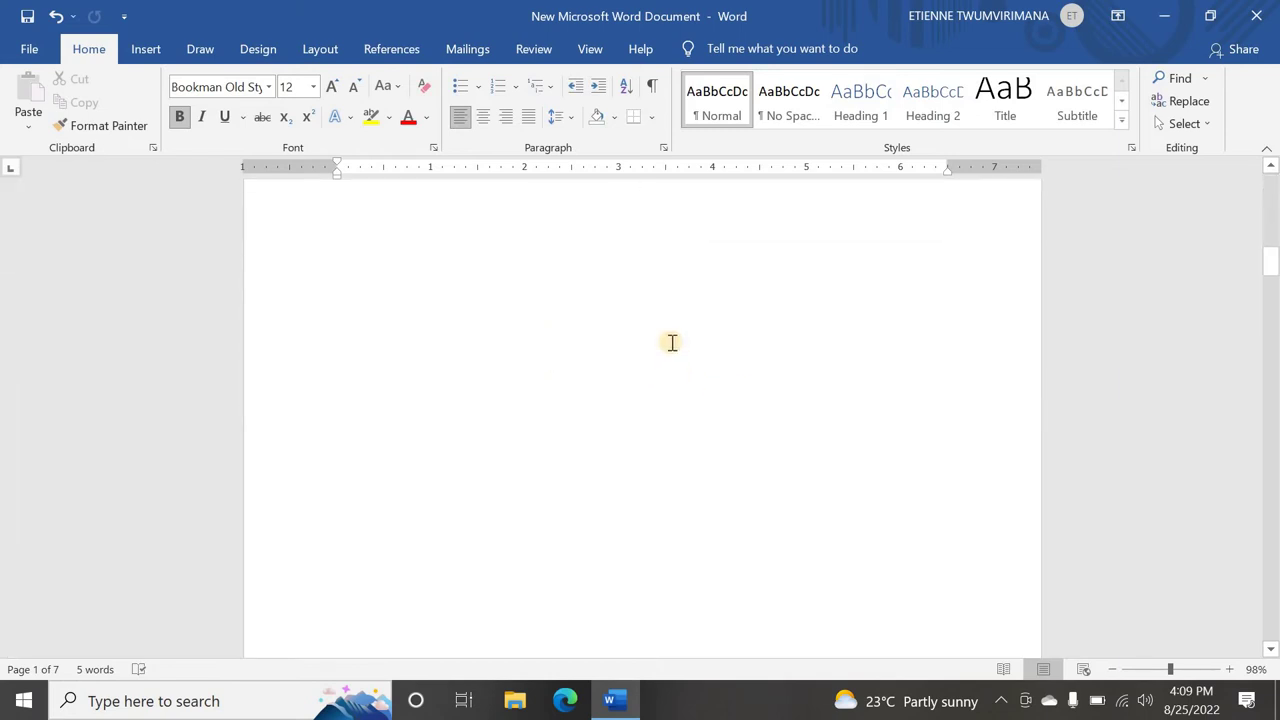
pyautogui.scroll(-5, 683, 336)
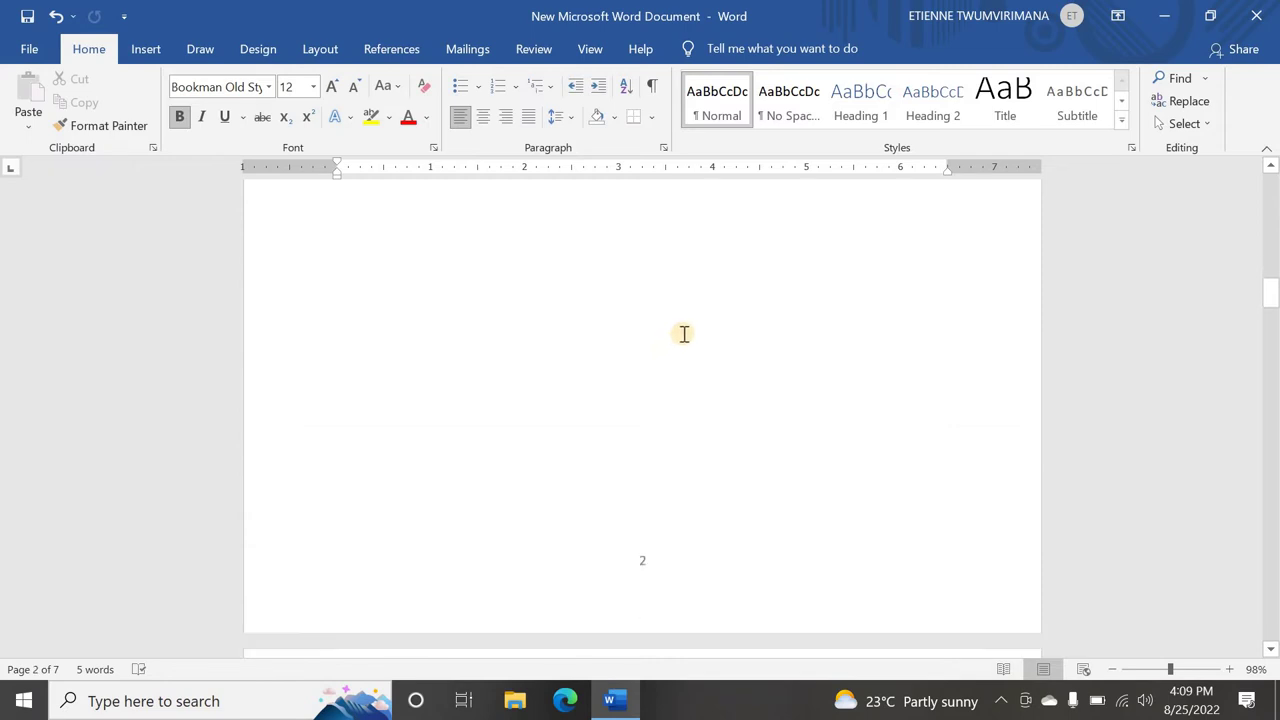
pyautogui.click(652, 363)
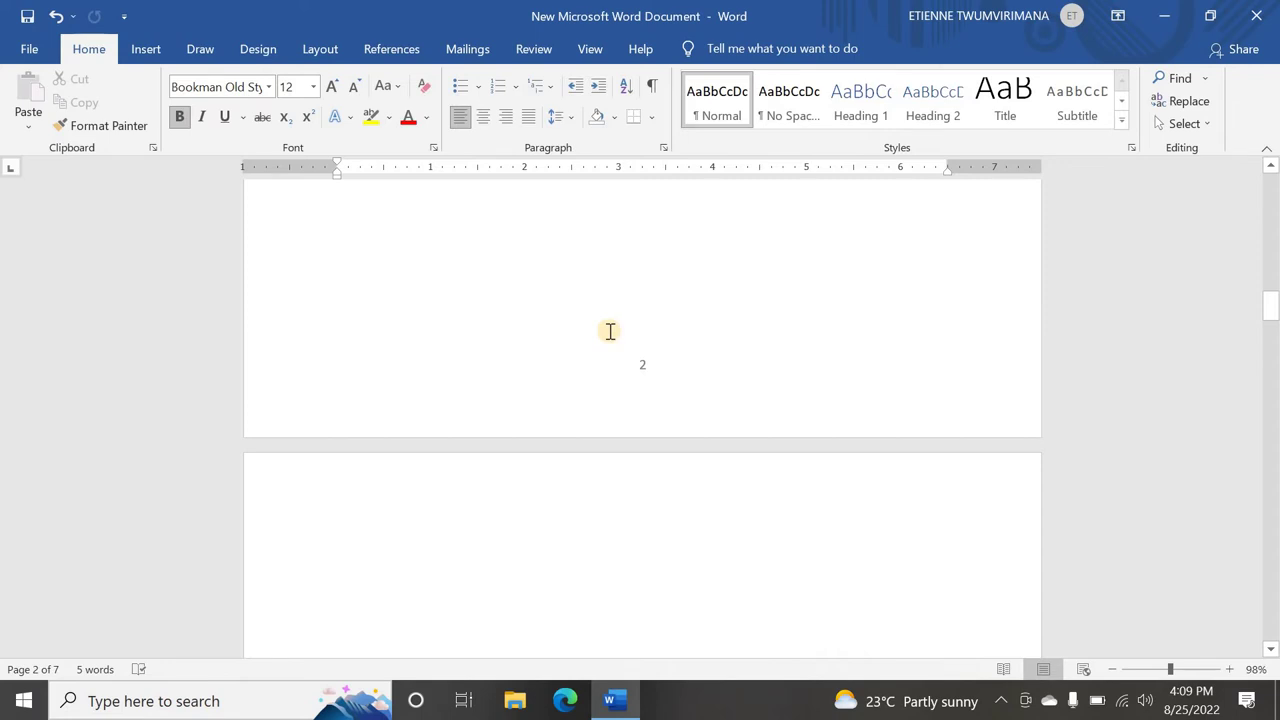
pyautogui.scroll(-4, 612, 331)
pyautogui.scroll(-6, 620, 325)
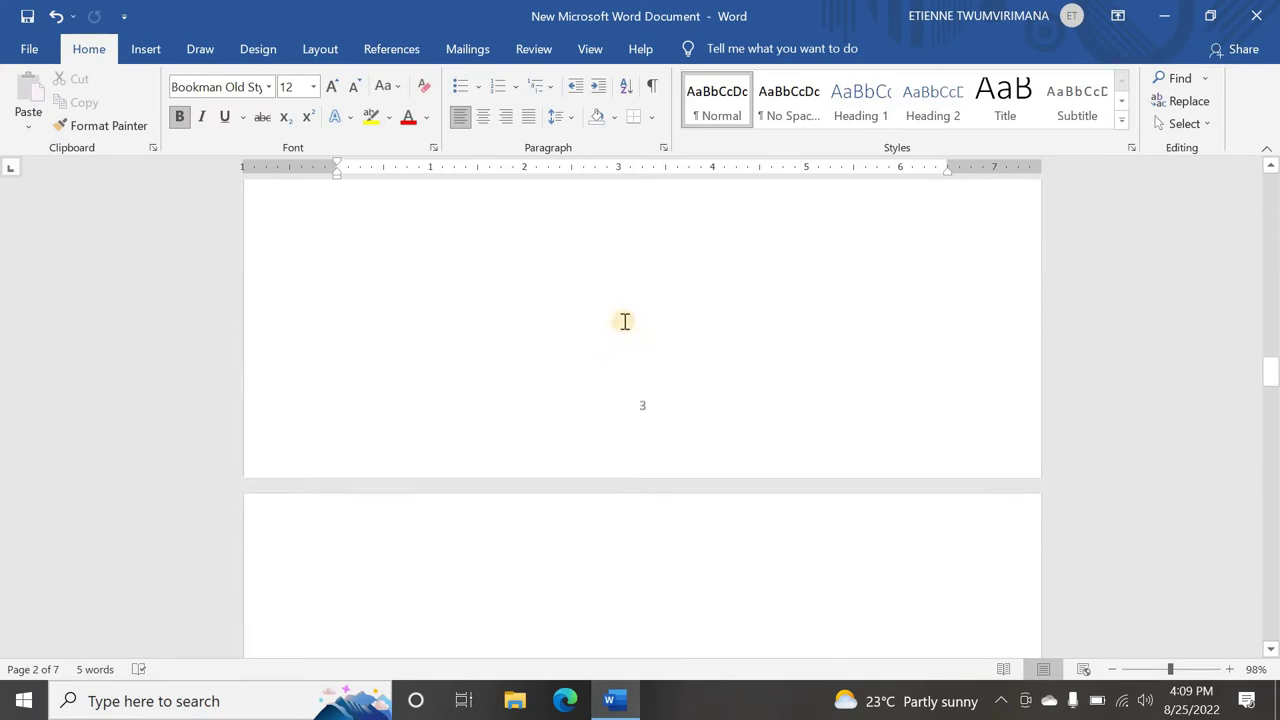
pyautogui.scroll(-10, 660, 300)
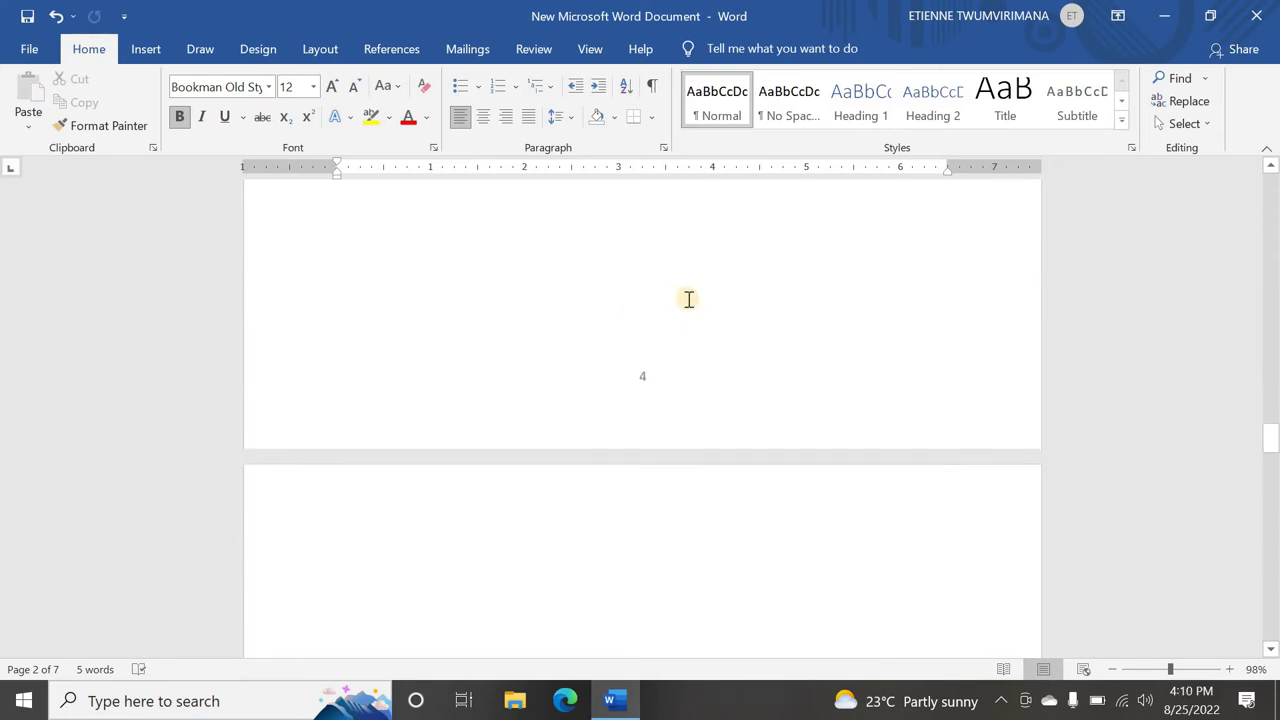
pyautogui.click(646, 274)
pyautogui.scroll(-10, 648, 277)
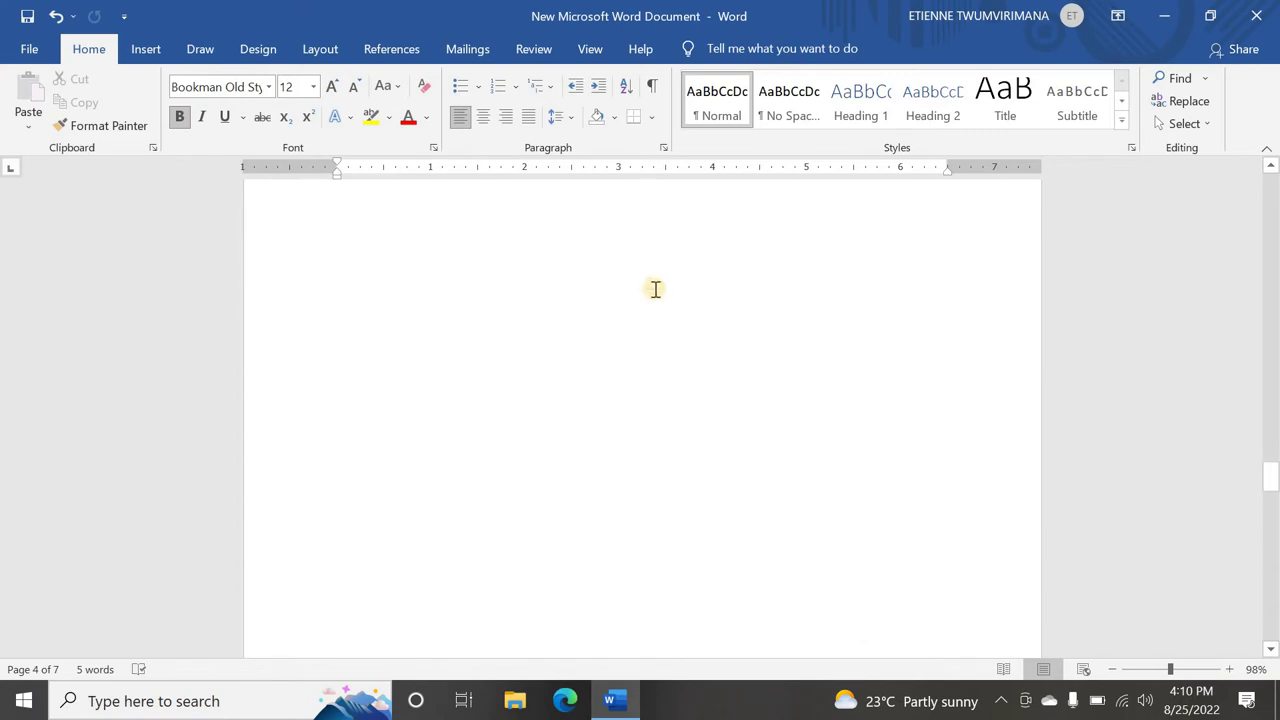
pyautogui.click(657, 289)
pyautogui.scroll(-10, 653, 281)
pyautogui.click(652, 284)
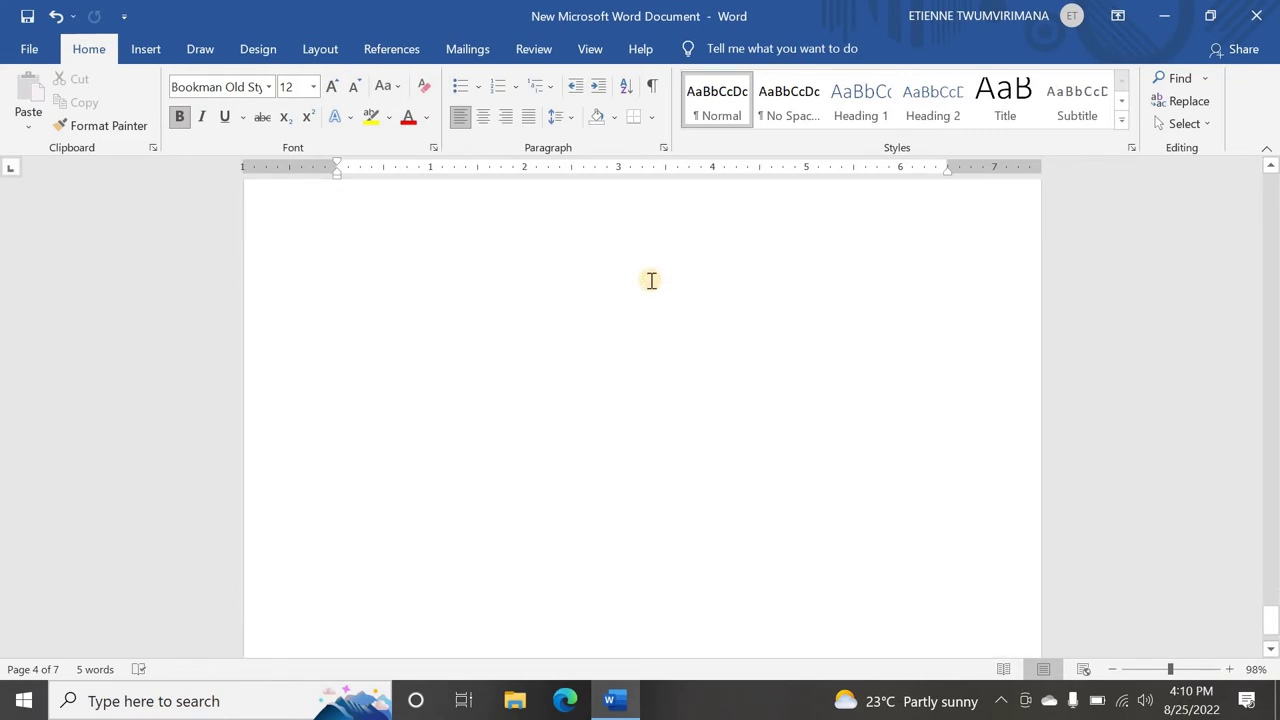
pyautogui.scroll(-15, 651, 281)
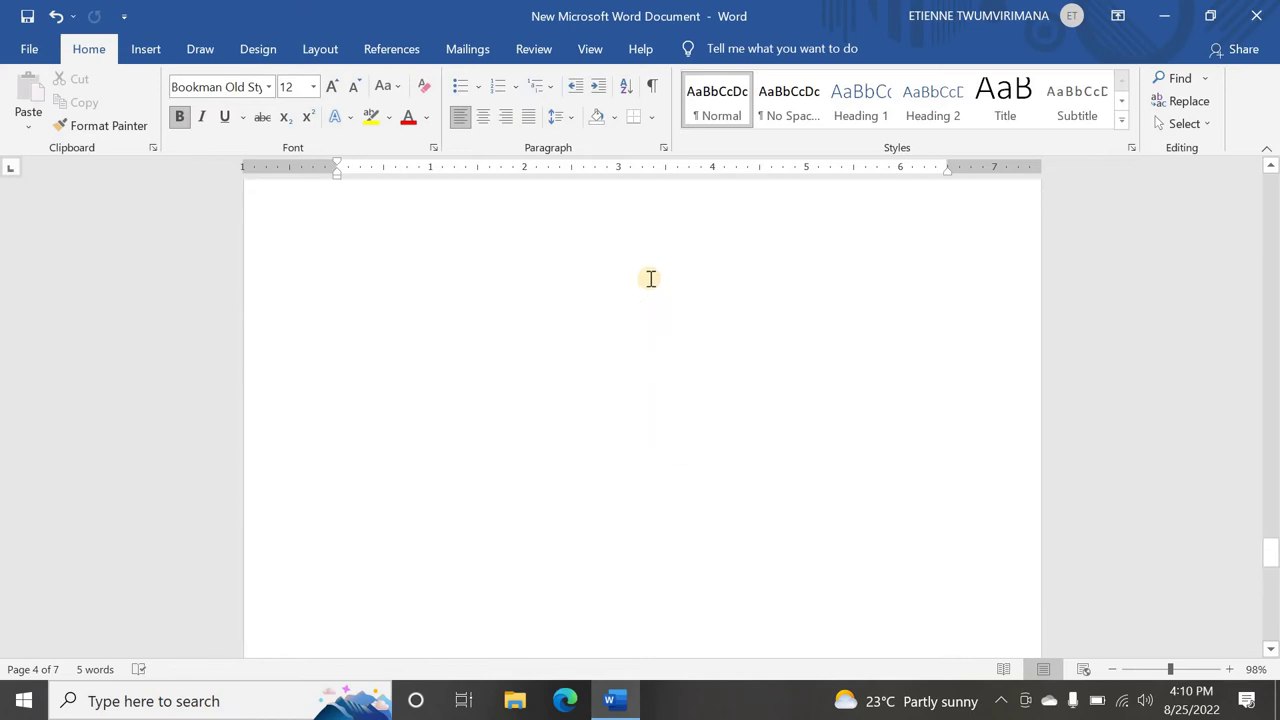
pyautogui.click(1274, 355)
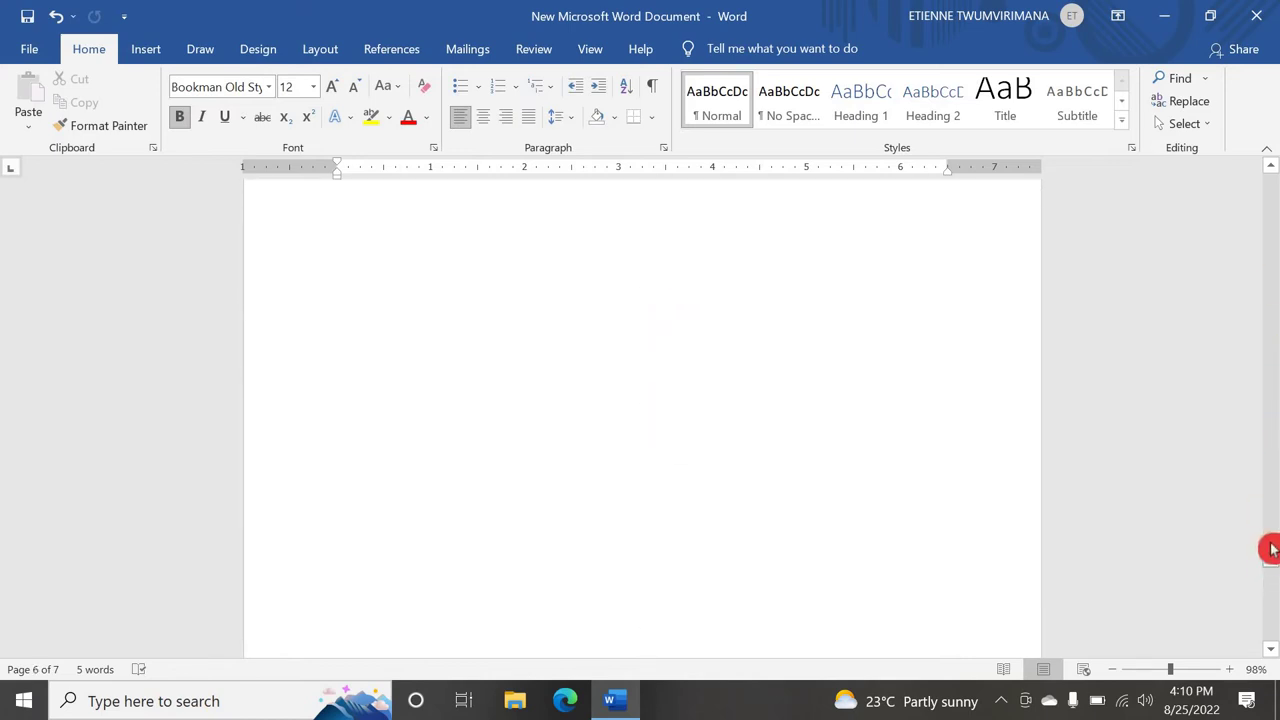
pyautogui.moveTo(1270, 560); pyautogui.dragTo(1273, 185)
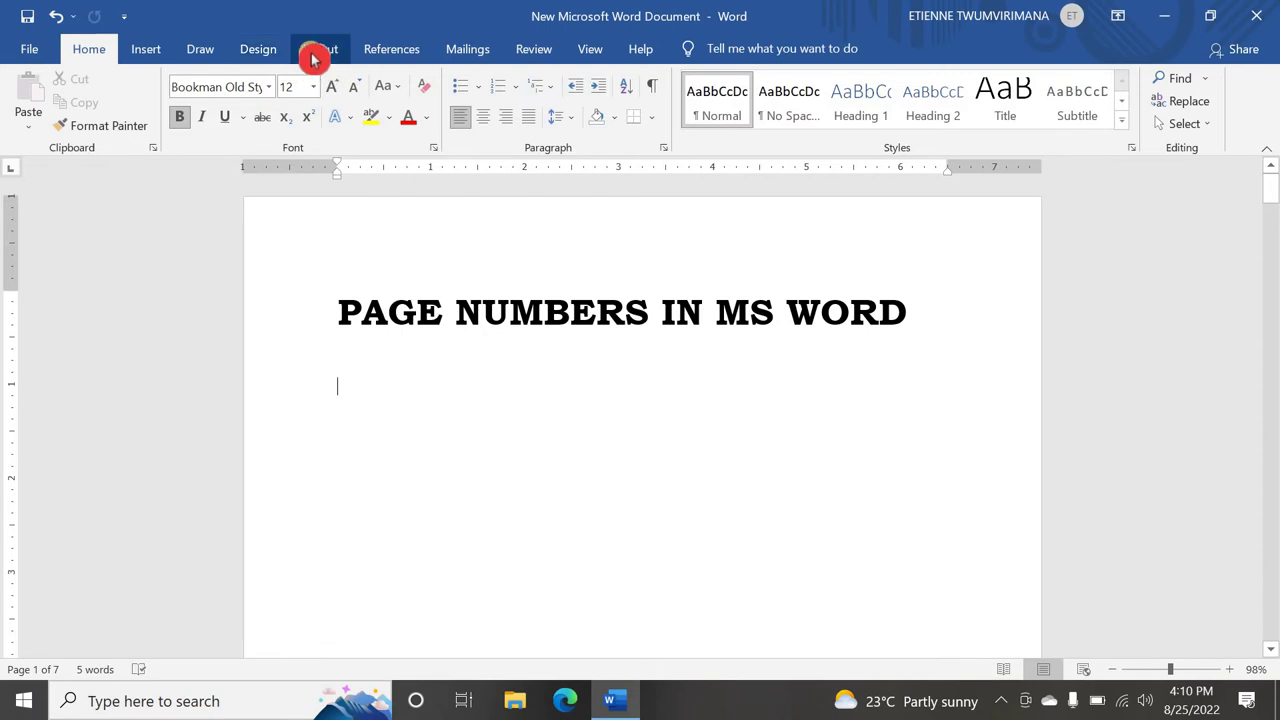
# - Insert a Next Page section break below the title on page 1
pyautogui.click(314, 56)
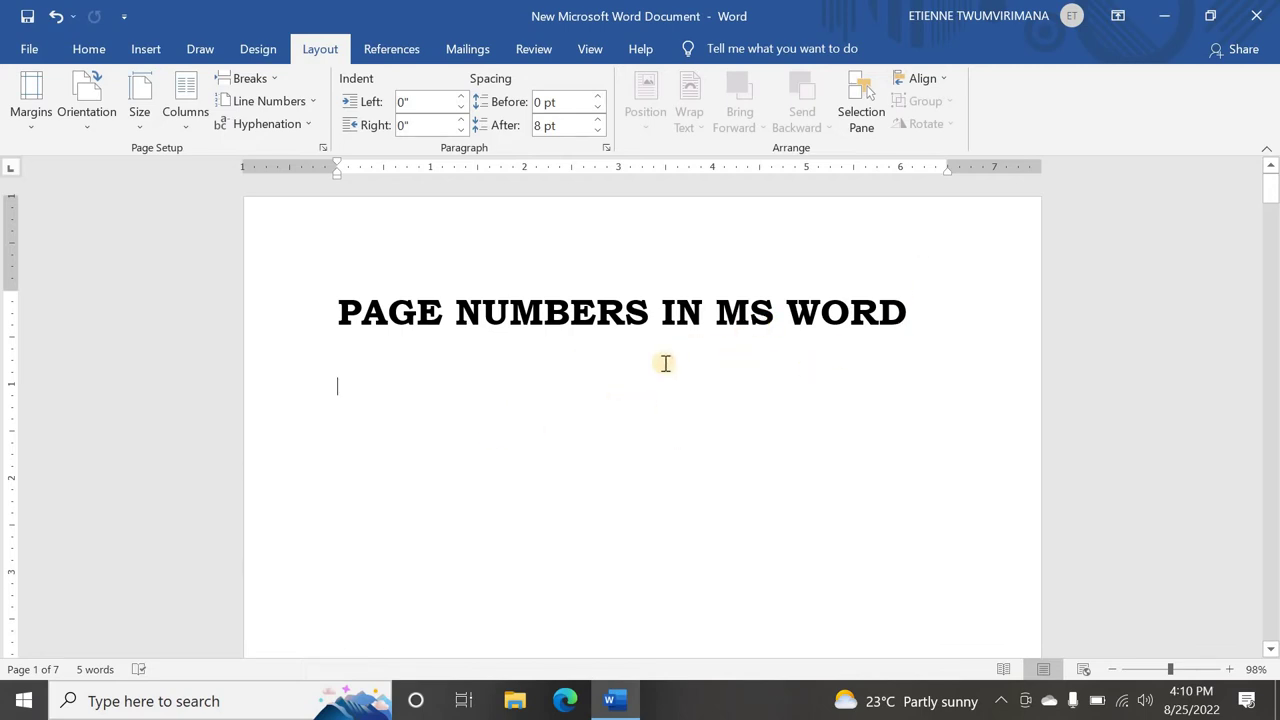
pyautogui.scroll(-5, 511, 357)
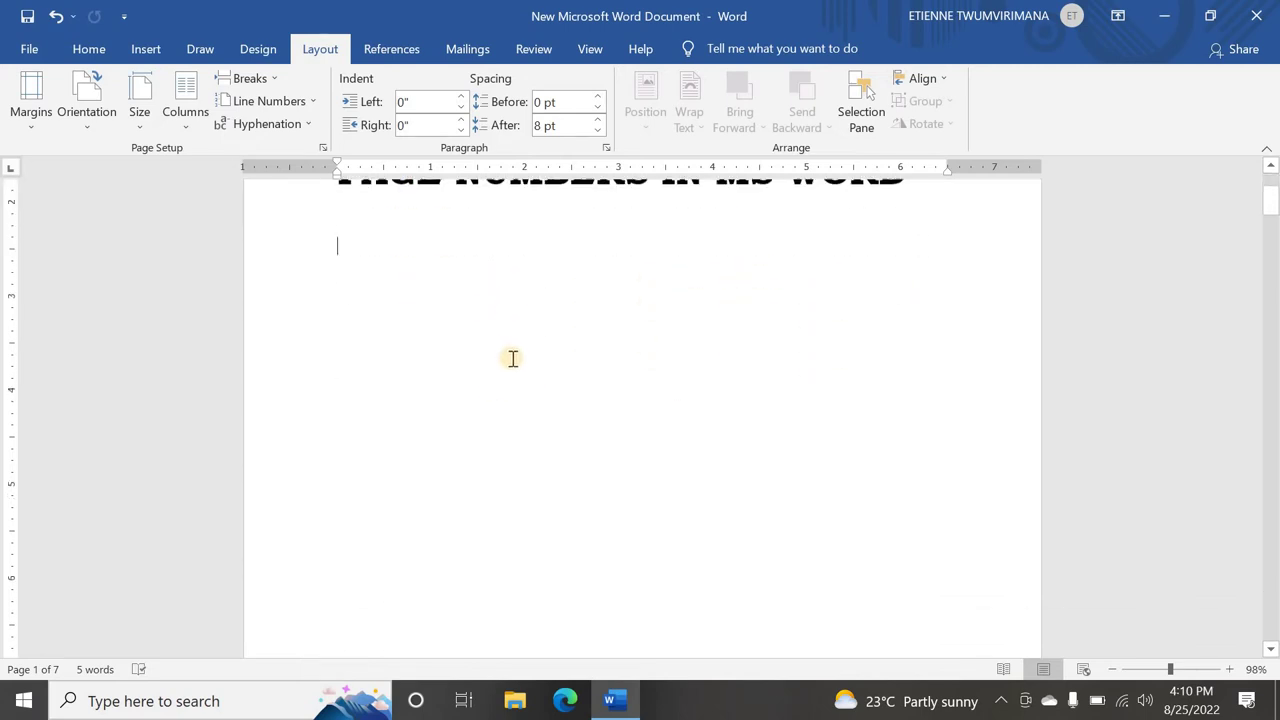
pyautogui.scroll(-3, 511, 359)
pyautogui.scroll(8, 505, 360)
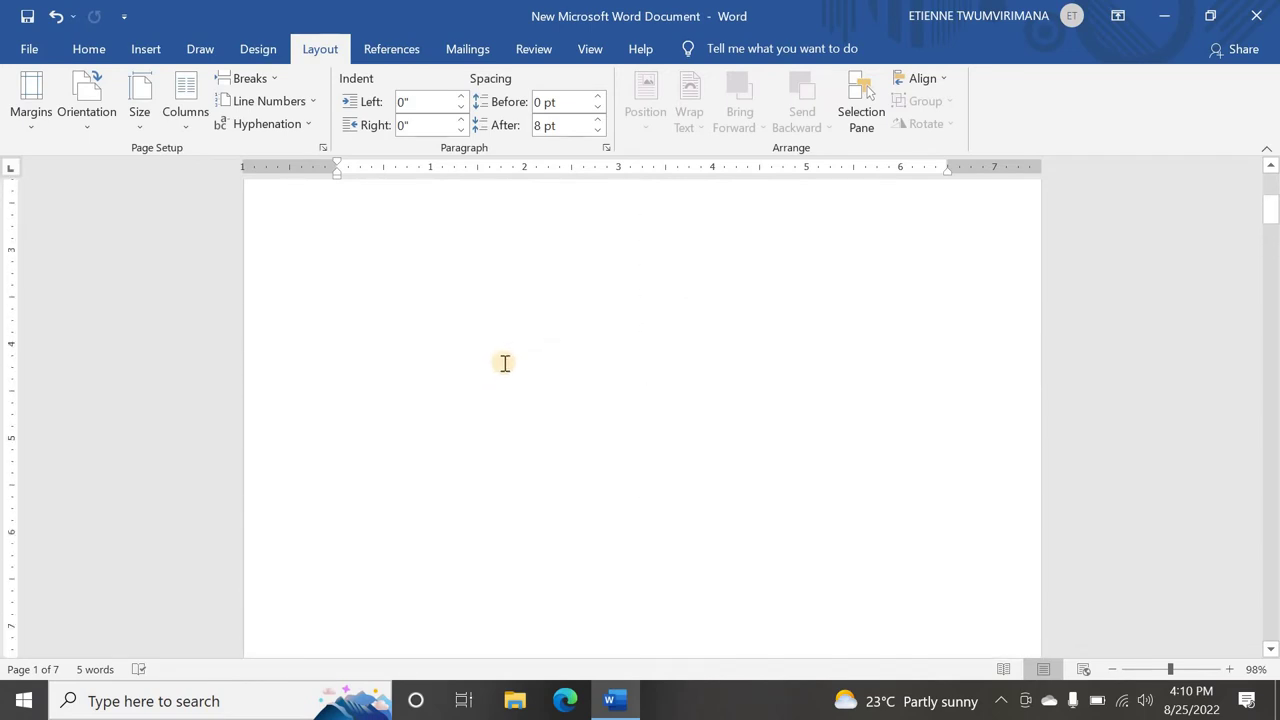
pyautogui.scroll(1, 470, 339)
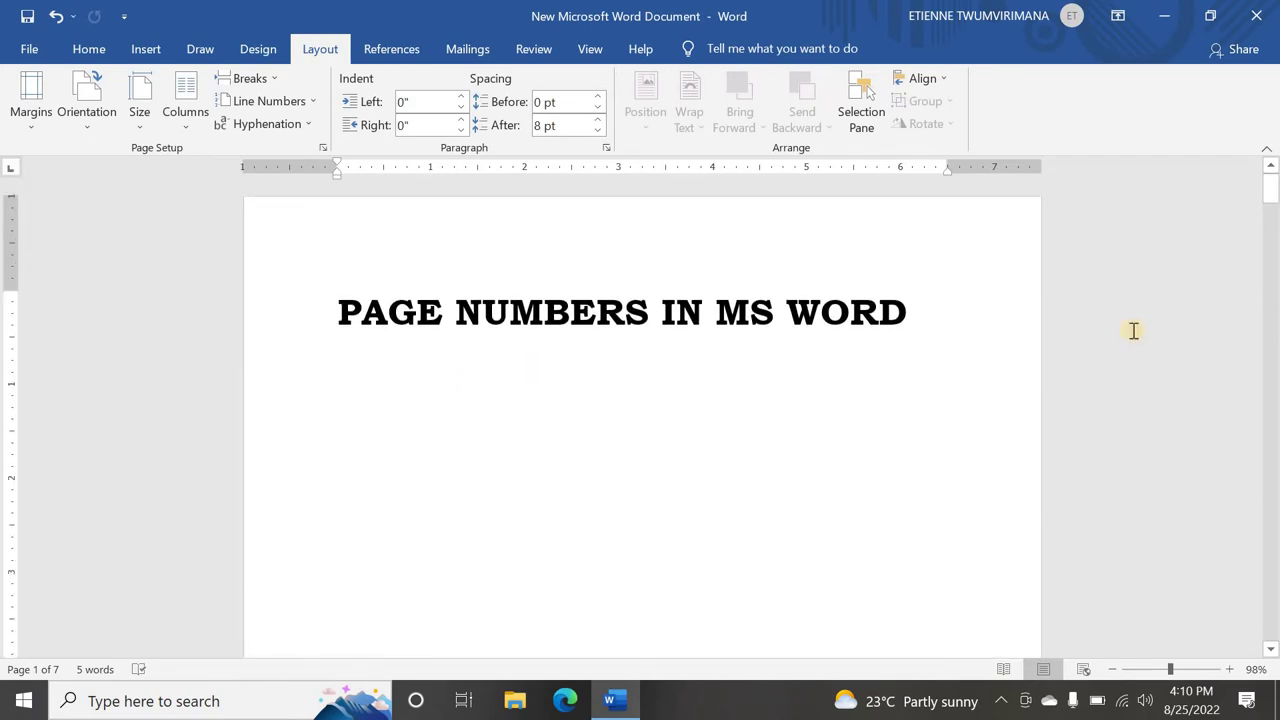
pyautogui.click(279, 78)
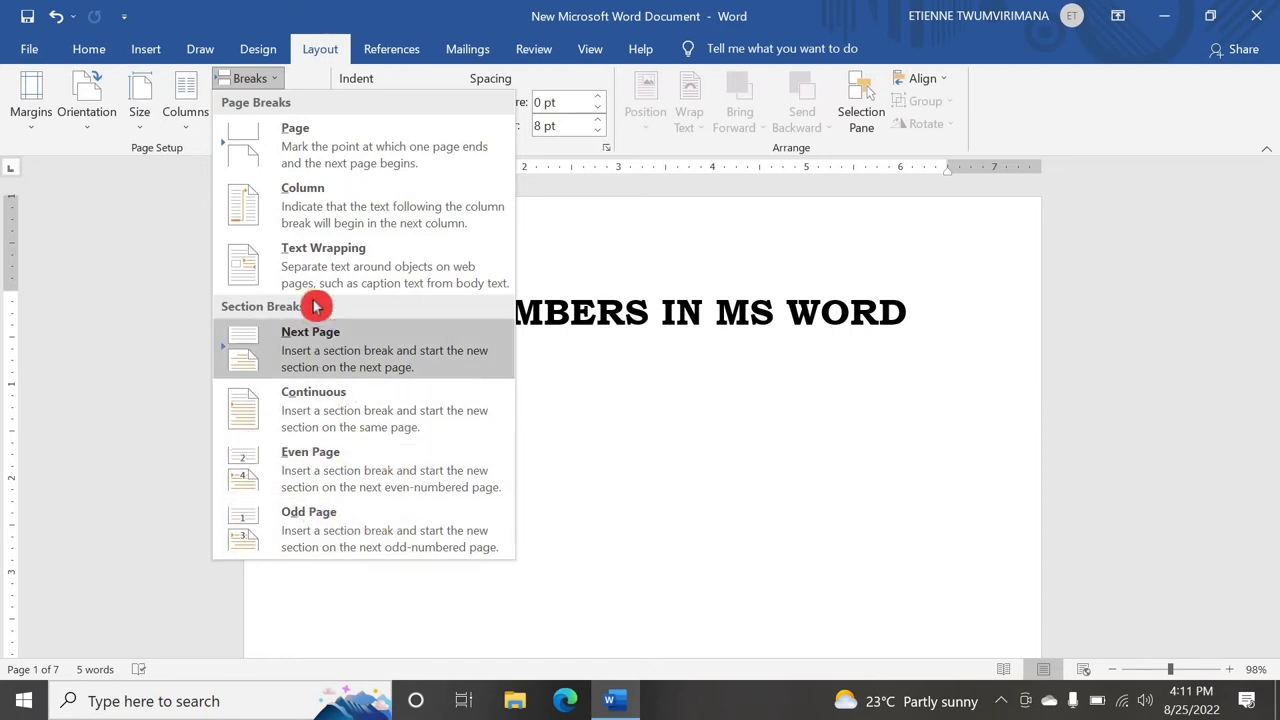
pyautogui.click(326, 352)
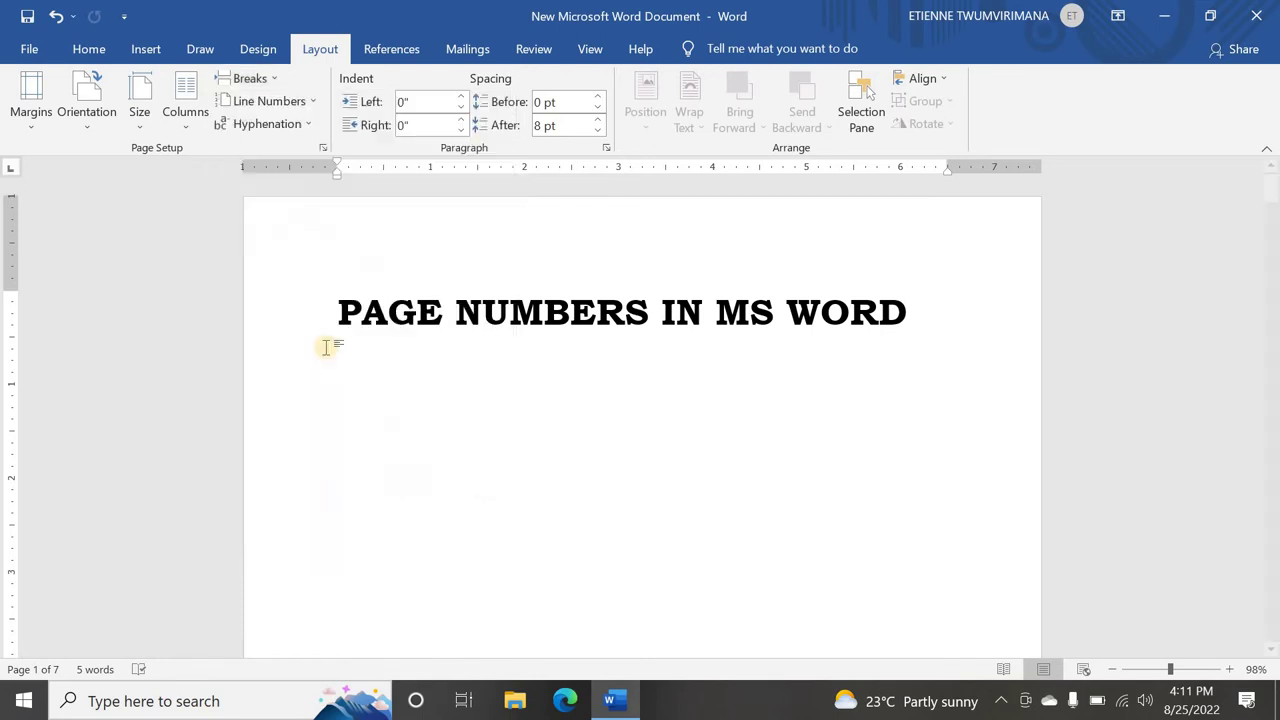
pyautogui.scroll(-5, 480, 365)
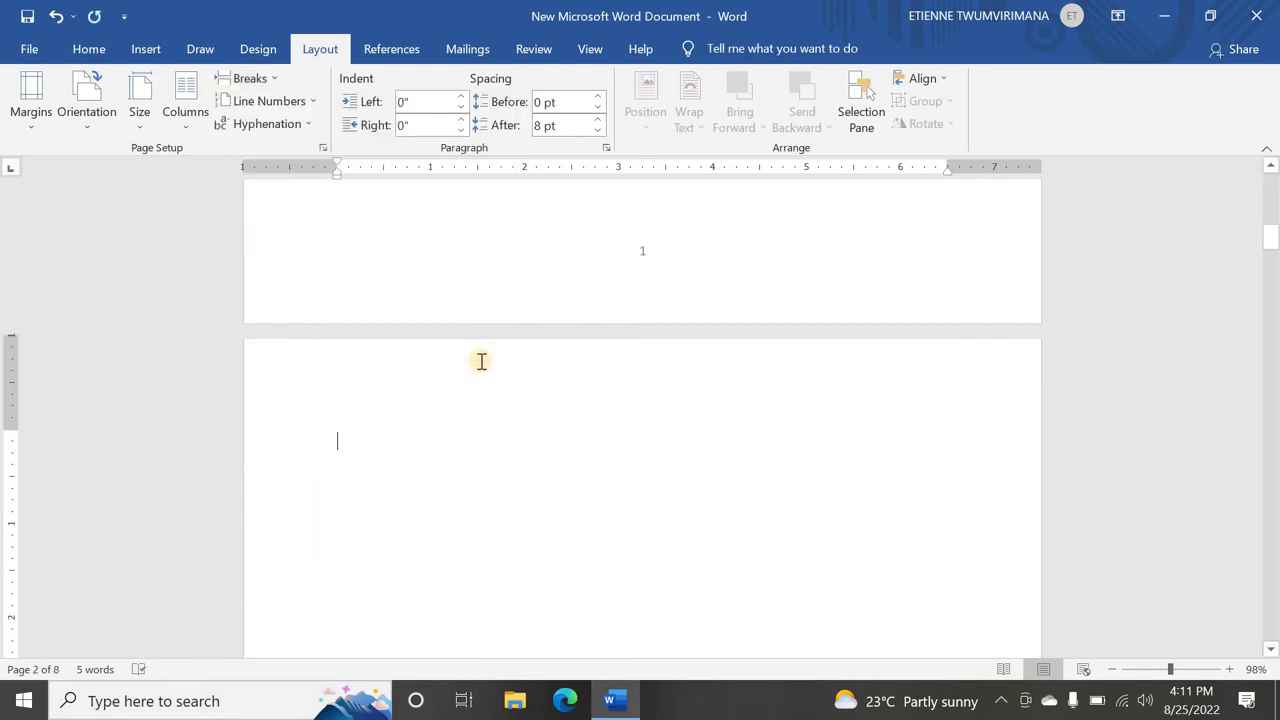
# - Open the page 1 footer for editing and turn on Different First Page for Section 1
pyautogui.scroll(2, 484, 358)
pyautogui.scroll(5, 485, 354)
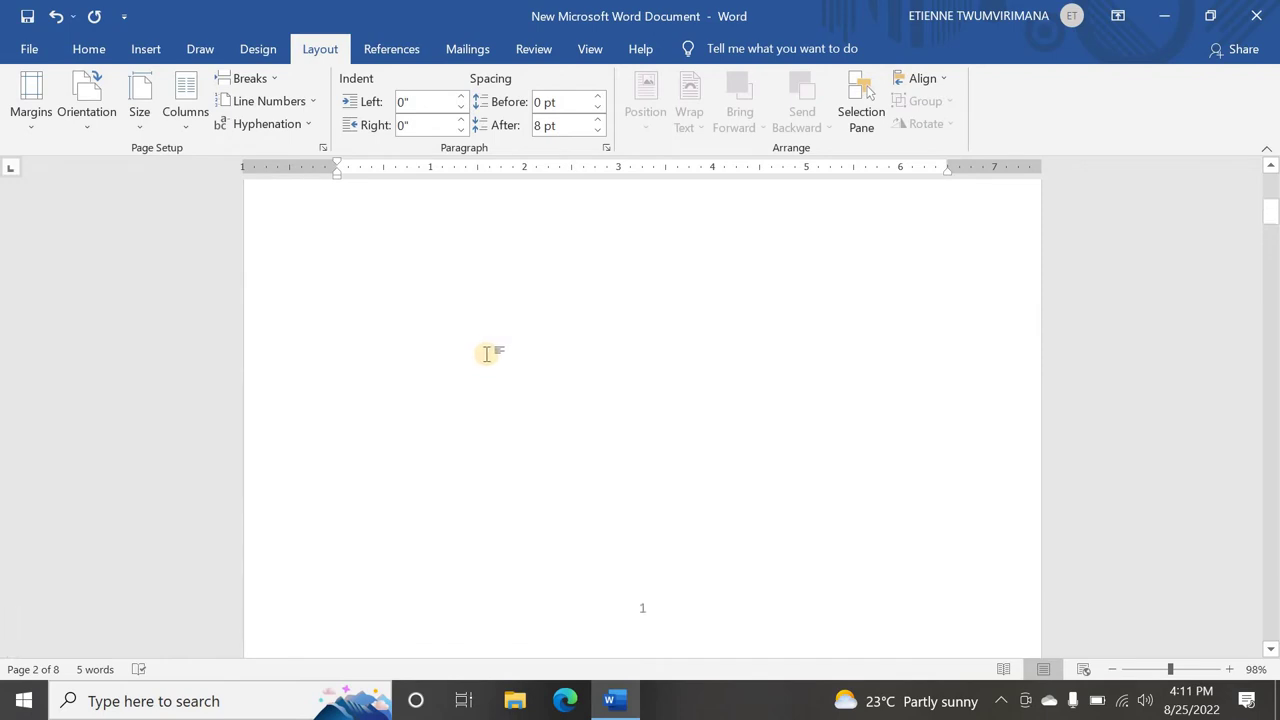
pyautogui.scroll(3, 486, 354)
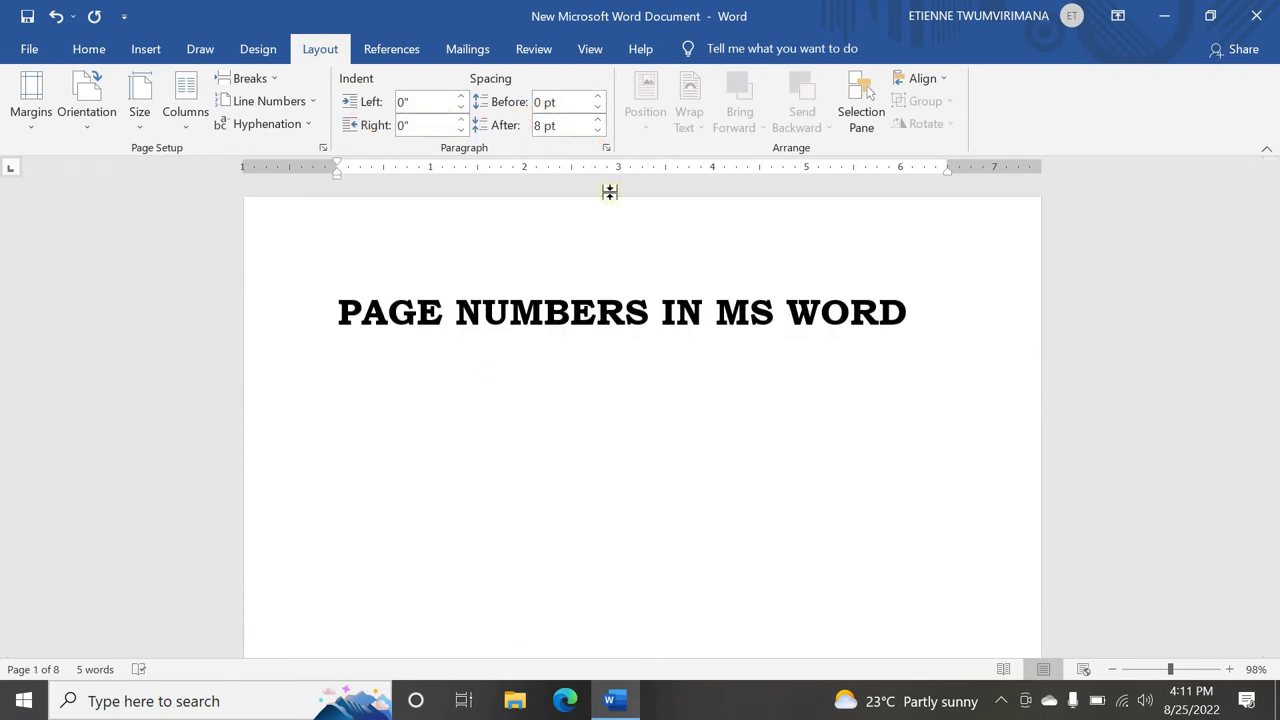
pyautogui.scroll(-10, 611, 420)
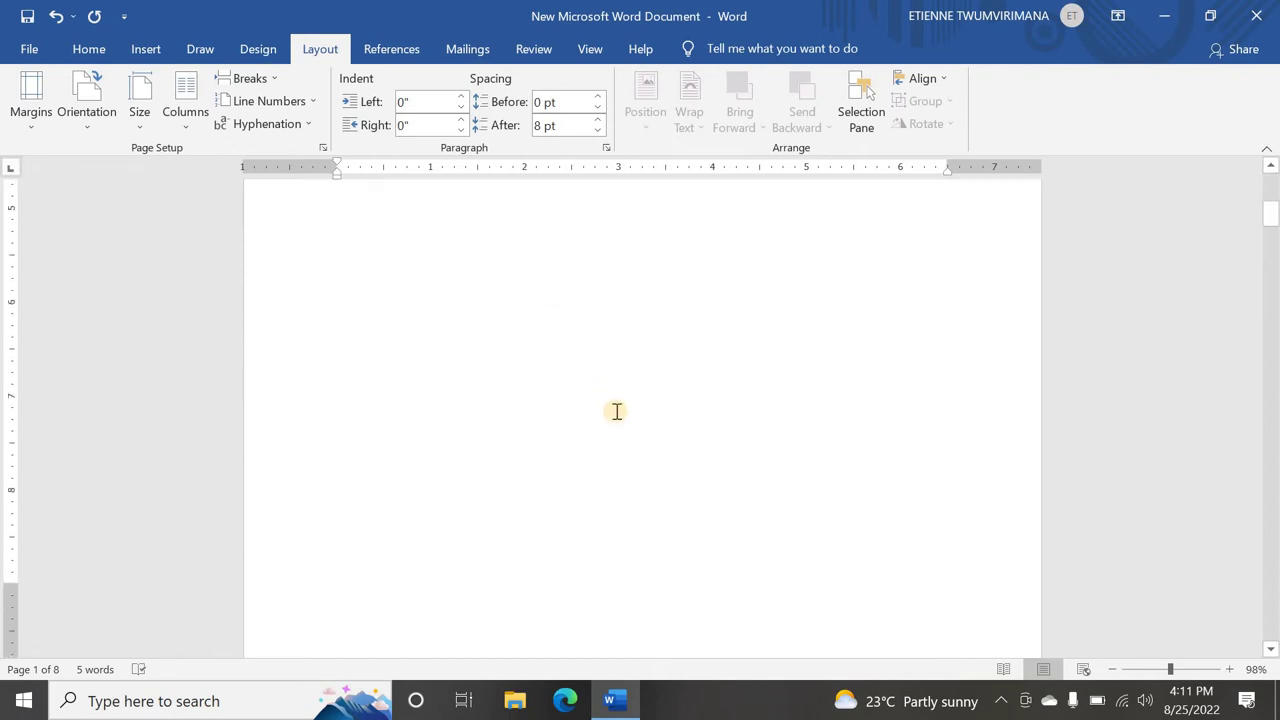
pyautogui.doubleClick(666, 363)
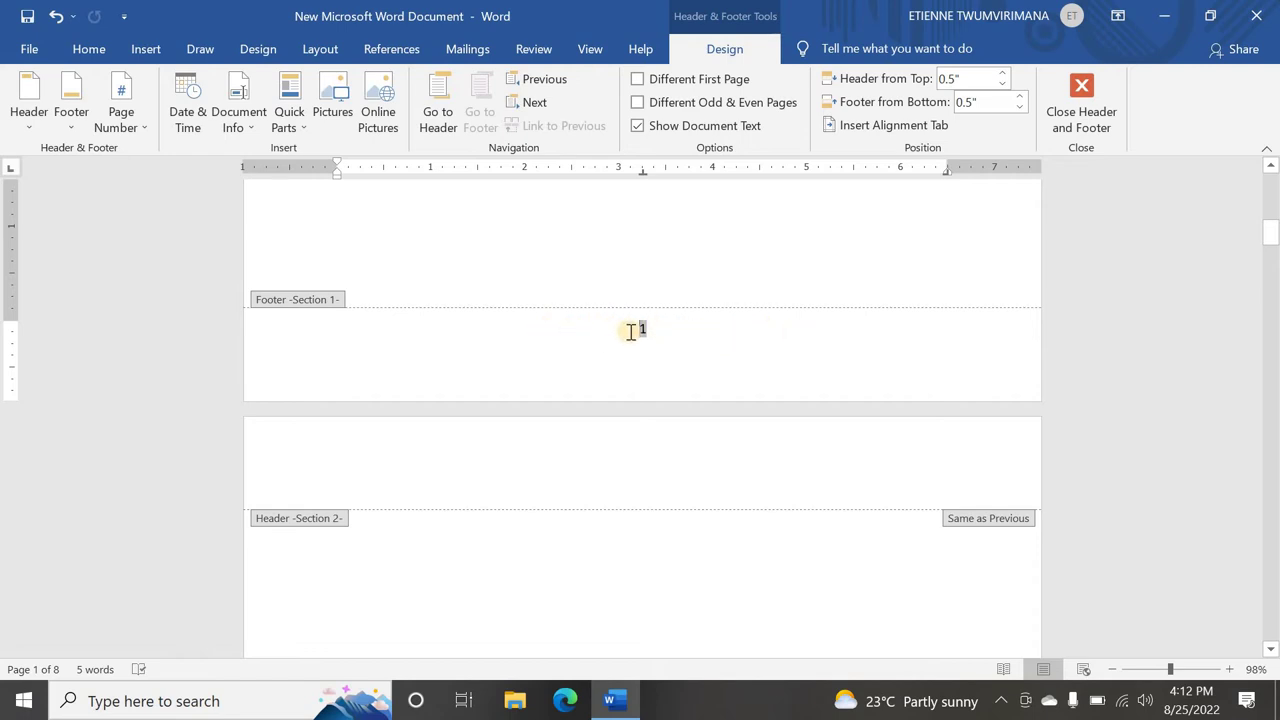
pyautogui.click(622, 323)
pyautogui.click(762, 68)
pyautogui.click(637, 80)
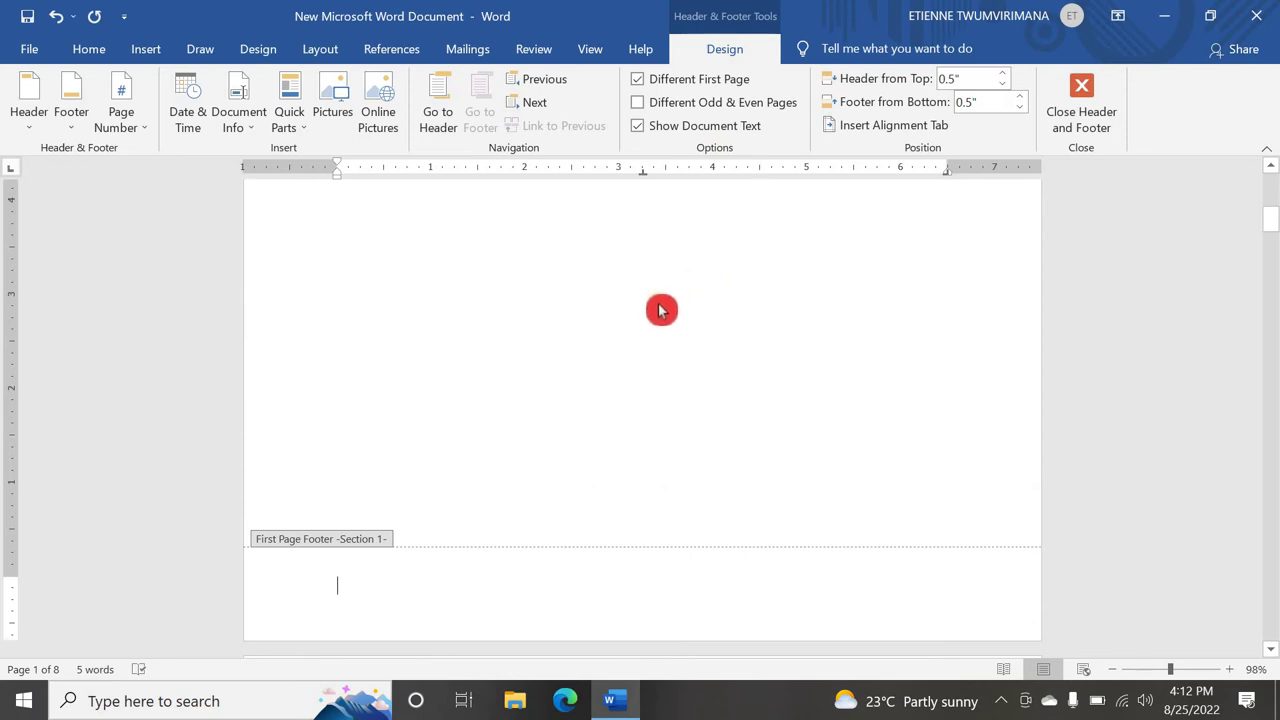
# - Compare the first-page footer of Section 1 with the Section 2 footers on the following pages
pyautogui.scroll(-1, 500, 400)
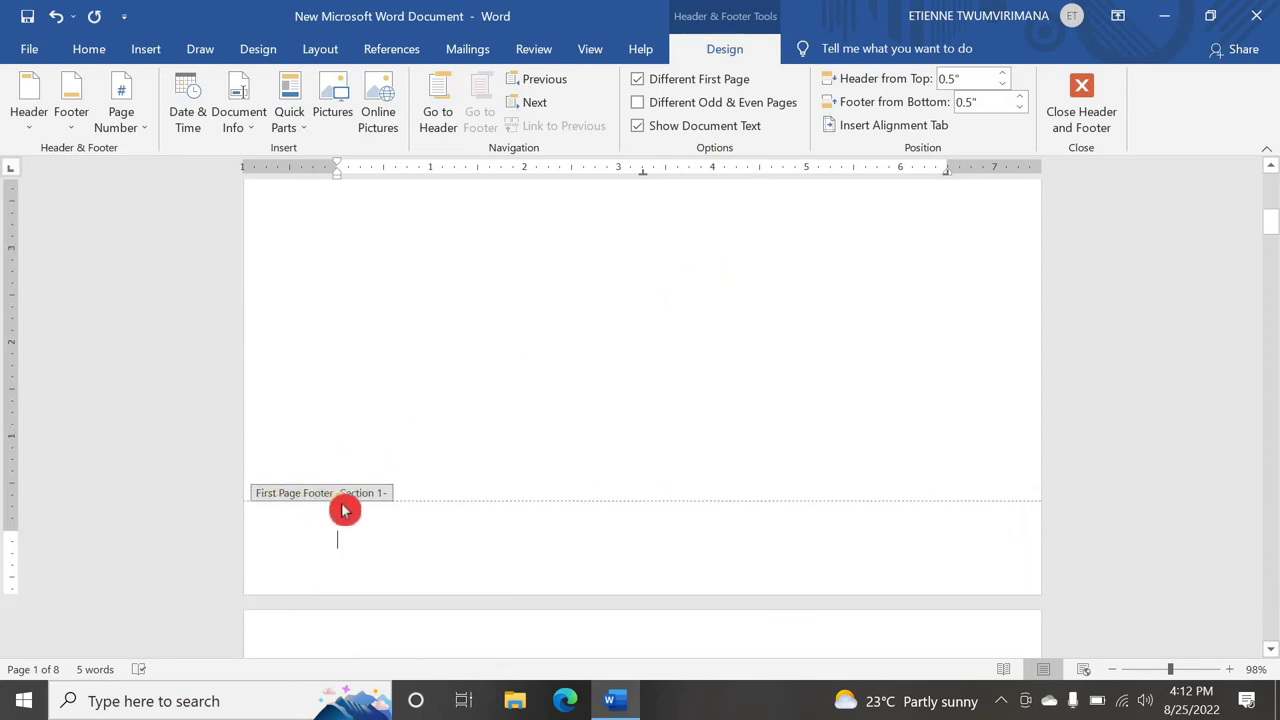
pyautogui.scroll(-2, 450, 472)
pyautogui.scroll(-4, 471, 467)
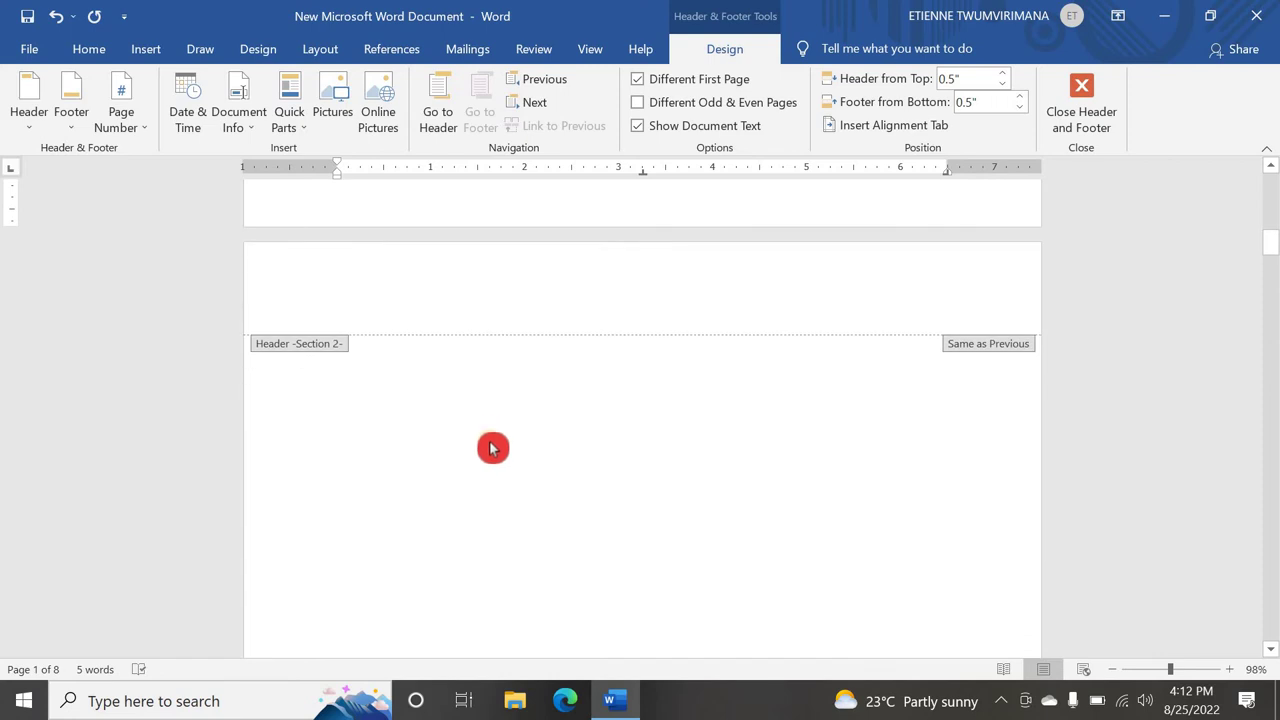
pyautogui.scroll(-12, 490, 437)
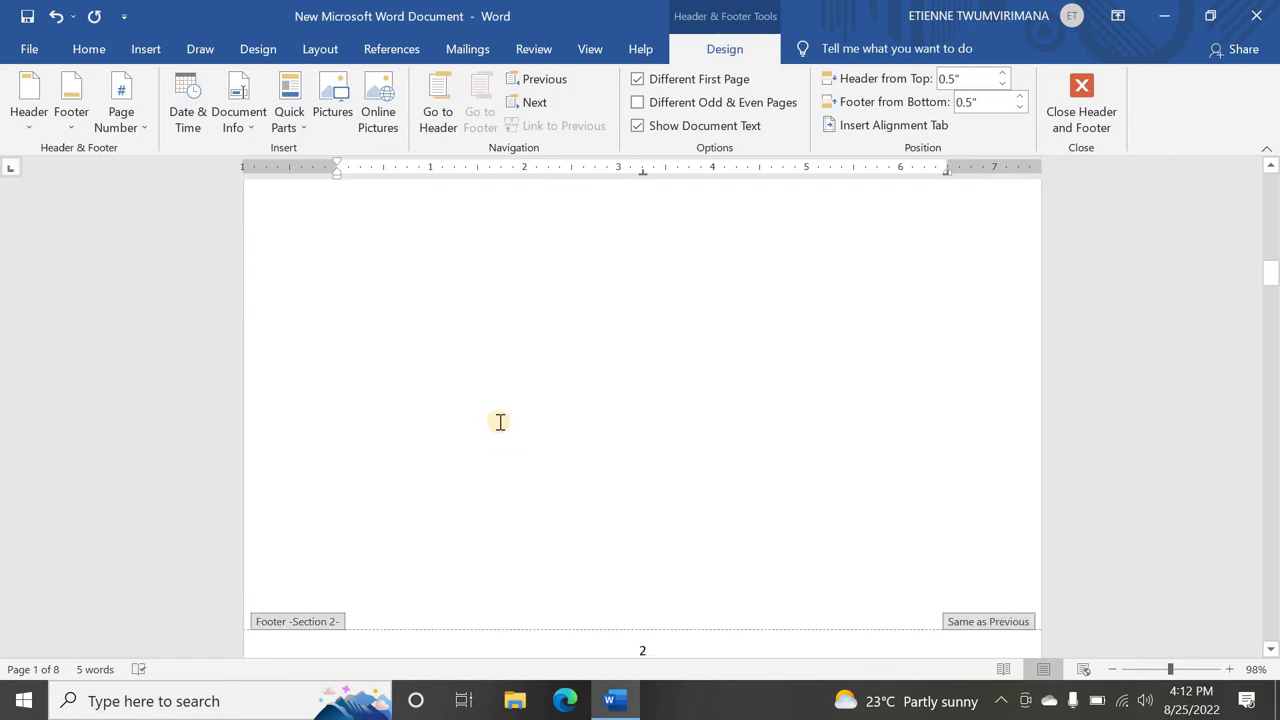
pyautogui.scroll(-3, 503, 417)
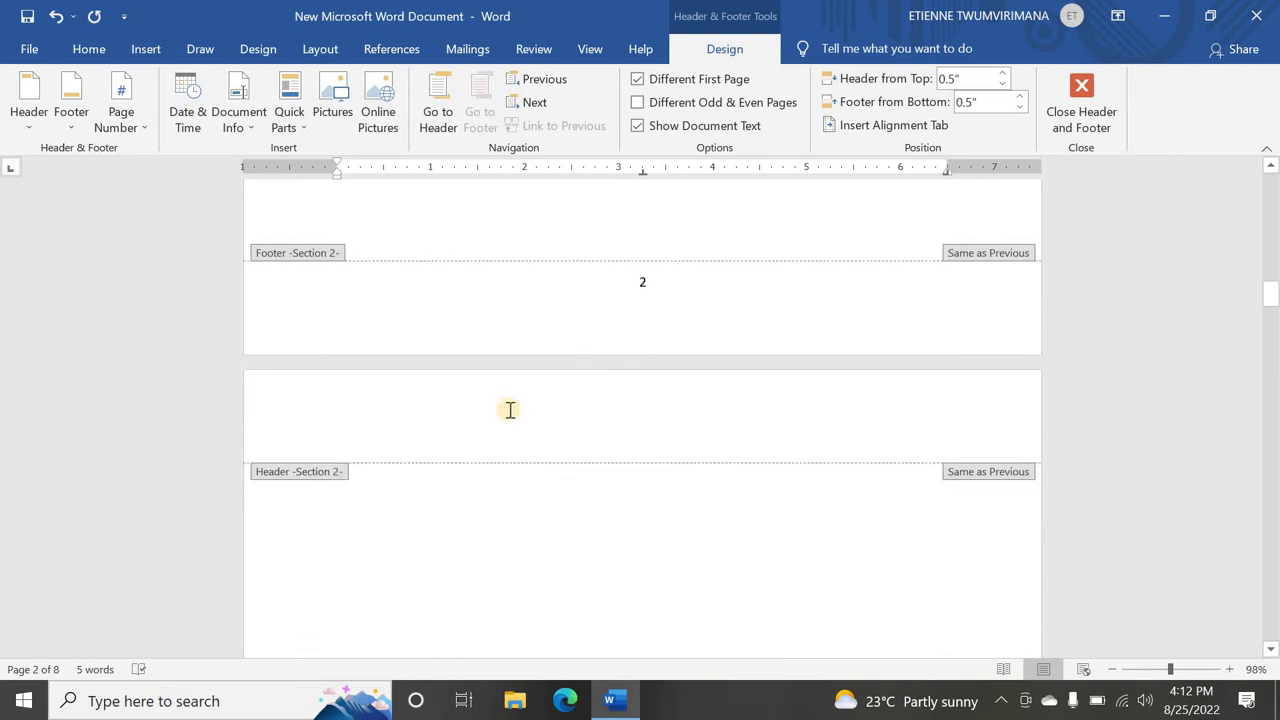
pyautogui.scroll(-2, 645, 310)
pyautogui.scroll(4, 645, 312)
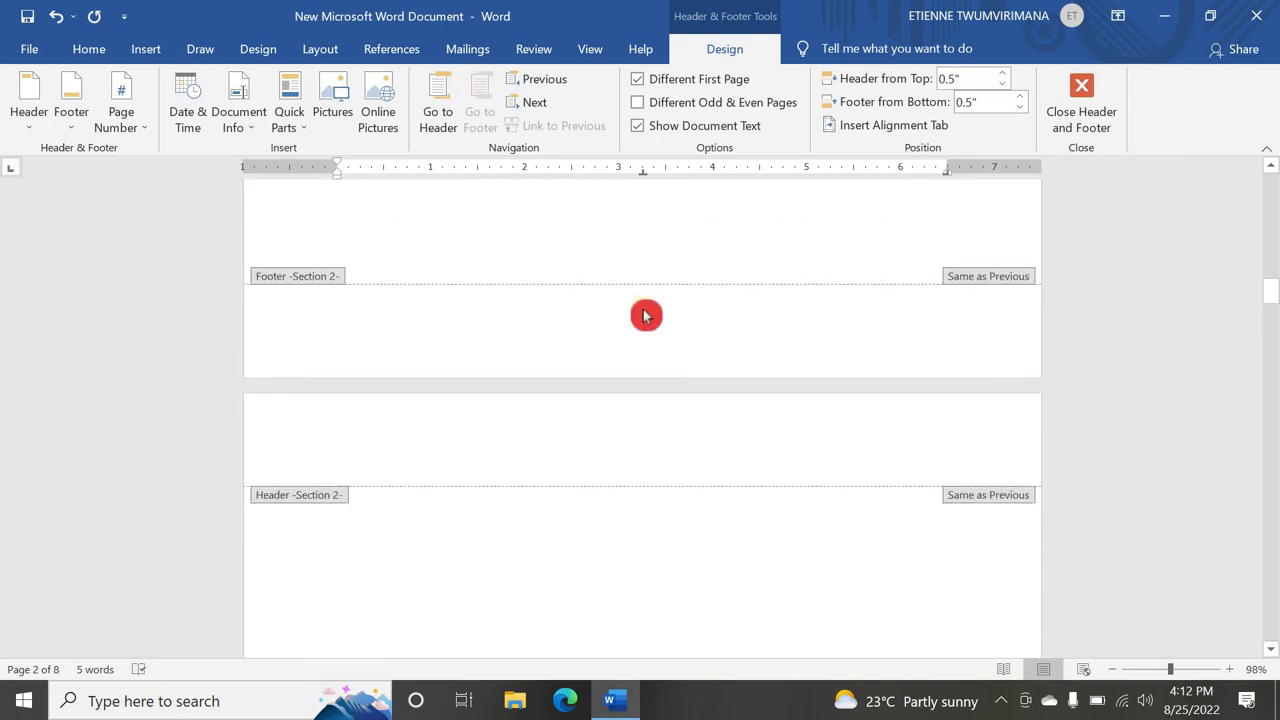
pyautogui.scroll(-5, 640, 309)
pyautogui.scroll(7, 640, 310)
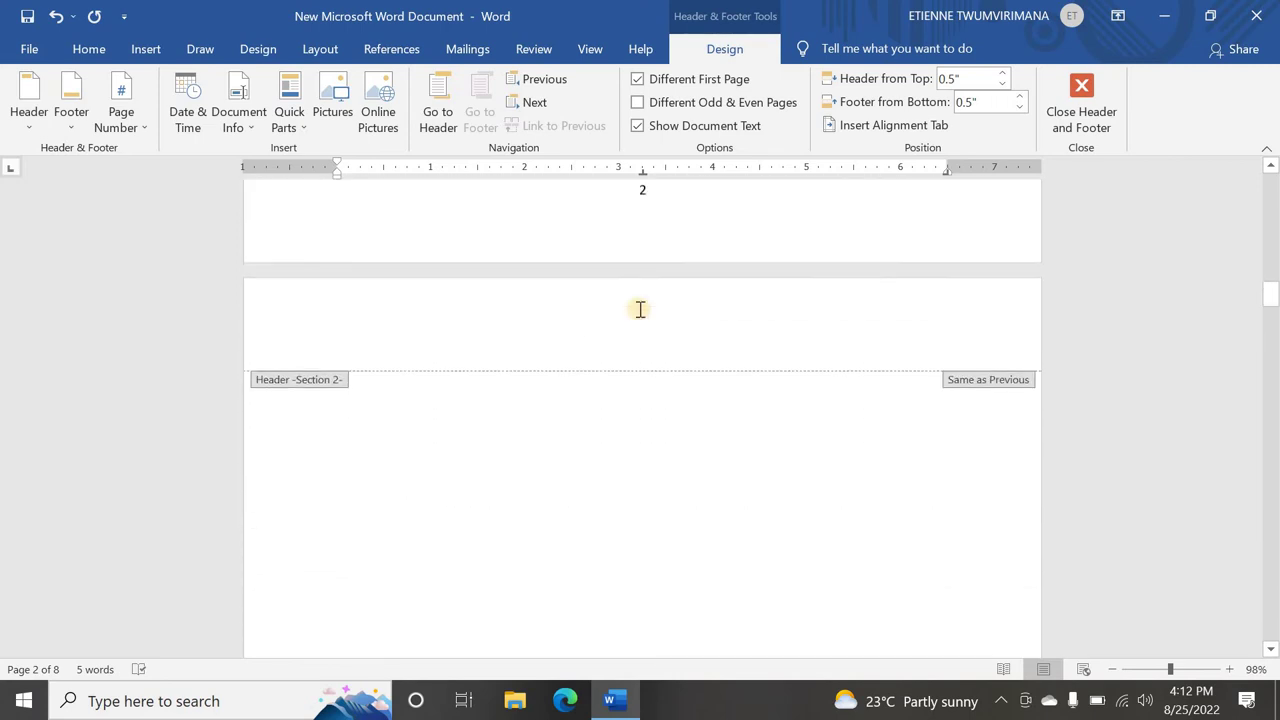
pyautogui.click(640, 314)
pyautogui.scroll(-4, 640, 314)
pyautogui.scroll(-1, 640, 312)
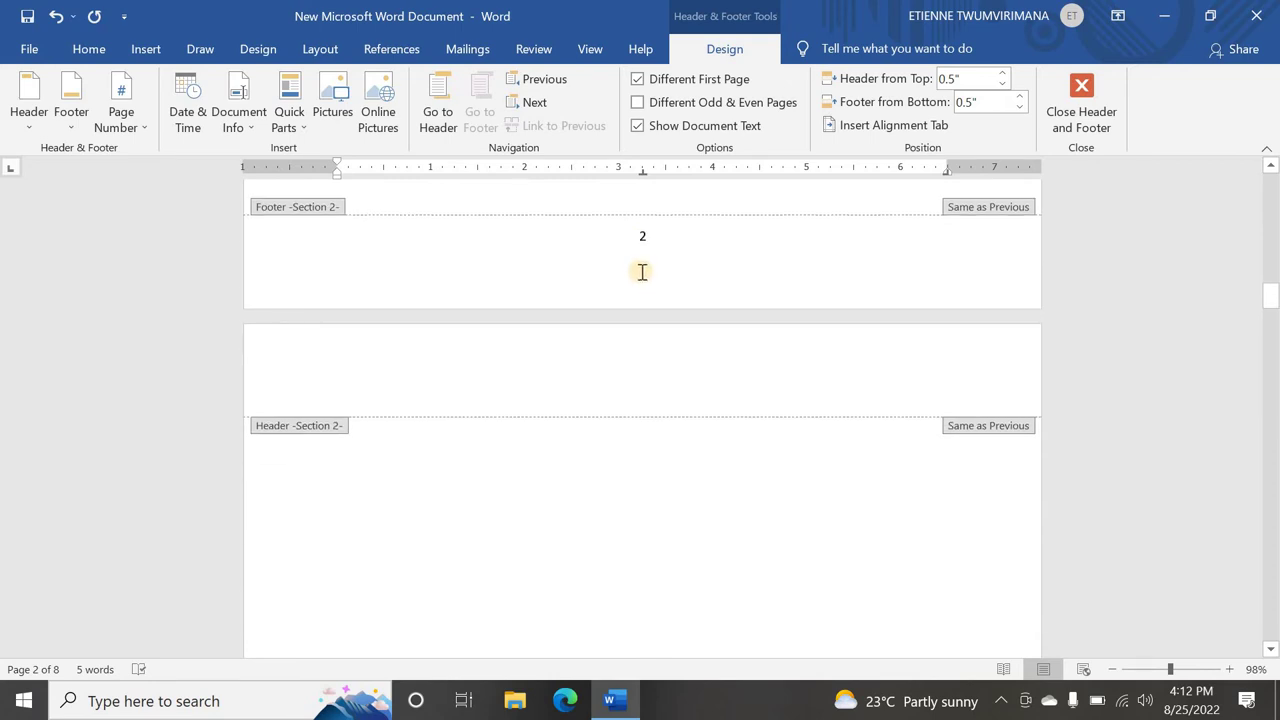
pyautogui.click(716, 433)
pyautogui.scroll(-5, 716, 433)
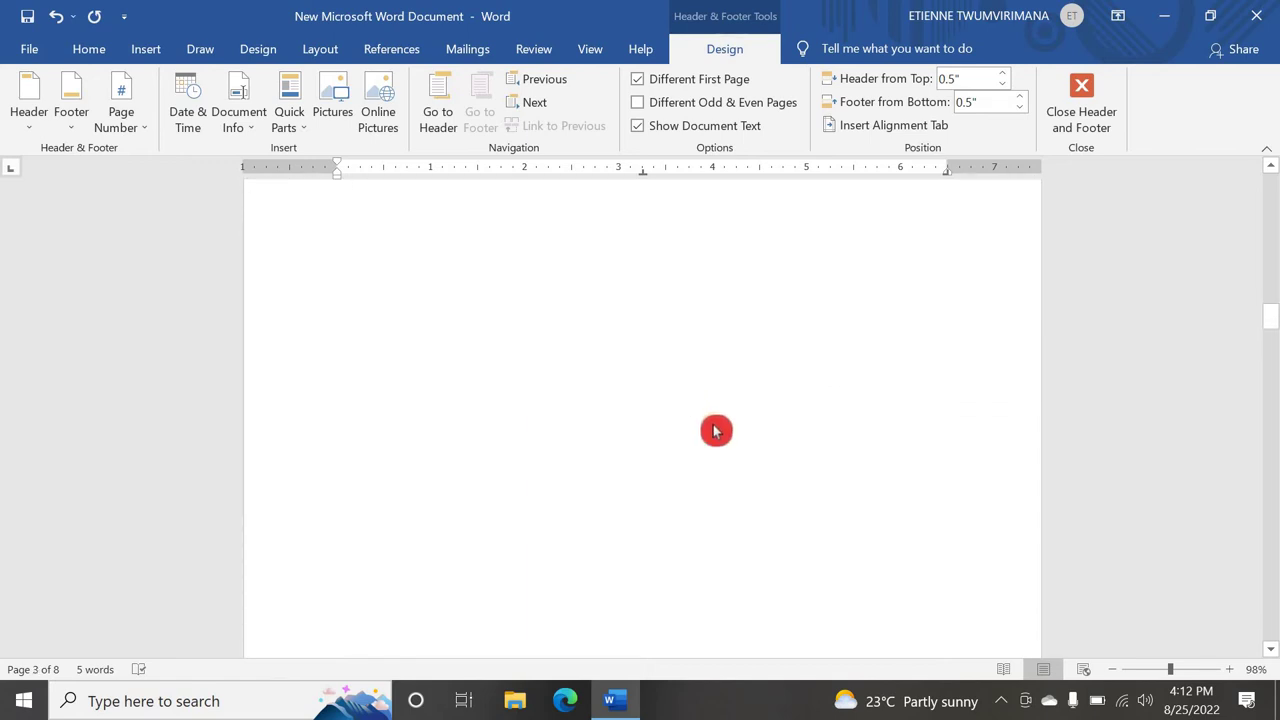
pyautogui.scroll(5, 701, 410)
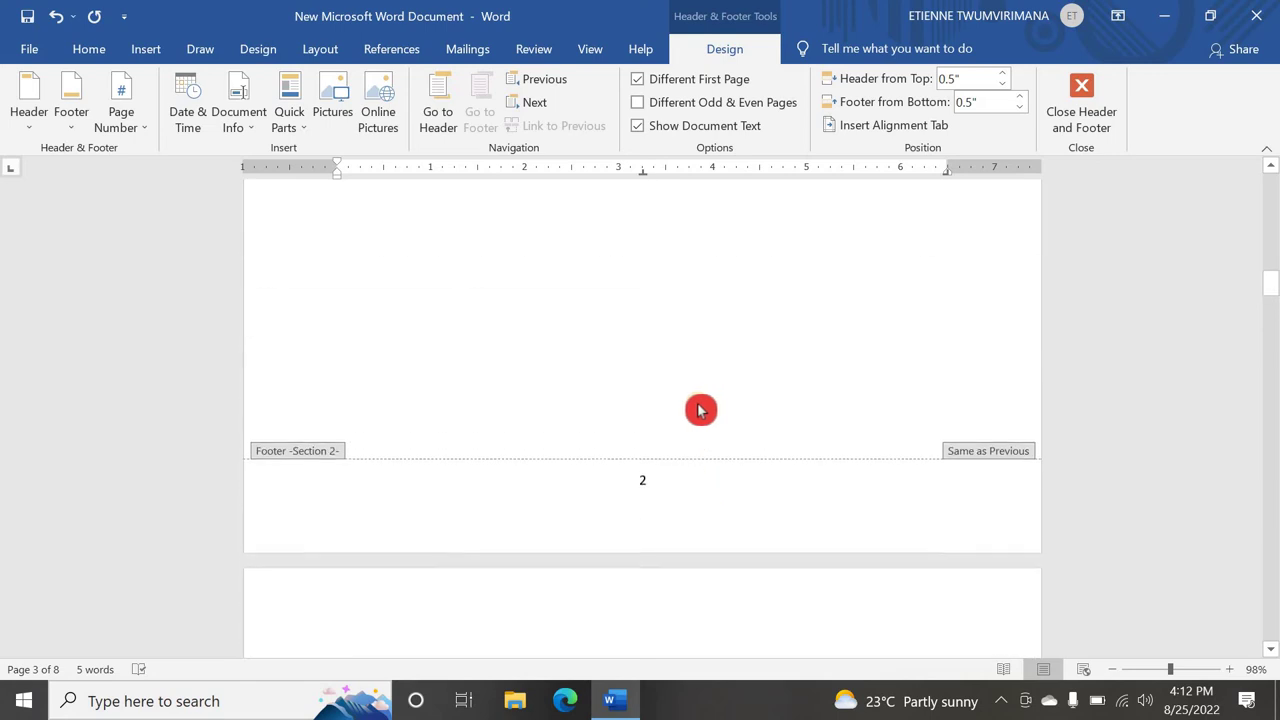
pyautogui.scroll(15, 701, 410)
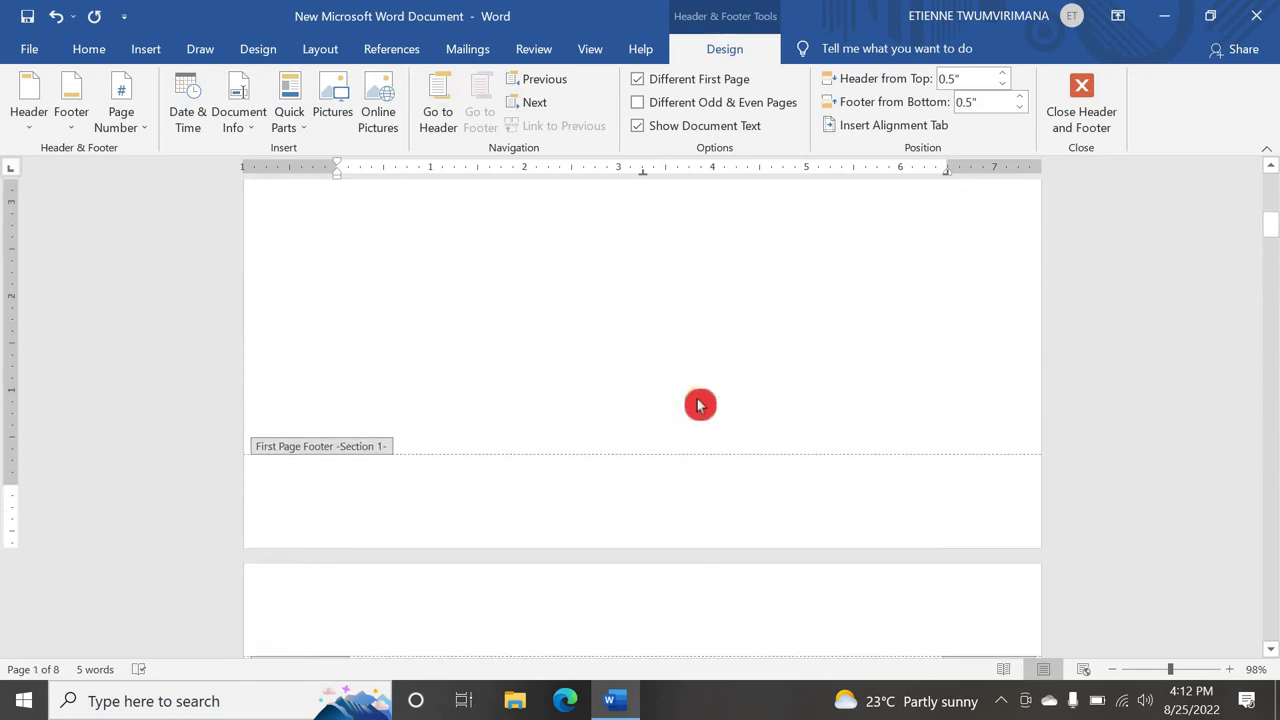
pyautogui.scroll(3, 700, 405)
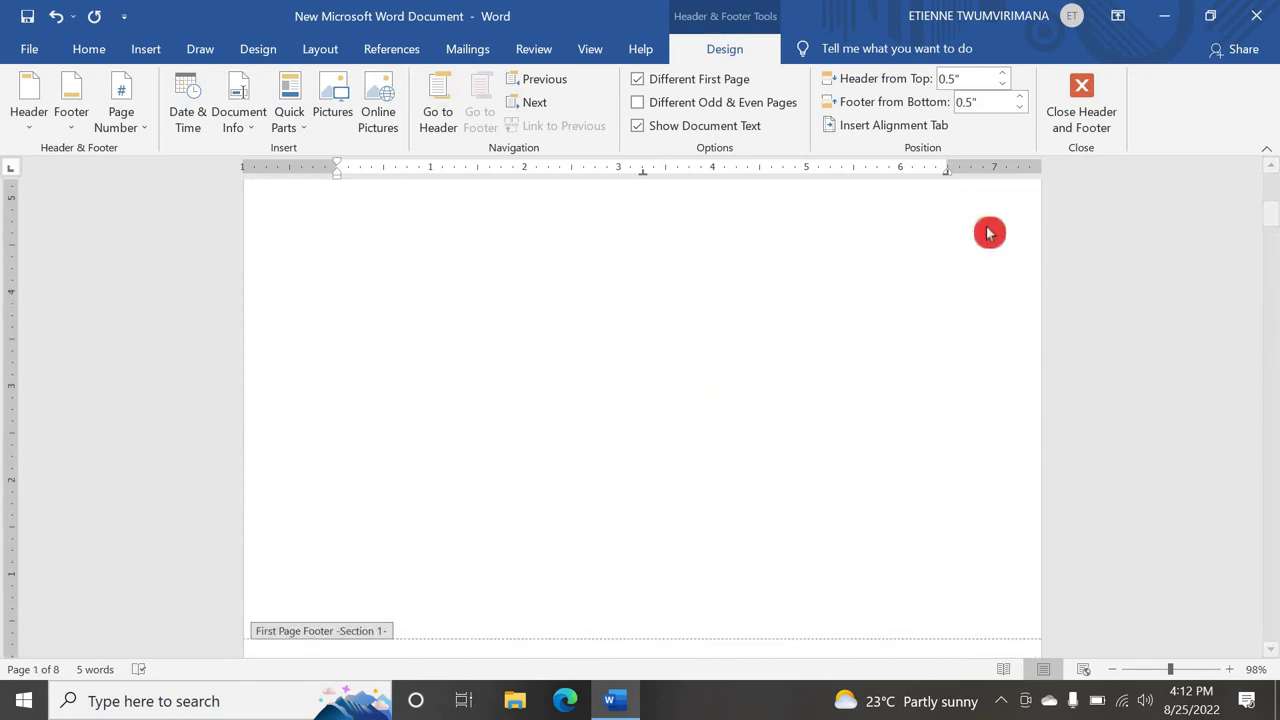
# - Leave header and footer editing and check the page numbering at the bottom of pages 1 and 2
pyautogui.click(1069, 106)
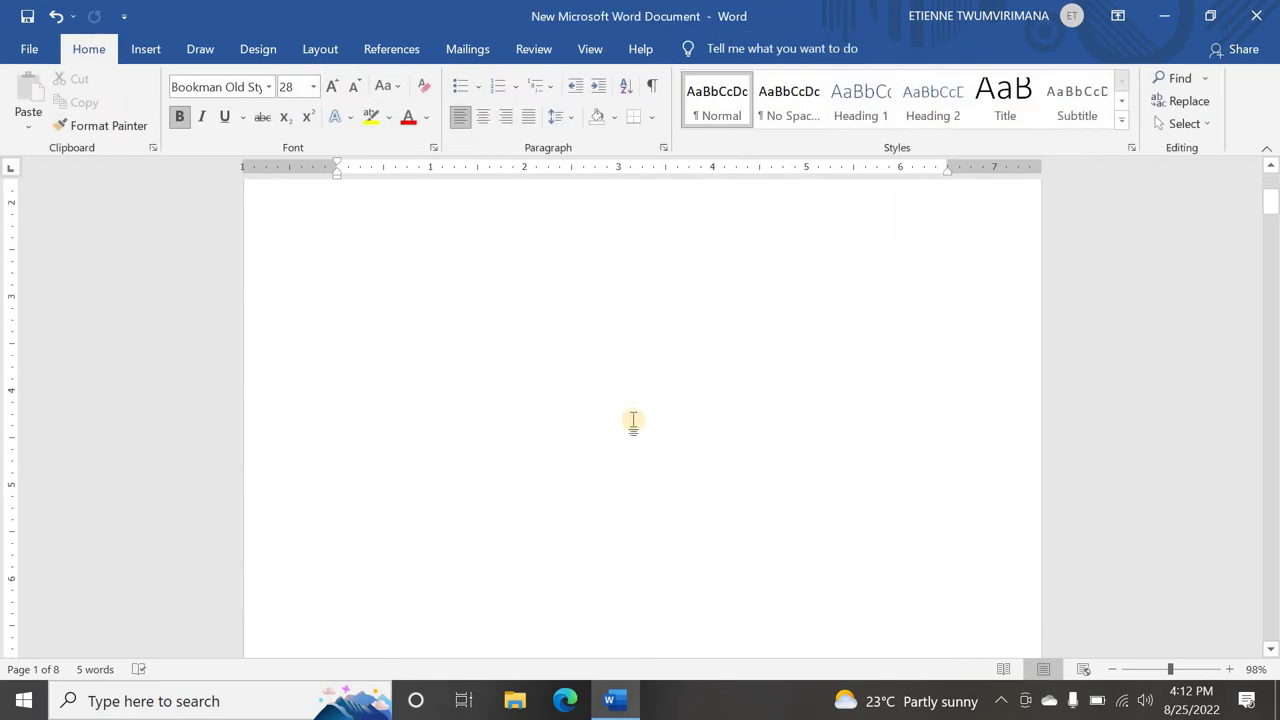
pyautogui.scroll(-5, 633, 421)
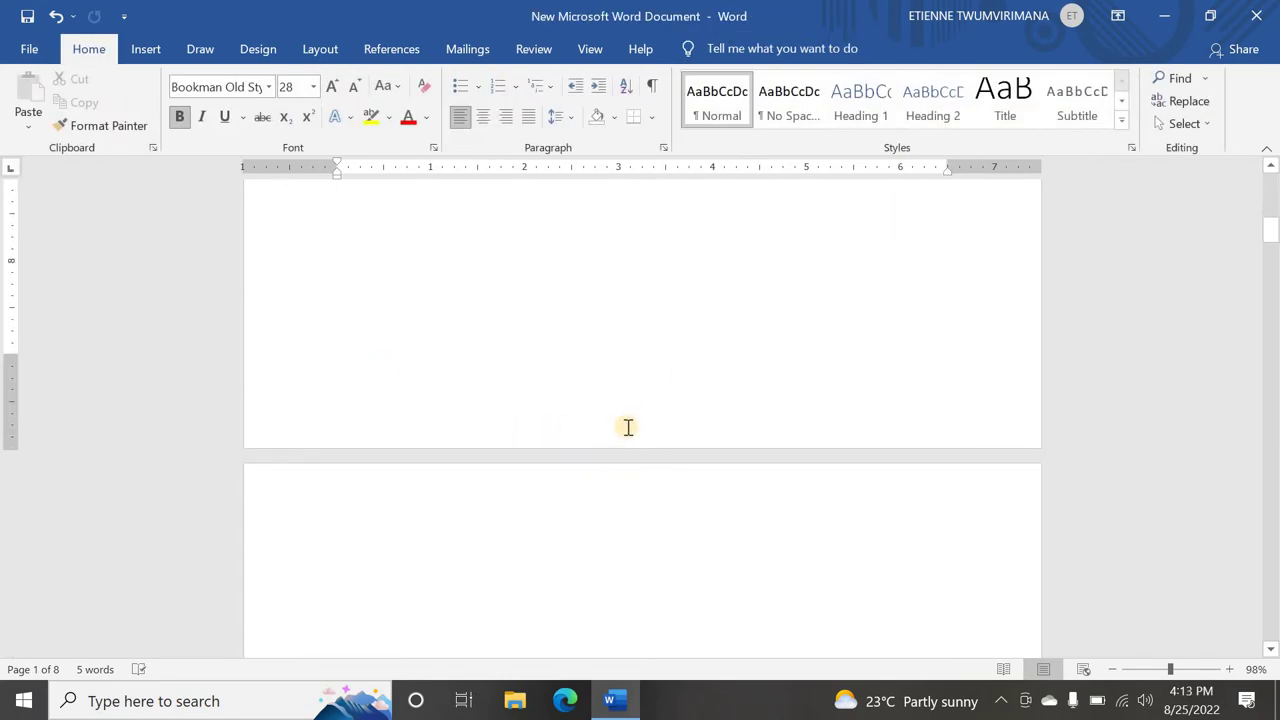
pyautogui.scroll(-3, 765, 400)
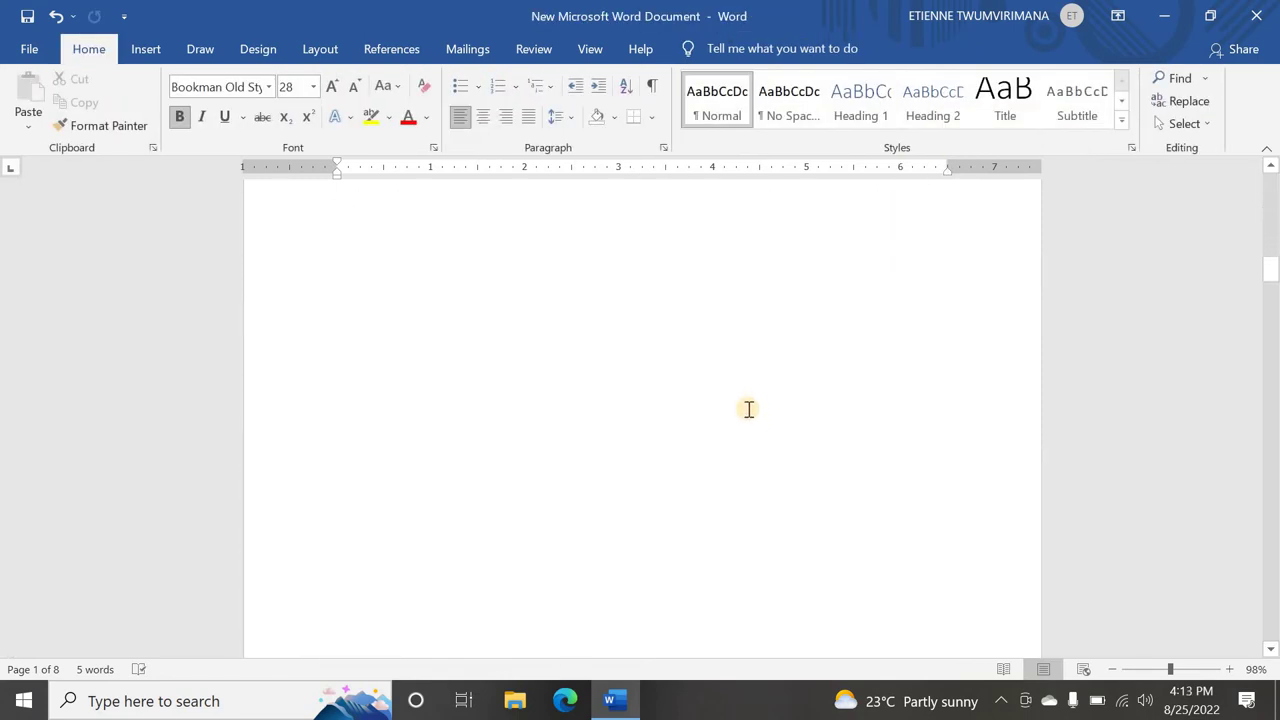
pyautogui.scroll(-4, 748, 409)
pyautogui.scroll(2, 680, 260)
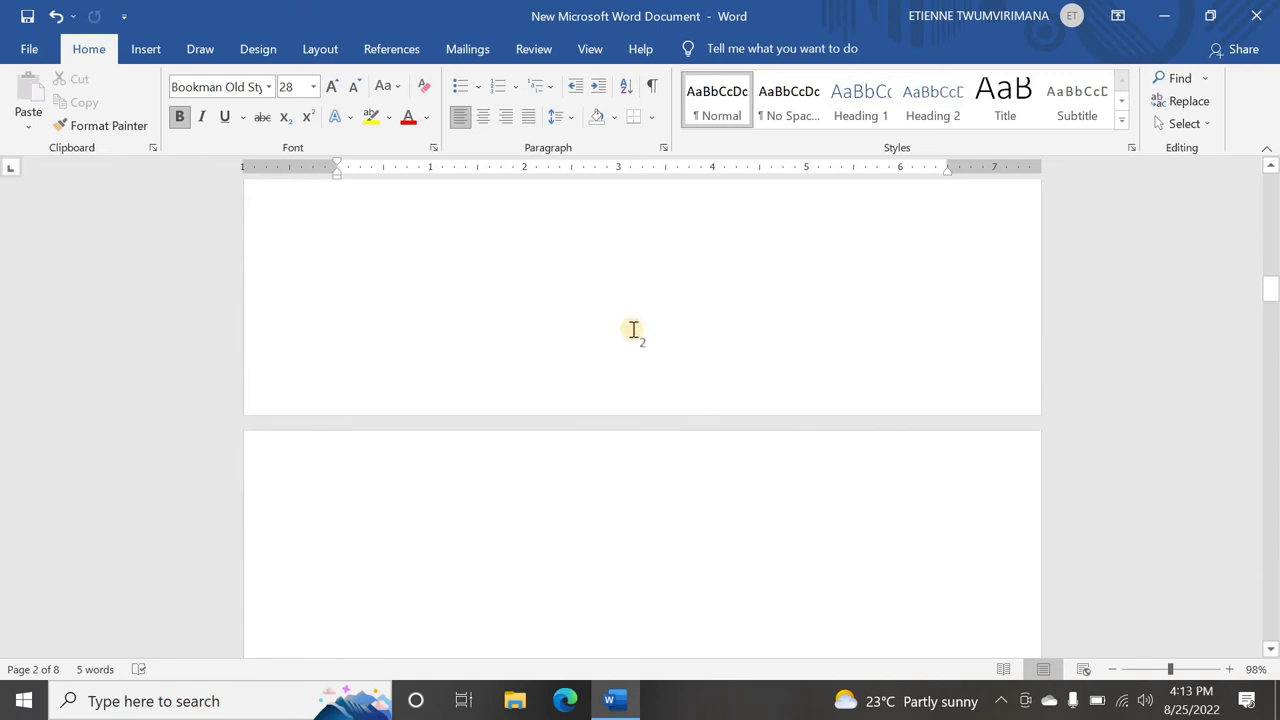
pyautogui.scroll(1, 645, 400)
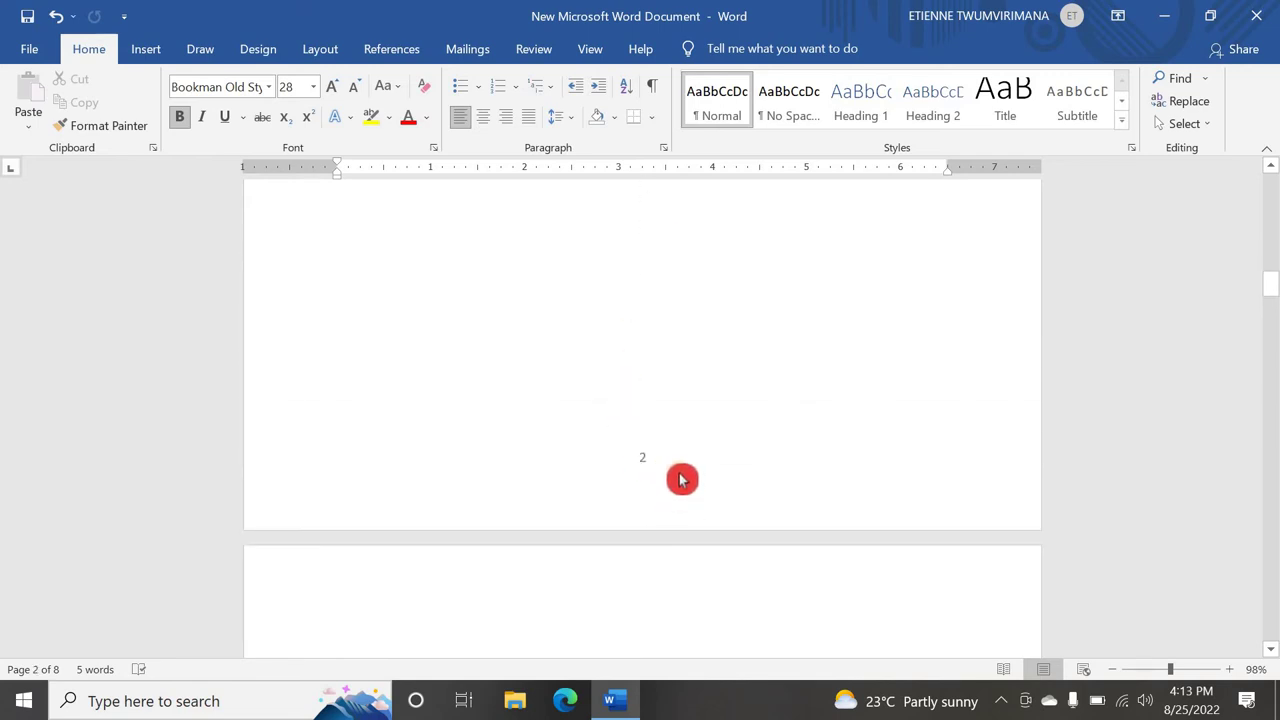
pyautogui.scroll(1, 709, 494)
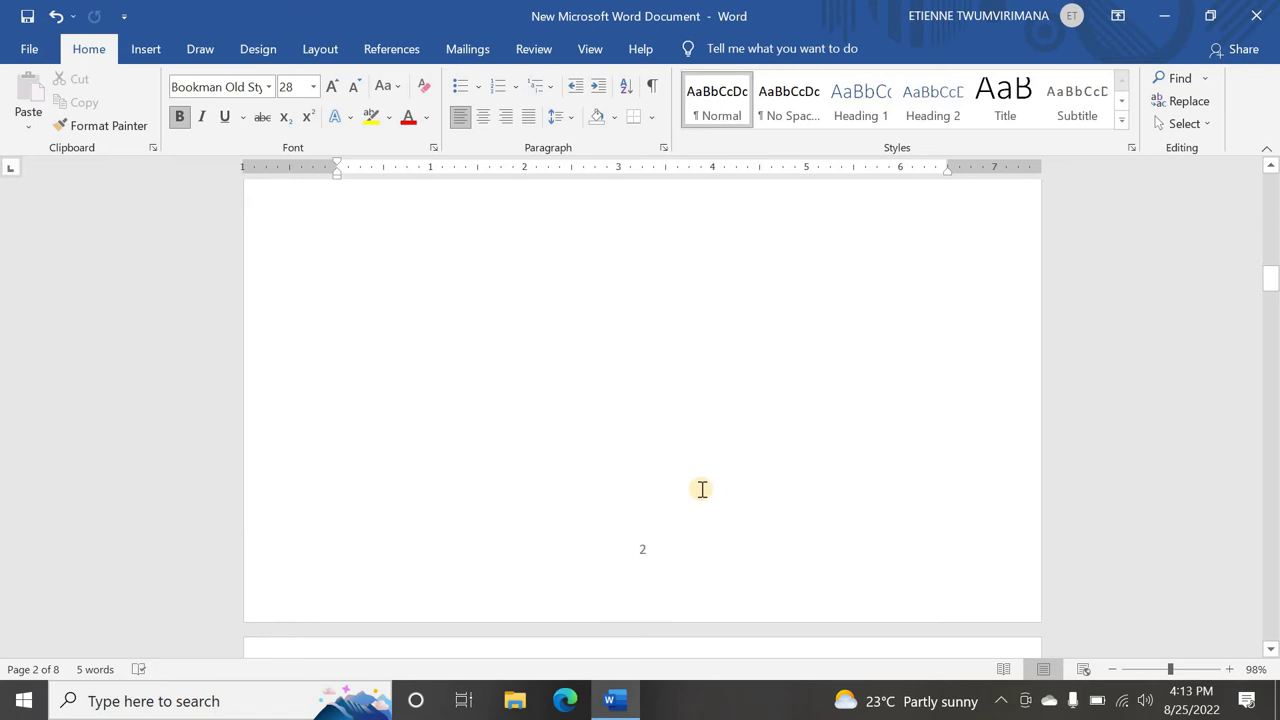
pyautogui.scroll(-1, 700, 495)
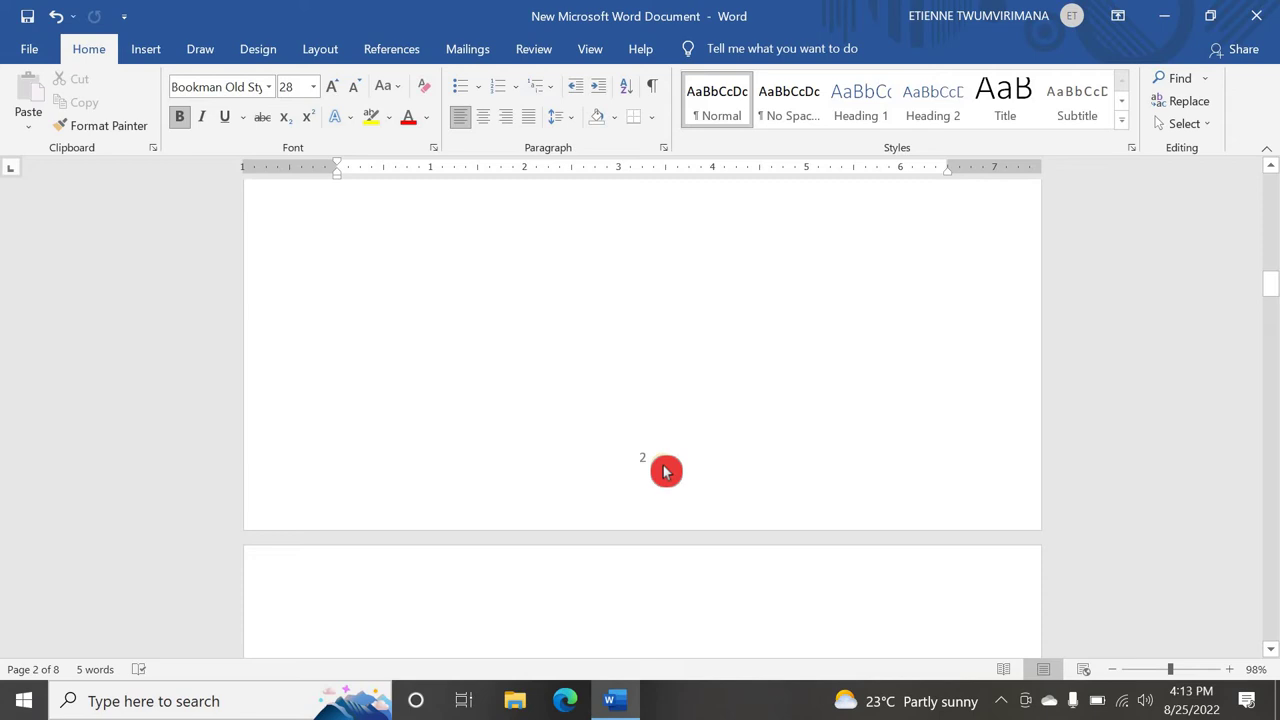
# - Open page 2's footer for editing and set the Section 2 page number format to i, ii, iii, …
pyautogui.doubleClick(686, 474)
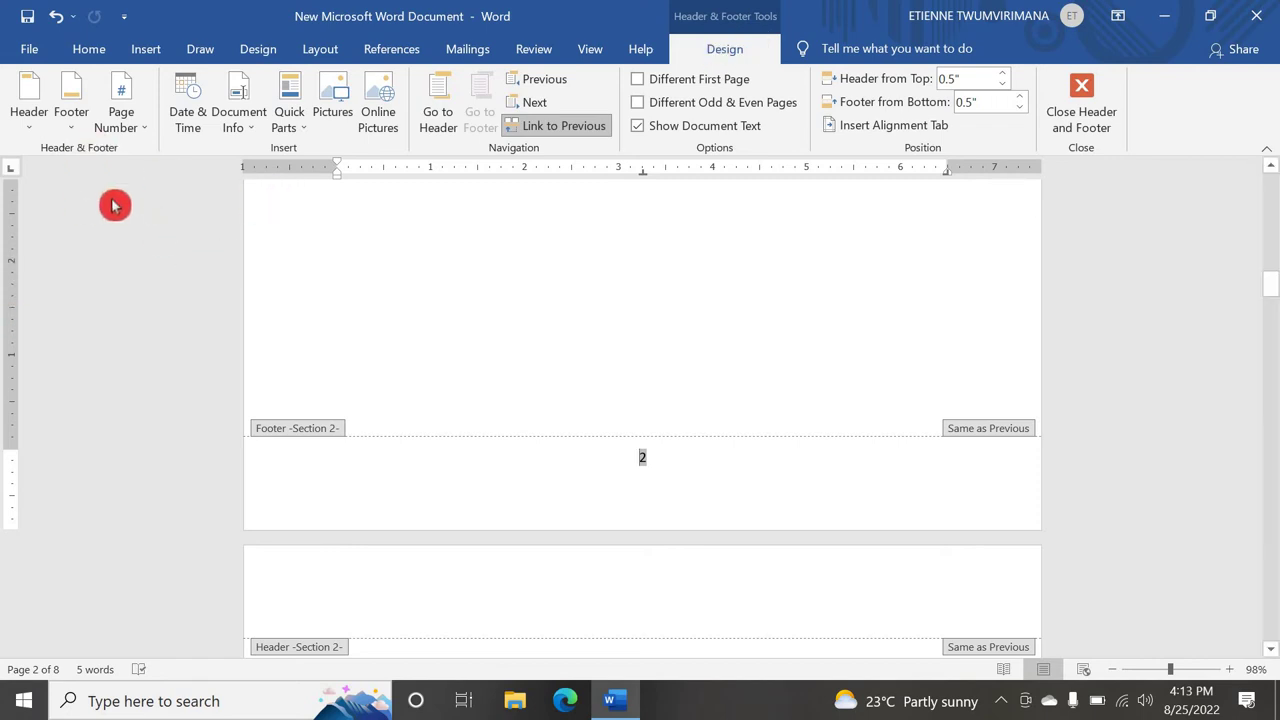
pyautogui.click(145, 133)
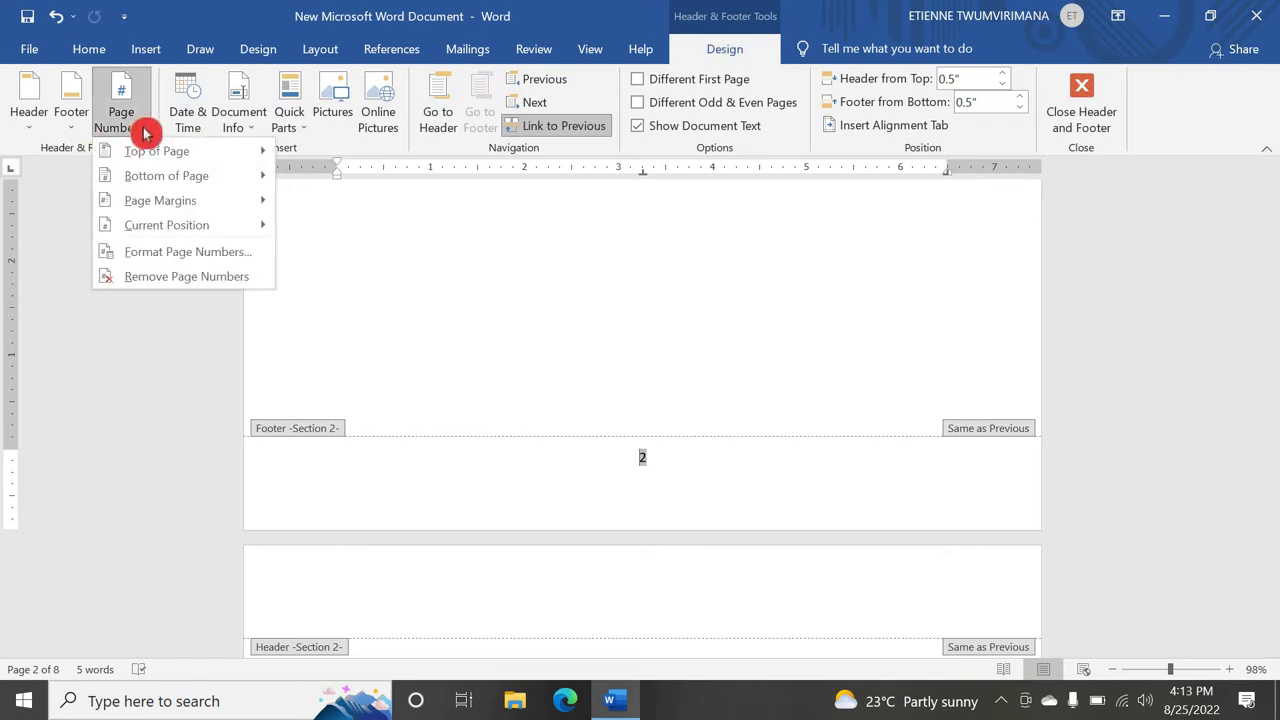
pyautogui.click(170, 253)
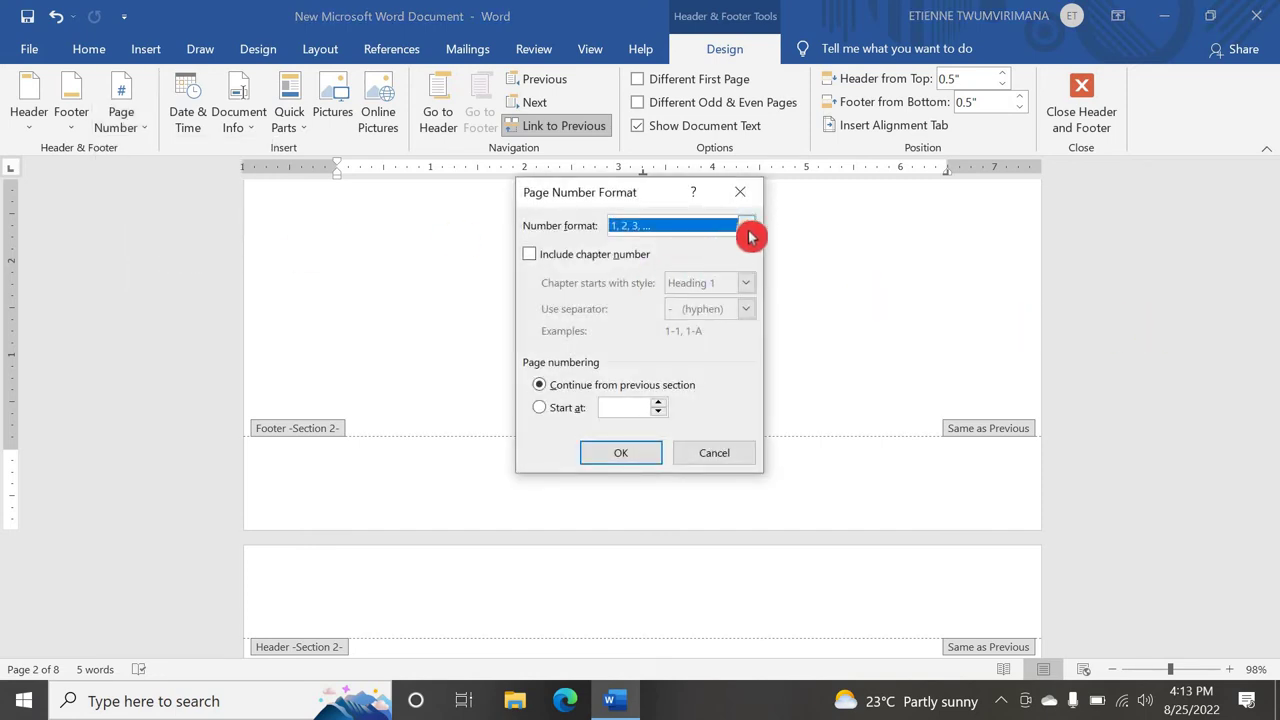
pyautogui.click(752, 229)
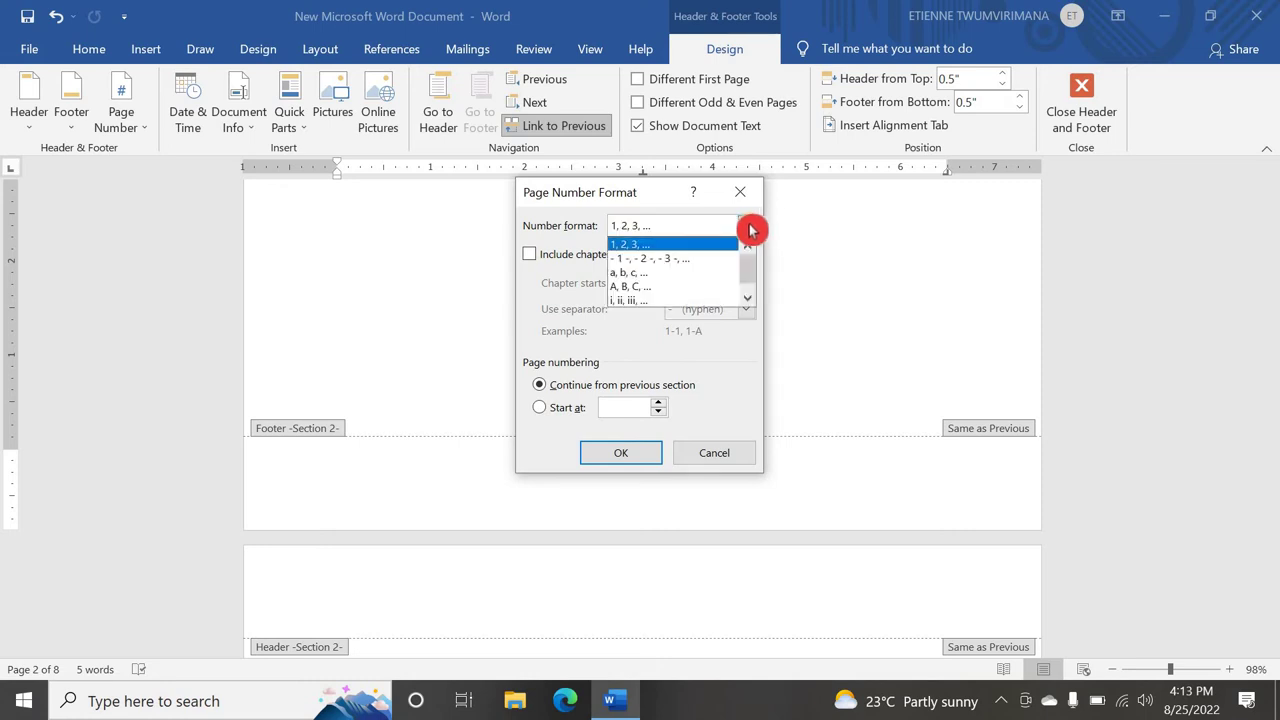
pyautogui.click(627, 300)
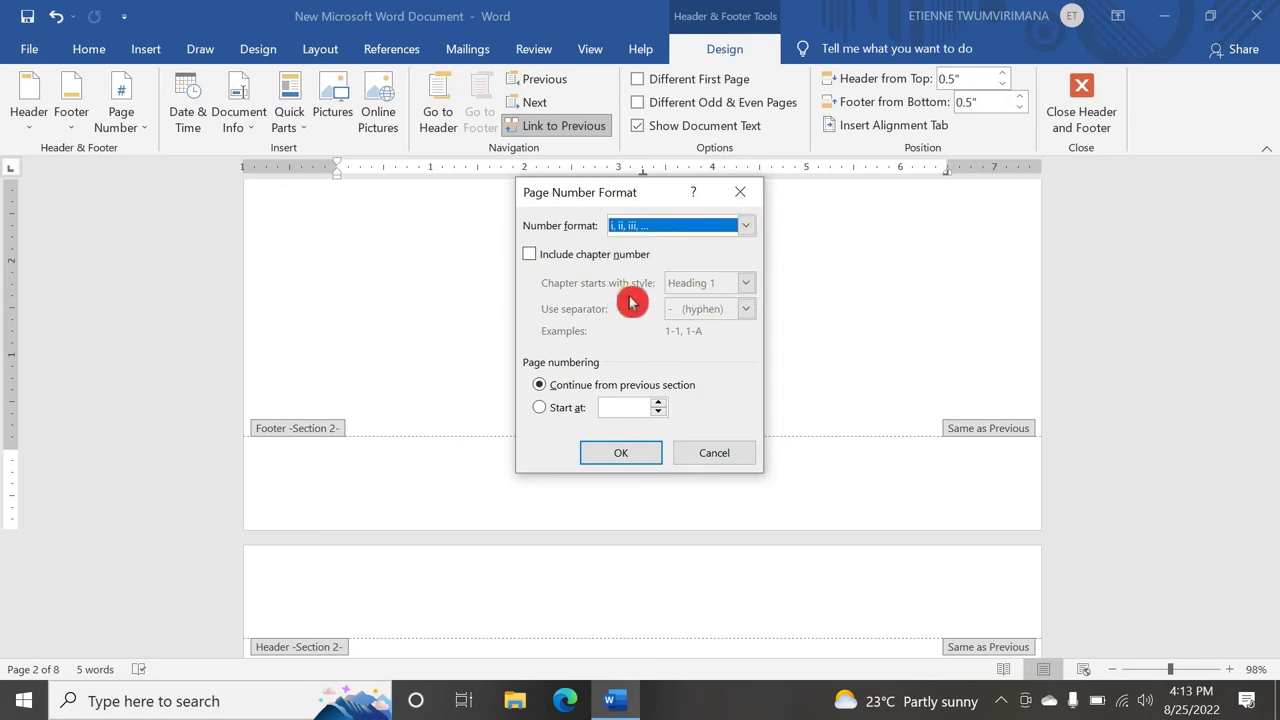
pyautogui.click(624, 457)
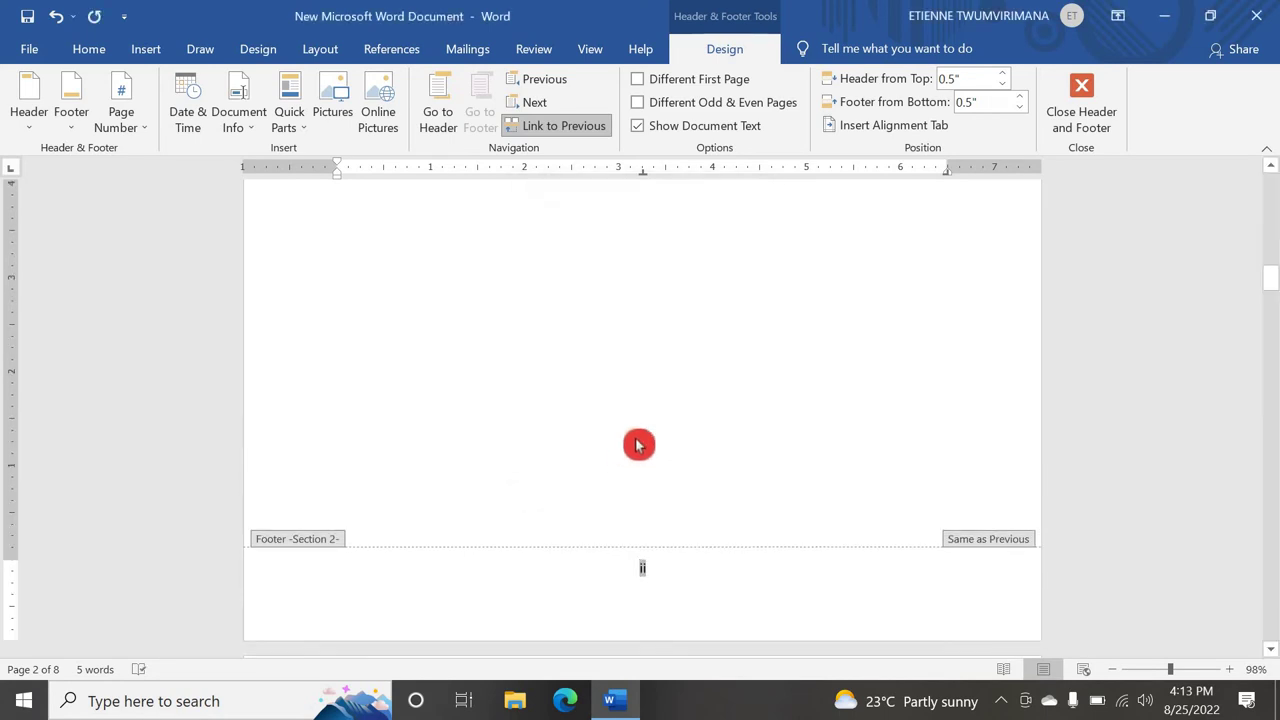
# - Examine the page numbers in the Section 2 footers of pages 2 and 3
pyautogui.doubleClick(641, 570)
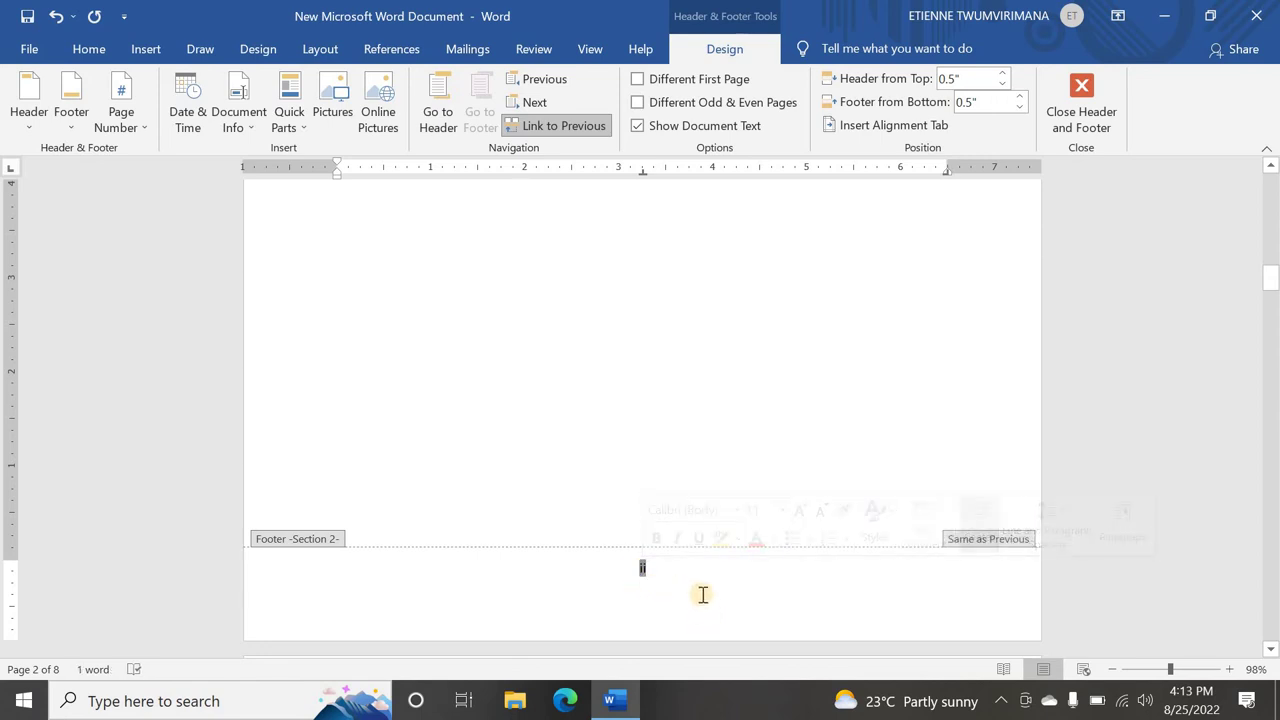
pyautogui.doubleClick(640, 576)
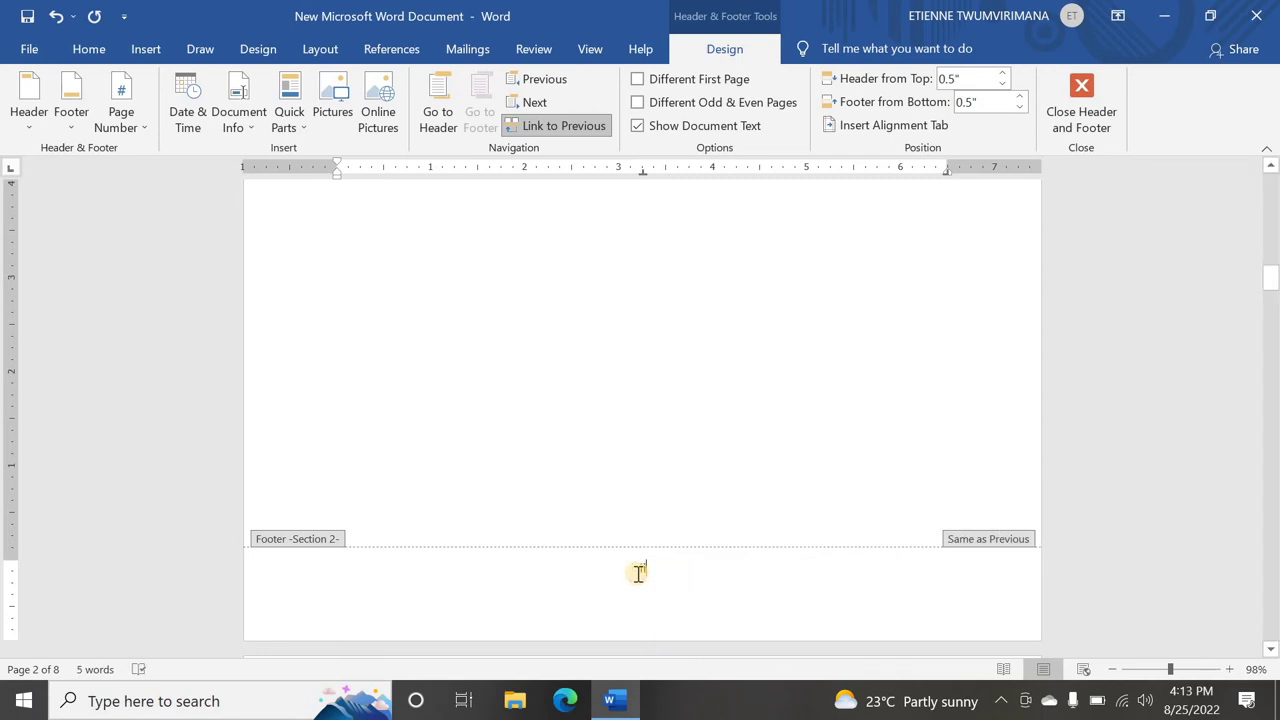
pyautogui.click(666, 431)
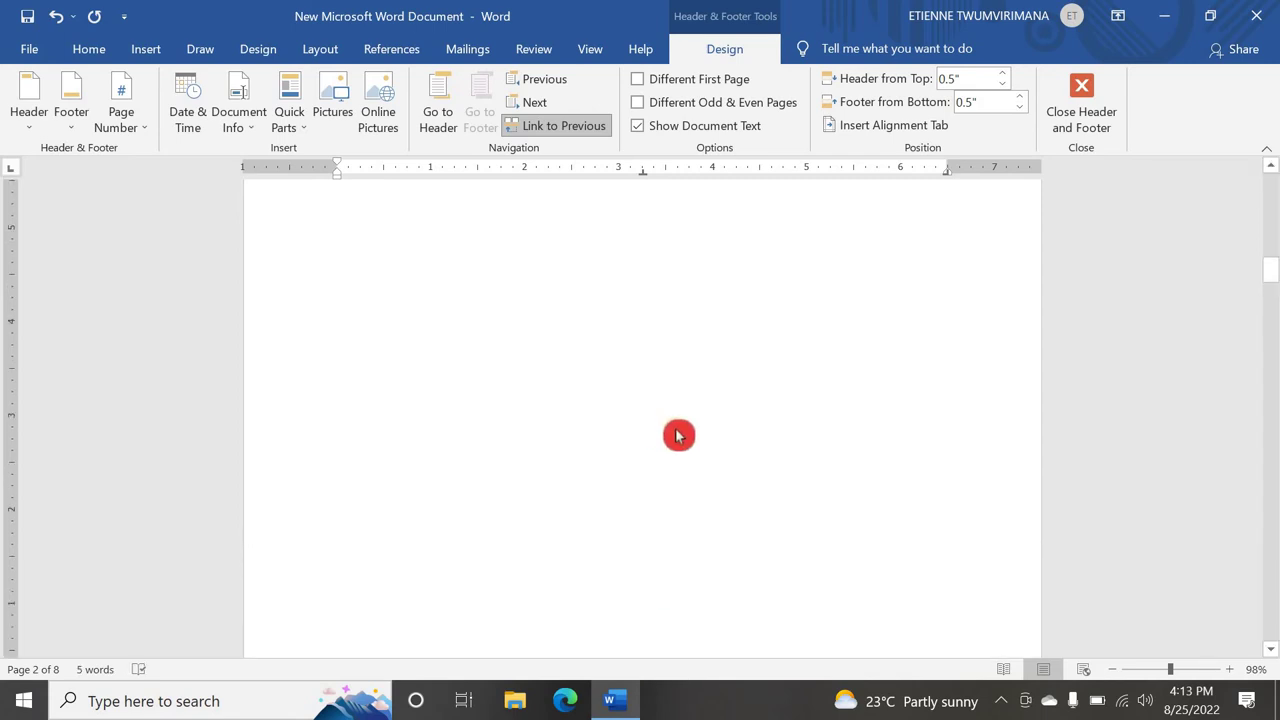
pyautogui.scroll(-3, 660, 426)
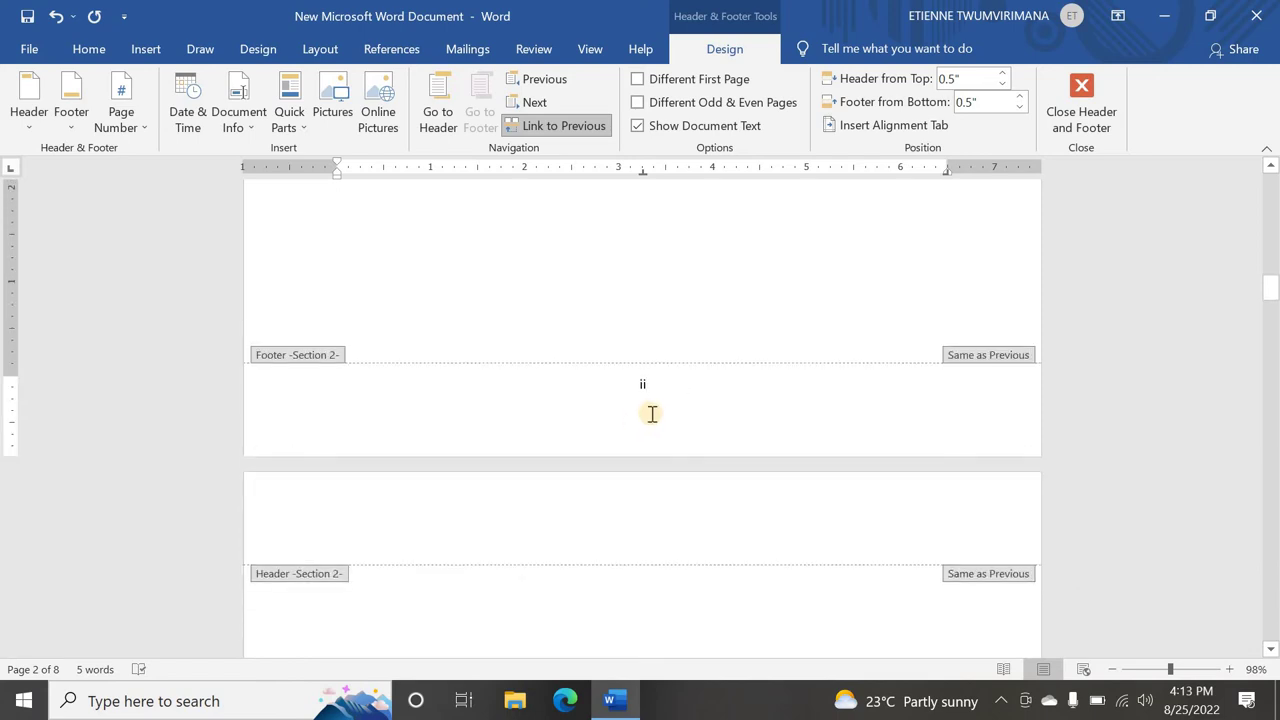
pyautogui.scroll(-15, 661, 418)
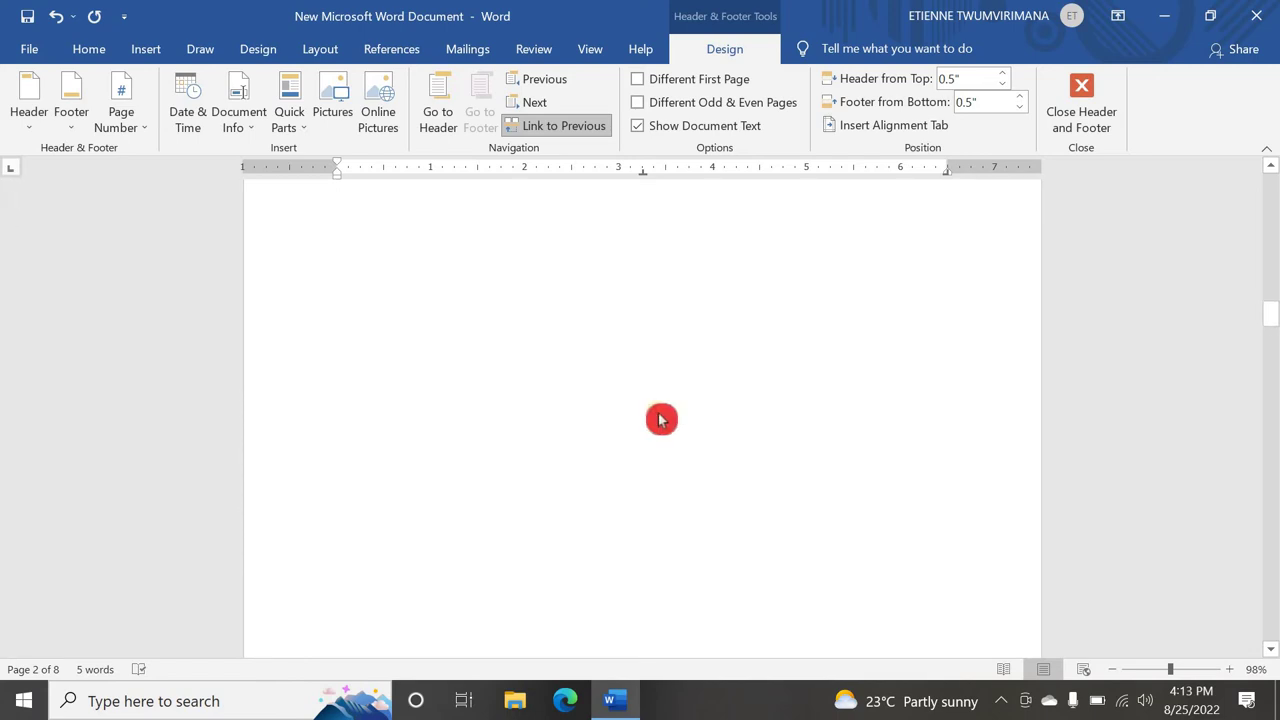
pyautogui.scroll(-3, 661, 419)
pyautogui.scroll(5, 661, 419)
pyautogui.scroll(-7, 661, 418)
pyautogui.scroll(3, 661, 420)
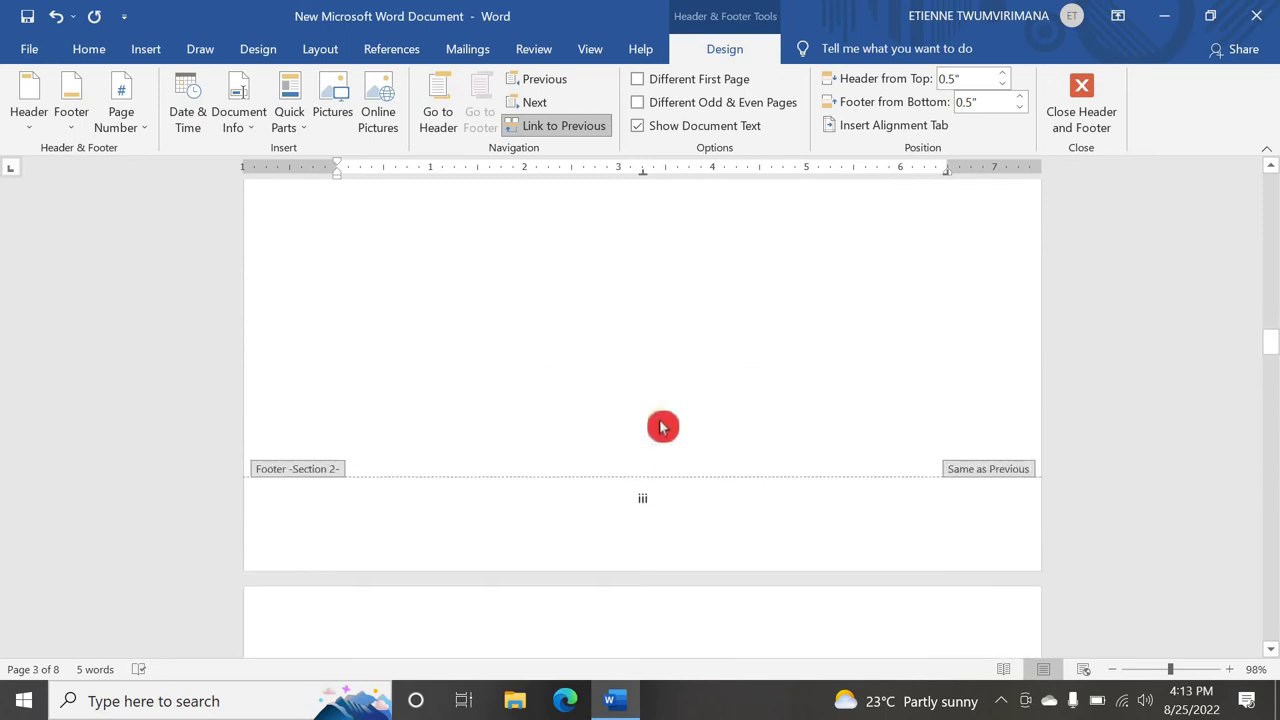
# - Set the Section 2 page numbering to start at i from the number in page 2's footer
pyautogui.scroll(10, 661, 427)
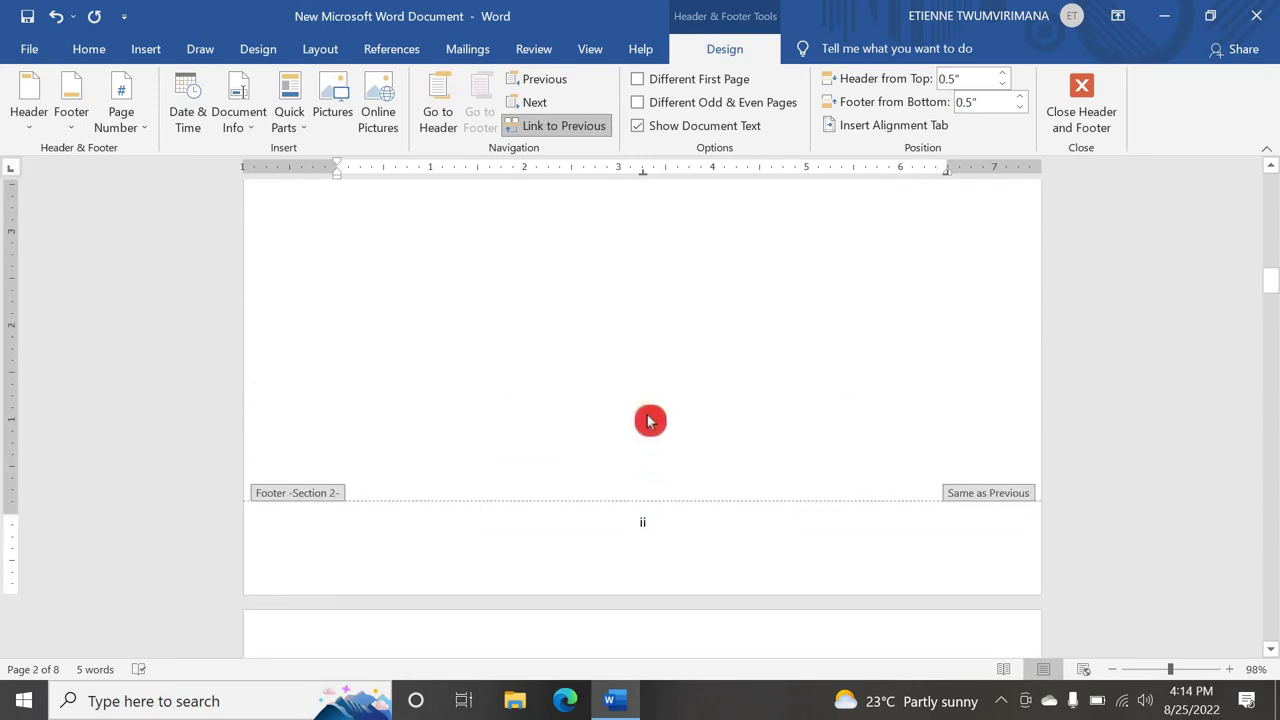
pyautogui.scroll(-2, 650, 420)
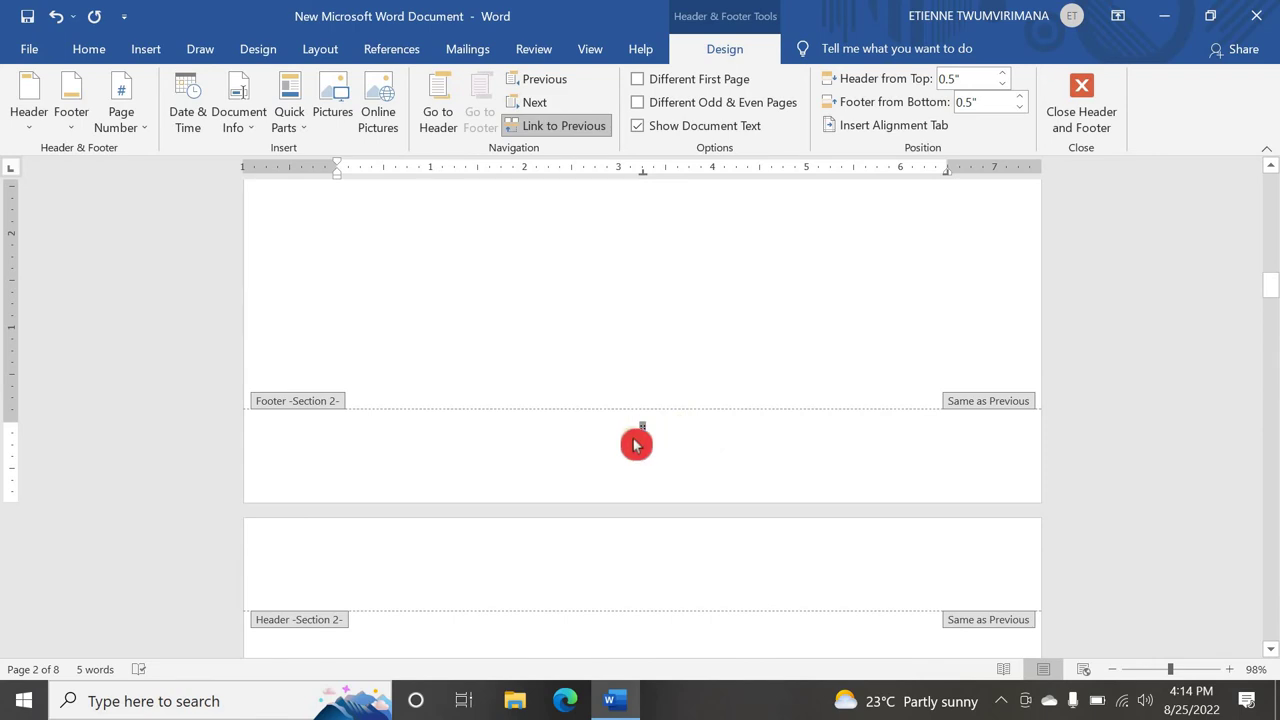
pyautogui.doubleClick(640, 438)
pyautogui.rightClick(644, 434)
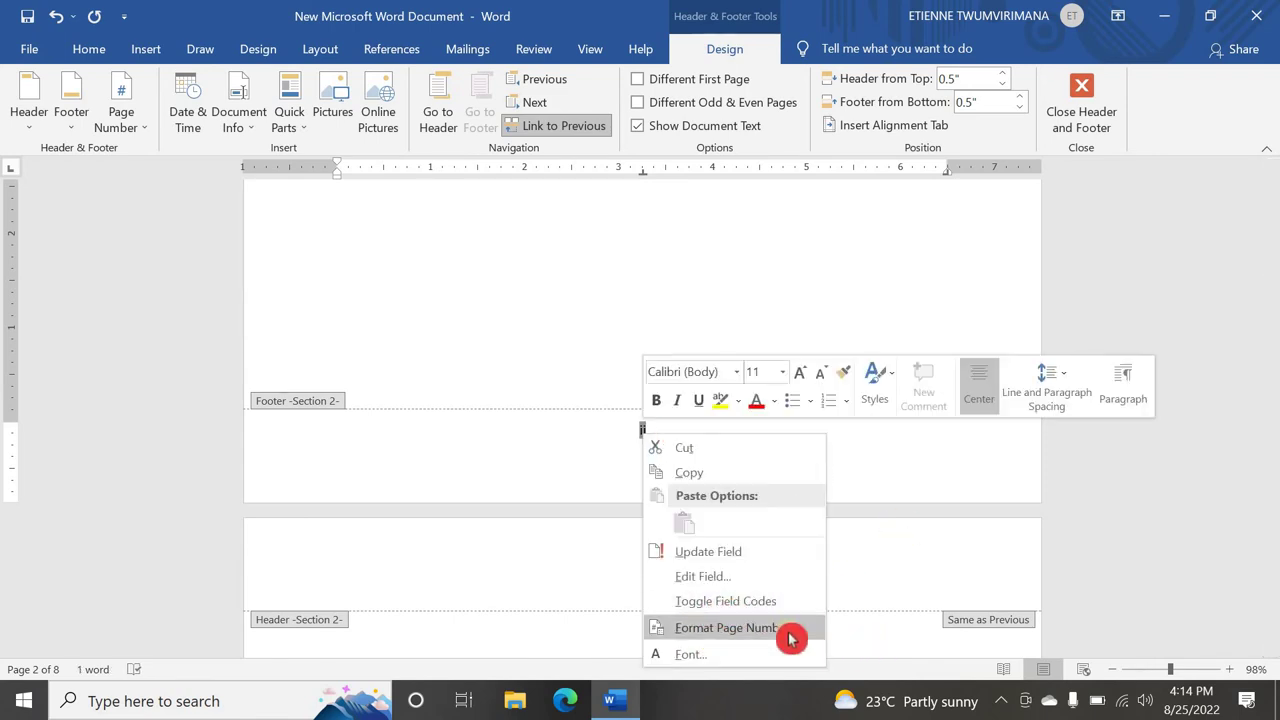
pyautogui.click(143, 133)
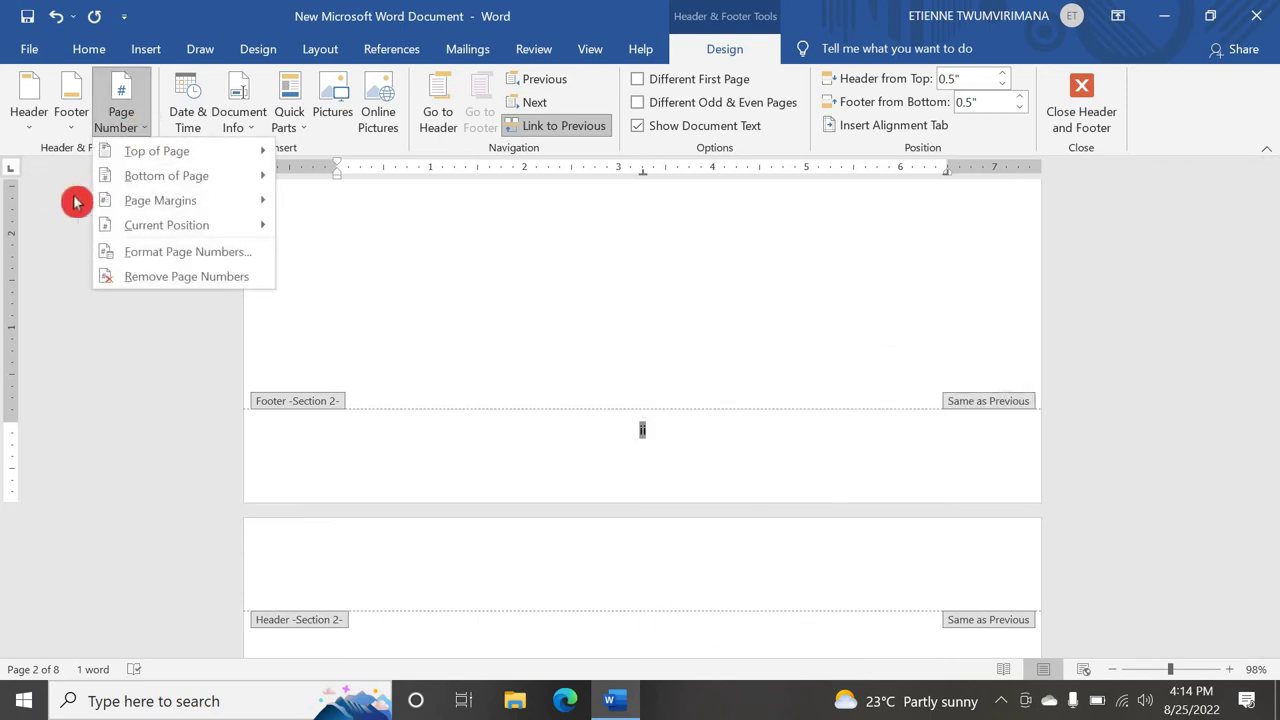
pyautogui.click(153, 255)
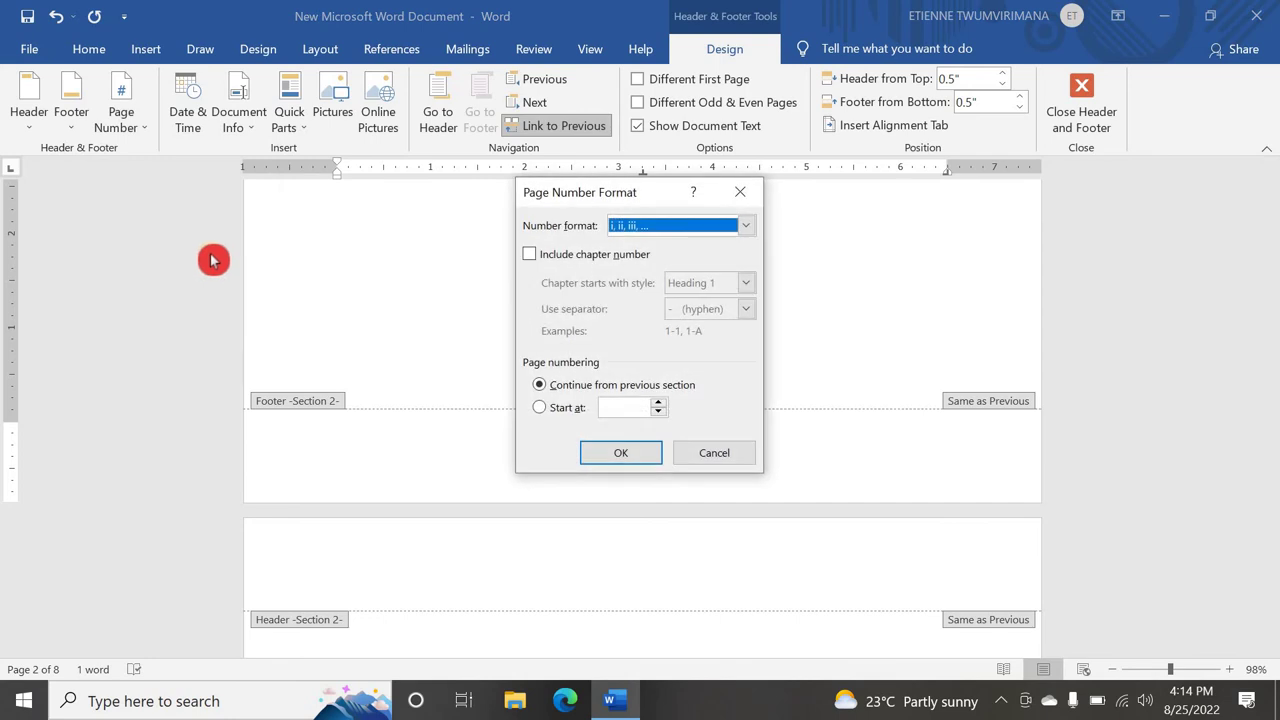
pyautogui.click(545, 410)
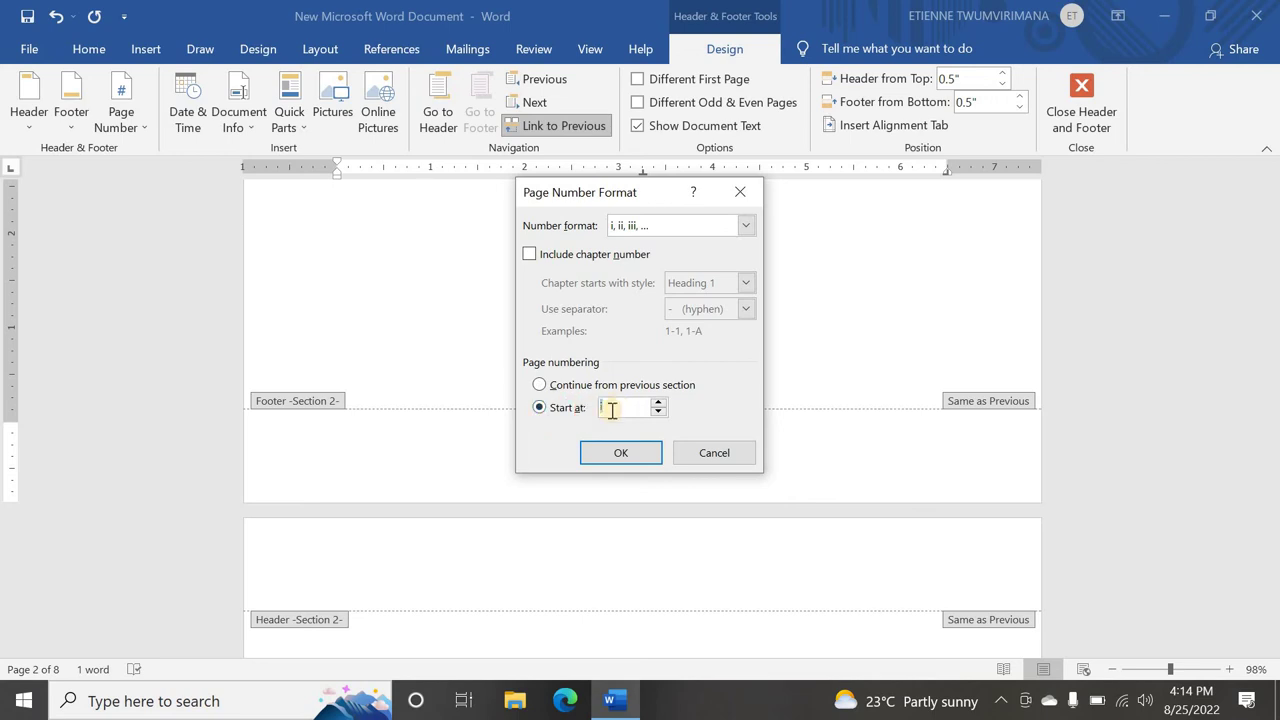
pyautogui.click(664, 402)
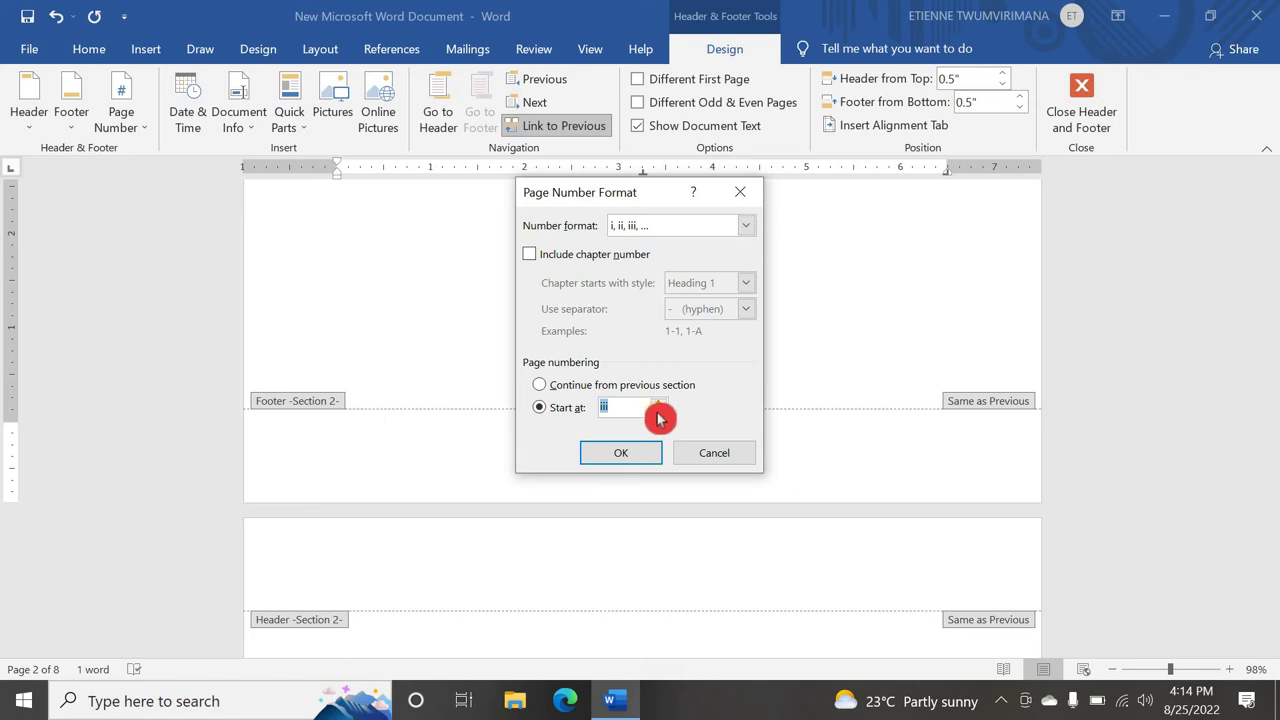
pyautogui.click(659, 413)
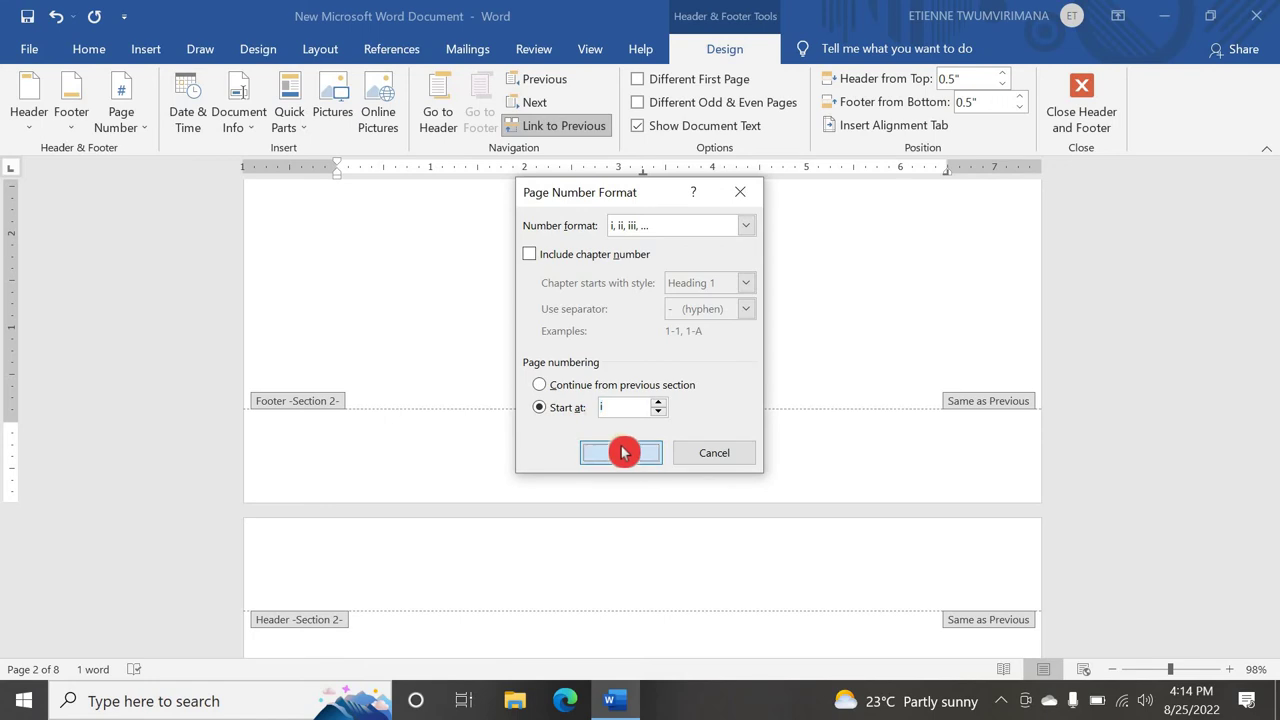
pyautogui.click(621, 452)
pyautogui.click(713, 583)
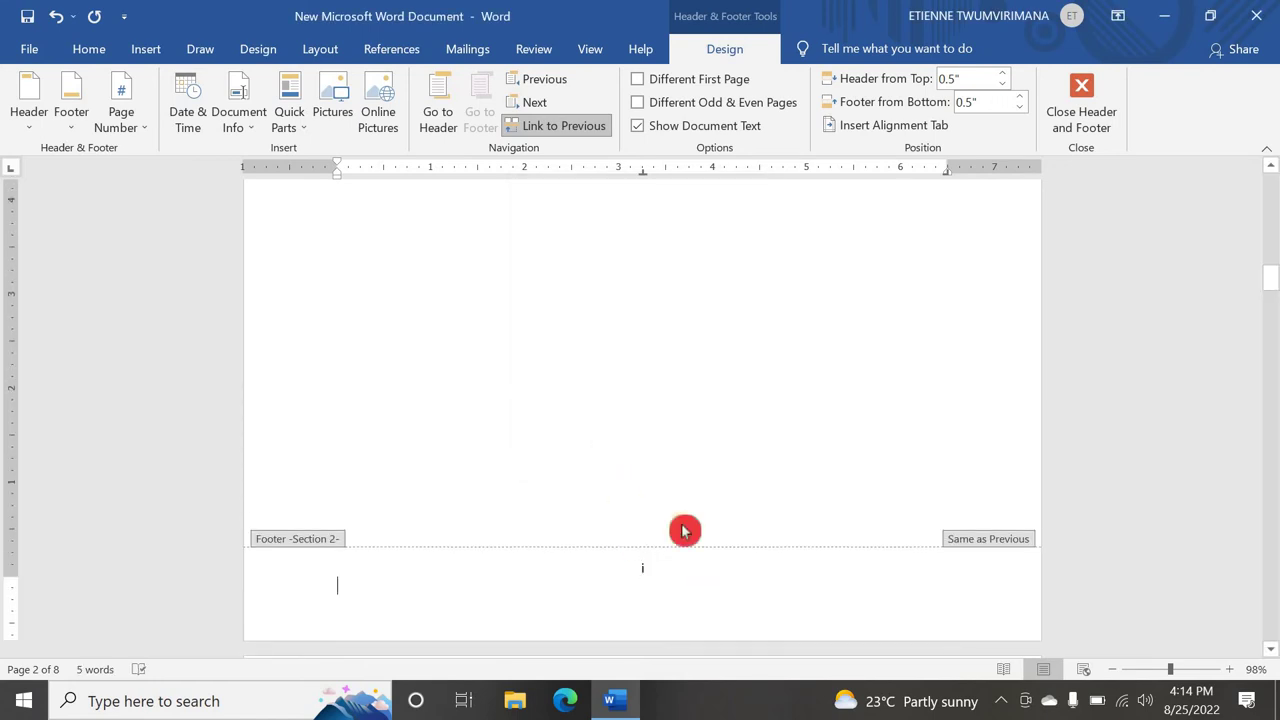
# - Examine the restarted page numbers in the Section 2 footers, beginning with page 2
pyautogui.scroll(-3, 686, 515)
pyautogui.scroll(1, 696, 506)
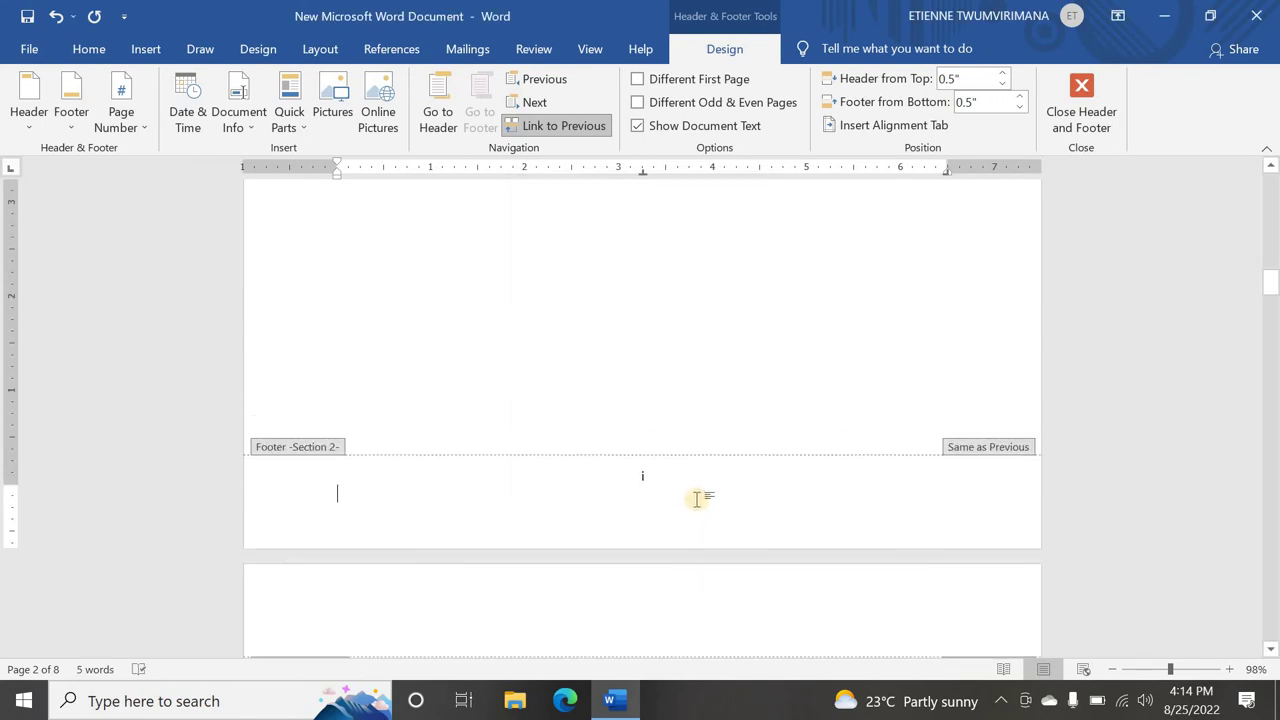
pyautogui.scroll(5, 700, 495)
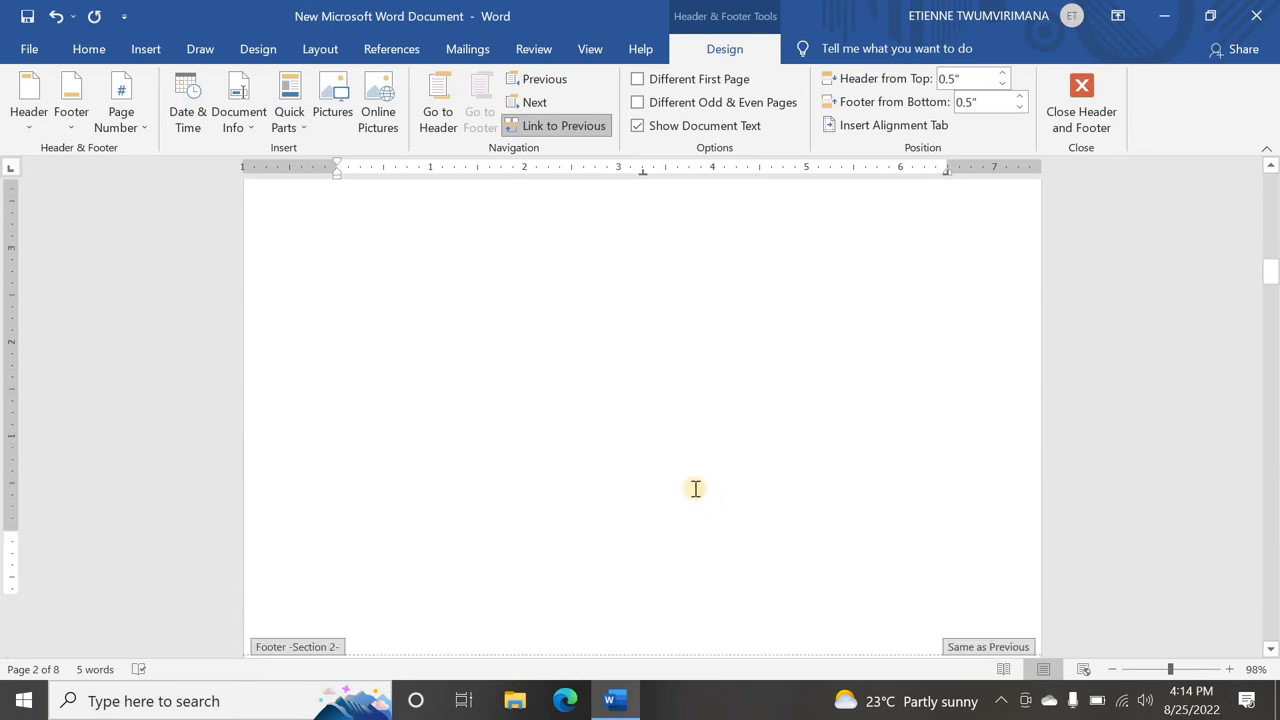
pyautogui.scroll(-9, 697, 491)
pyautogui.scroll(-5, 696, 491)
pyautogui.scroll(12, 696, 491)
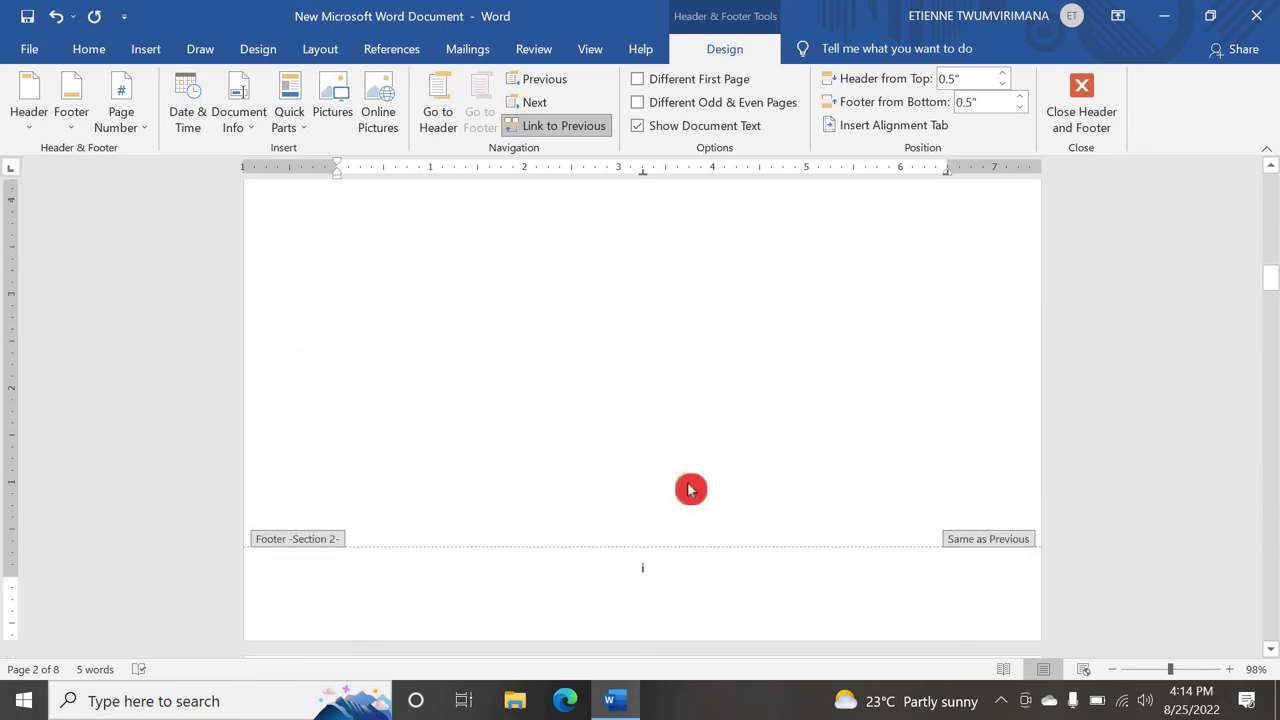
pyautogui.scroll(-3, 686, 484)
pyautogui.scroll(-1, 683, 486)
pyautogui.scroll(8, 683, 486)
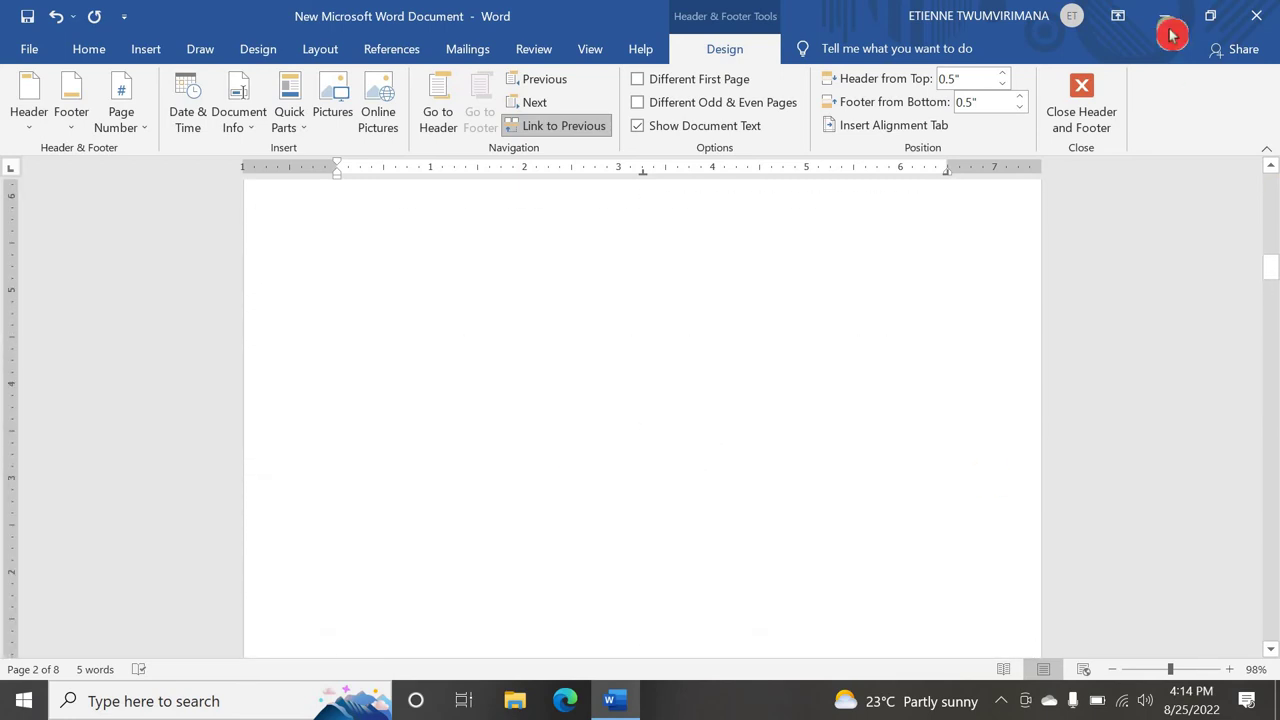
# - Leave header and footer editing and check the page bottoms from page 1 through the start of Section 2
pyautogui.click(1079, 103)
pyautogui.scroll(-5, 729, 333)
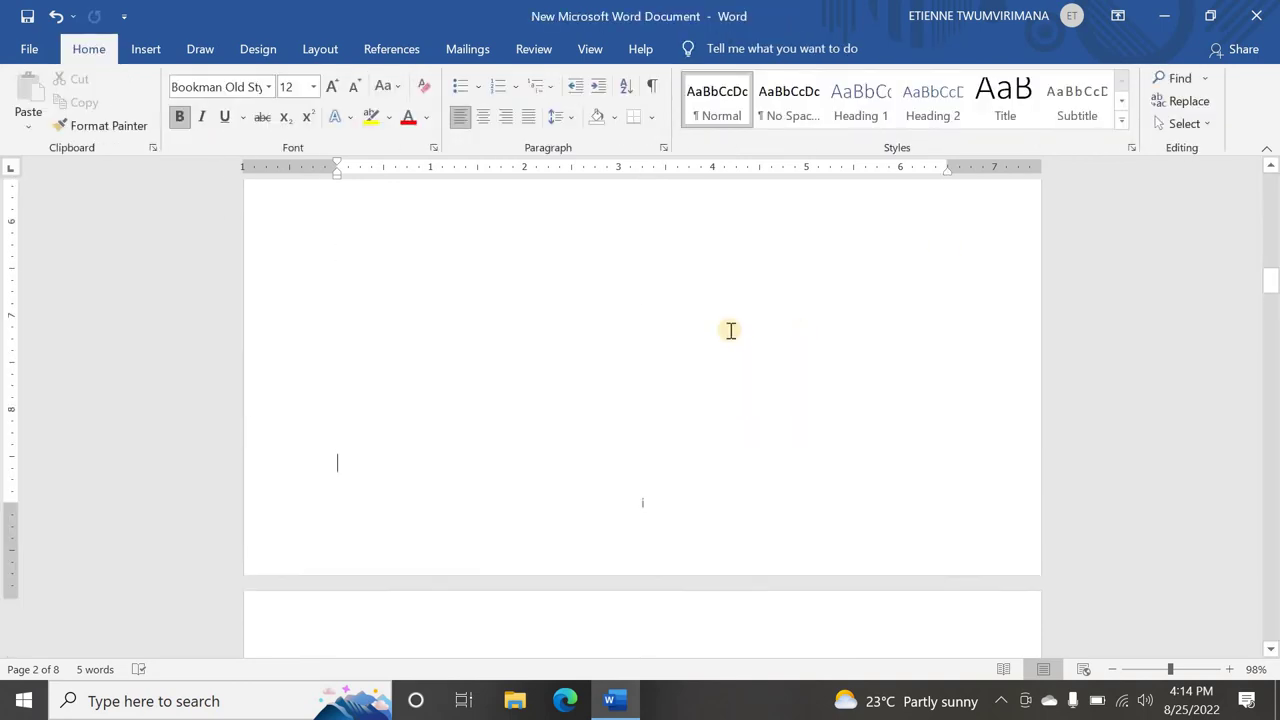
pyautogui.scroll(8, 729, 331)
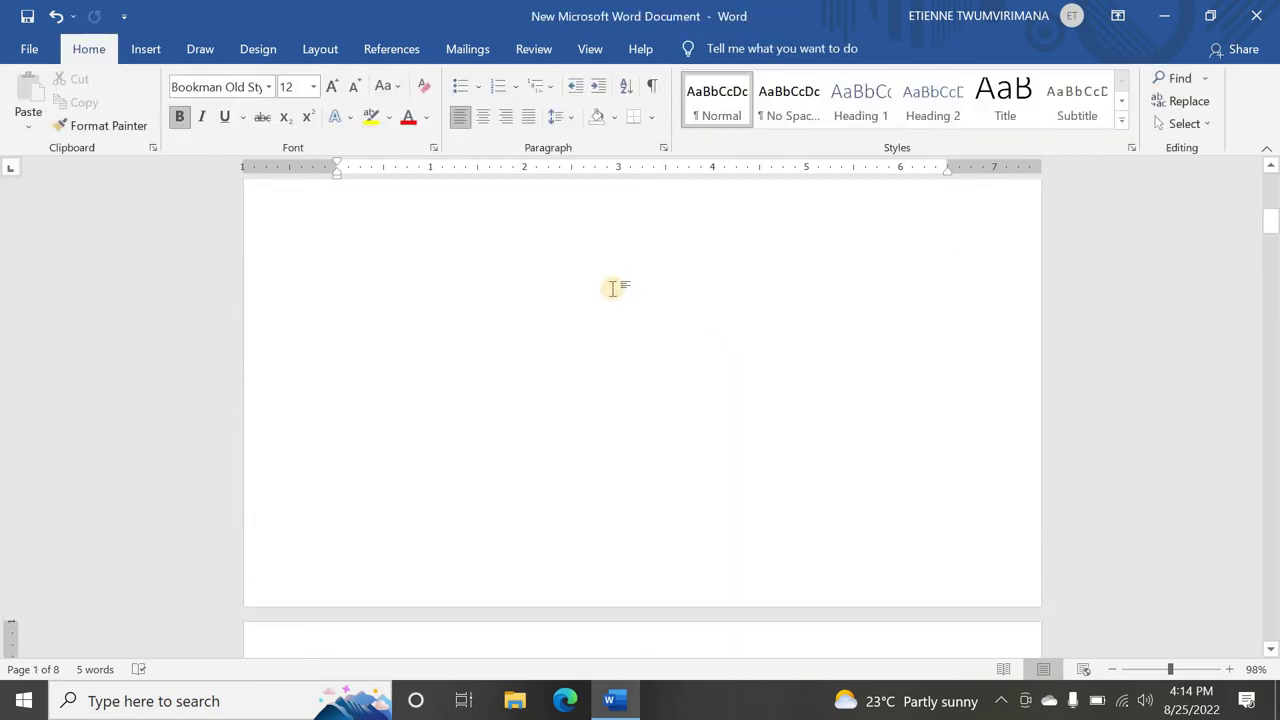
pyautogui.scroll(2, 628, 290)
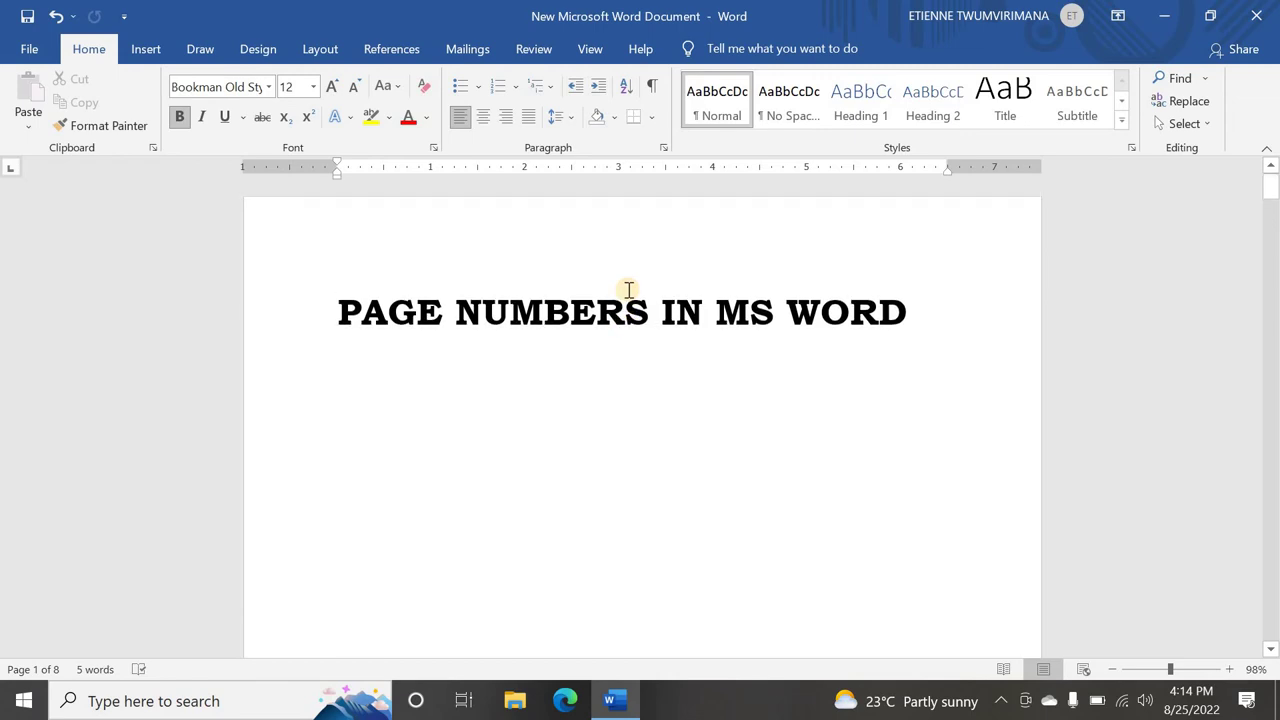
pyautogui.scroll(-6, 627, 290)
pyautogui.scroll(-10, 627, 290)
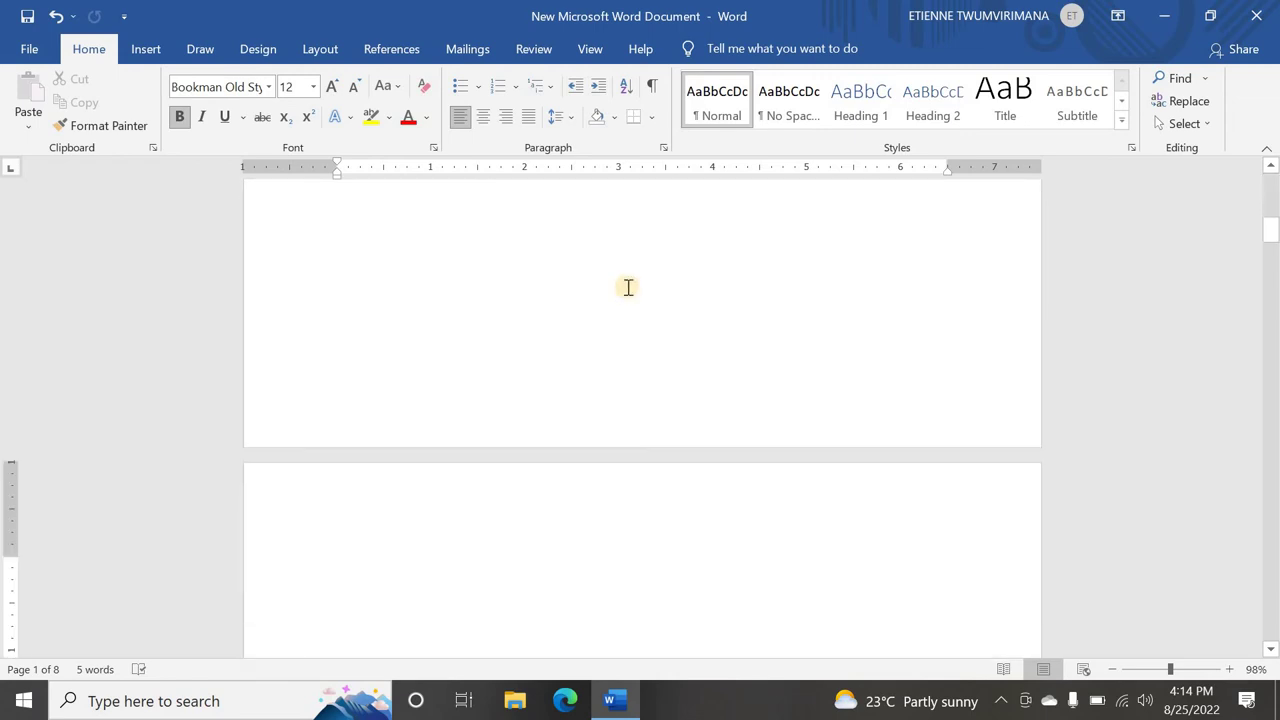
pyautogui.scroll(-20, 615, 293)
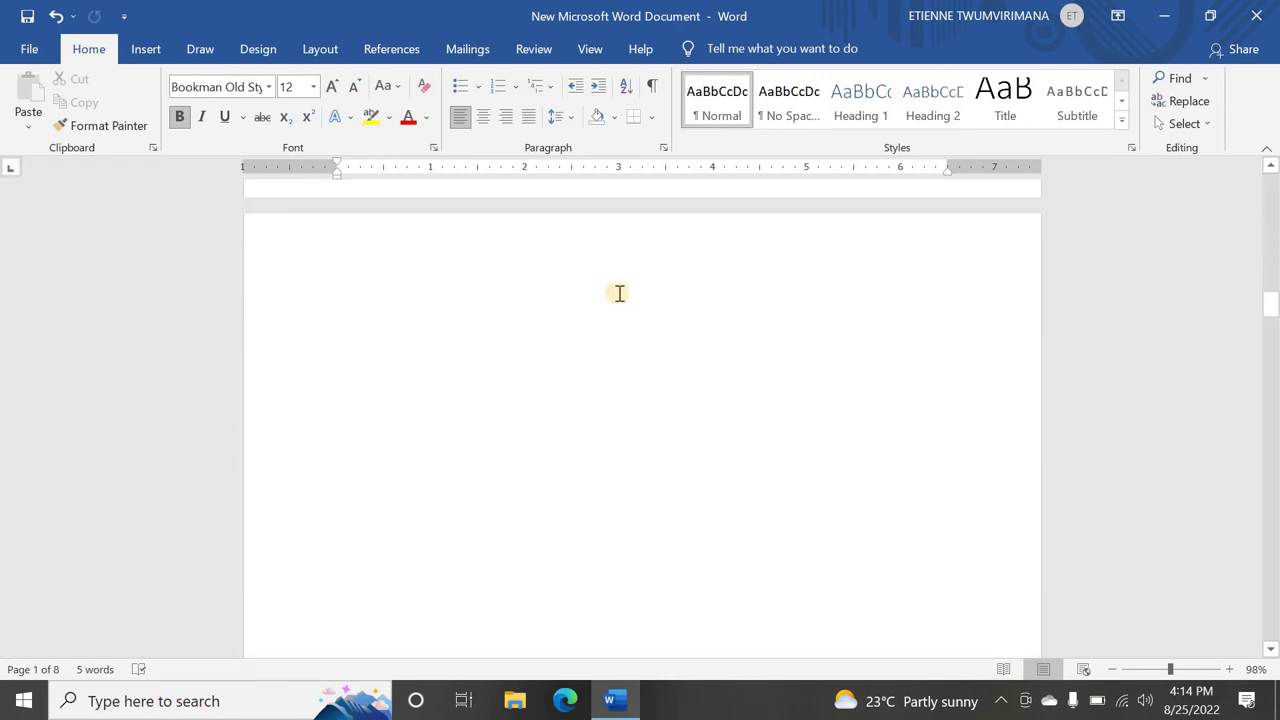
pyautogui.scroll(-3, 621, 291)
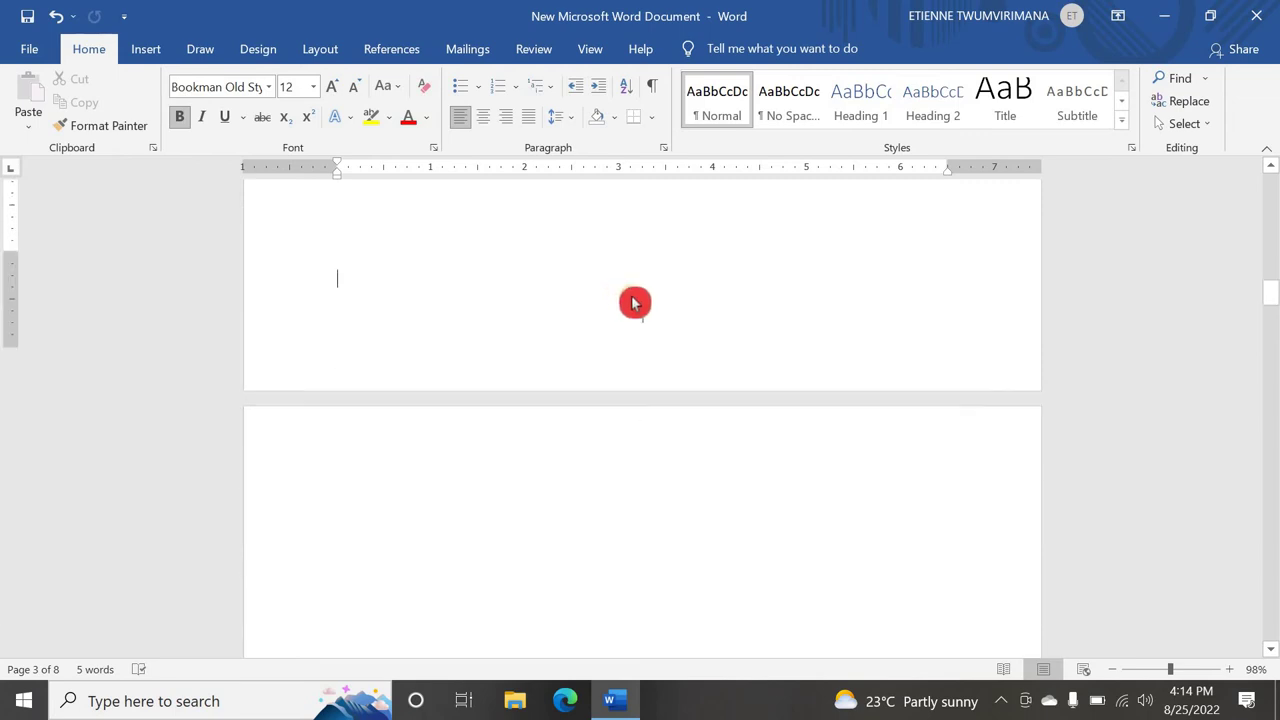
# - Examine the Roman page numbers at the bottom of page 2 and the pages that follow
pyautogui.click(669, 283)
pyautogui.click(663, 277)
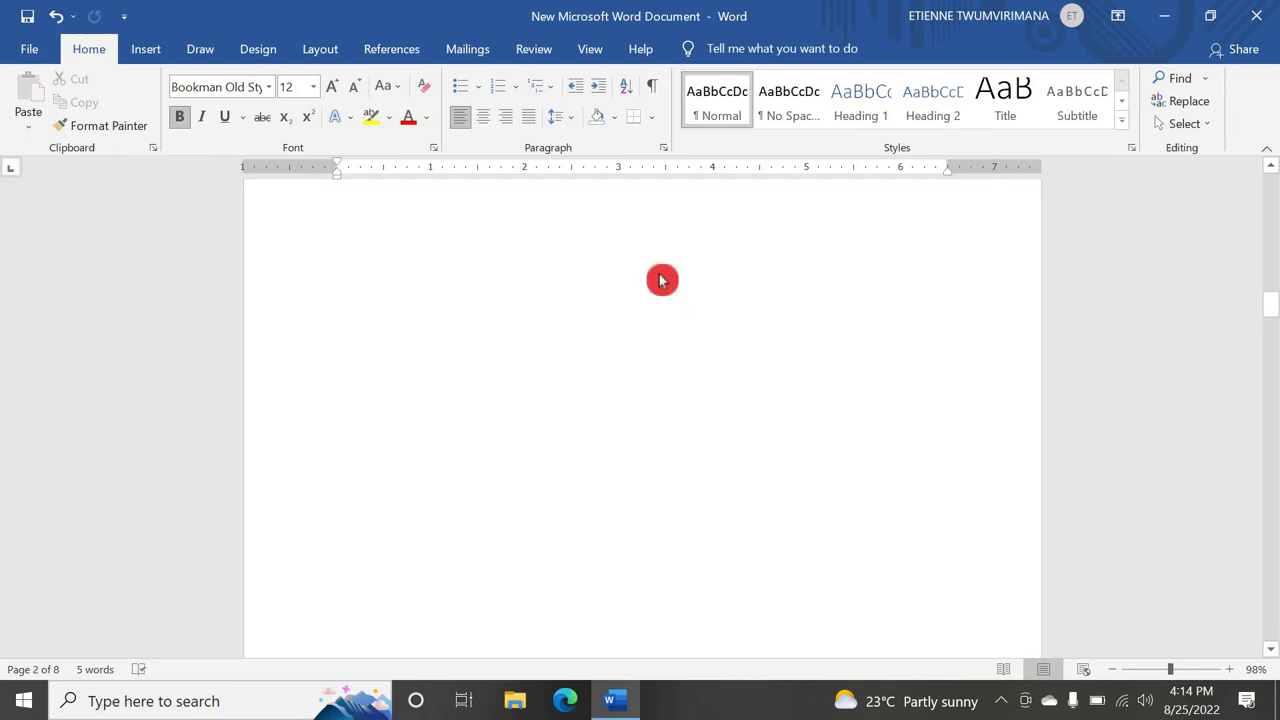
pyautogui.scroll(-1, 652, 278)
pyautogui.scroll(2, 658, 290)
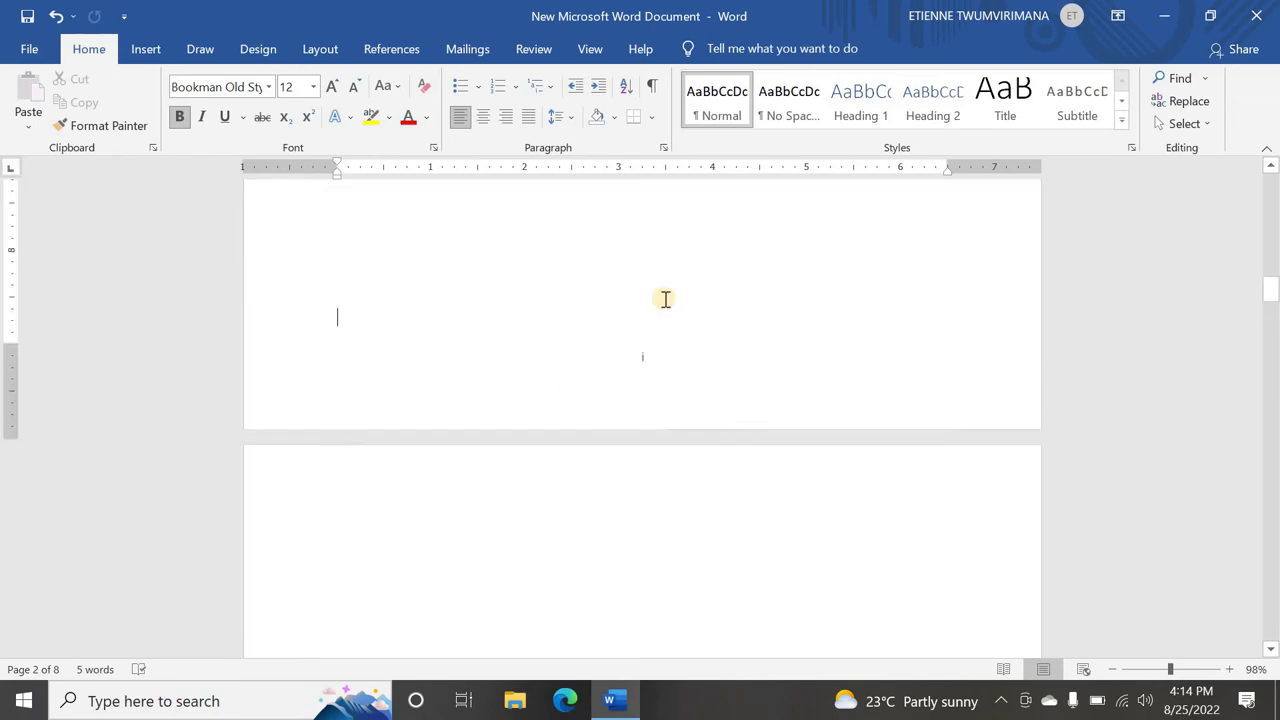
pyautogui.click(605, 376)
pyautogui.scroll(-1, 649, 365)
pyautogui.scroll(3, 648, 363)
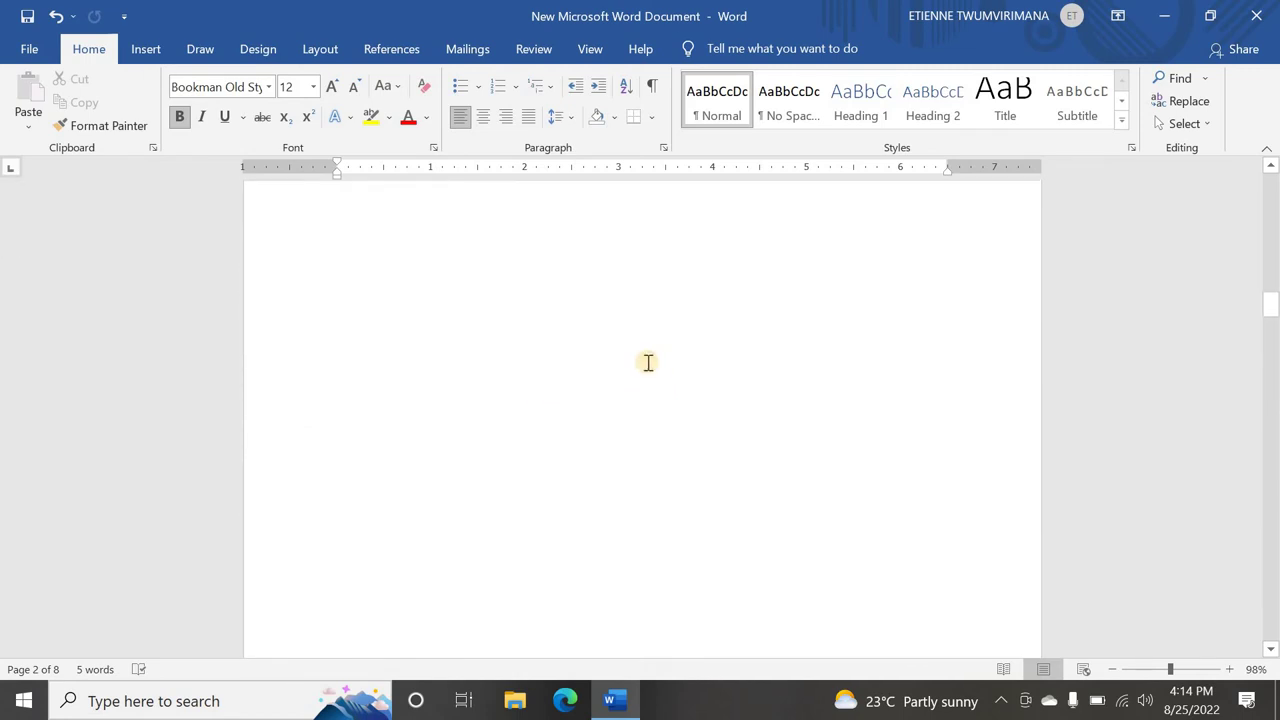
pyautogui.click(646, 362)
pyautogui.scroll(-4, 645, 361)
pyautogui.scroll(-2, 645, 361)
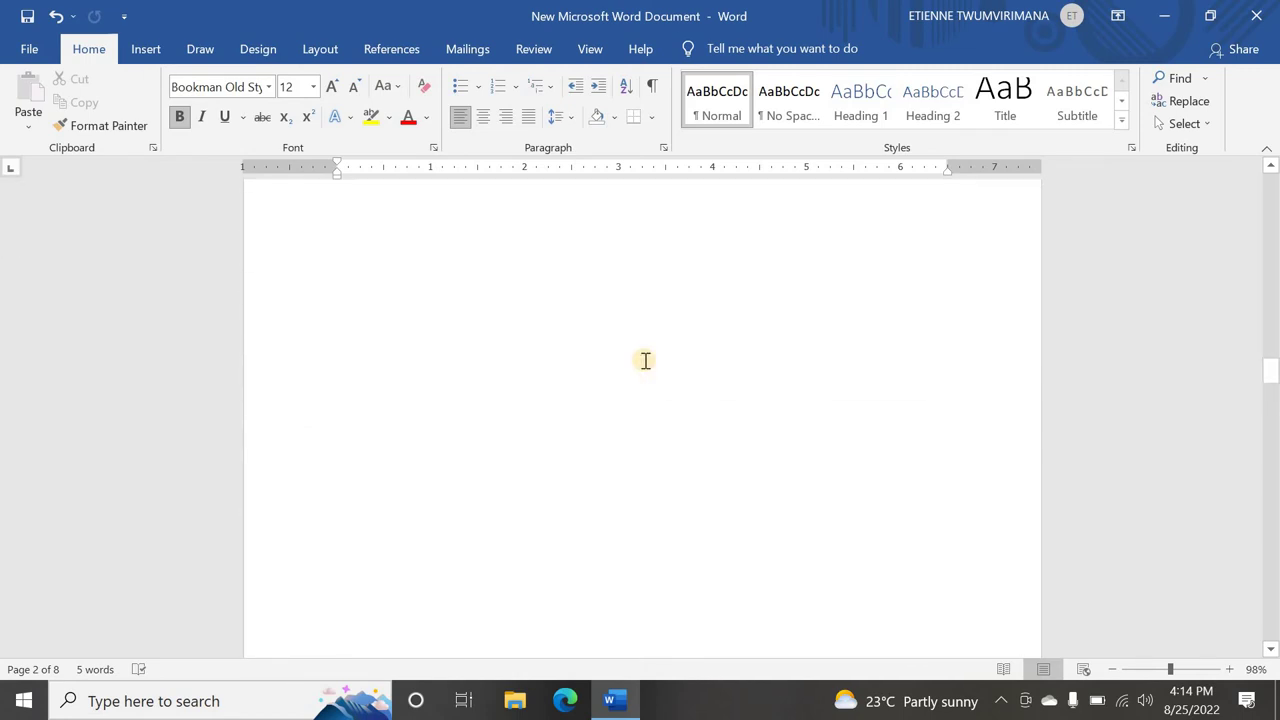
pyautogui.scroll(-5, 645, 362)
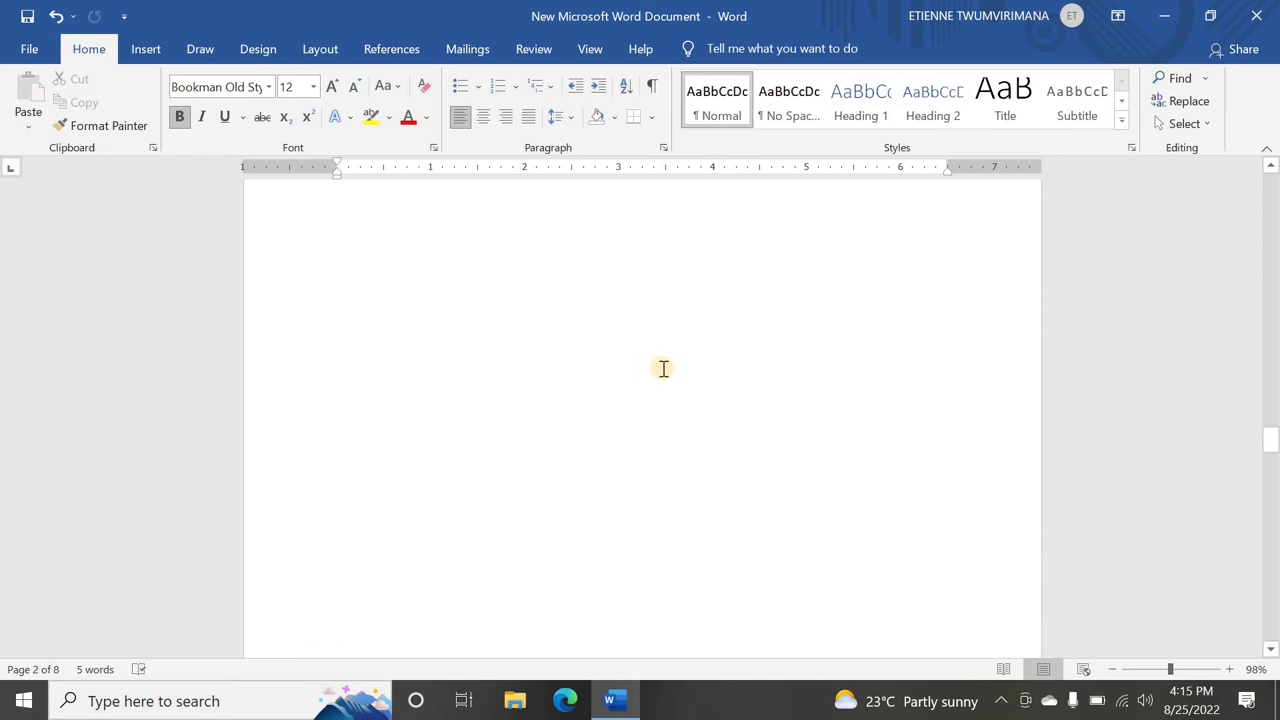
# - Add empty paragraphs at the end of the document until it extends to 10 pages
pyautogui.moveTo(1270, 440)
pyautogui.mouseDown()
pyautogui.moveTo(1277, 514)
pyautogui.moveTo(1274, 482)
pyautogui.moveTo(1246, 629)
pyautogui.moveTo(1166, 651)
pyautogui.moveTo(1140, 630)
pyautogui.mouseUp()
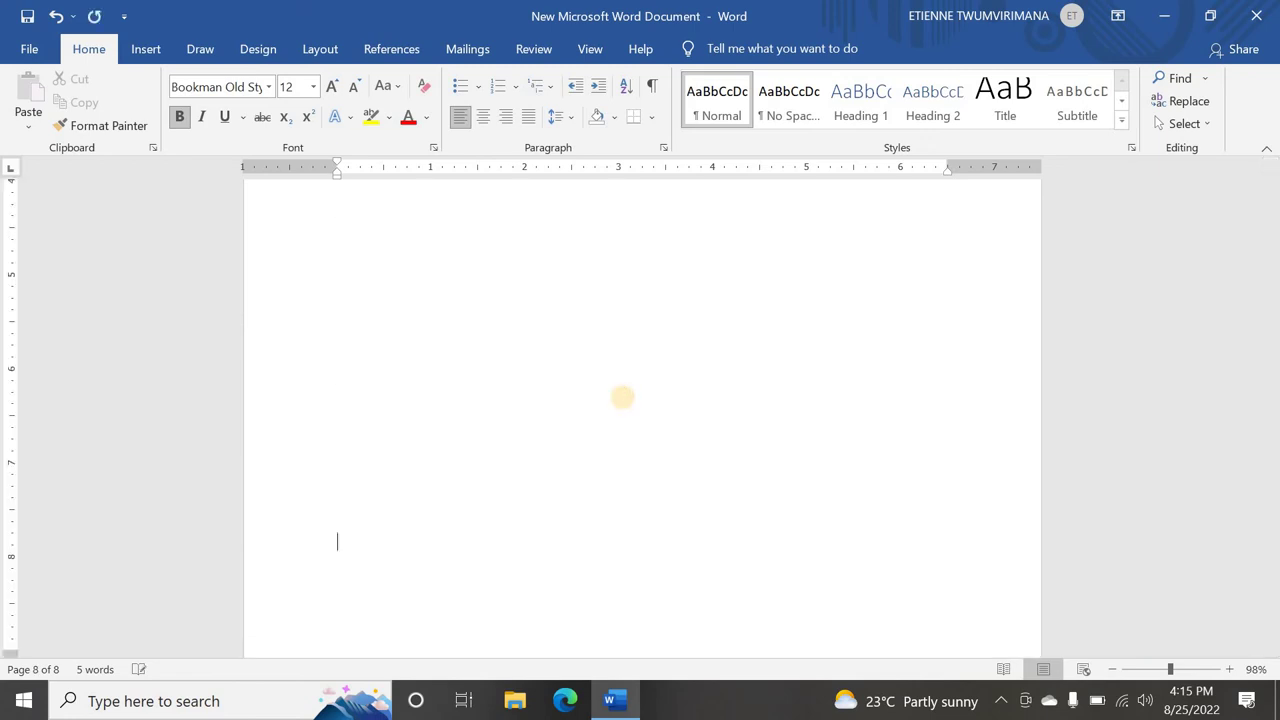
pyautogui.press('Return')
pyautogui.press('Return')
pyautogui.press('Return')
pyautogui.press('Return')
pyautogui.press('Return')
pyautogui.press('Return')
pyautogui.press('Return')
pyautogui.press('Return')
pyautogui.press('Return')
pyautogui.press('Return')
pyautogui.press('Return')
pyautogui.press('Return')
pyautogui.press('Return')
pyautogui.press('Return')
pyautogui.press('Return')
pyautogui.press('Return')
pyautogui.press('Return')
pyautogui.press('Return')
pyautogui.press('Return')
pyautogui.press('Return')
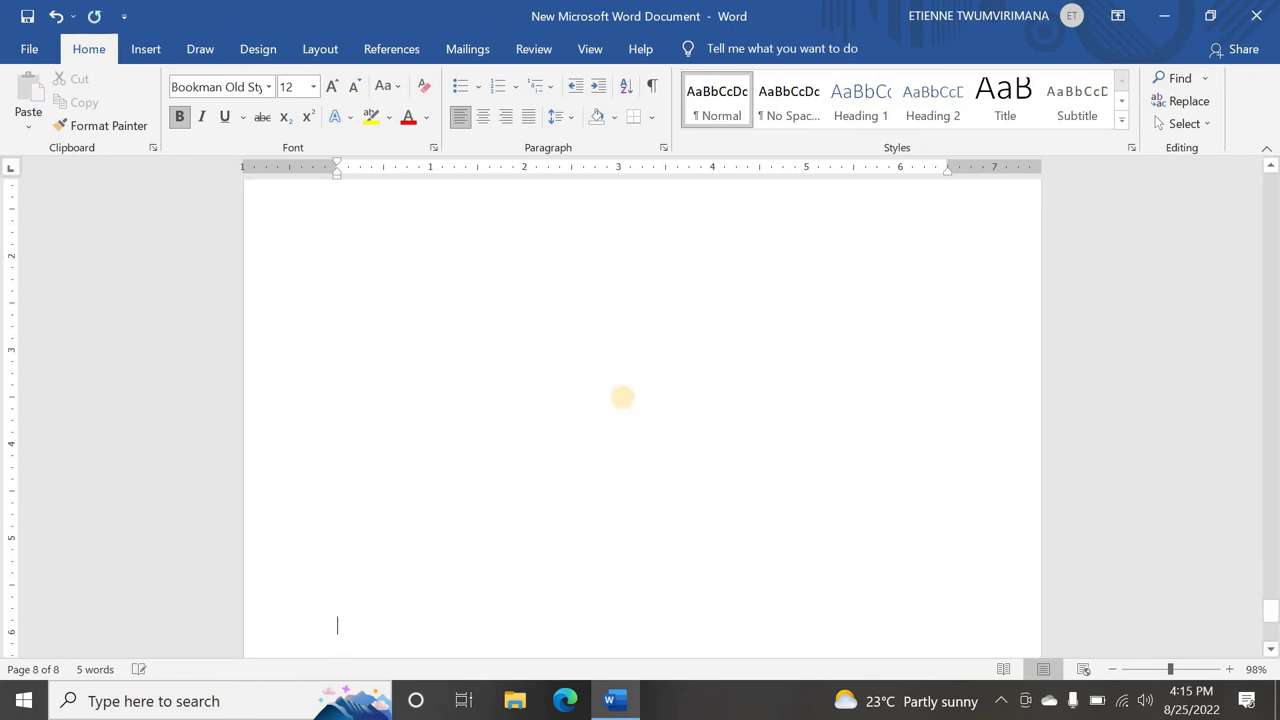
pyautogui.press('Return')
pyautogui.press('Return')
pyautogui.press('Return')
pyautogui.press('Return')
pyautogui.press('Return')
pyautogui.press('Return')
pyautogui.press('Return')
pyautogui.press('Return')
pyautogui.press('Return')
pyautogui.press('Return')
pyautogui.press('Return')
pyautogui.press('Return')
pyautogui.press('Return')
pyautogui.press('Return')
pyautogui.press('Return')
pyautogui.press('Return')
pyautogui.press('Return')
pyautogui.press('Return')
pyautogui.press('Return')
pyautogui.press('Return')
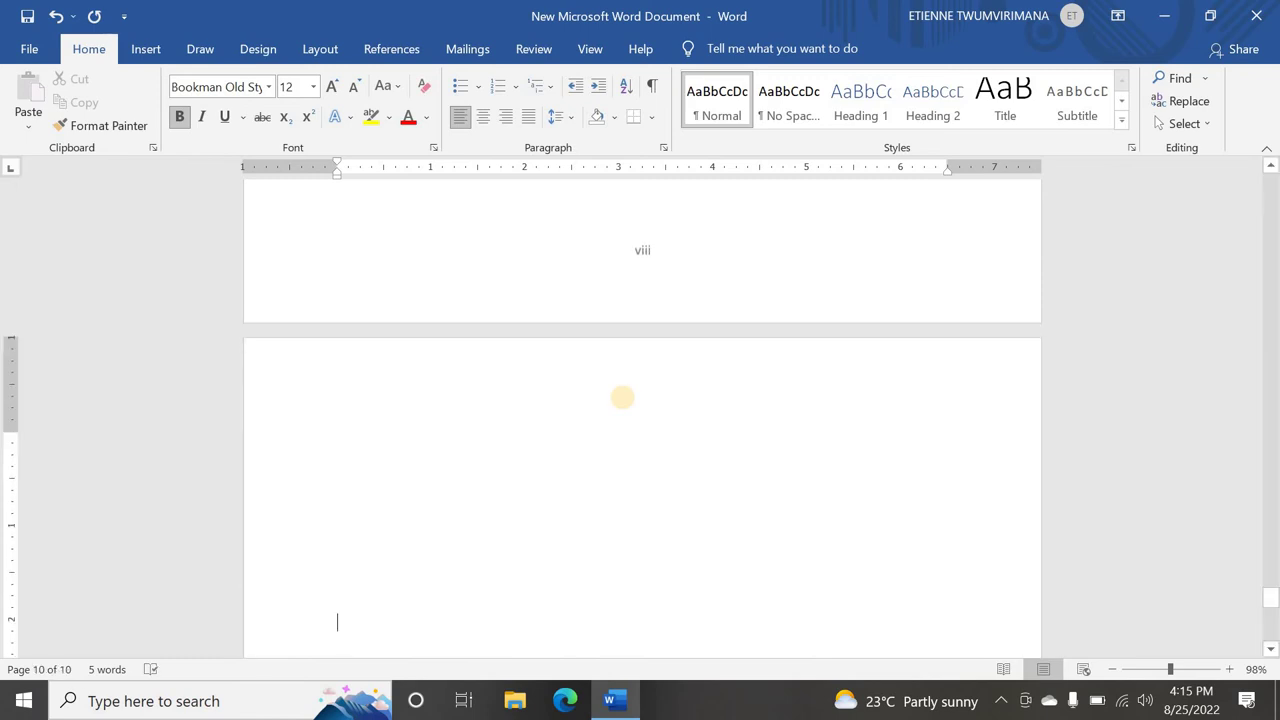
# - Examine the Roman page numbers from the end of the document back to page 5
pyautogui.scroll(5, 703, 380)
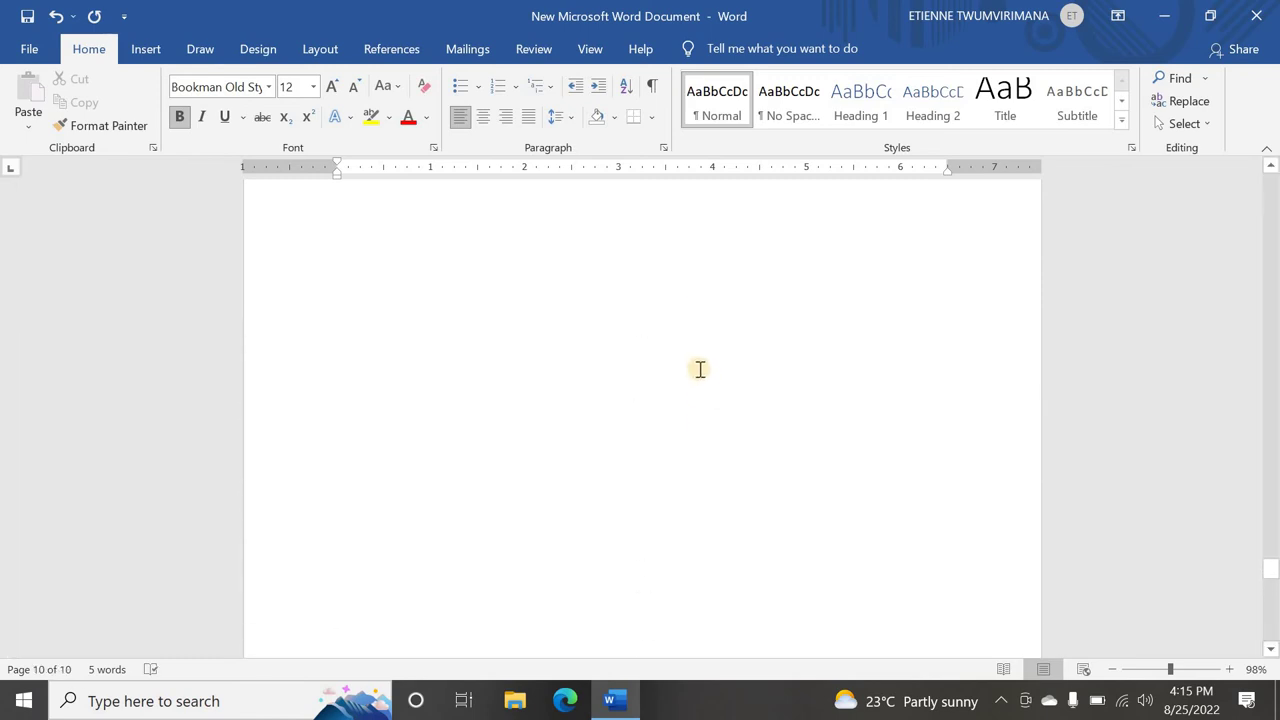
pyautogui.scroll(8, 700, 368)
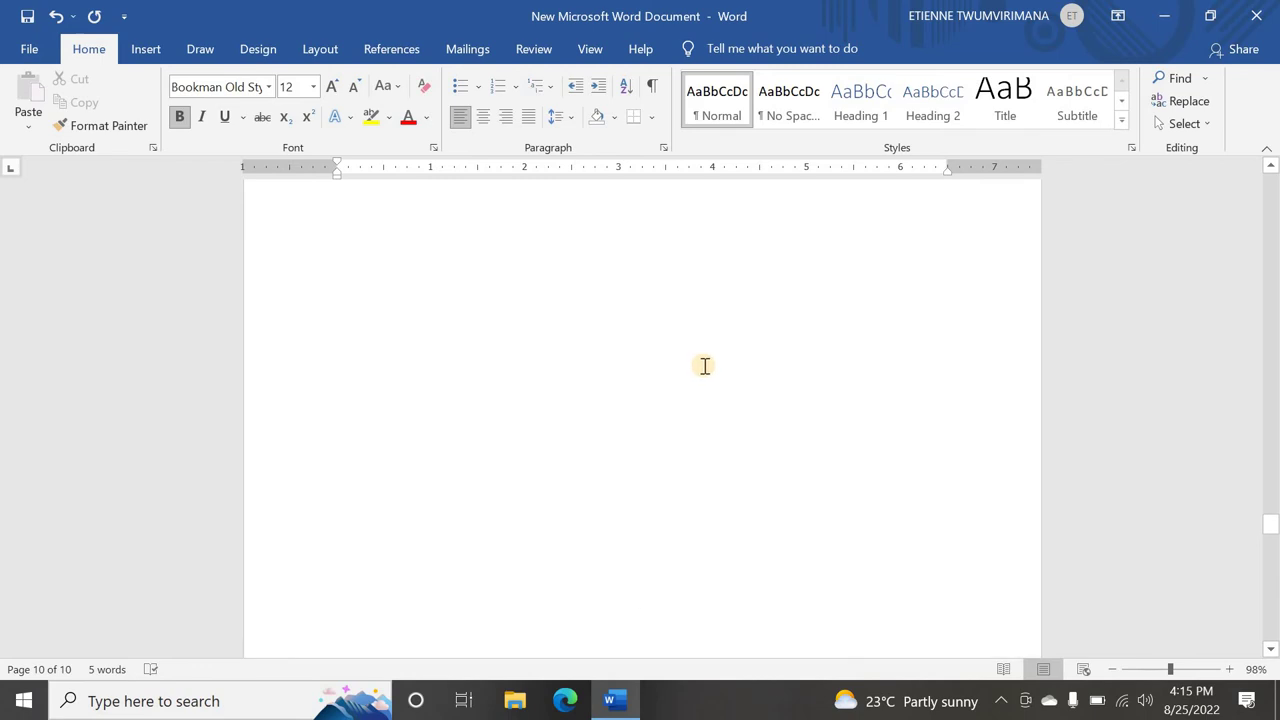
pyautogui.scroll(10, 707, 361)
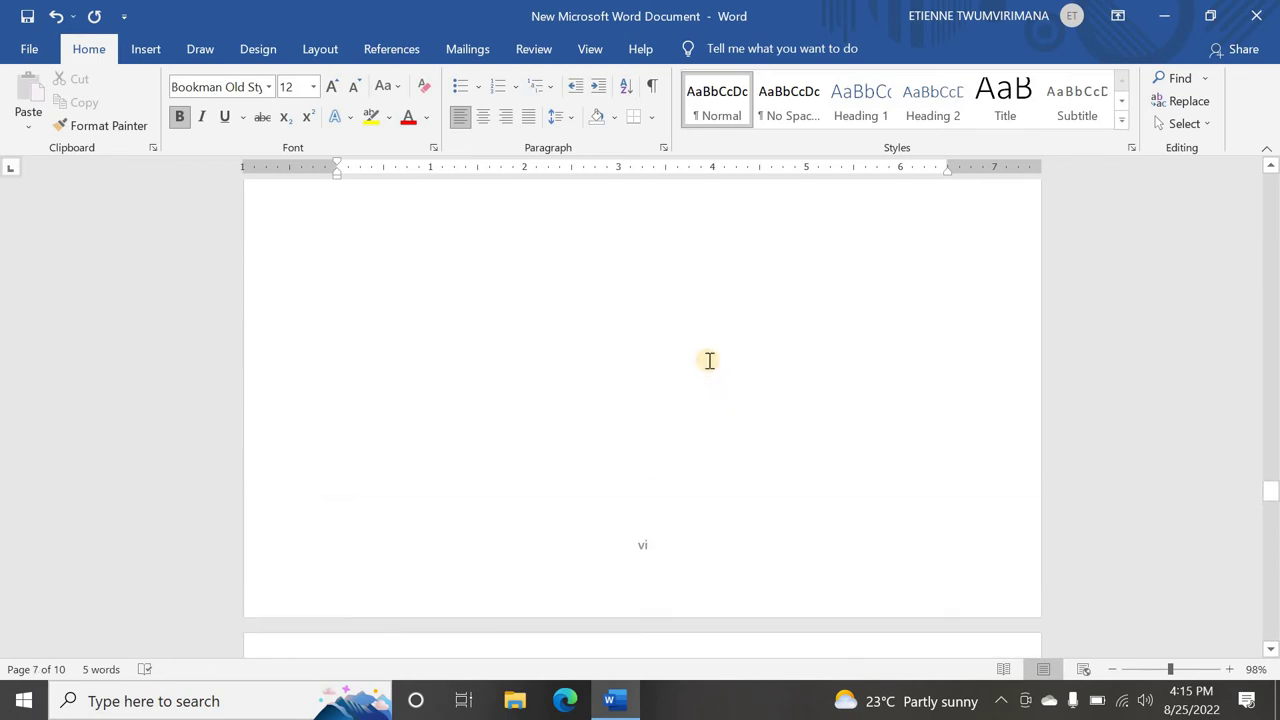
pyautogui.click(735, 346)
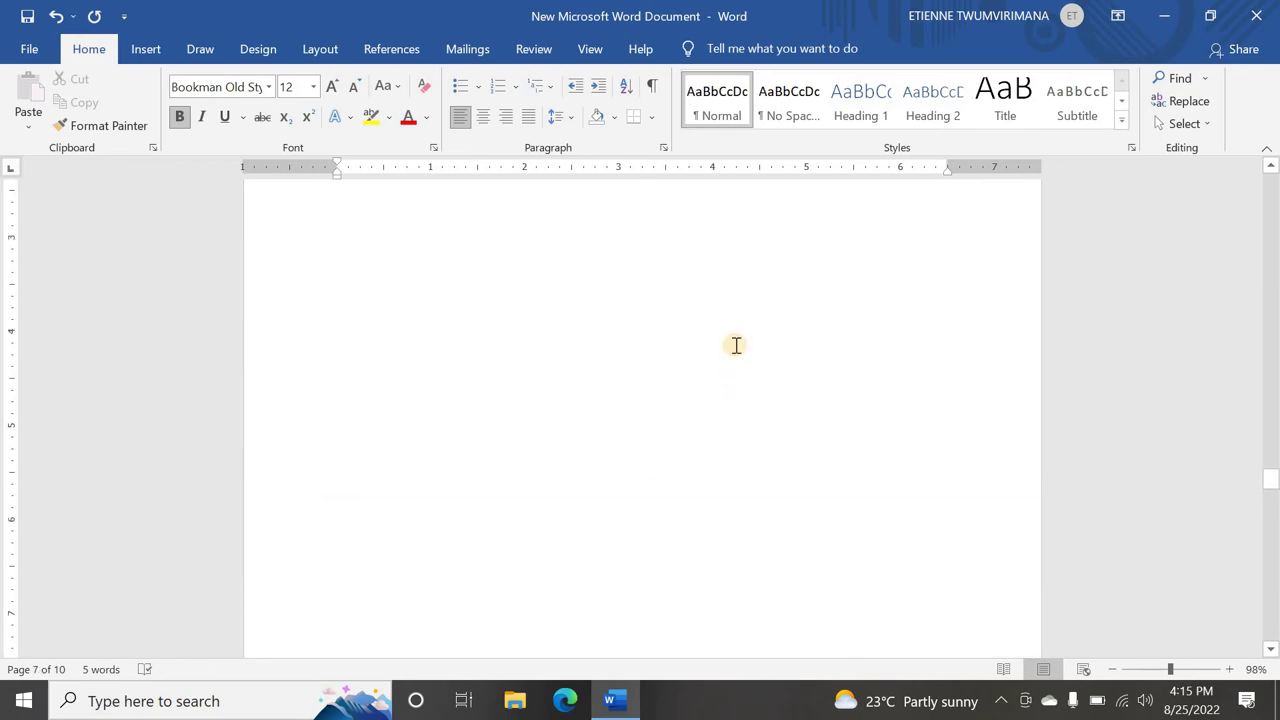
pyautogui.click(735, 347)
pyautogui.scroll(5, 732, 346)
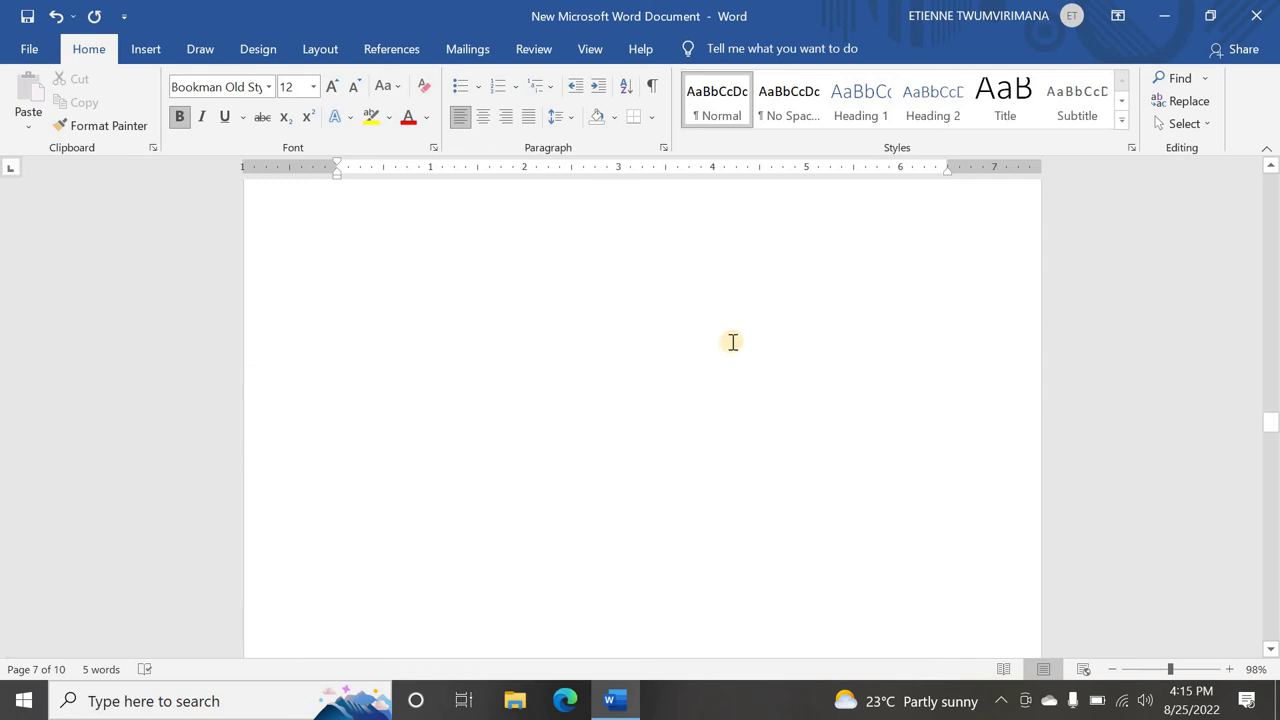
pyautogui.scroll(10, 733, 342)
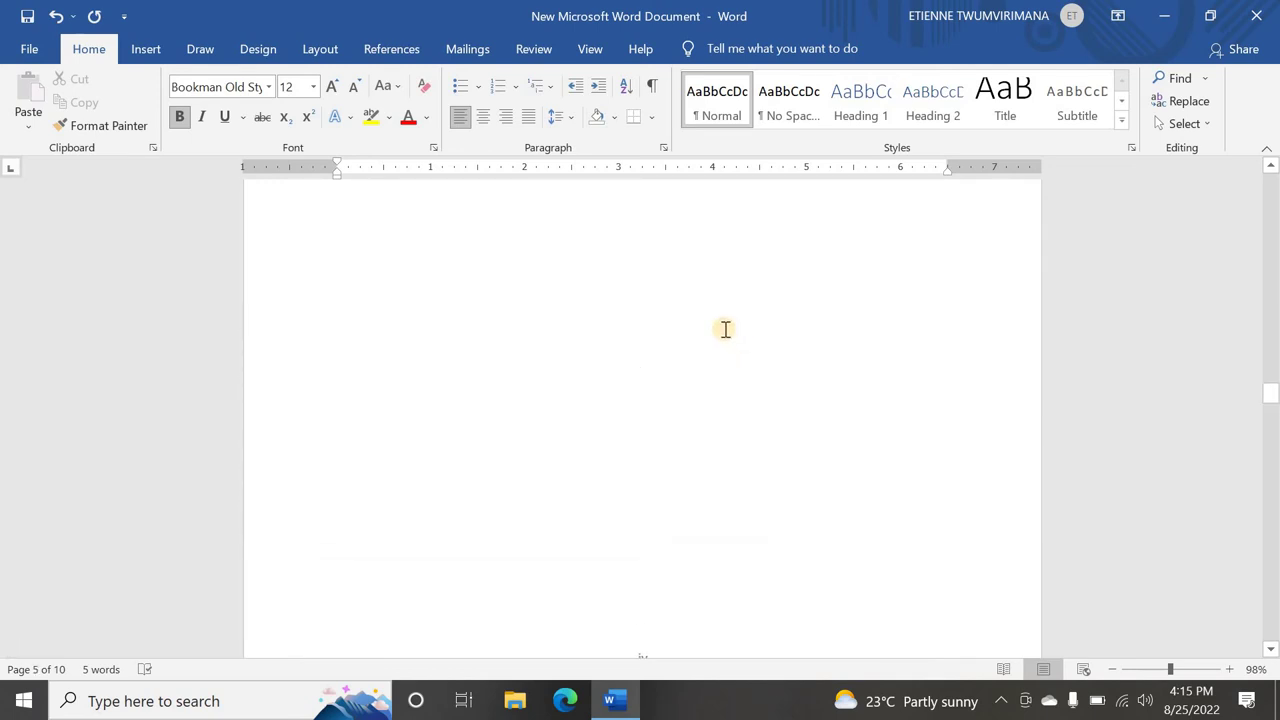
# - Place the cursor on the last line of page 5, just above its page number
pyautogui.click(725, 331)
pyautogui.scroll(-3, 723, 331)
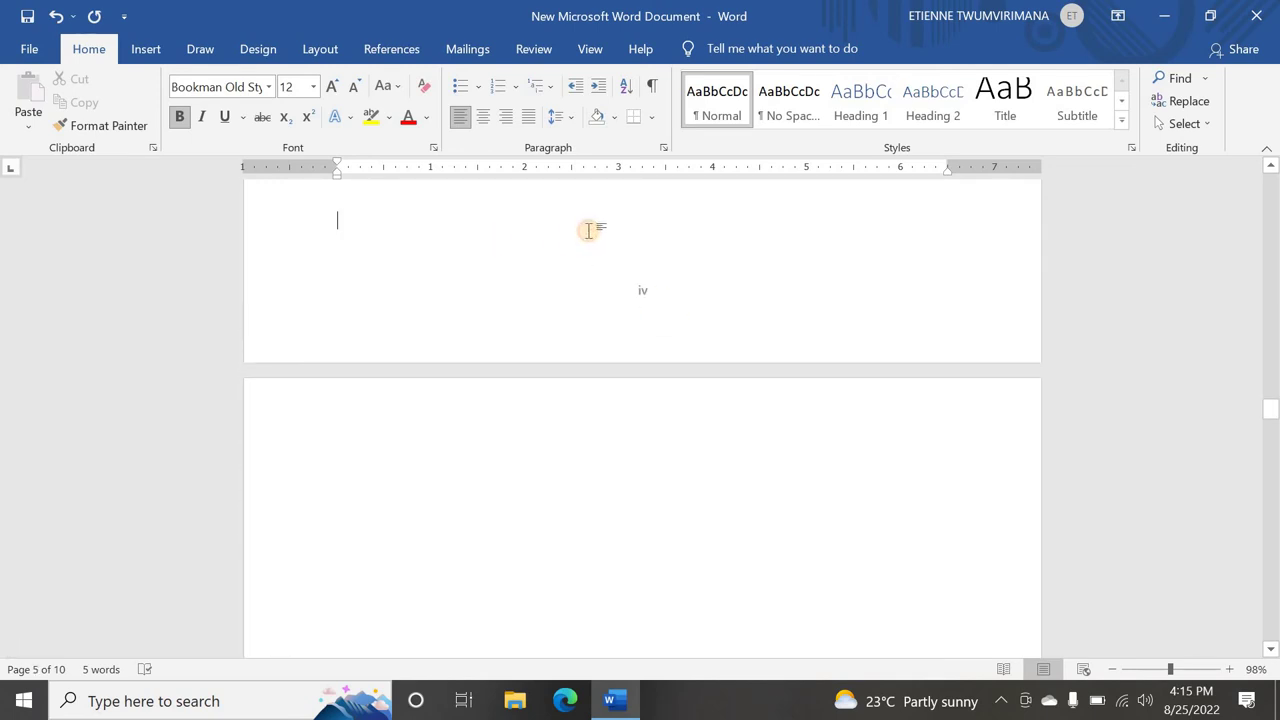
pyautogui.click(572, 334)
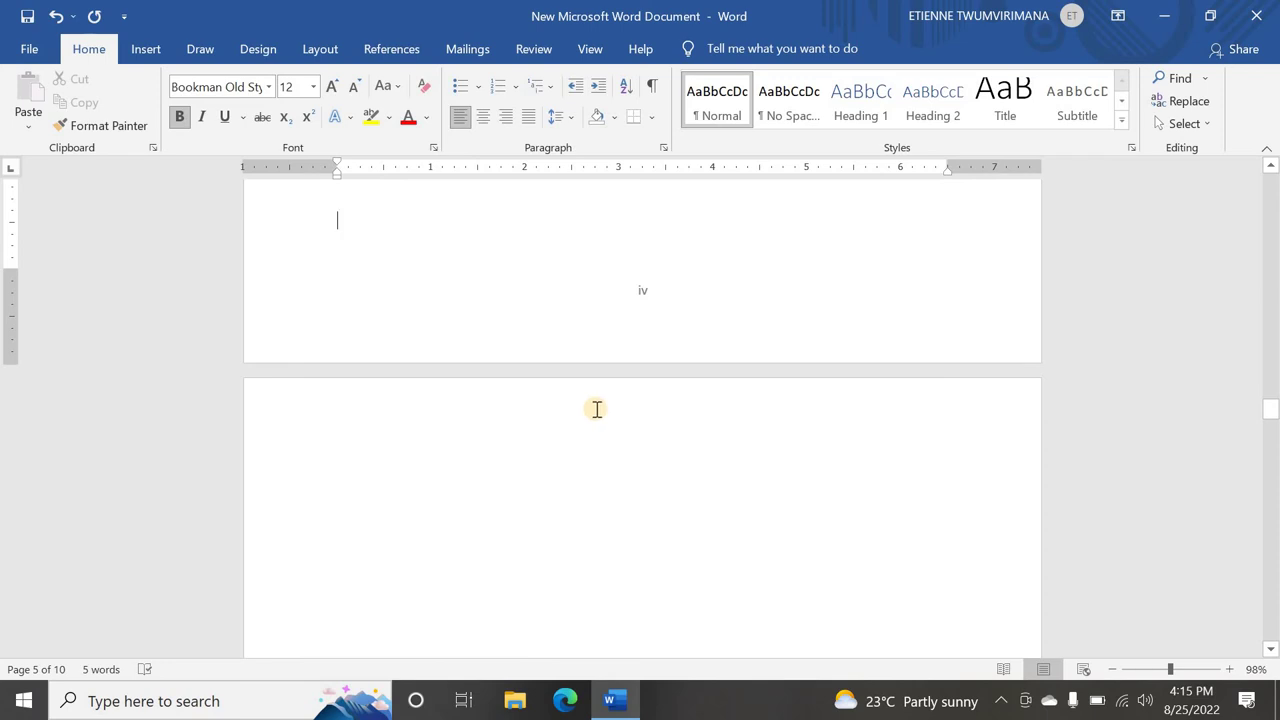
# - Insert a Next Page section break at the end of page 5
pyautogui.click(742, 359)
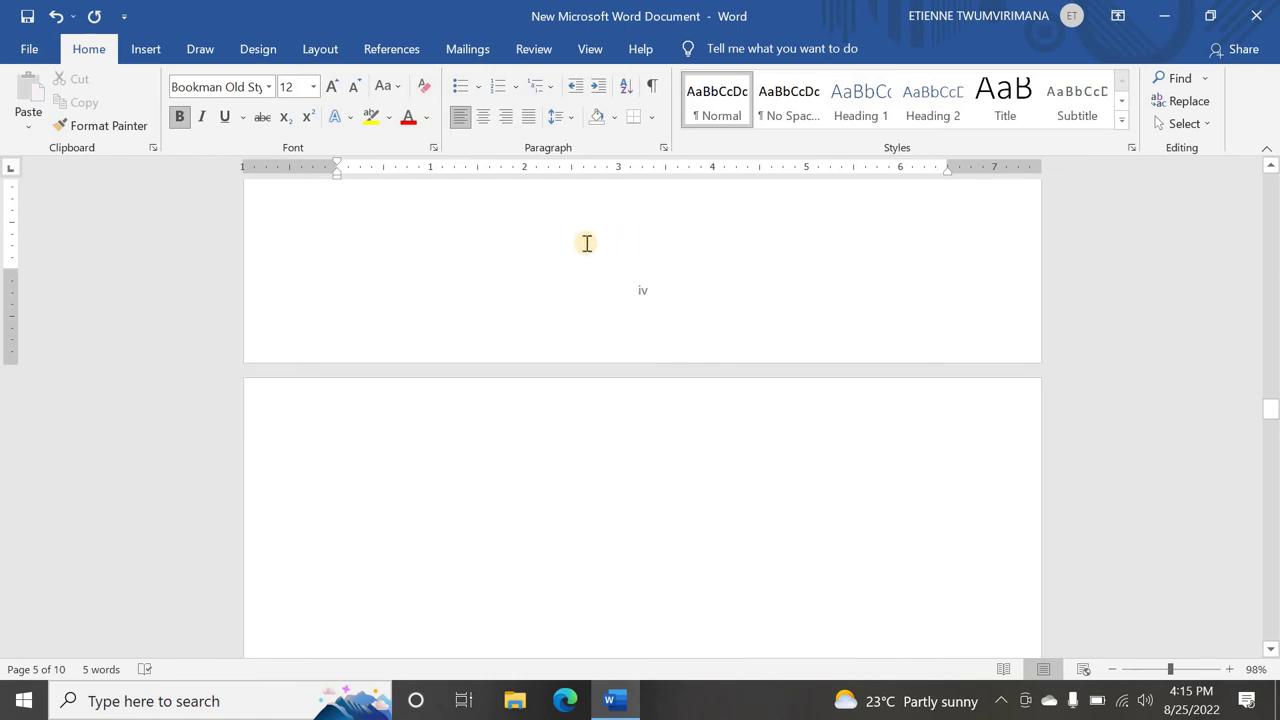
pyautogui.click(765, 318)
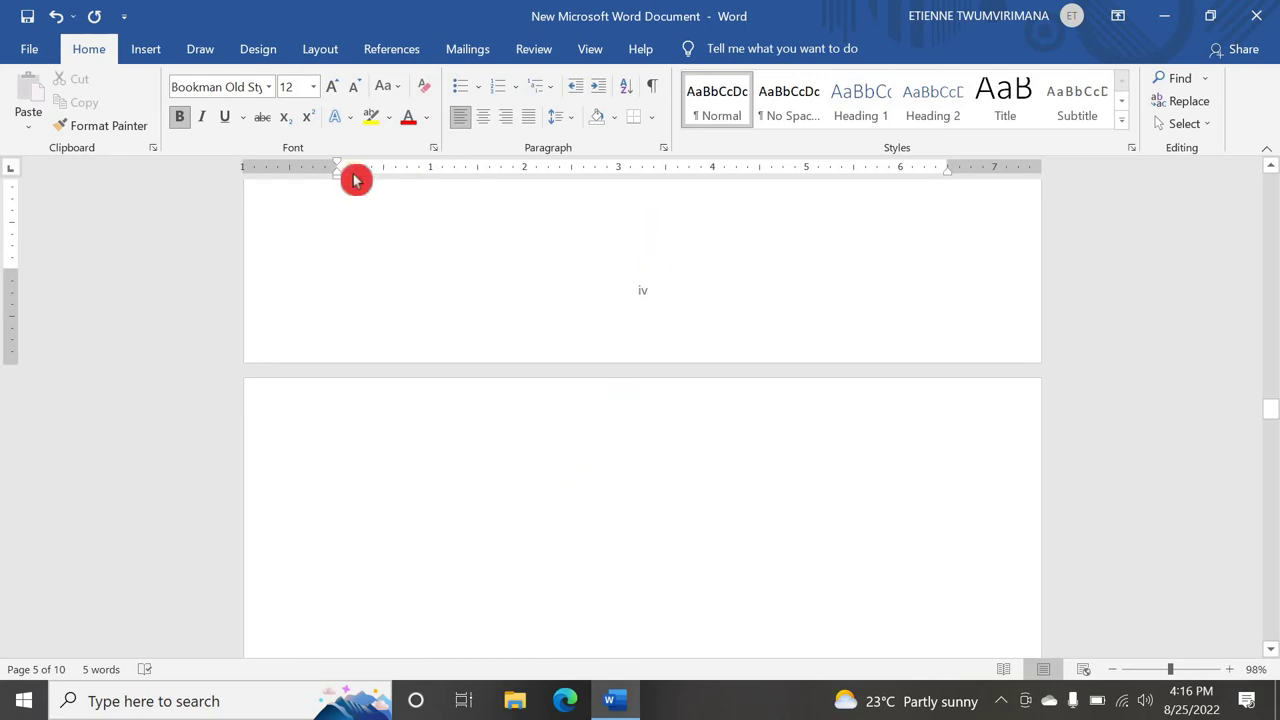
pyautogui.click(325, 50)
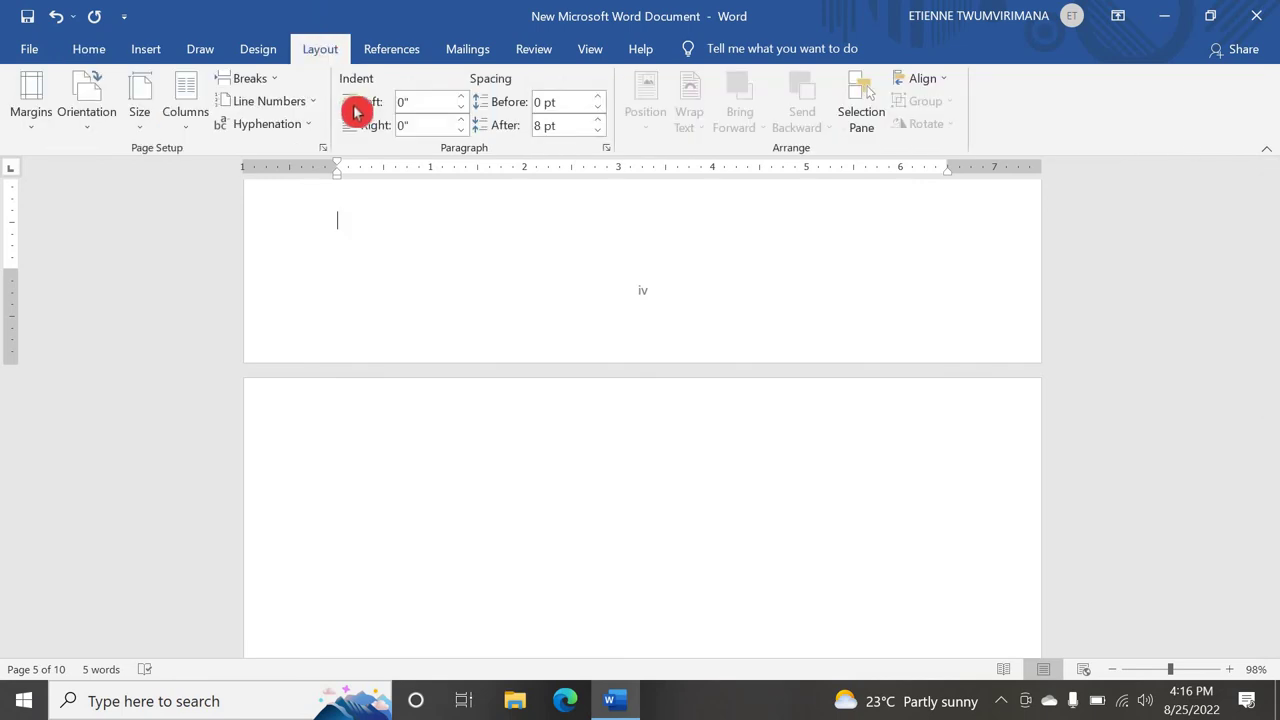
pyautogui.click(279, 83)
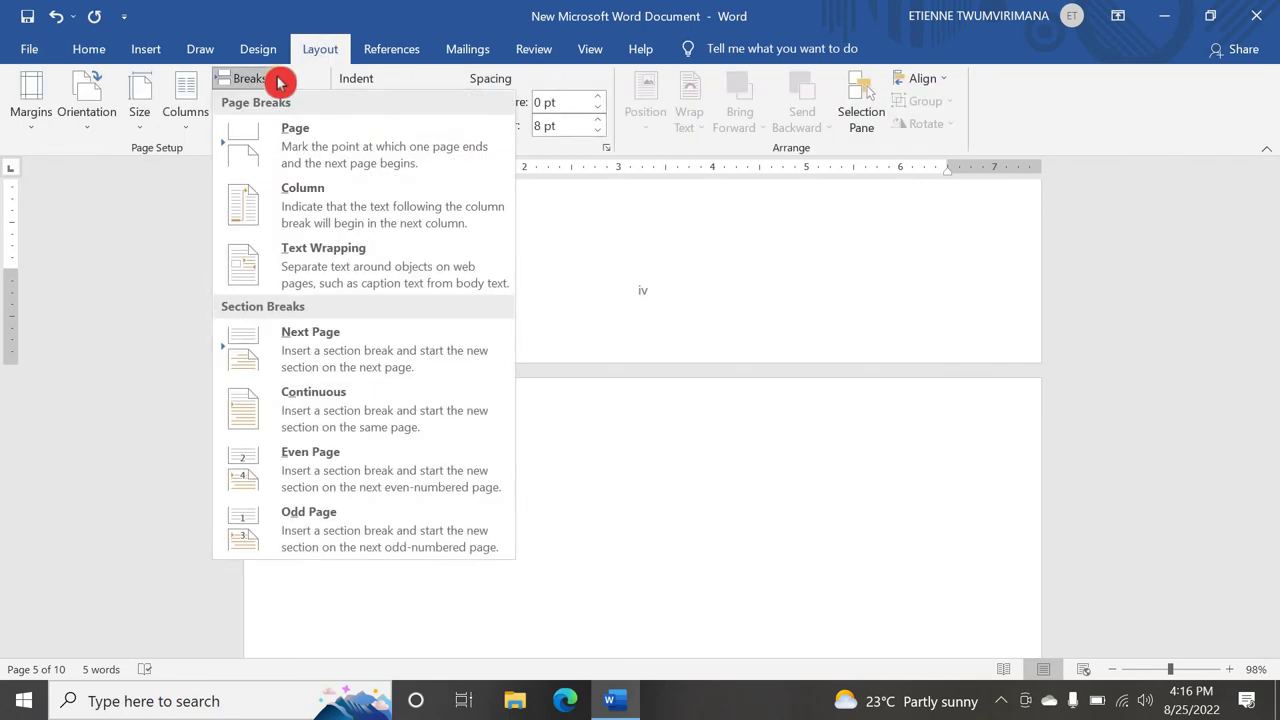
pyautogui.click(366, 350)
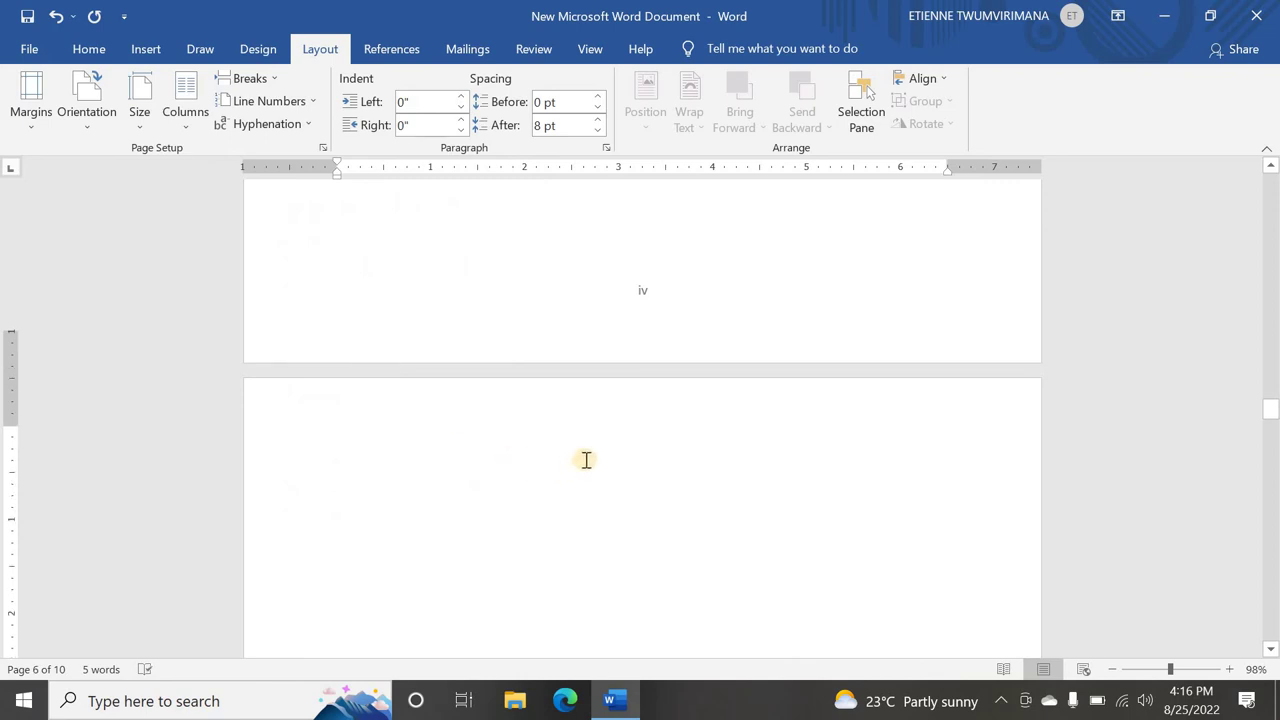
# - Examine the page numbers at the bottom of pages 5 and 6, on either side of the new section break
pyautogui.scroll(-5, 586, 460)
pyautogui.scroll(-4, 598, 439)
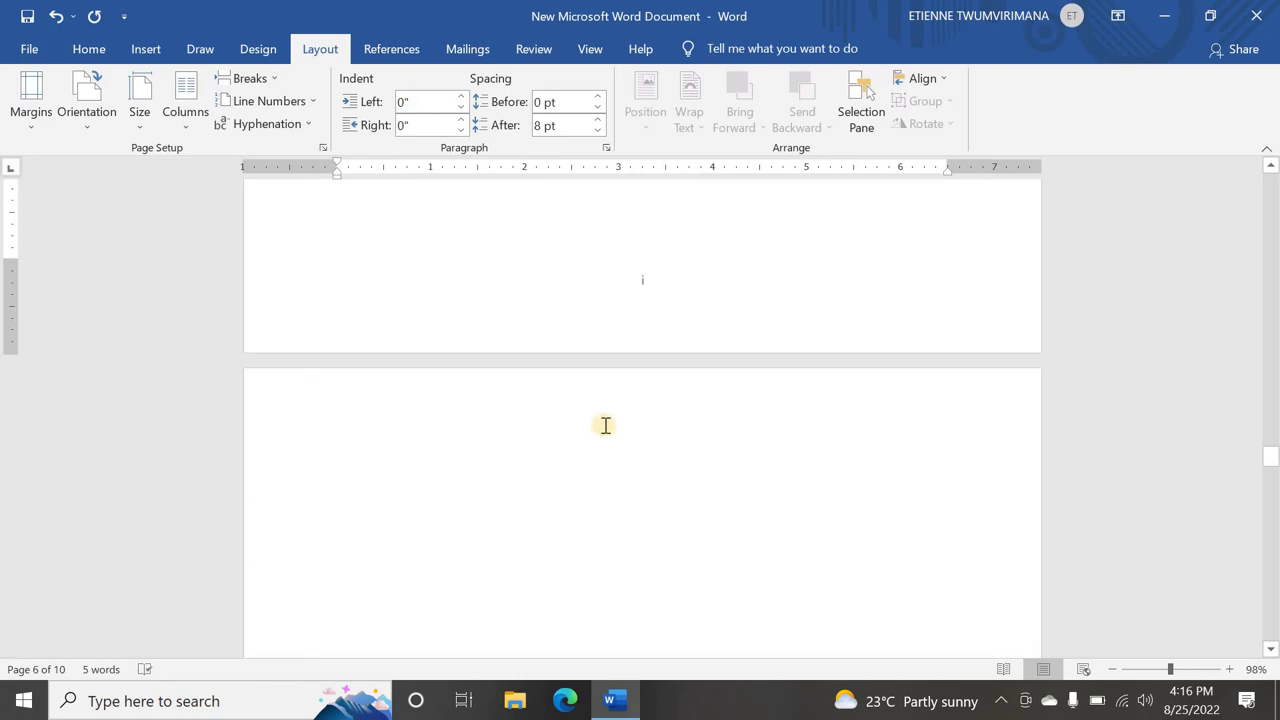
pyautogui.scroll(3, 615, 423)
pyautogui.scroll(2, 618, 417)
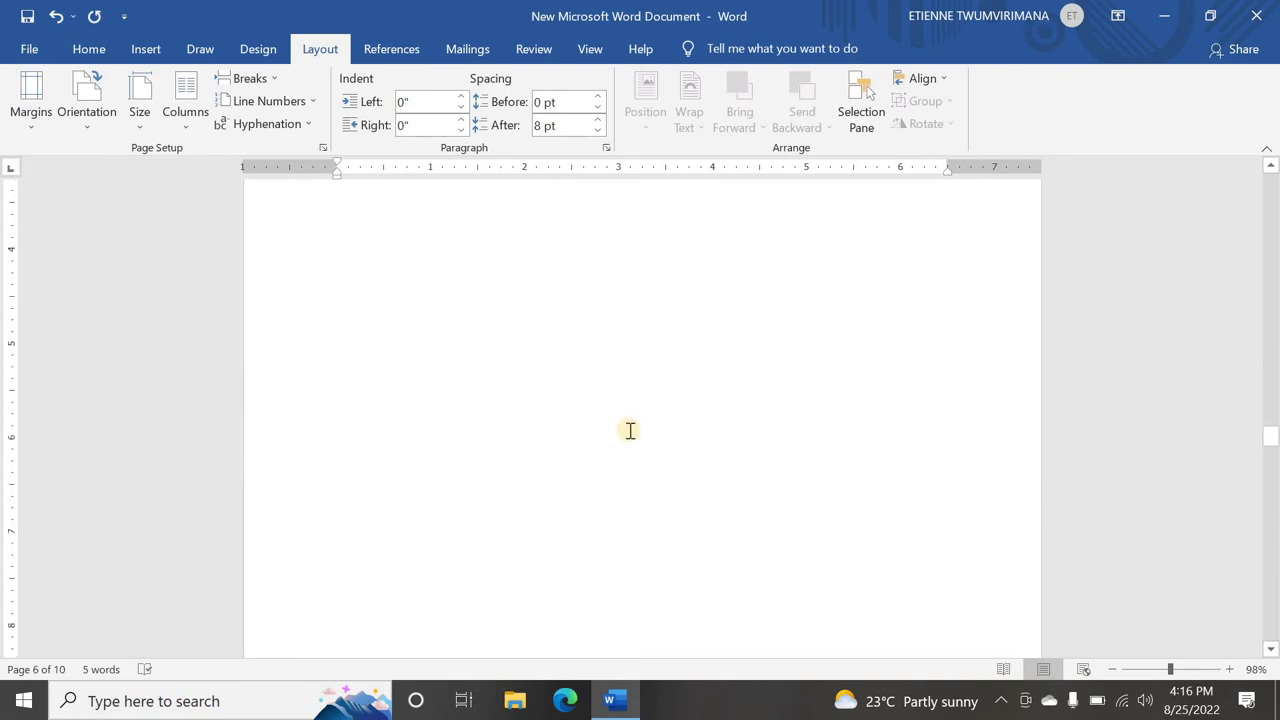
pyautogui.scroll(-4, 629, 423)
pyautogui.scroll(3, 640, 410)
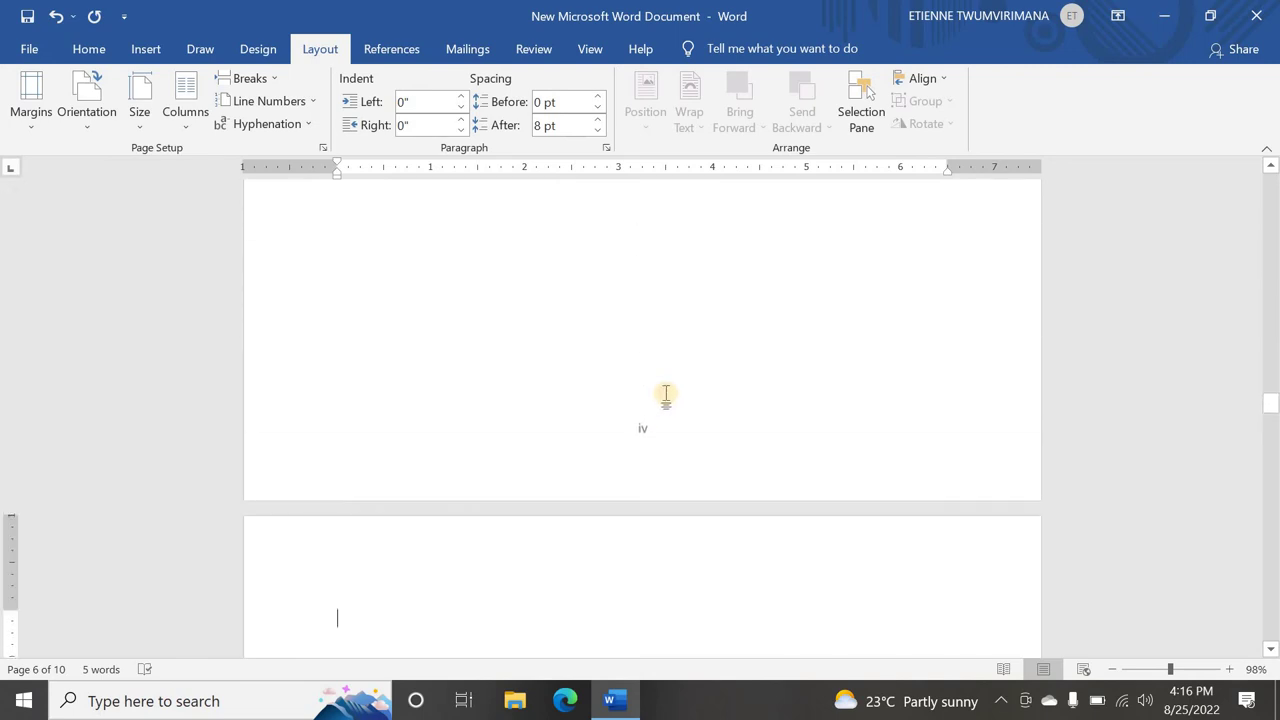
pyautogui.scroll(-10, 666, 395)
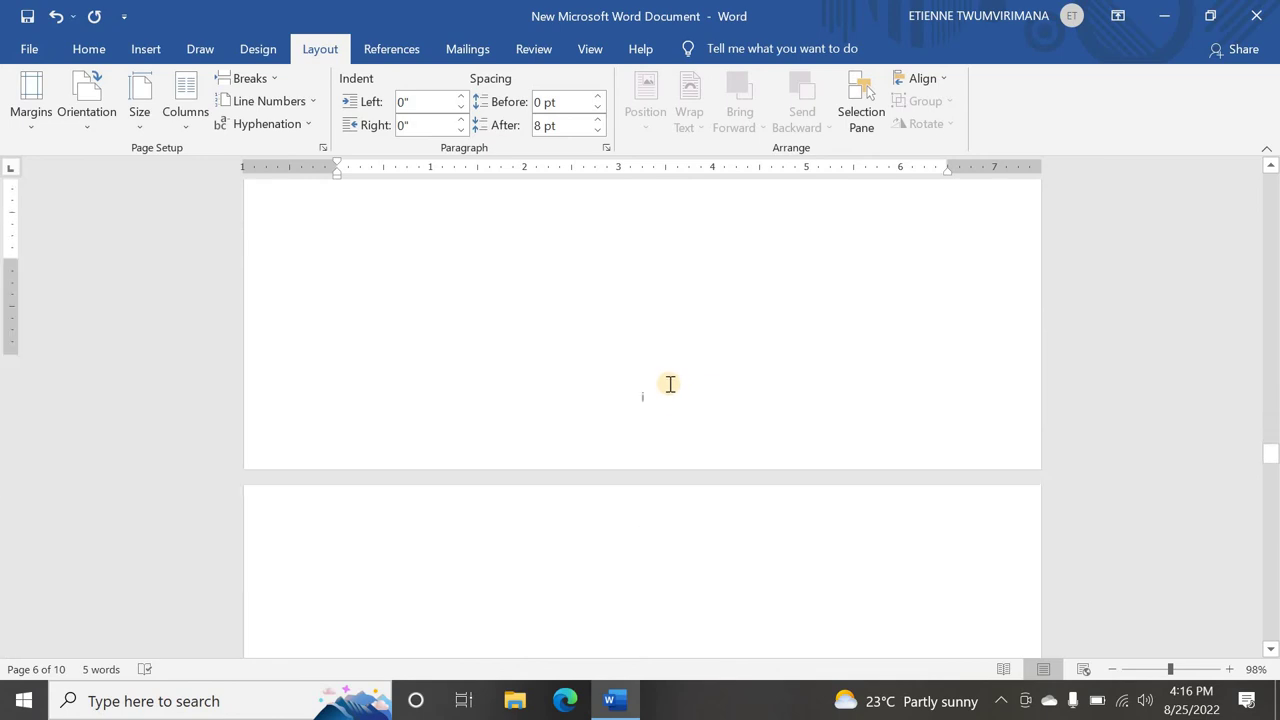
pyautogui.scroll(-4, 668, 372)
pyautogui.scroll(3, 666, 360)
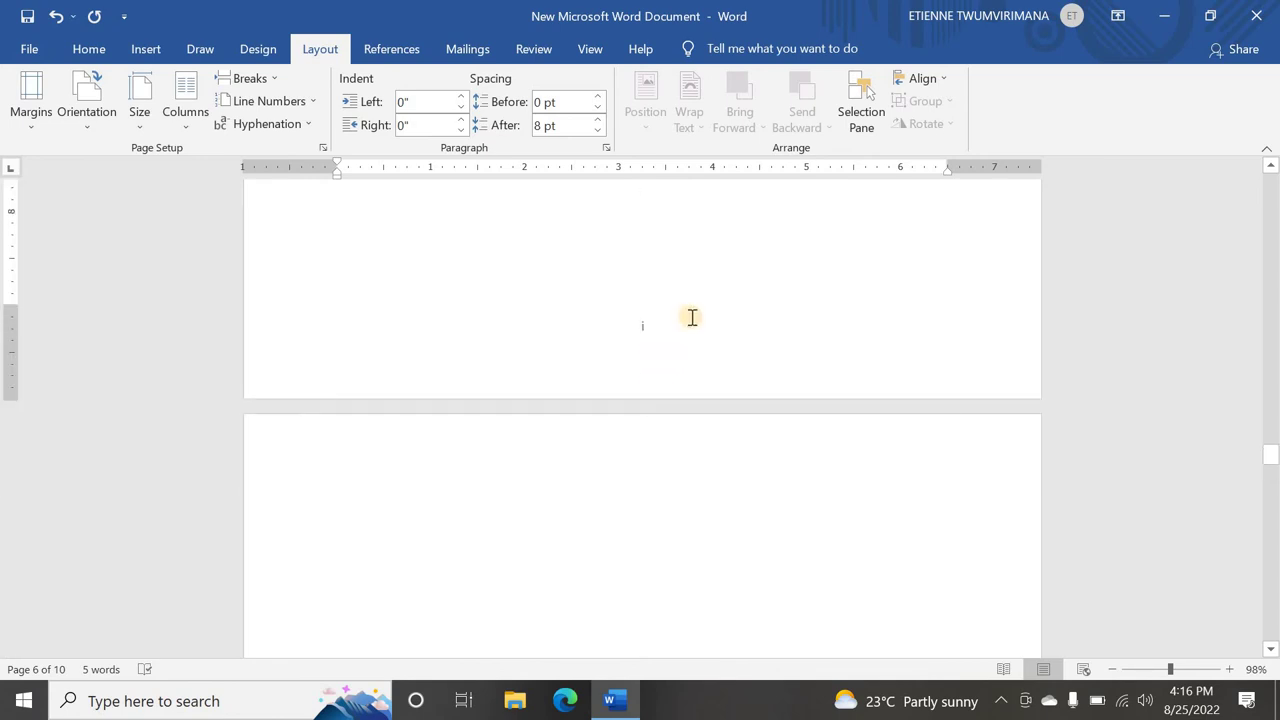
# - Open the Section 3 footer on page 6 for editing and select its page number
pyautogui.moveTo(628, 371); pyautogui.dragTo(665, 352)
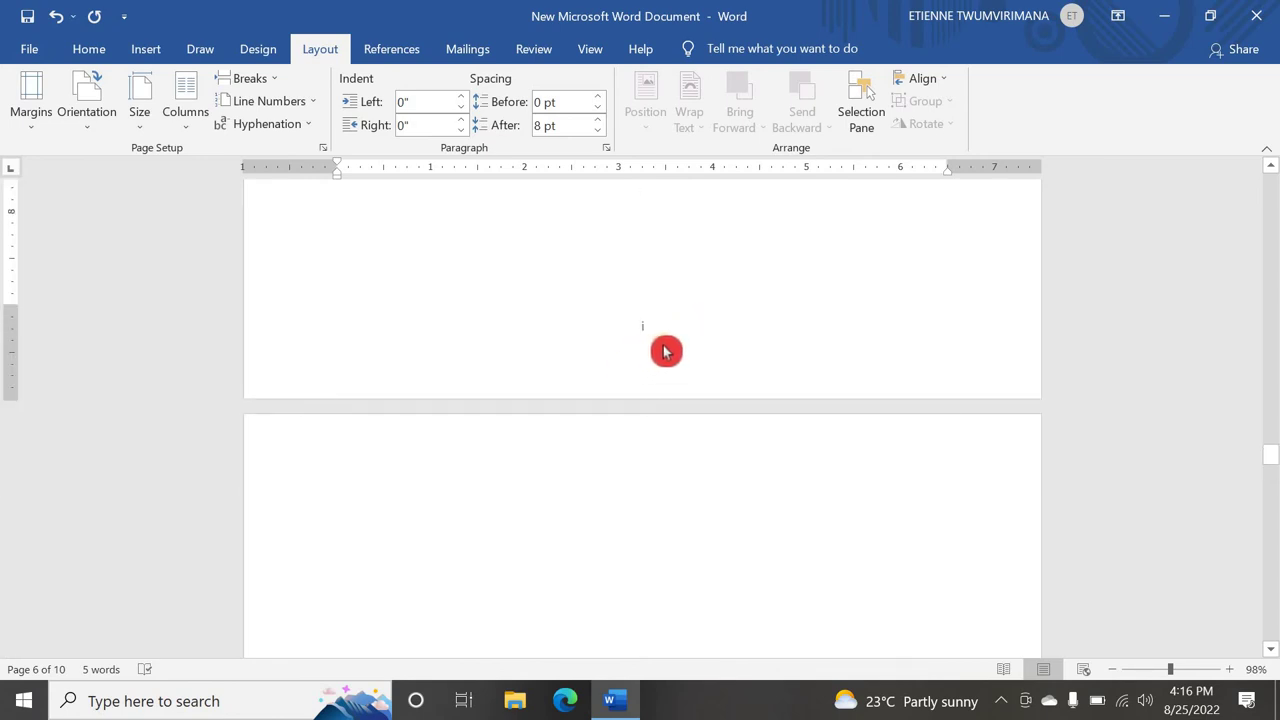
pyautogui.doubleClick(667, 346)
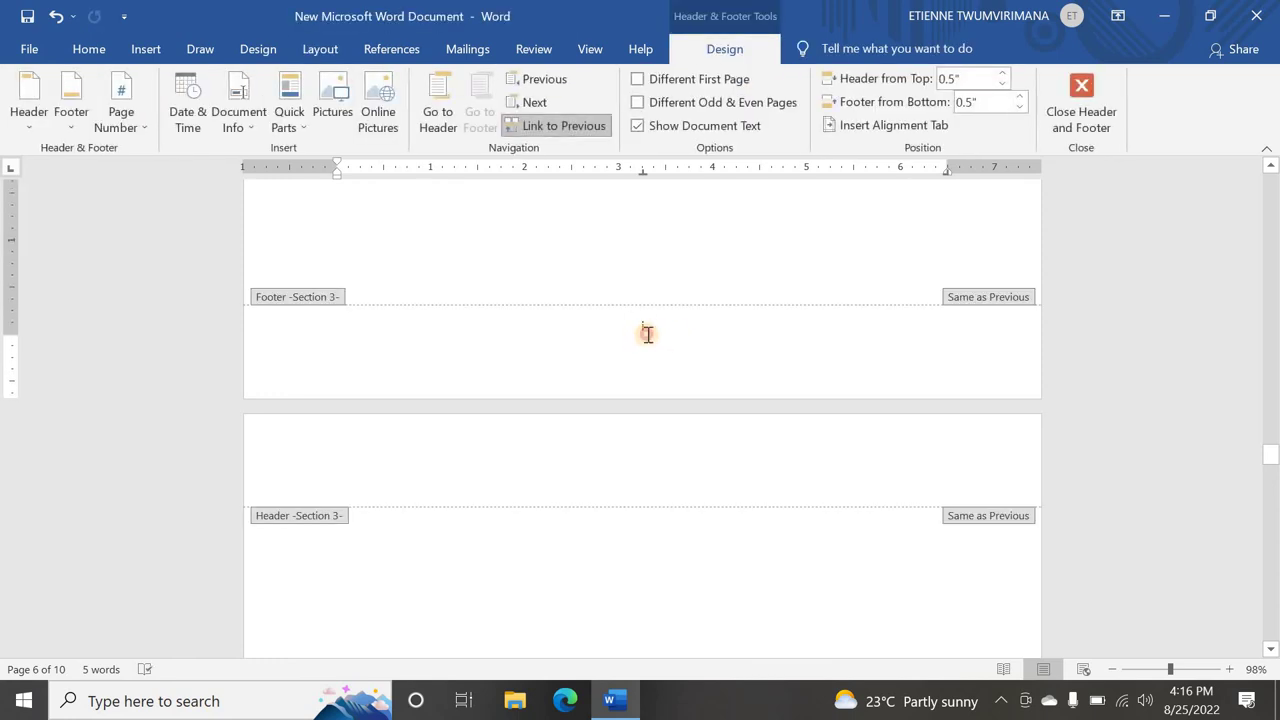
pyautogui.rightClick(645, 331)
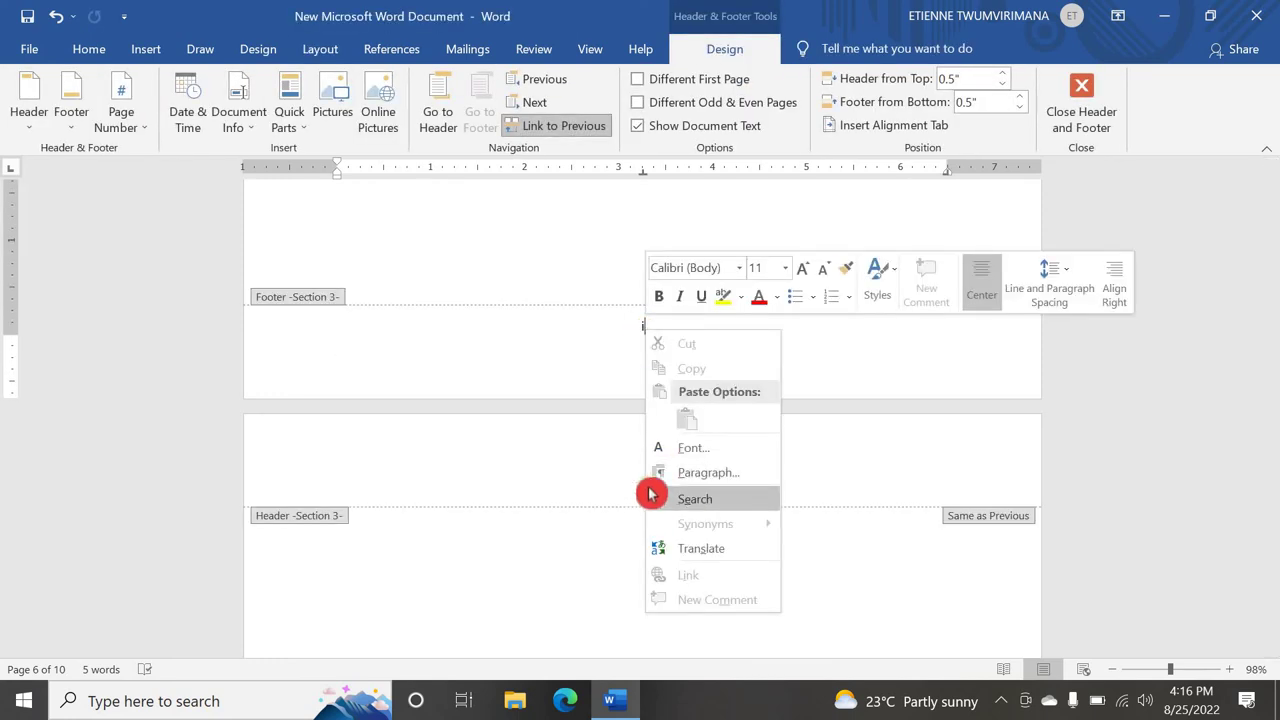
pyautogui.click(608, 347)
pyautogui.rightClick(640, 334)
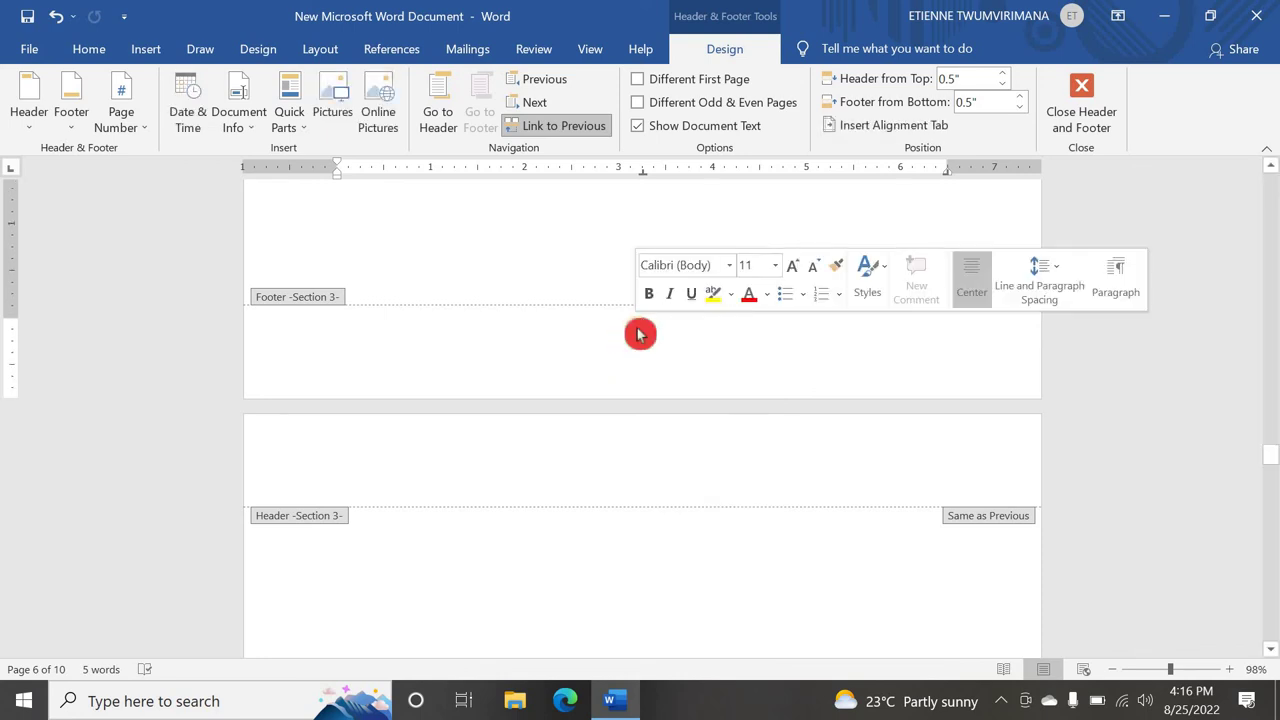
pyautogui.rightClick(645, 333)
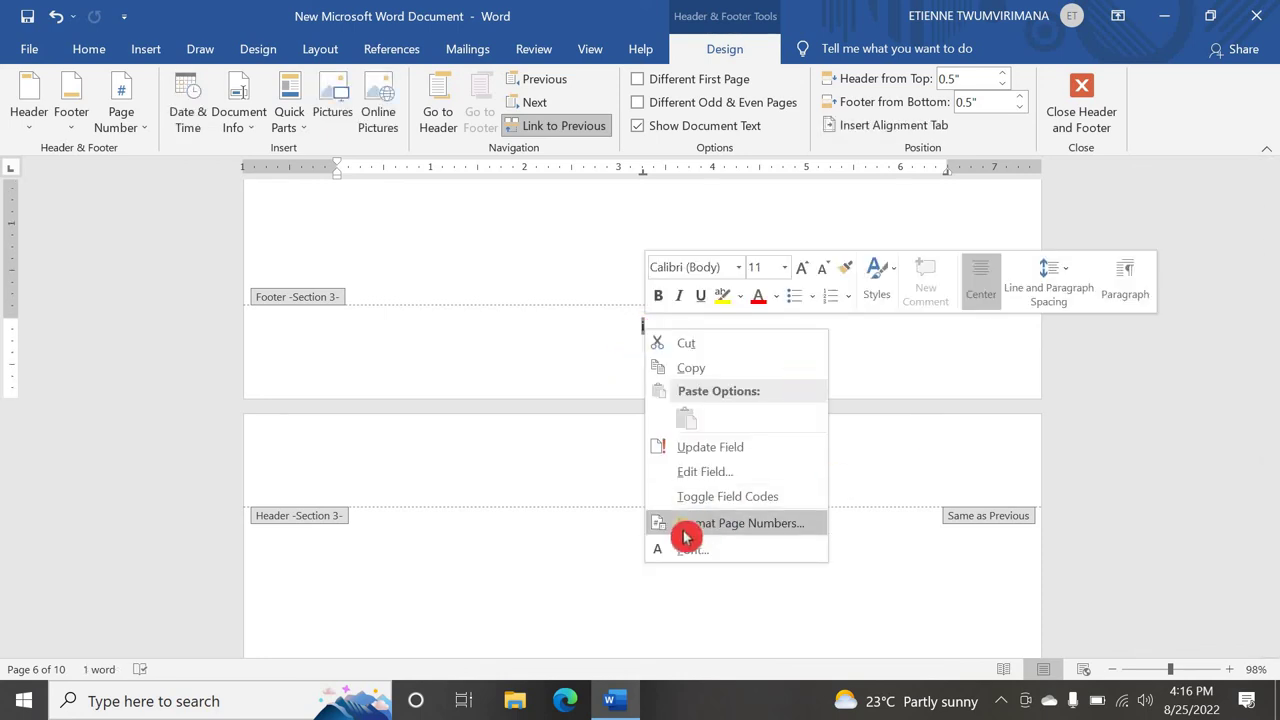
# - Format the Section 3 page numbers as 1, 2, 3, ... and start them at 1
pyautogui.click(142, 134)
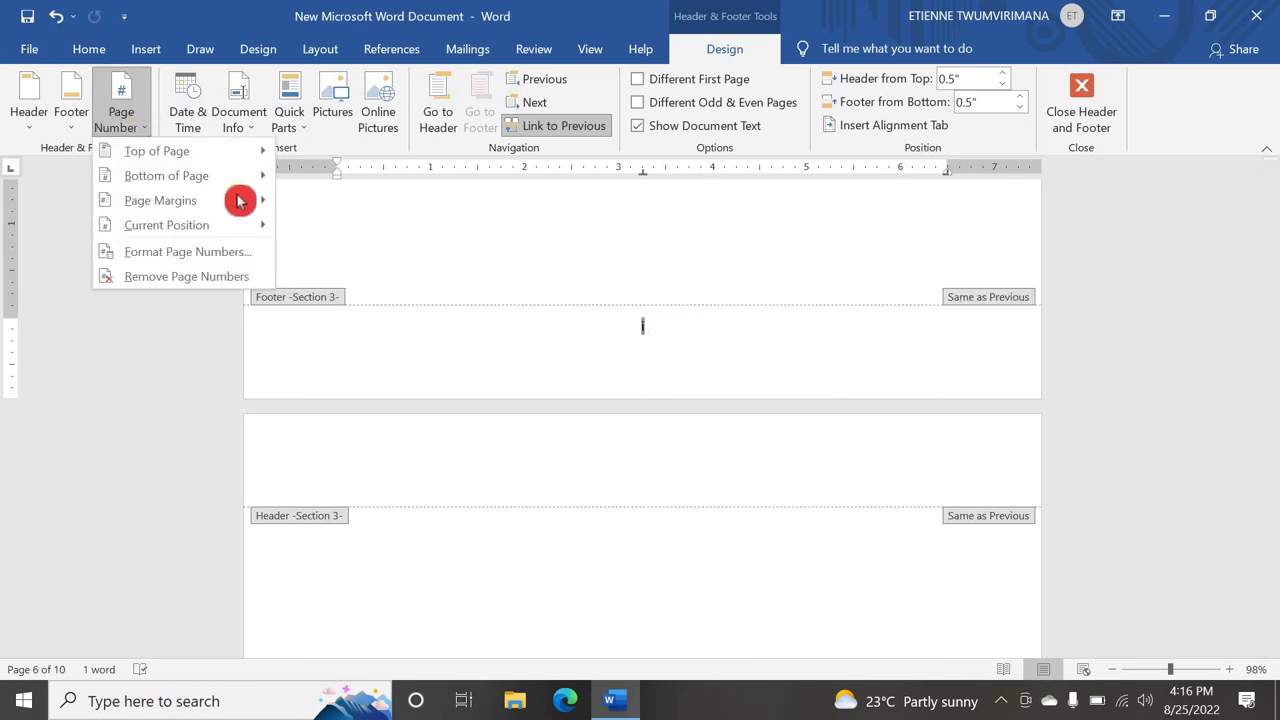
pyautogui.click(178, 254)
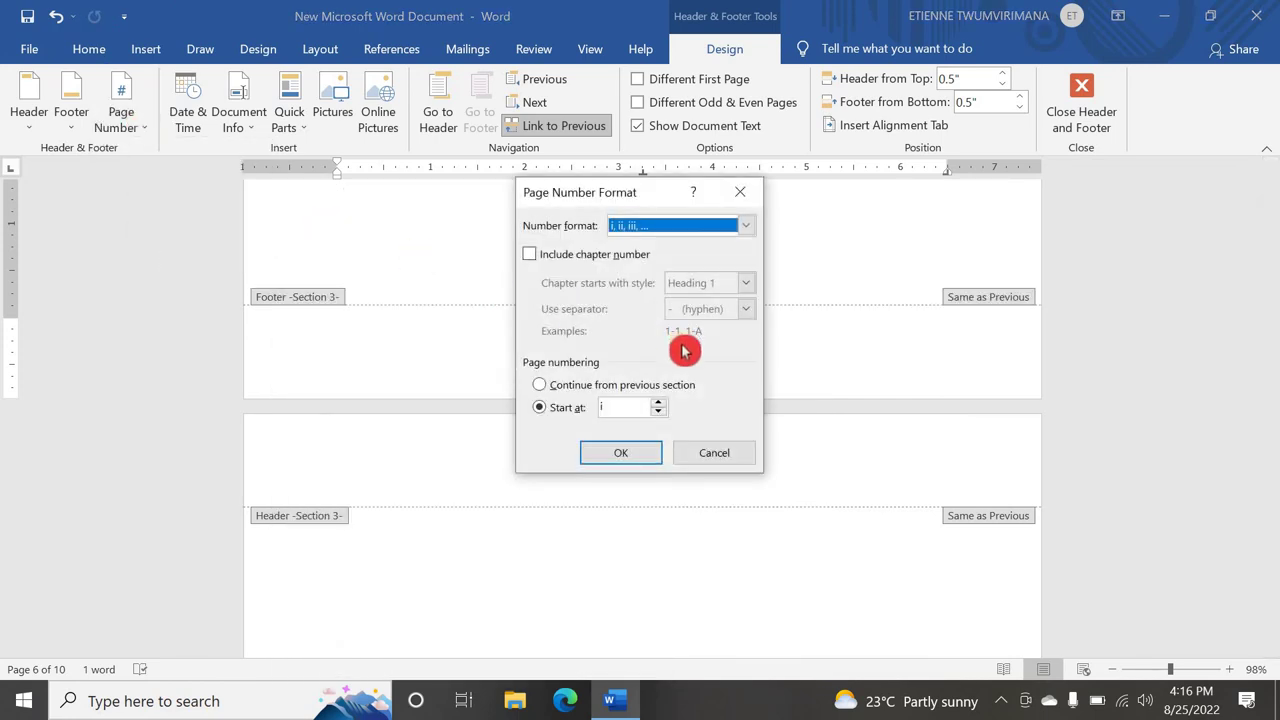
pyautogui.click(747, 232)
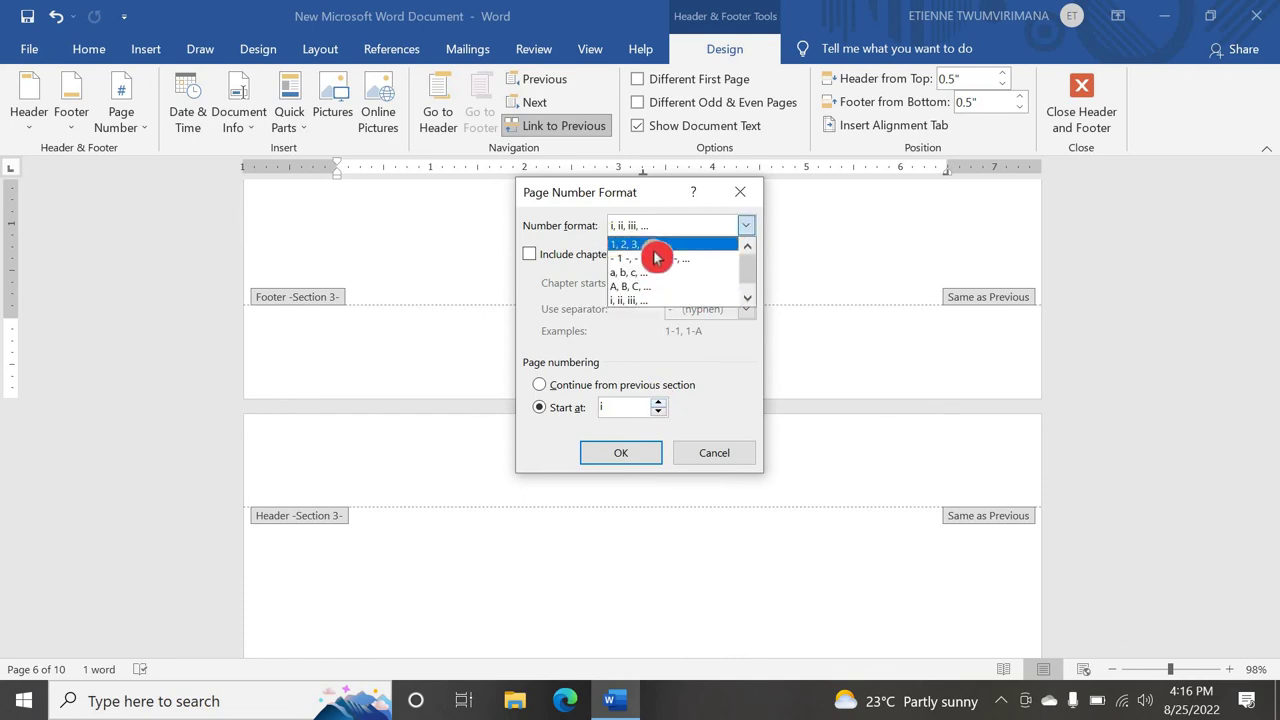
pyautogui.click(645, 248)
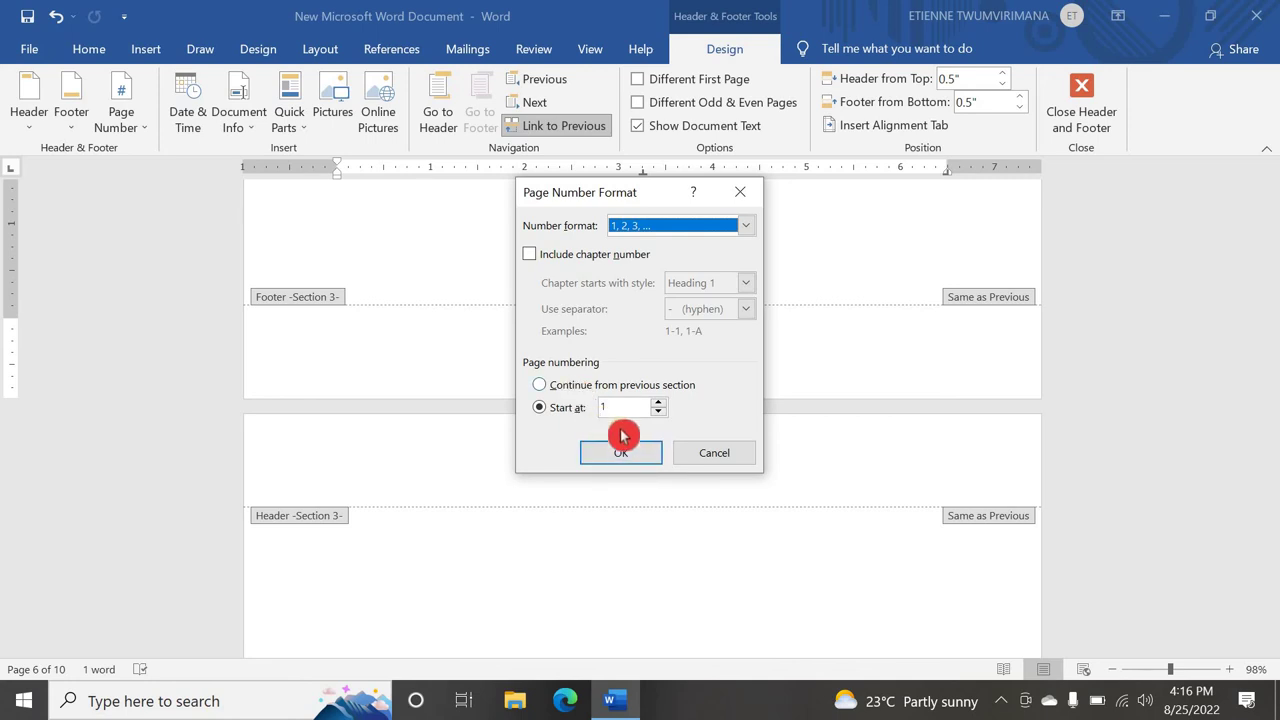
pyautogui.moveTo(621, 435); pyautogui.dragTo(604, 413)
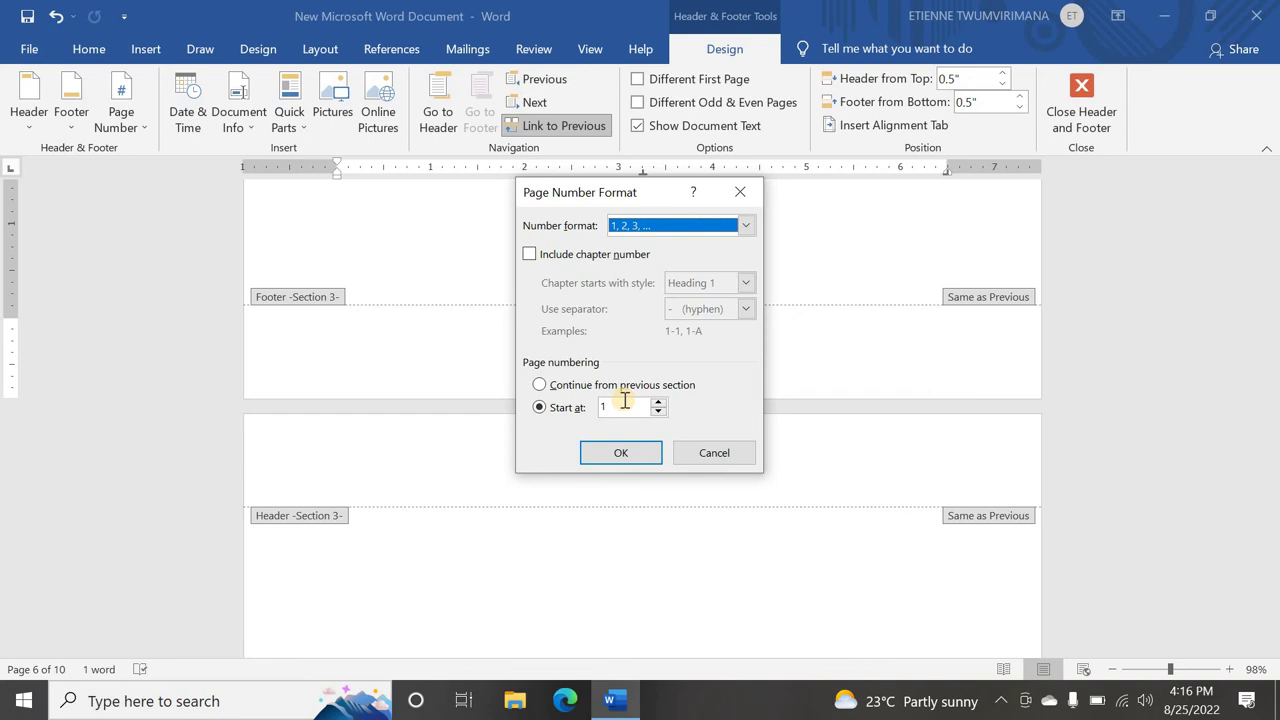
pyautogui.moveTo(624, 400)
pyautogui.mouseDown()
pyautogui.moveTo(603, 398)
pyautogui.moveTo(585, 370)
pyautogui.mouseUp()
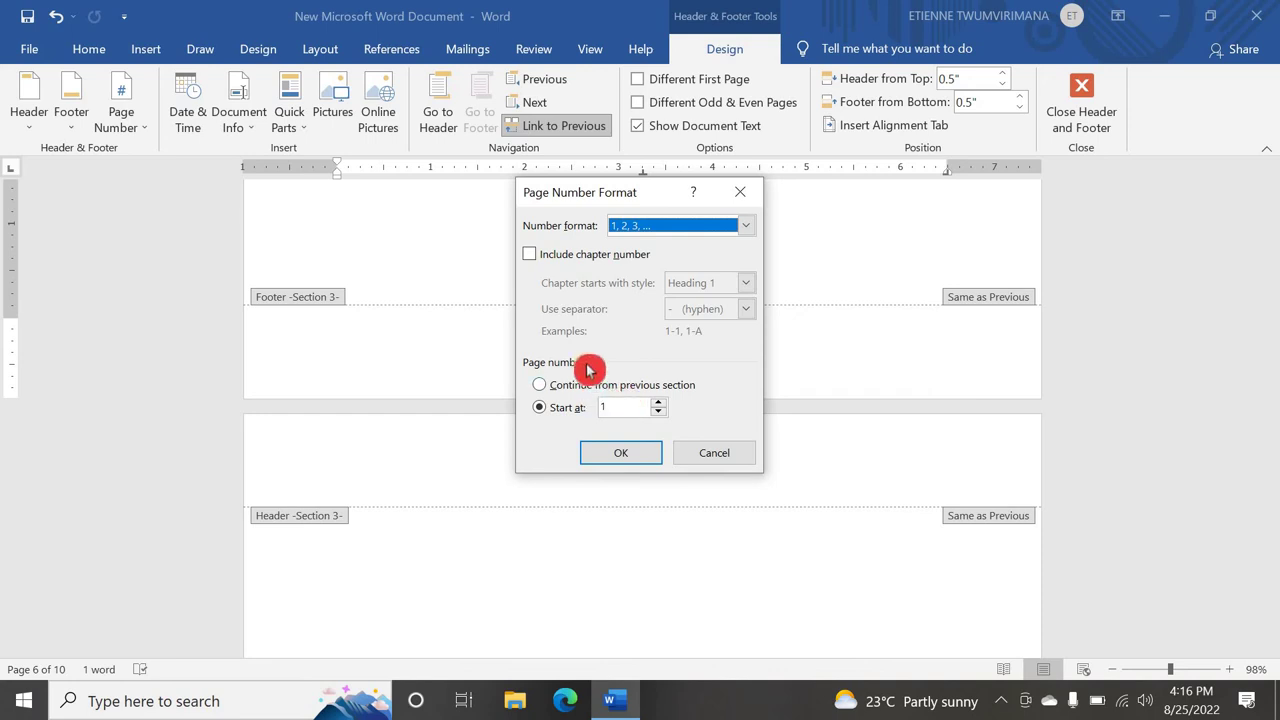
pyautogui.click(660, 403)
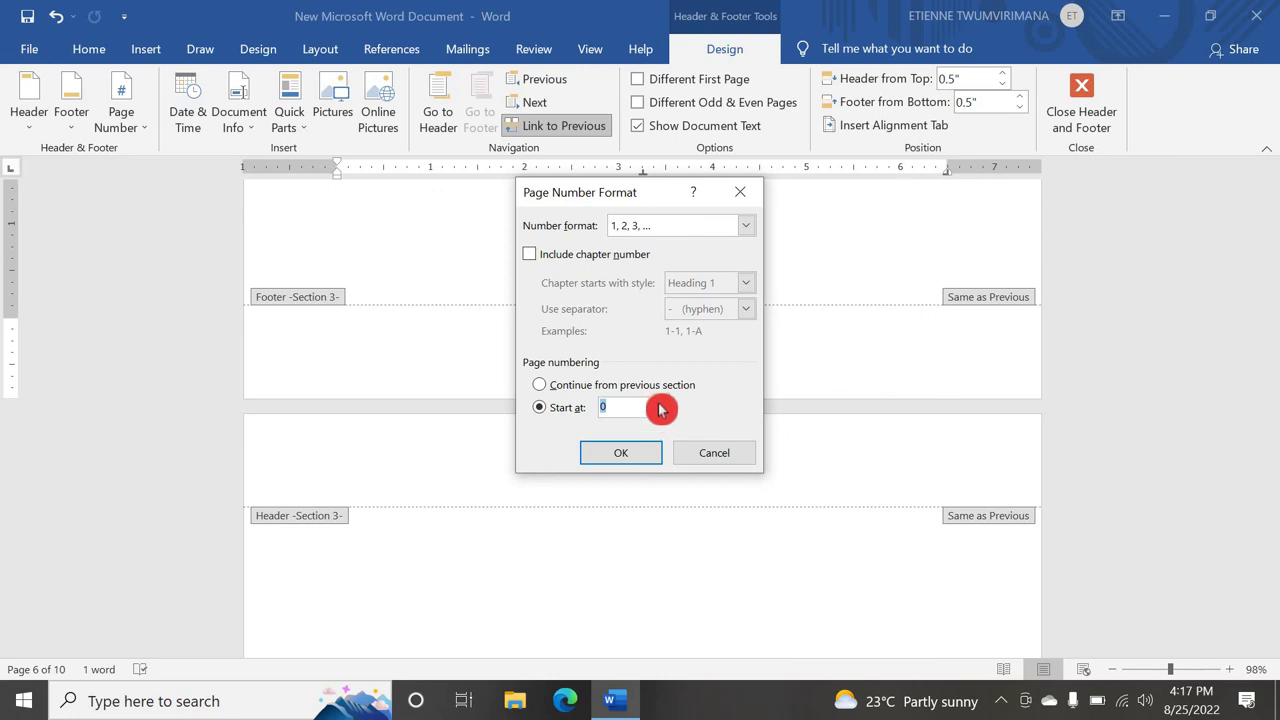
pyautogui.click(658, 403)
pyautogui.click(541, 390)
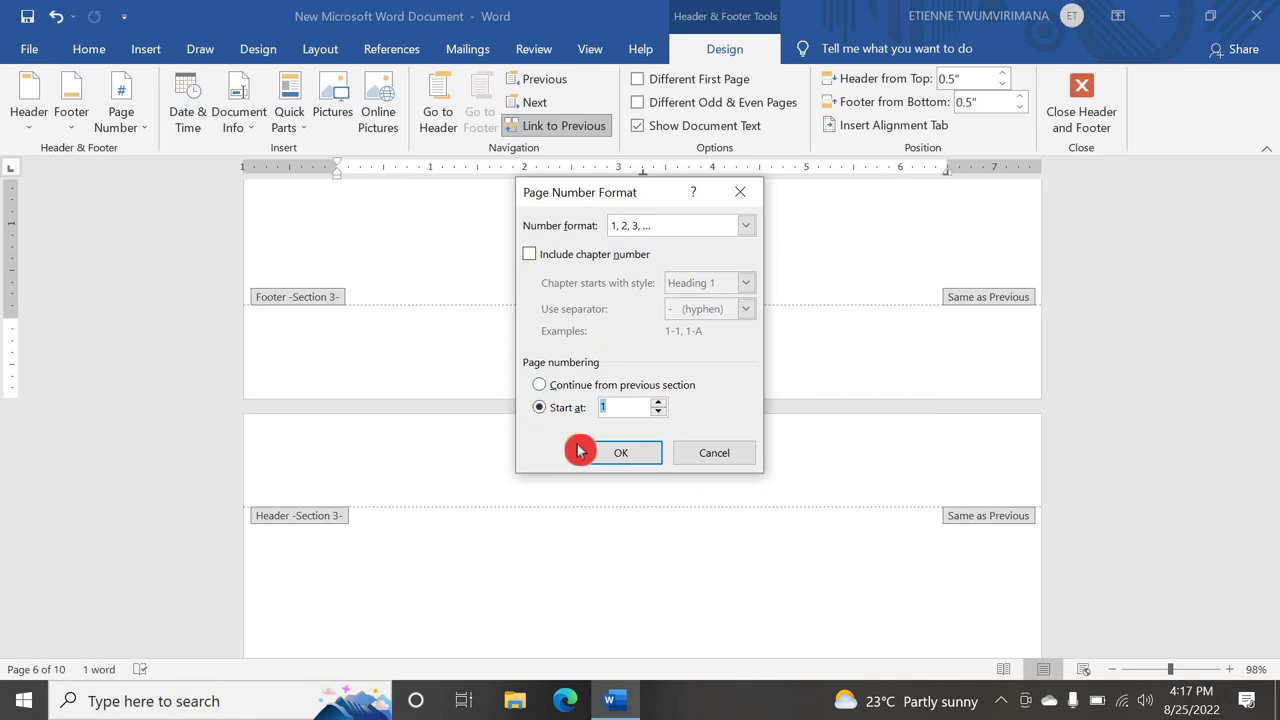
pyautogui.click(643, 453)
# - Check the page numbers in the Section 3 footers from page 6 to page 9 and close header and footer editing
pyautogui.scroll(-3, 690, 436)
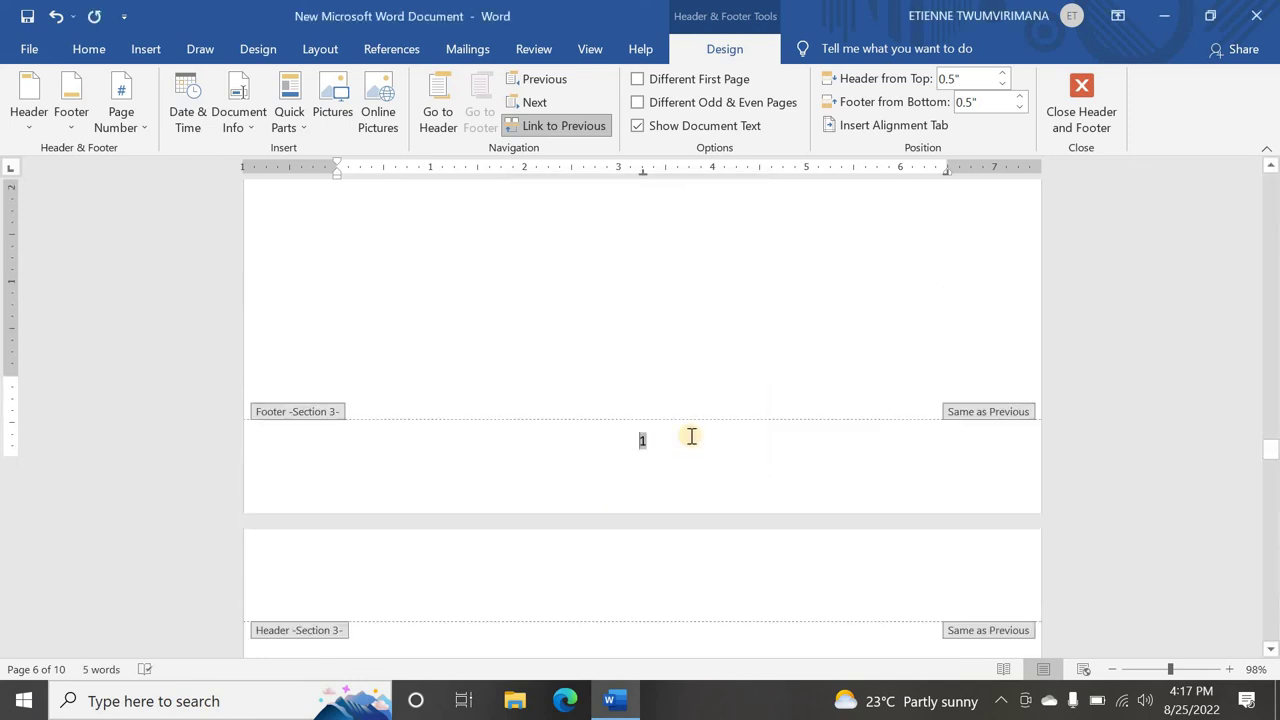
pyautogui.moveTo(658, 391); pyautogui.dragTo(623, 397)
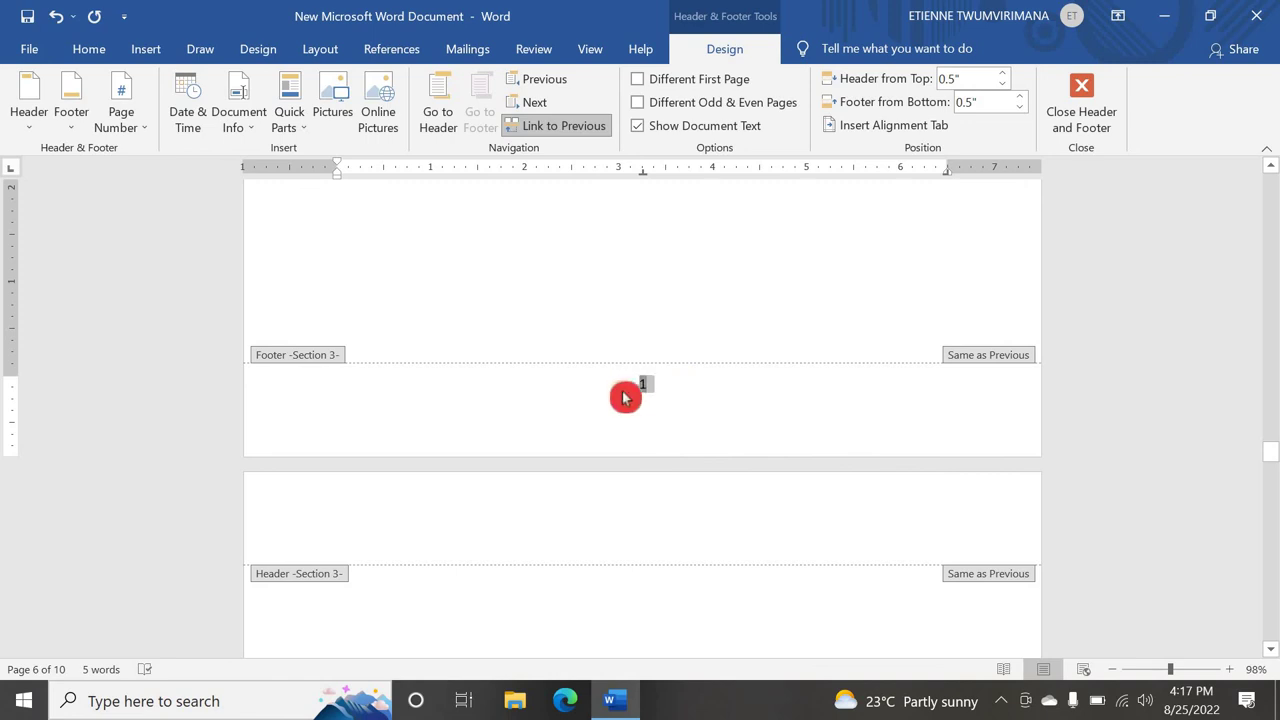
pyautogui.click(671, 423)
pyautogui.scroll(-3, 679, 430)
pyautogui.scroll(-20, 686, 425)
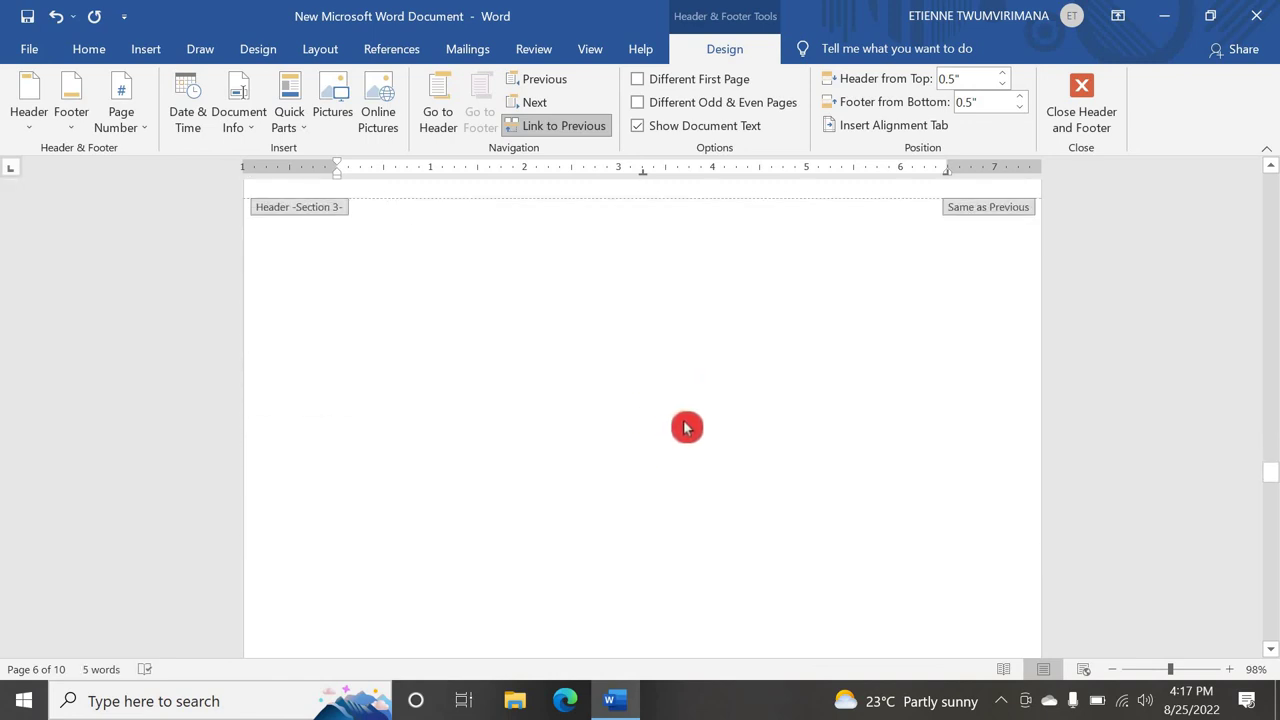
pyautogui.scroll(-20, 700, 414)
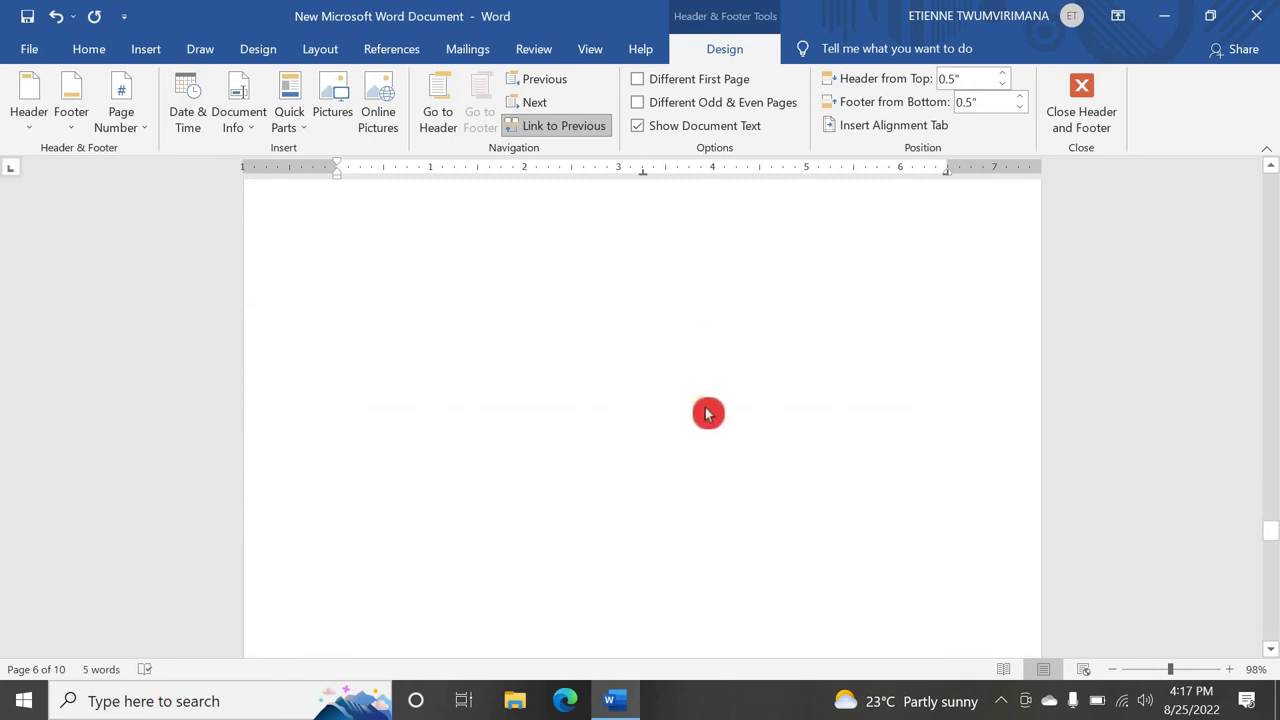
pyautogui.scroll(-10, 712, 413)
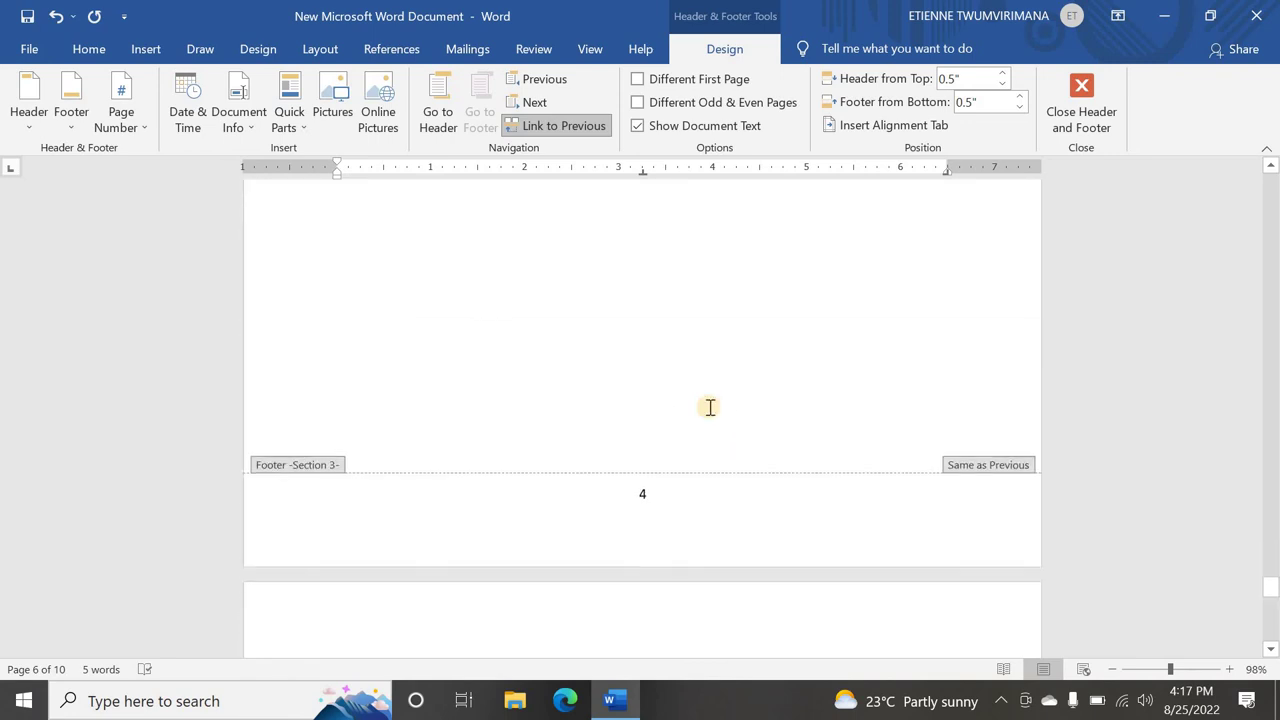
pyautogui.scroll(3, 640, 230)
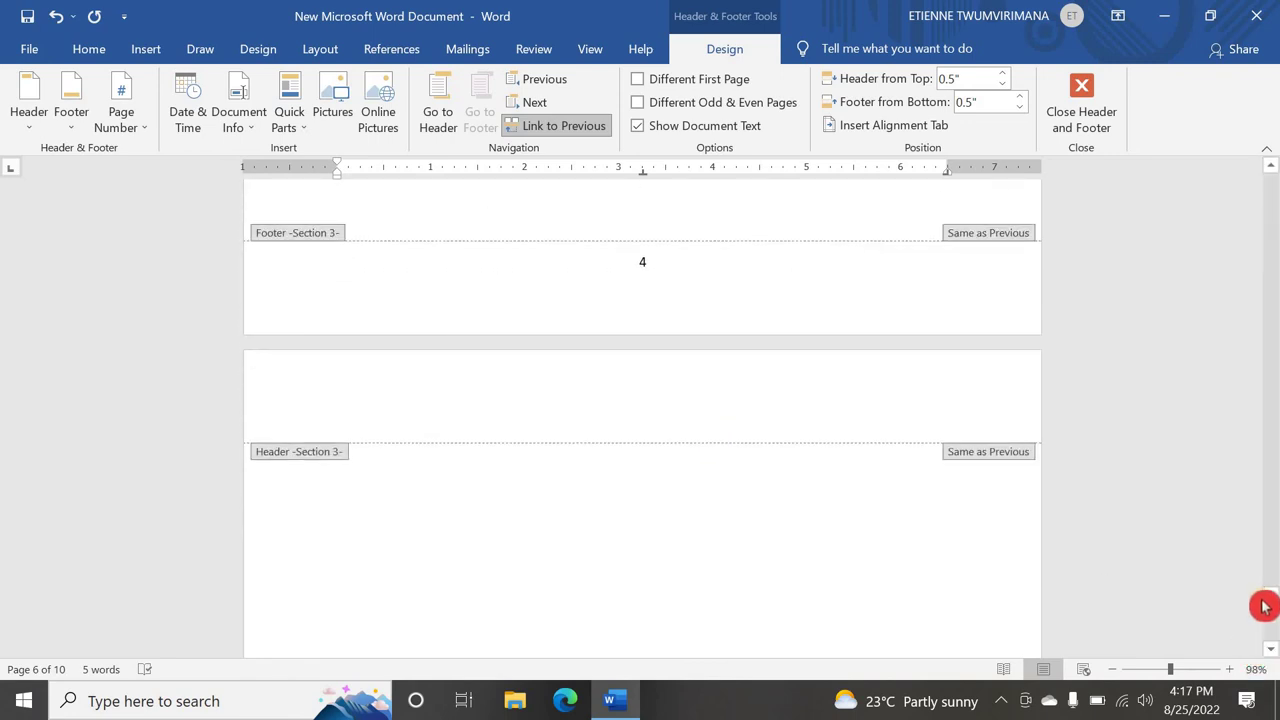
pyautogui.moveTo(1270, 601); pyautogui.dragTo(1114, 83)
pyautogui.click(1091, 93)
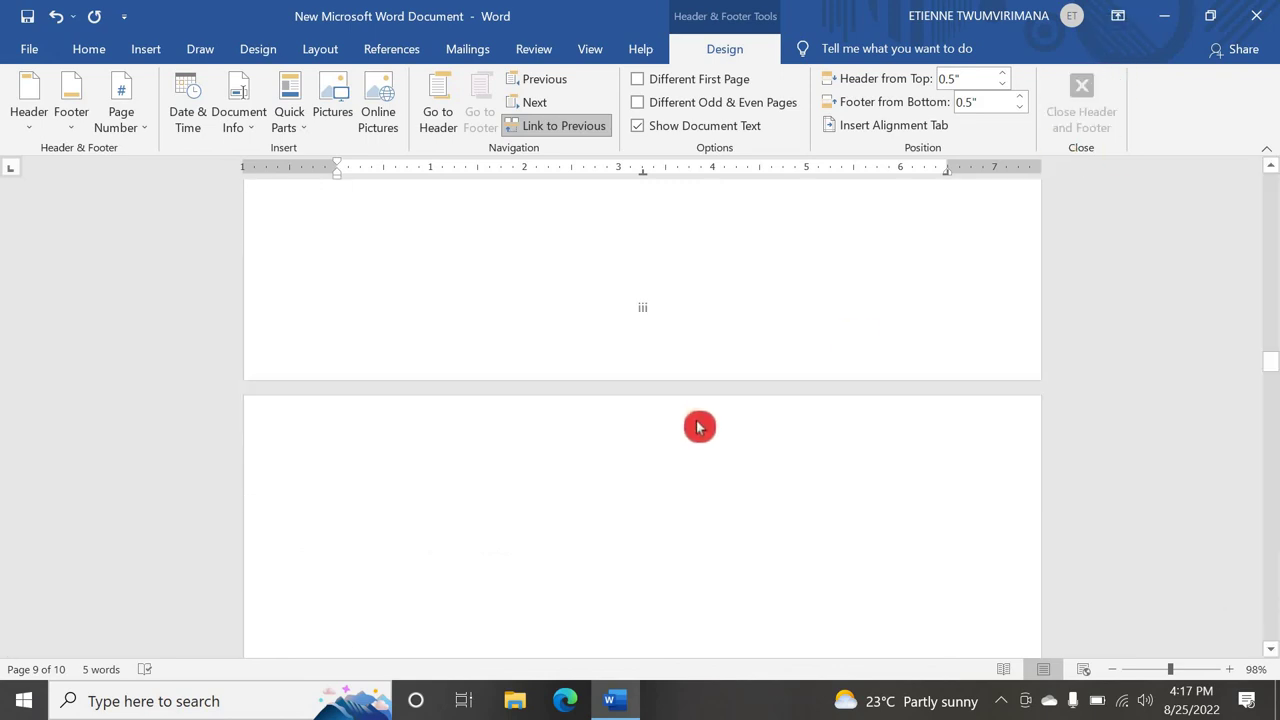
# - Examine the page numbers from page 4 back to the title page, including the bottom of the first page
pyautogui.scroll(5, 700, 430)
pyautogui.scroll(5, 712, 448)
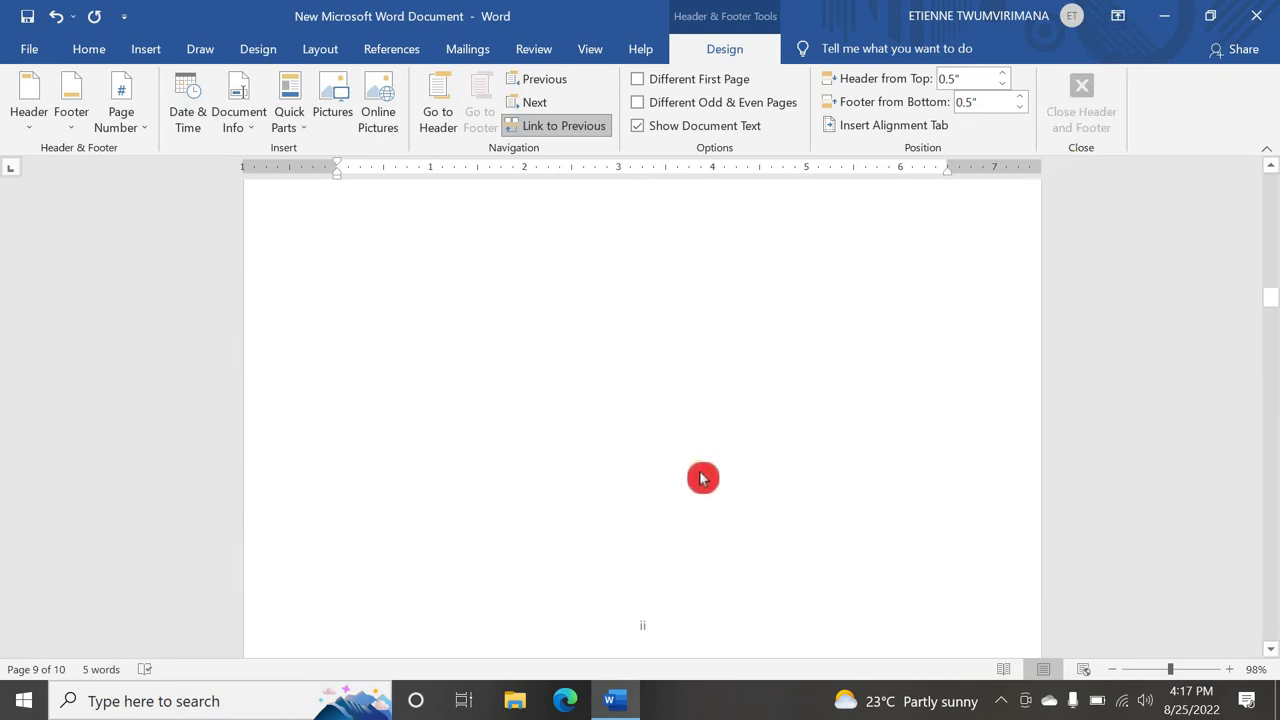
pyautogui.scroll(5, 705, 463)
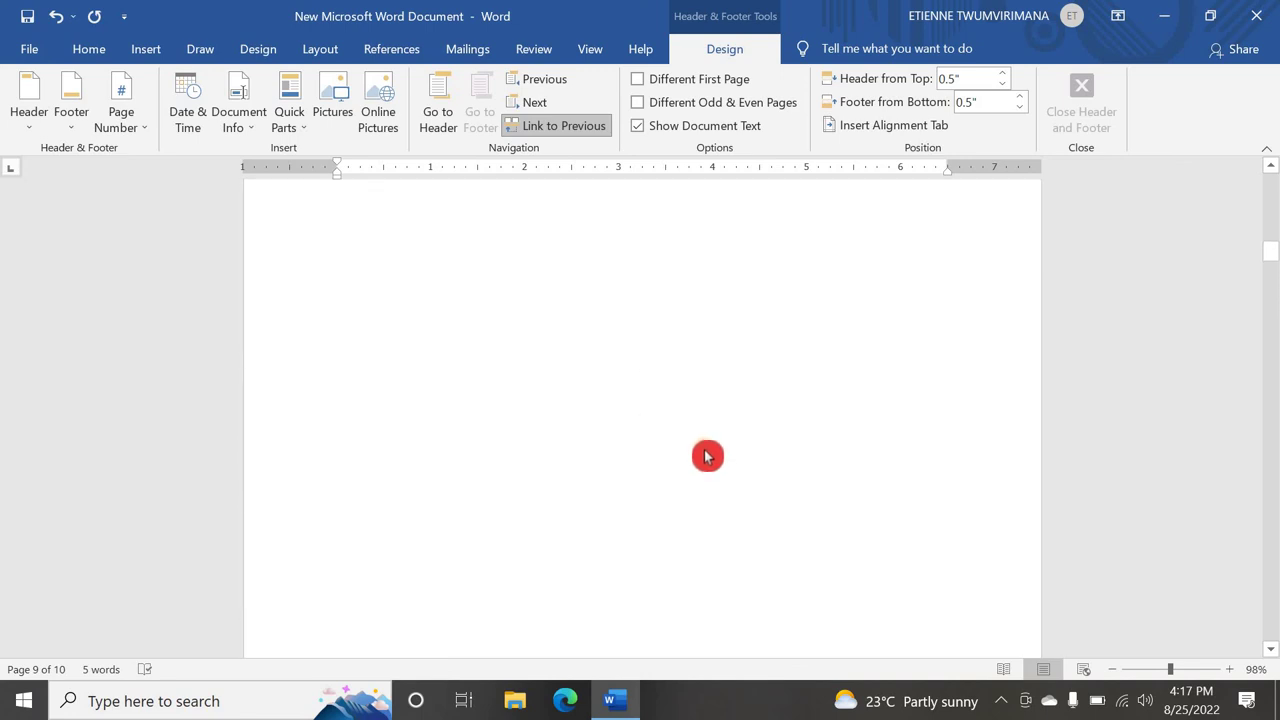
pyautogui.scroll(5, 707, 450)
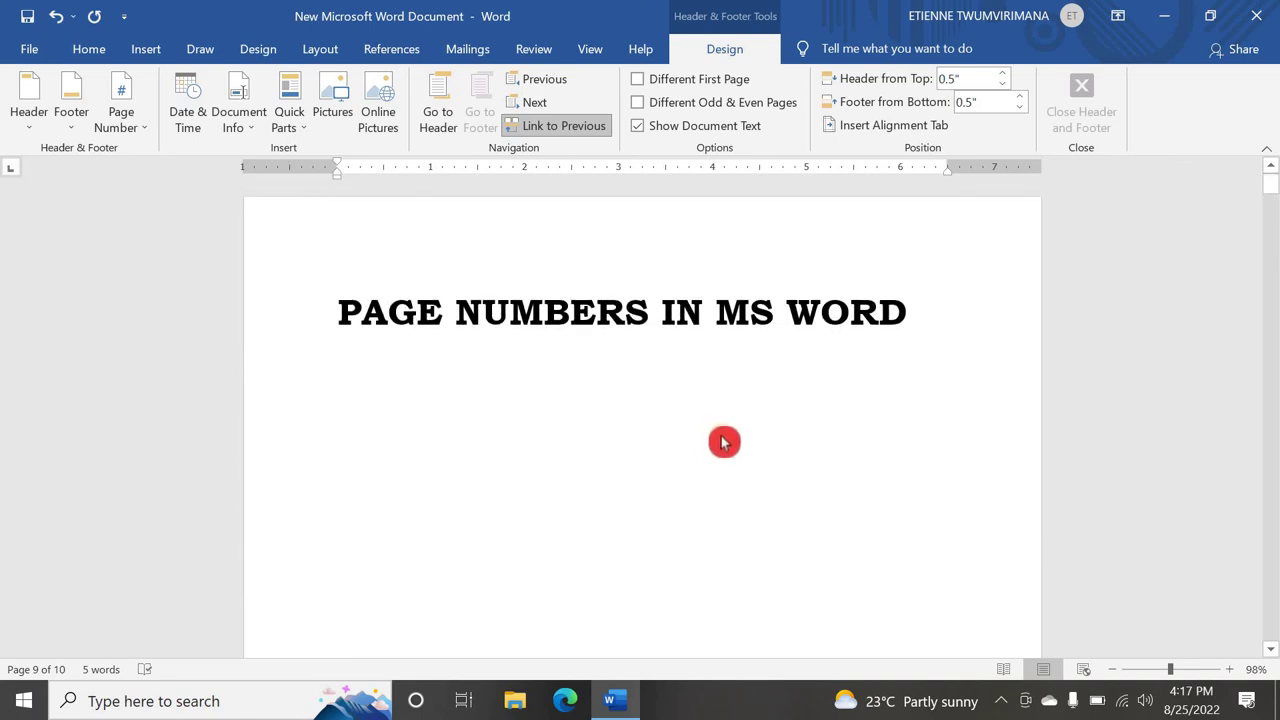
pyautogui.scroll(-5, 712, 443)
pyautogui.scroll(-1, 710, 435)
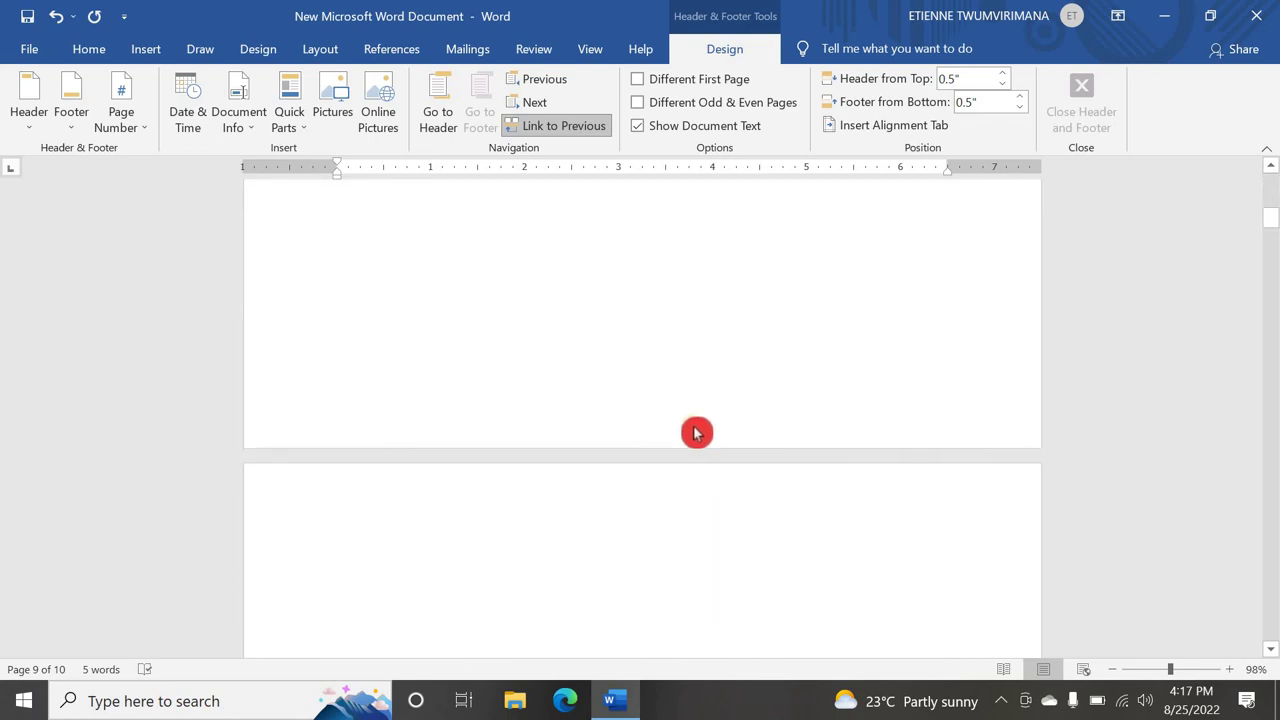
pyautogui.scroll(2, 694, 431)
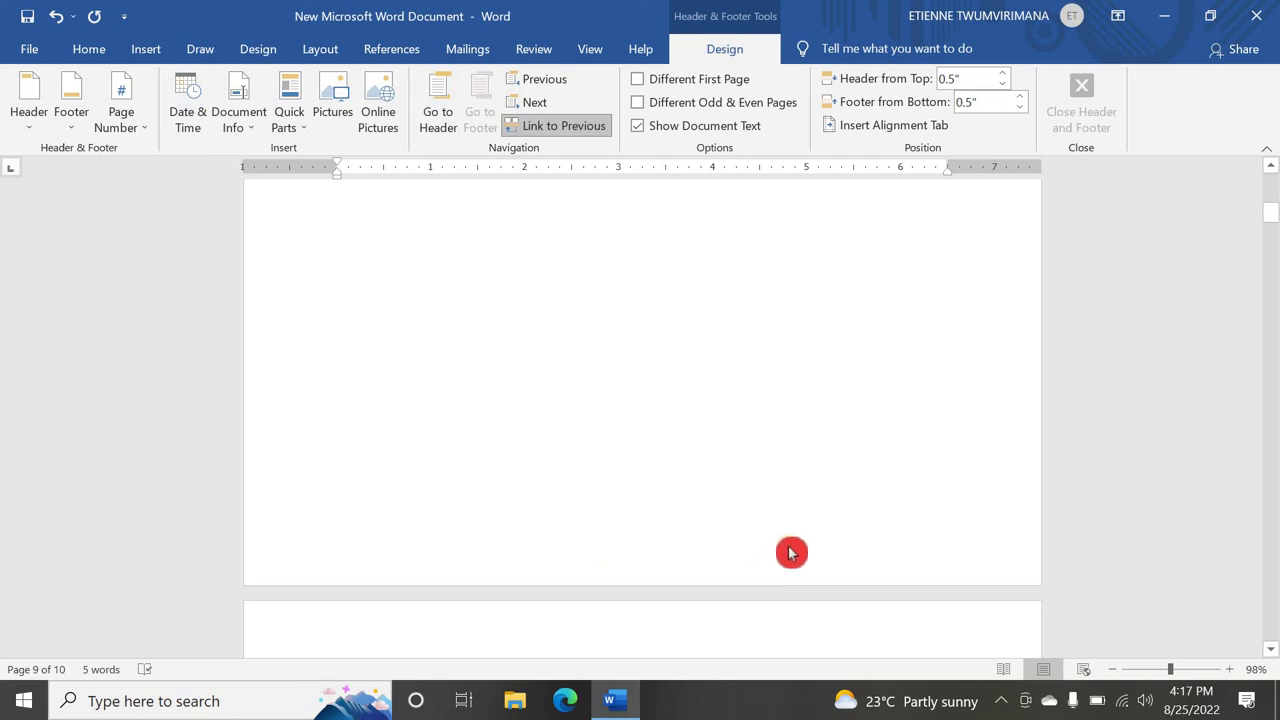
# - Examine the page numbers from the first page through the Section 2 footers to the third page of Section 3
pyautogui.scroll(-5, 791, 551)
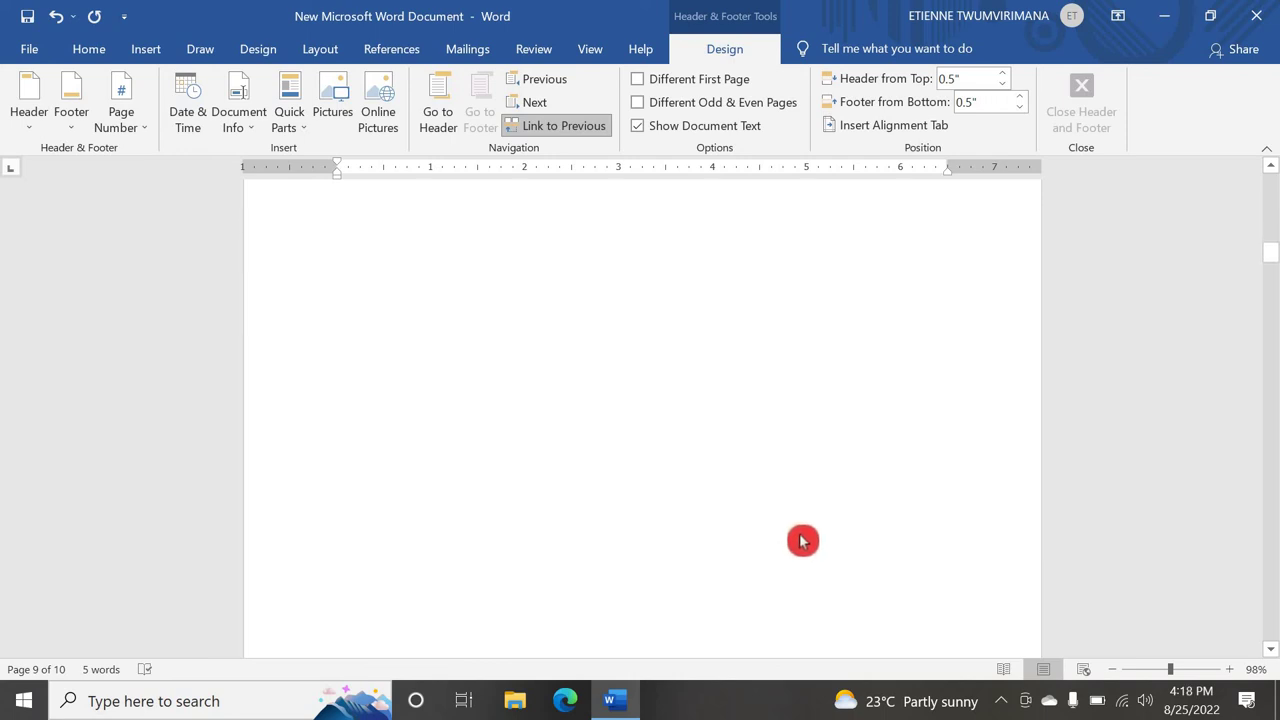
pyautogui.scroll(3, 800, 541)
pyautogui.scroll(-2, 802, 538)
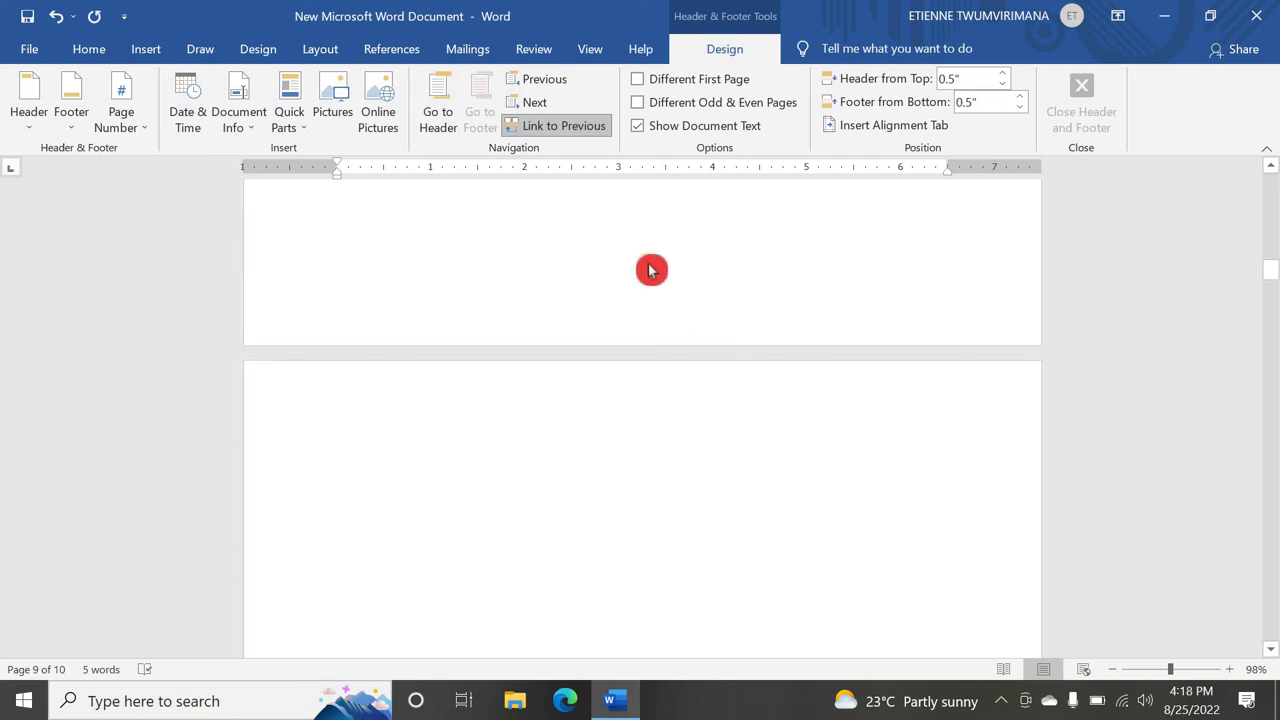
pyautogui.scroll(-8, 670, 300)
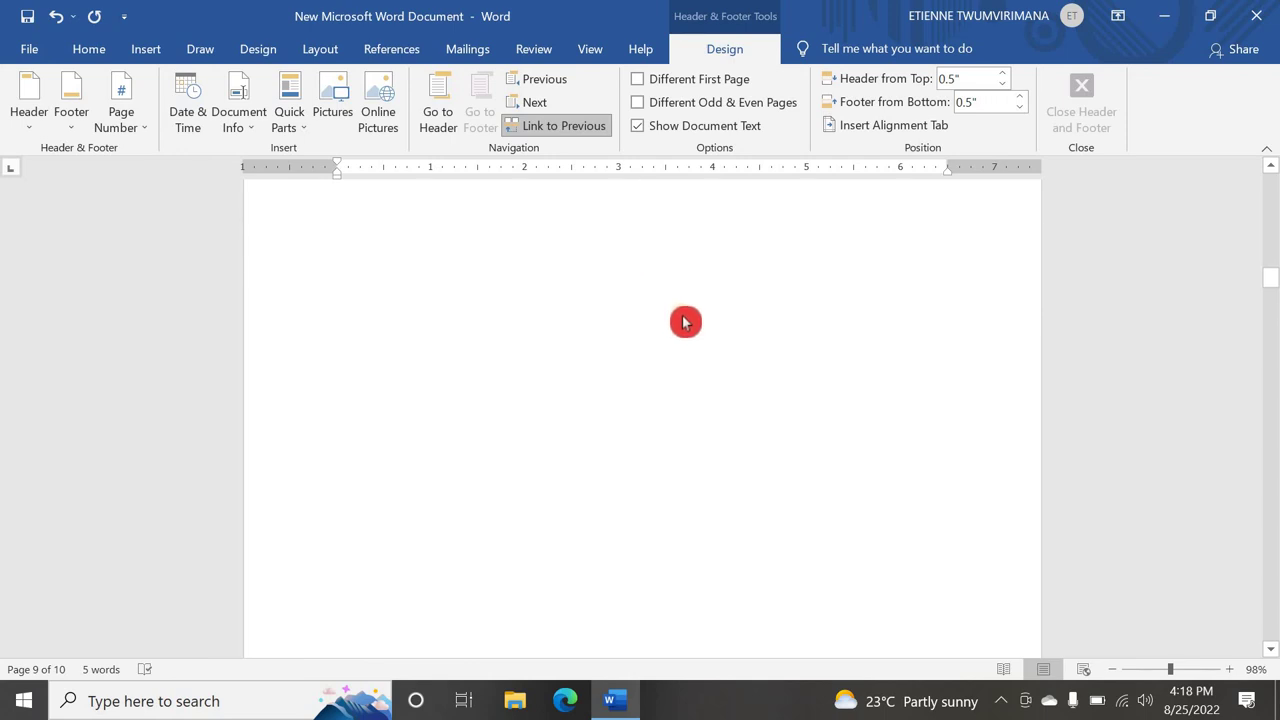
pyautogui.scroll(-10, 673, 336)
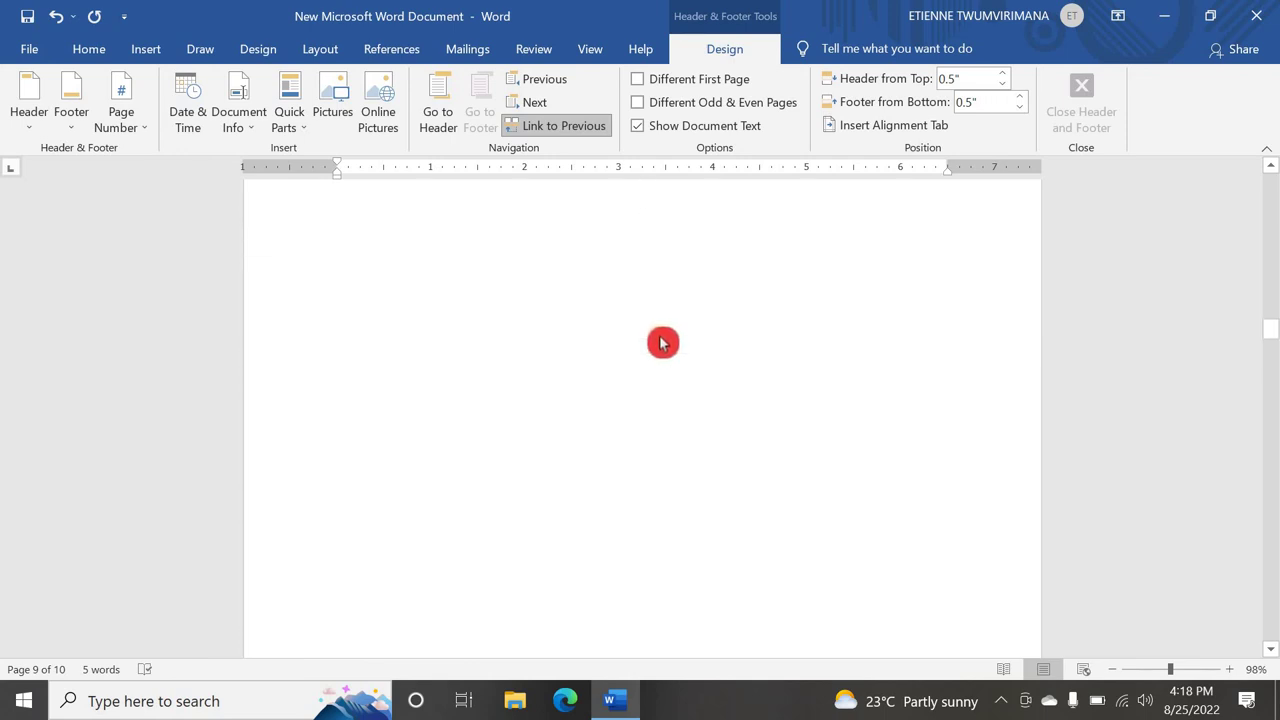
pyautogui.scroll(-10, 660, 348)
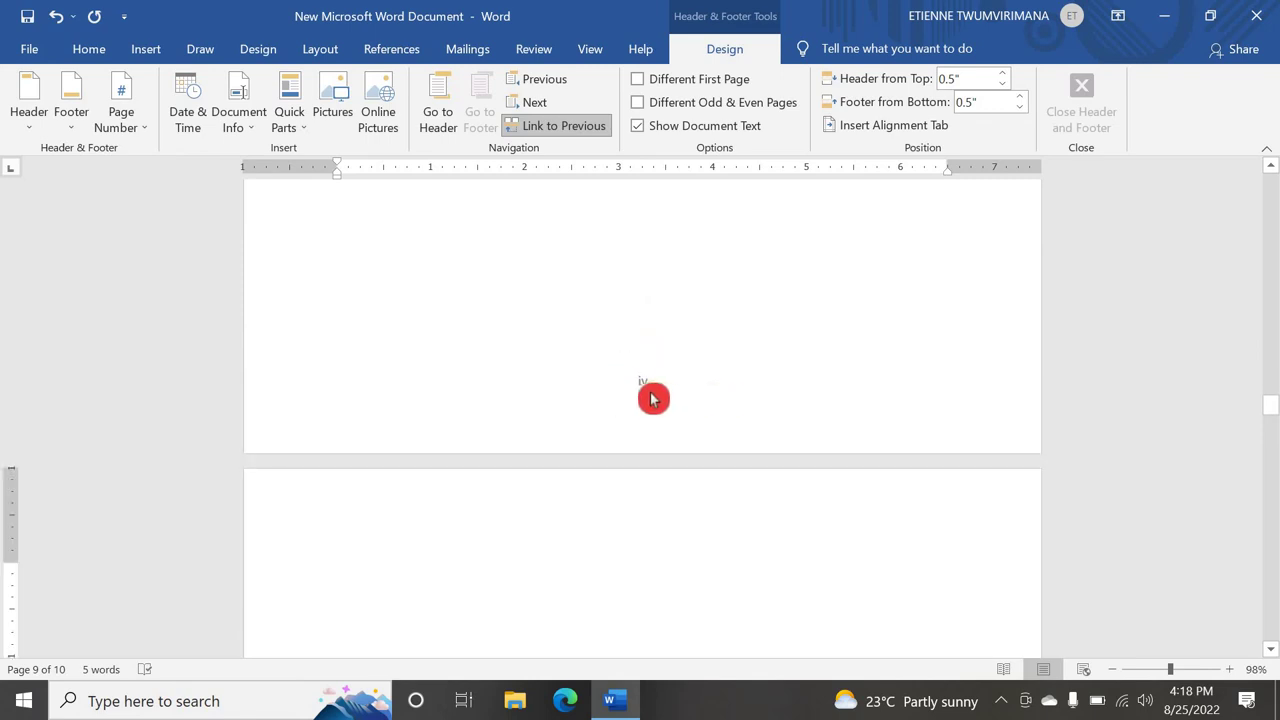
pyautogui.scroll(-6, 667, 407)
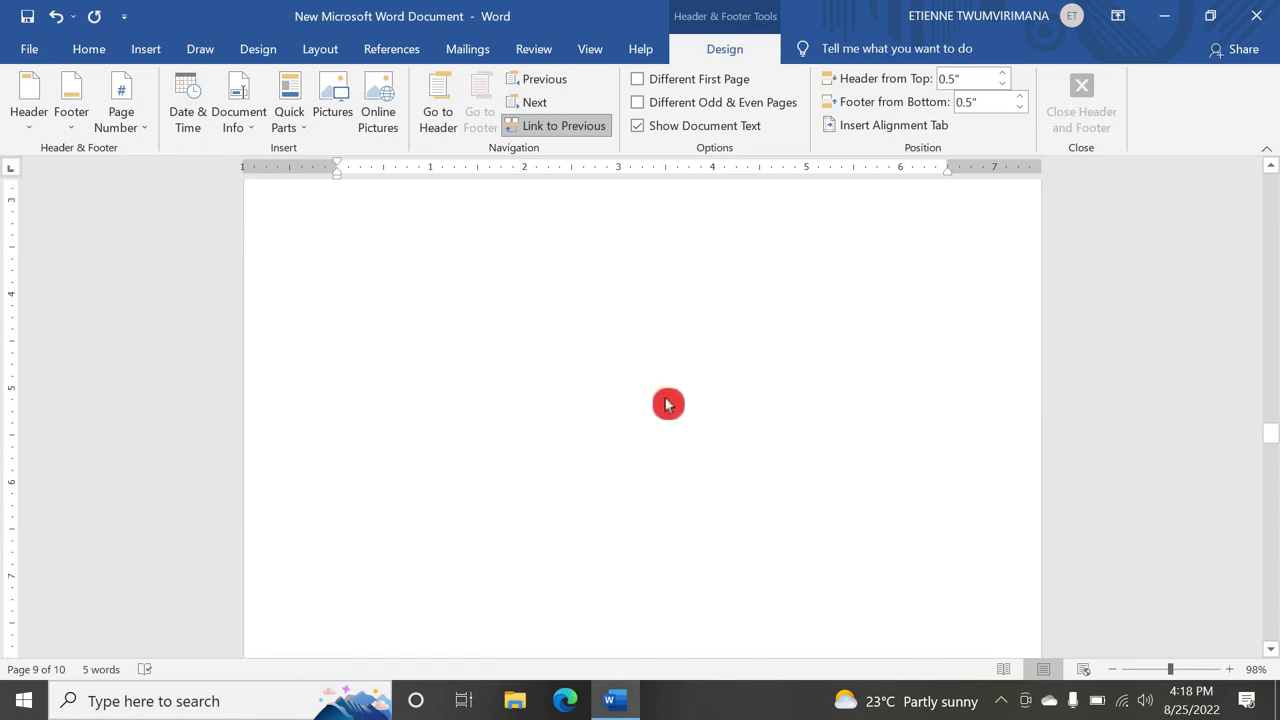
pyautogui.scroll(-5, 667, 404)
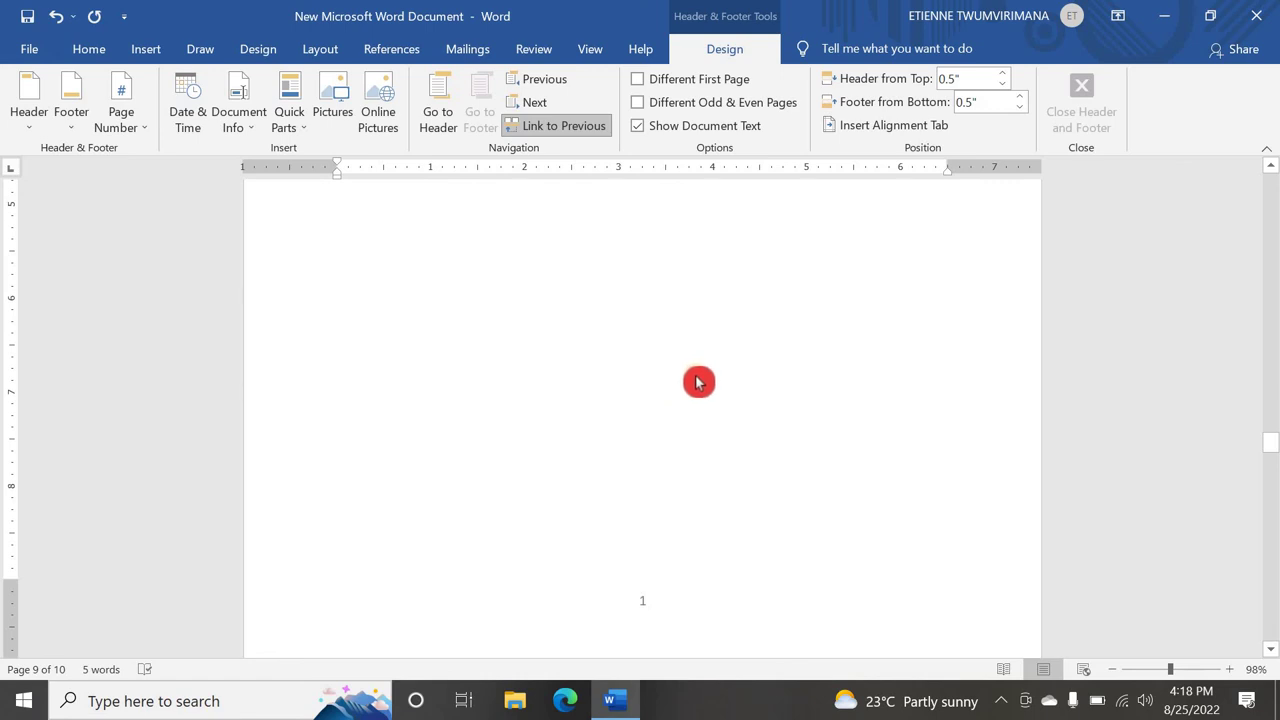
pyautogui.scroll(-5, 688, 382)
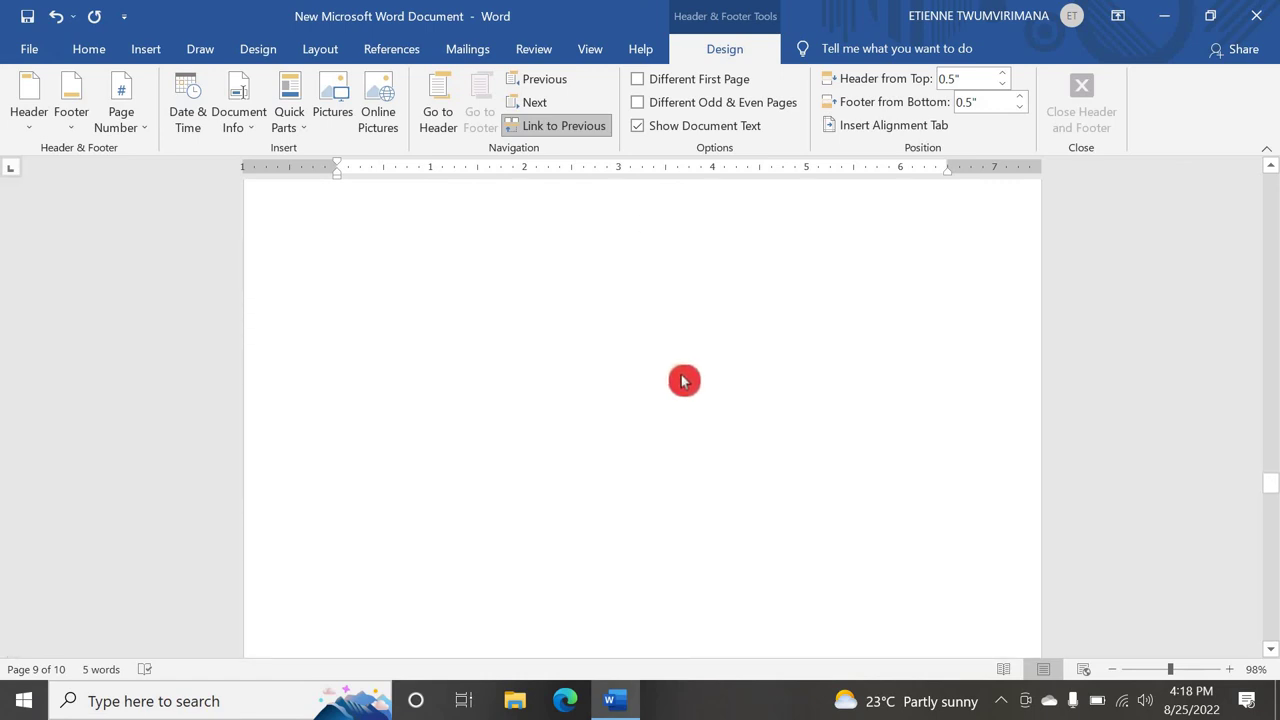
pyautogui.scroll(-5, 680, 385)
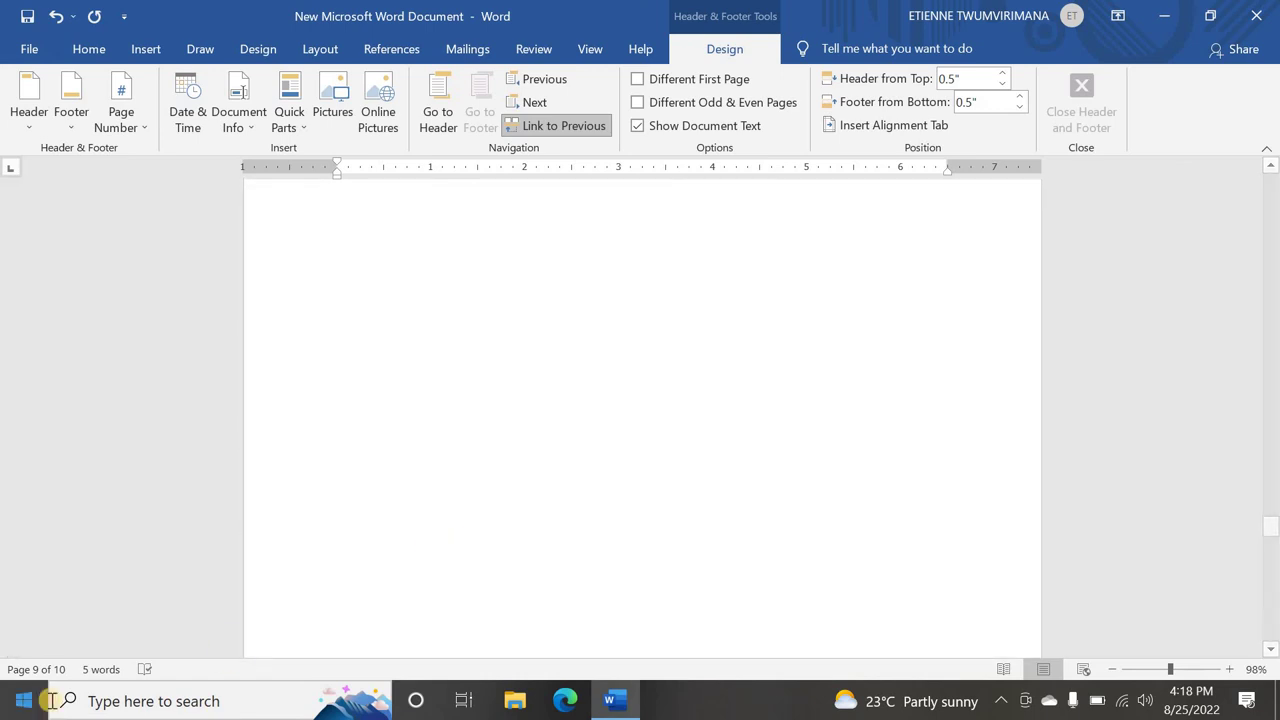
pyautogui.scroll(-5, 460, 502)
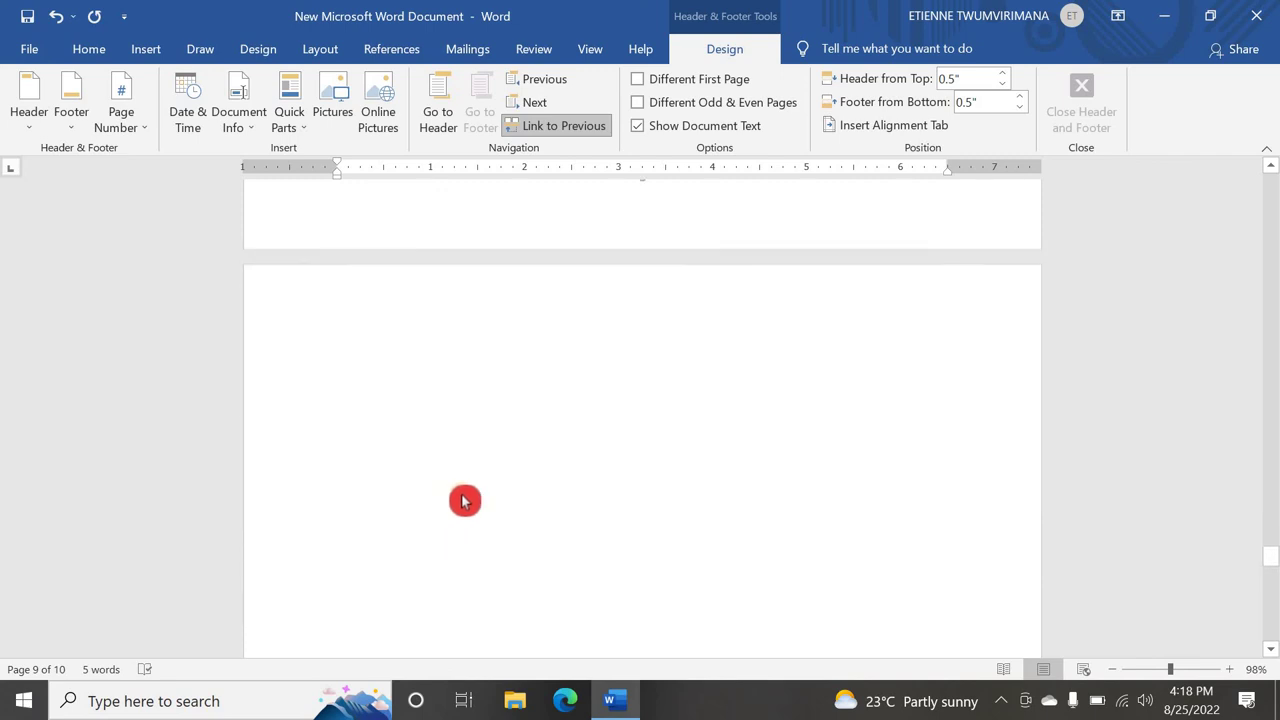
pyautogui.scroll(-1, 468, 499)
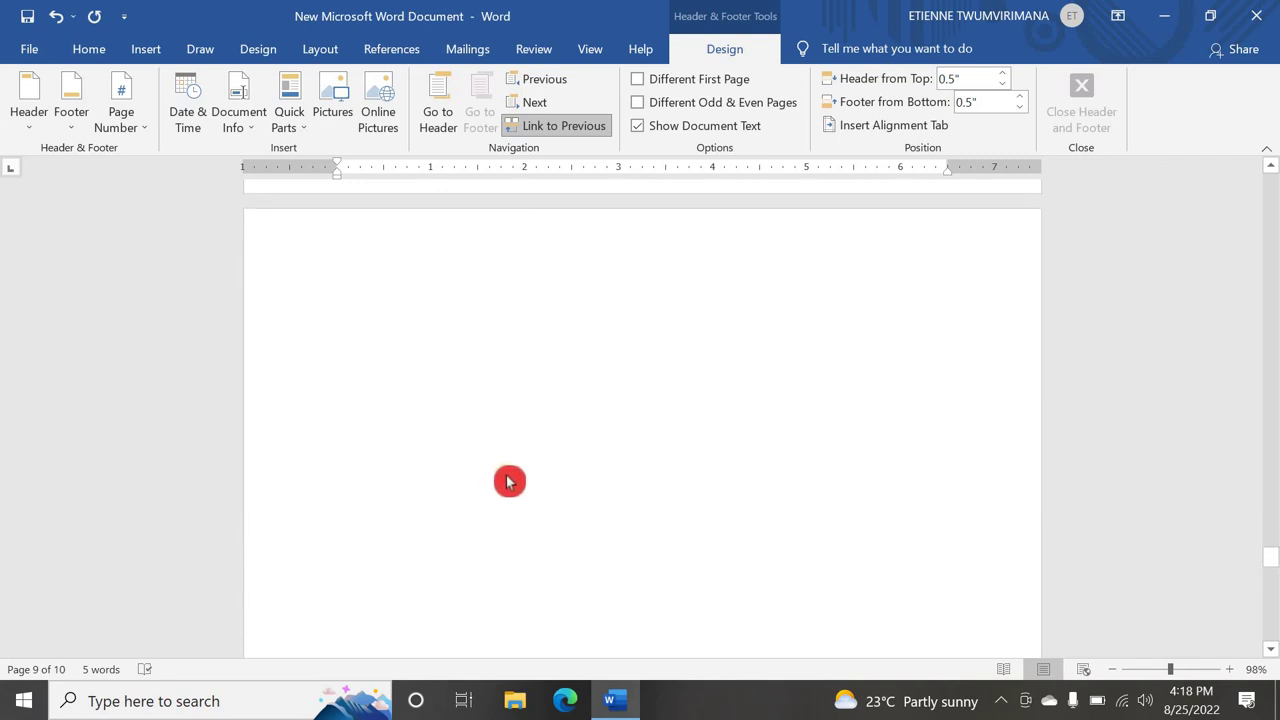
pyautogui.scroll(6, 509, 480)
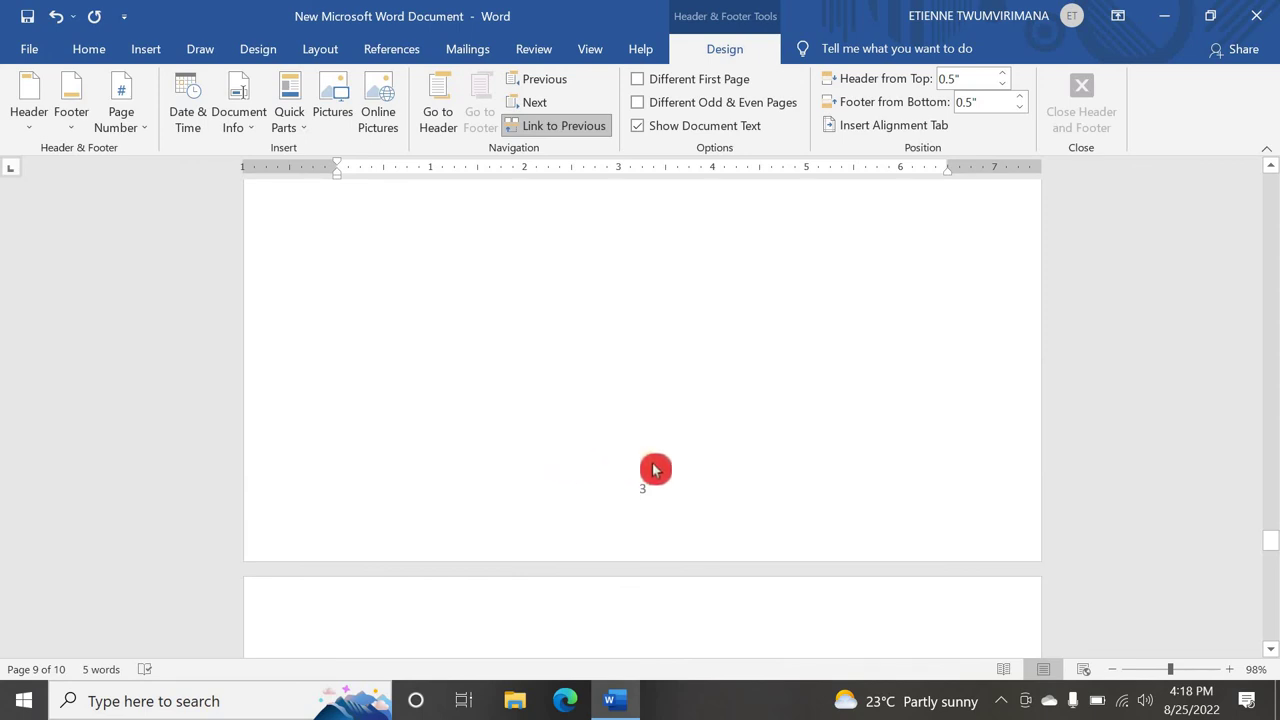
pyautogui.scroll(2, 656, 469)
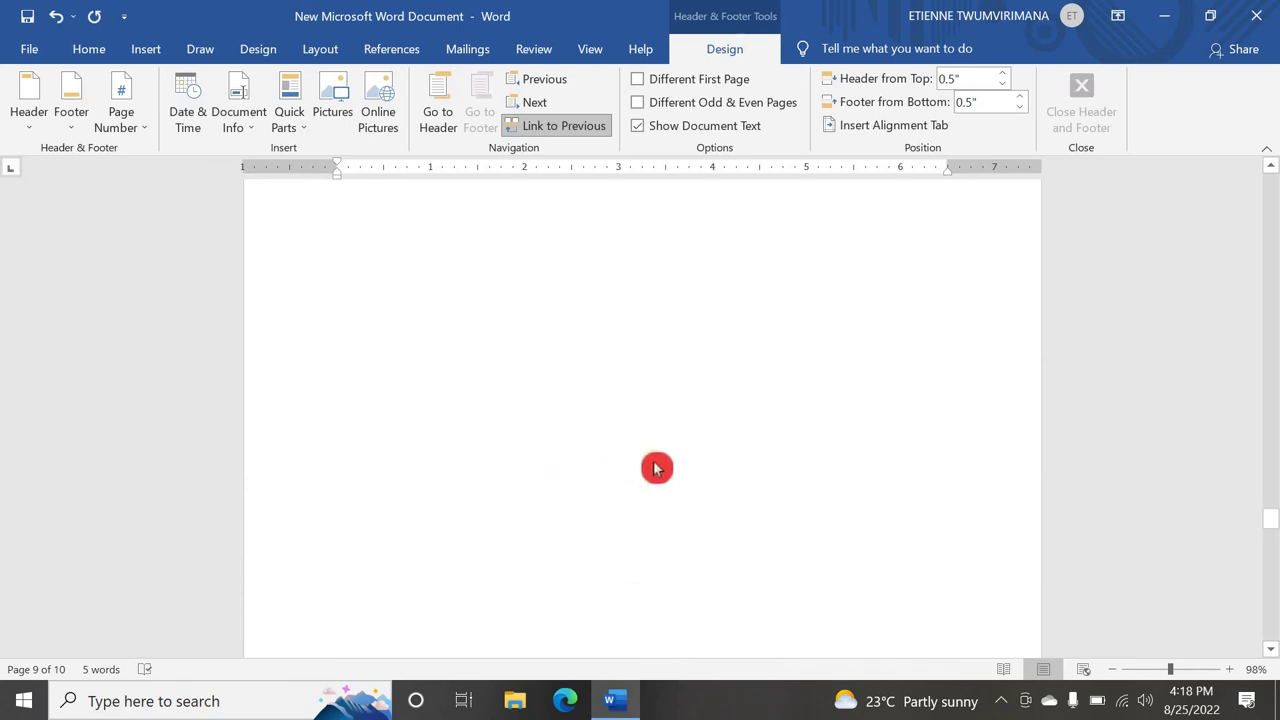
pyautogui.scroll(5, 656, 469)
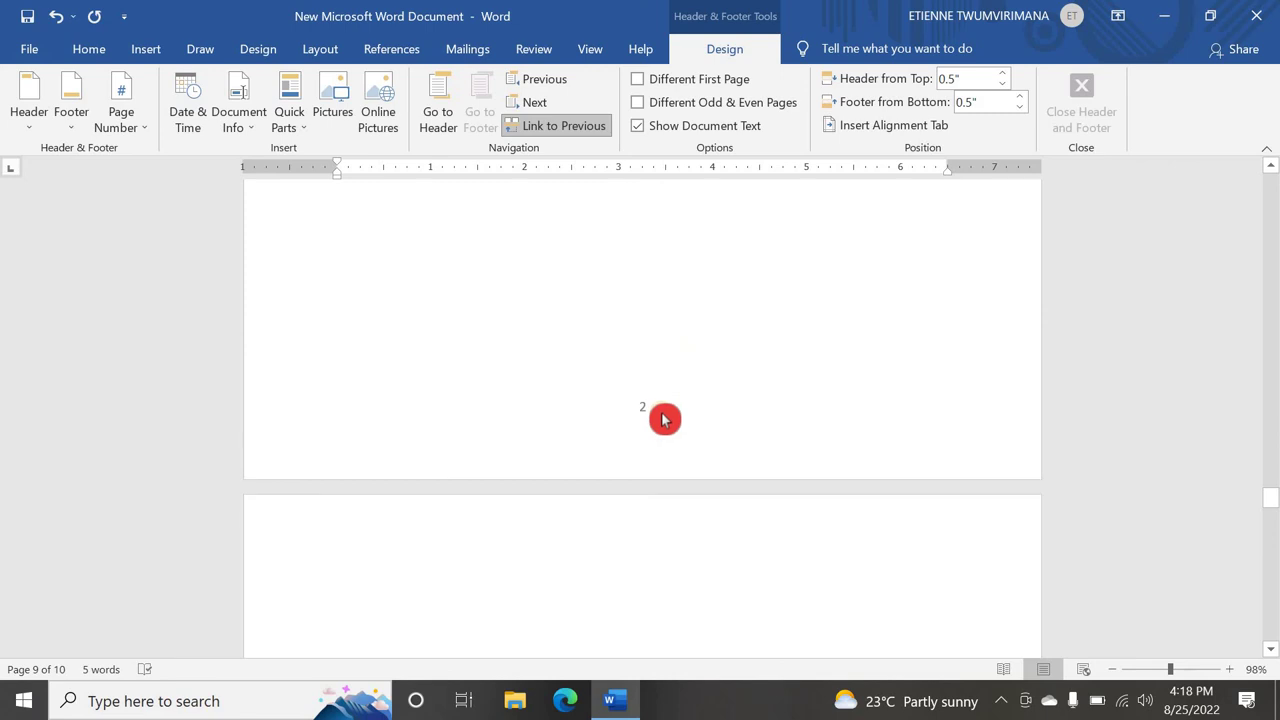
# - Open the Section 3 footer on page 7 for editing and review the section footers back to the title page
pyautogui.doubleClick(658, 411)
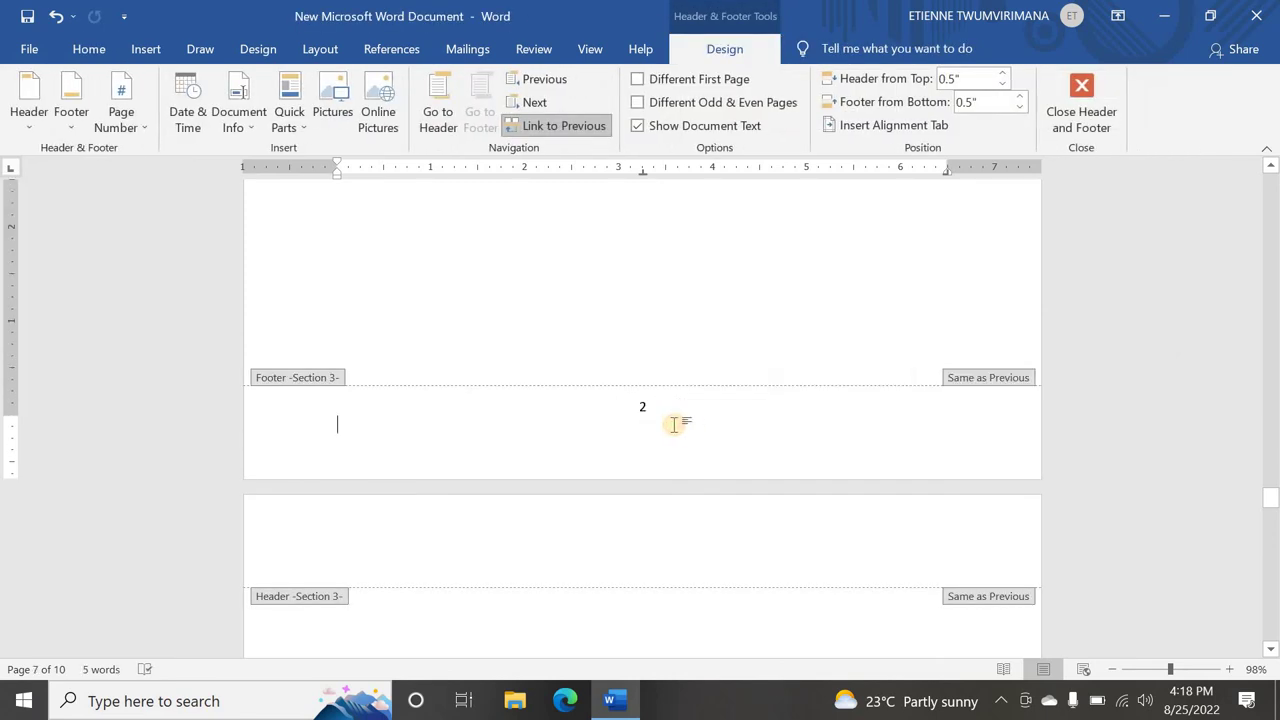
pyautogui.click(355, 405)
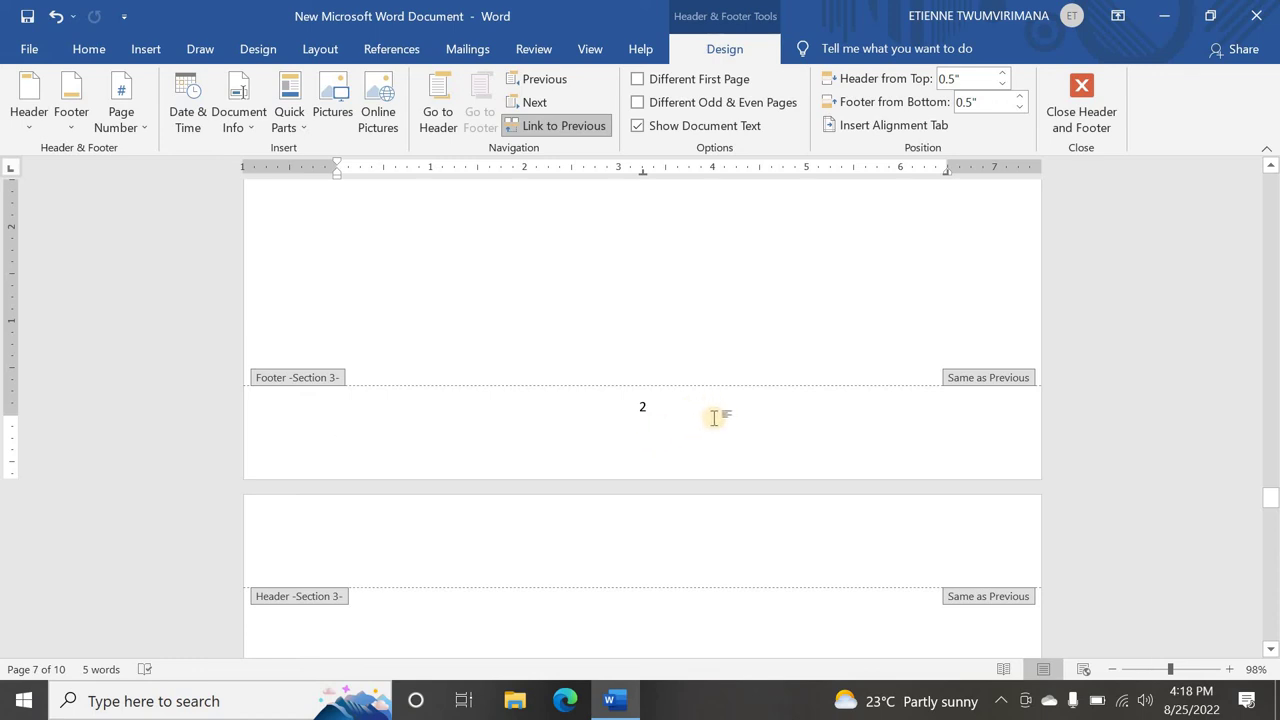
pyautogui.scroll(-5, 711, 426)
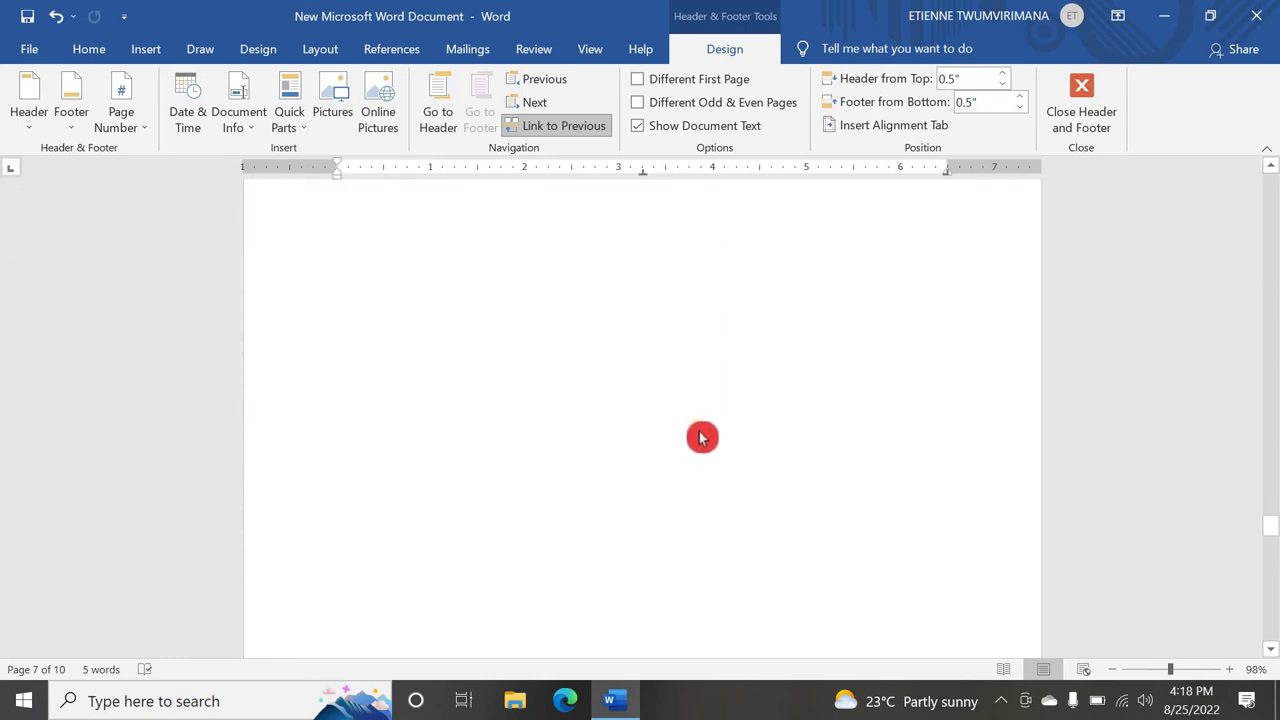
pyautogui.scroll(-2, 695, 440)
pyautogui.scroll(8, 684, 446)
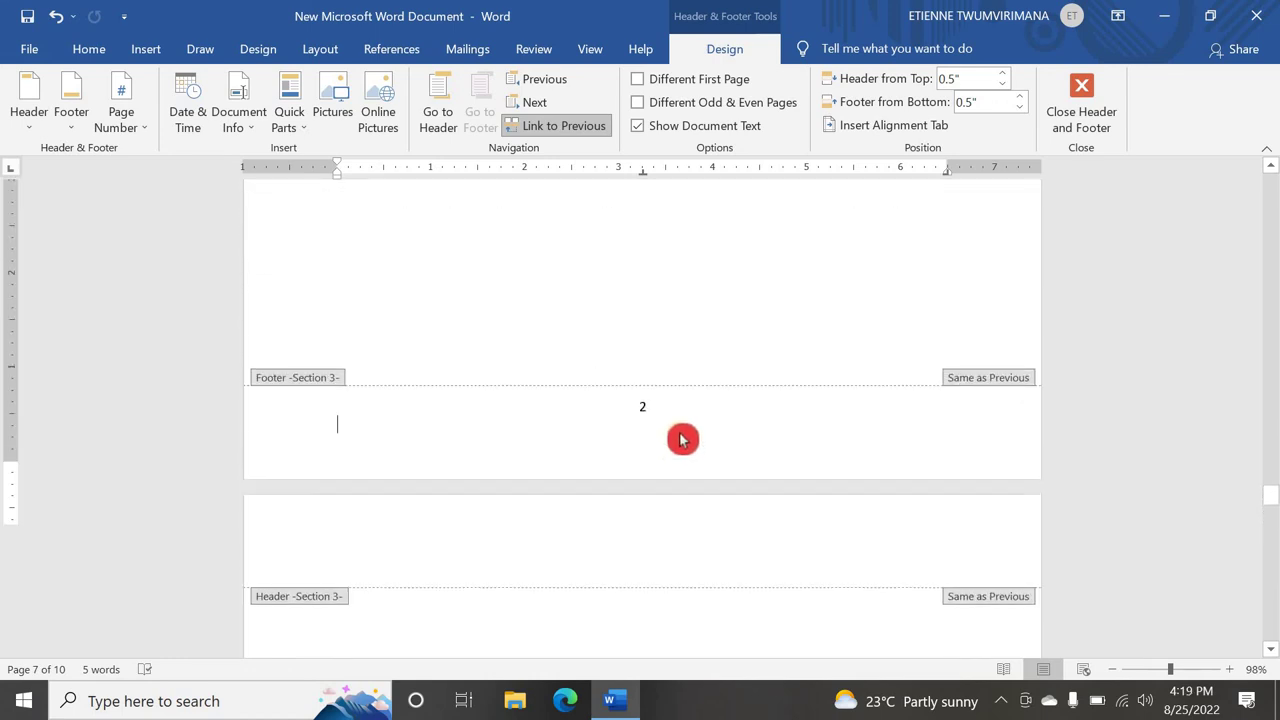
pyautogui.scroll(8, 678, 437)
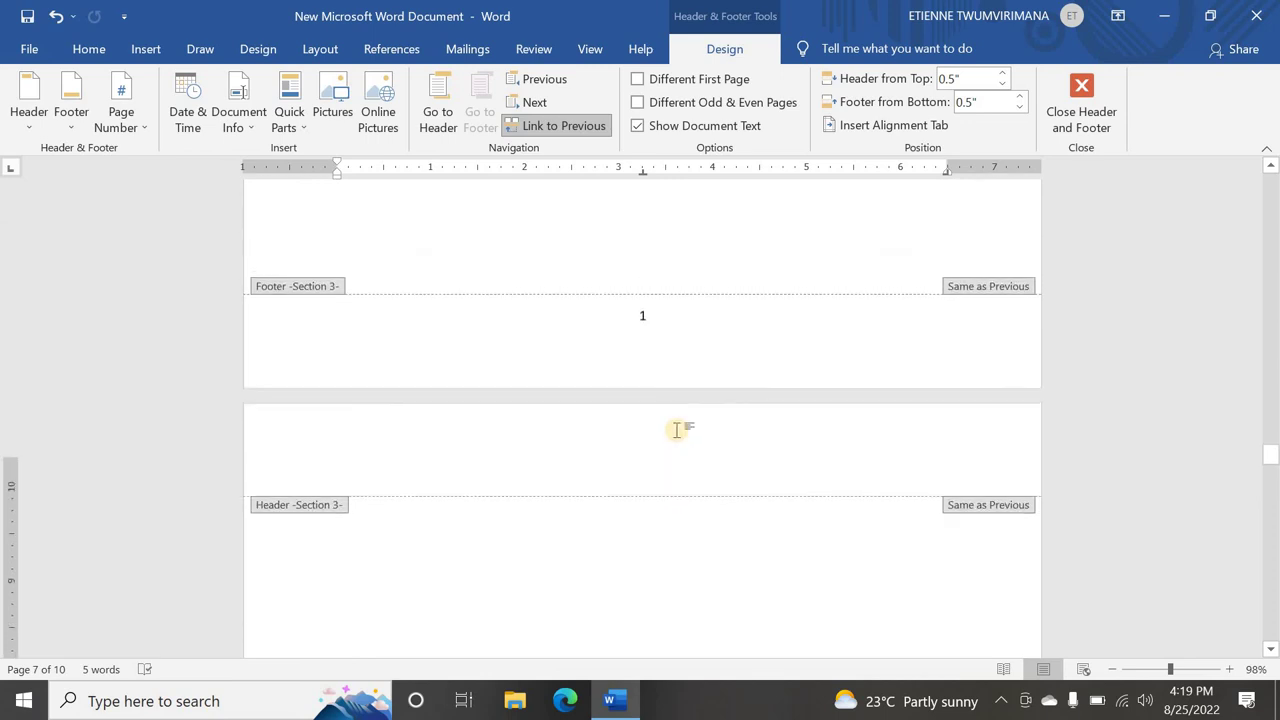
pyautogui.scroll(8, 678, 434)
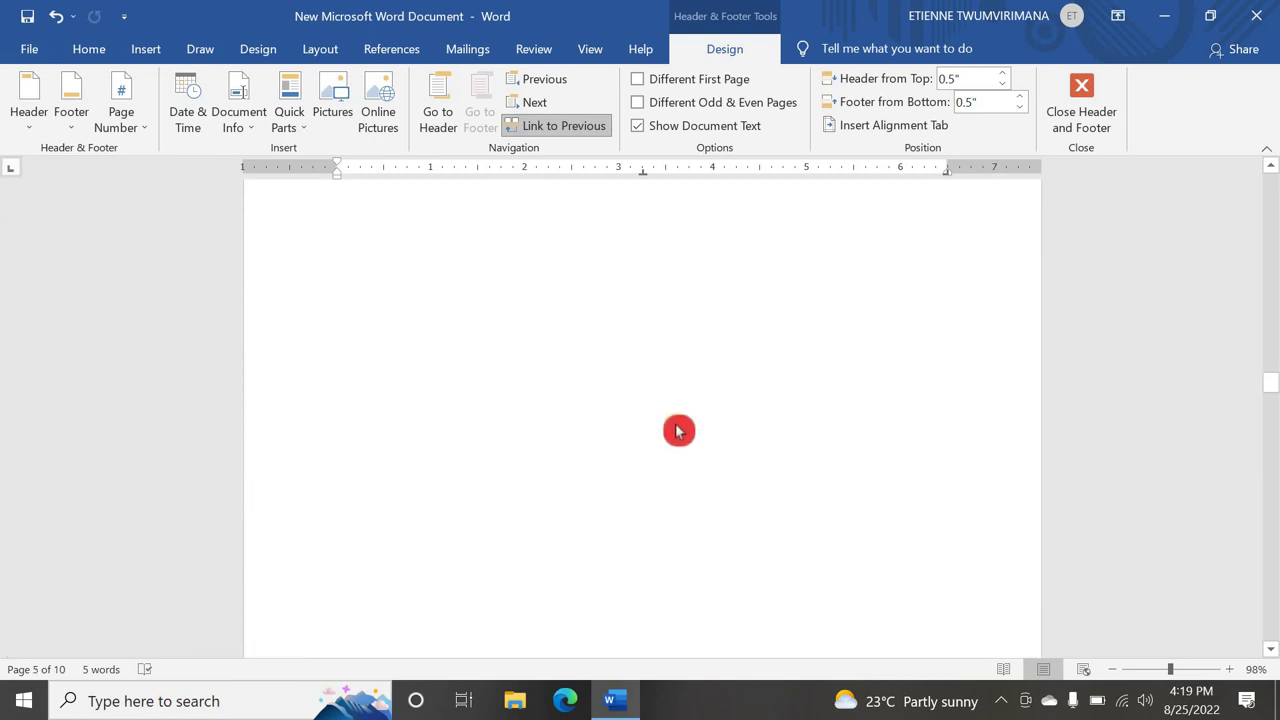
pyautogui.scroll(8, 677, 431)
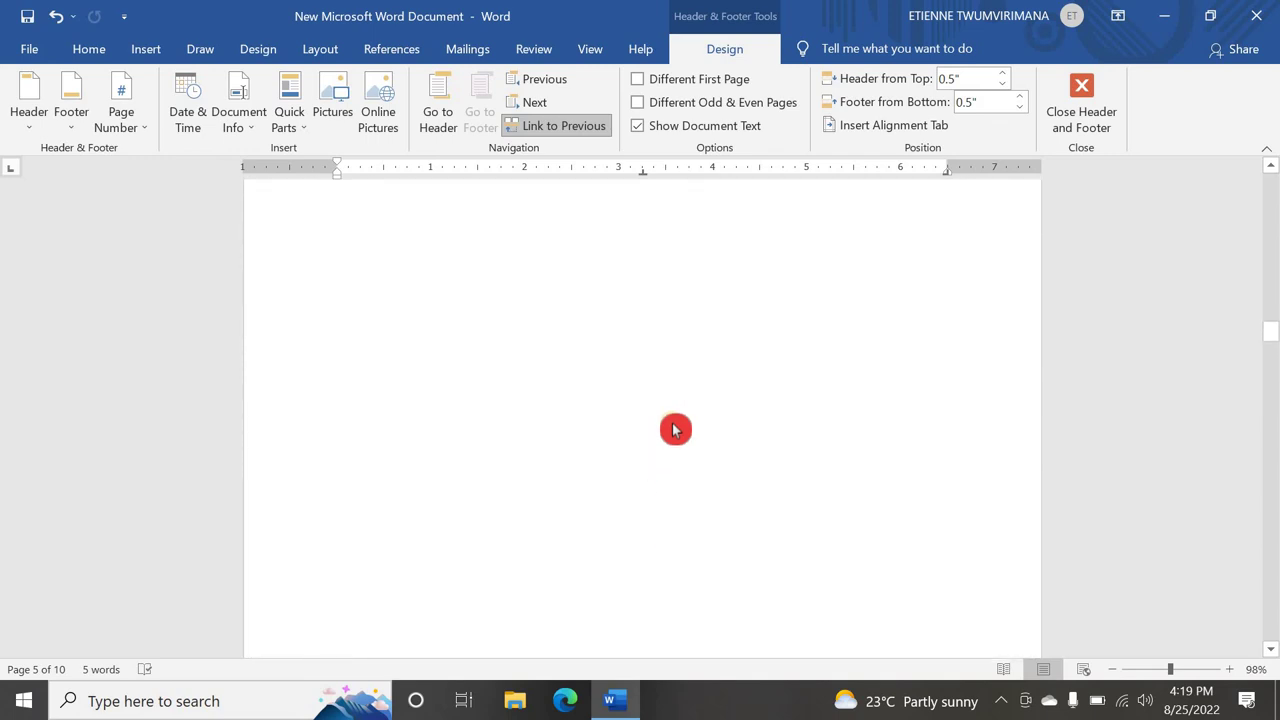
pyautogui.scroll(8, 675, 430)
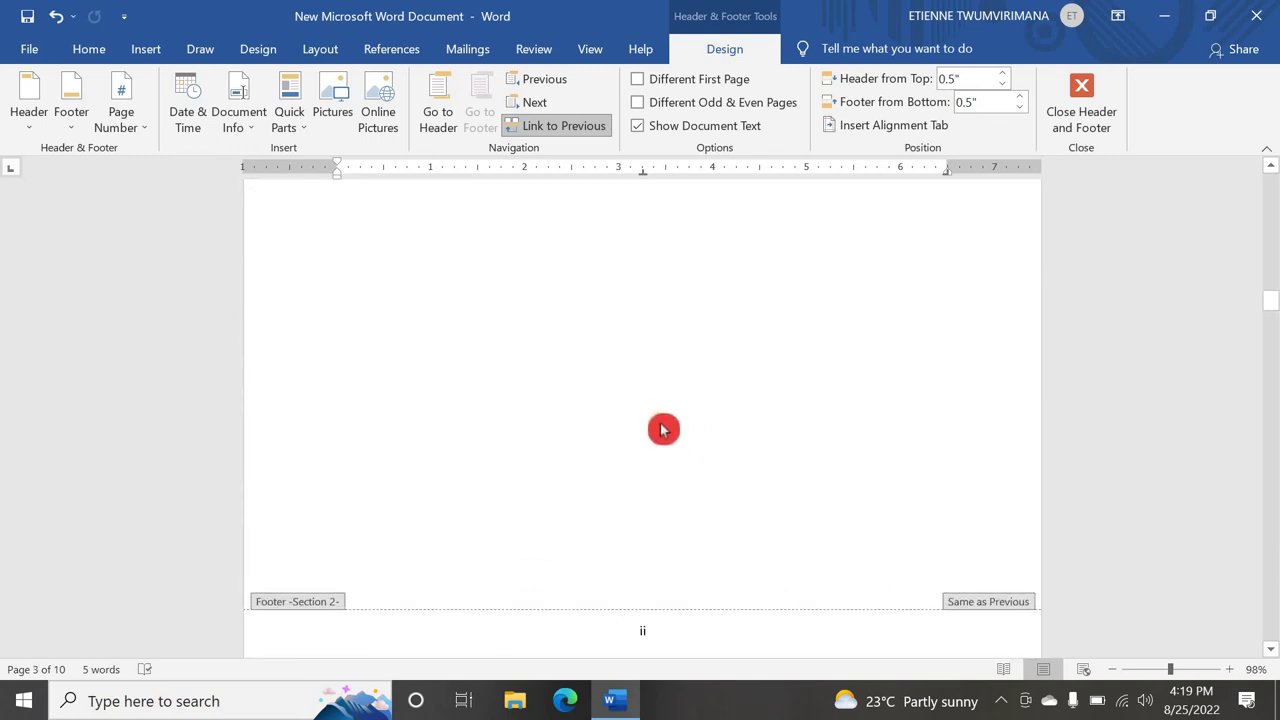
pyautogui.scroll(12, 662, 430)
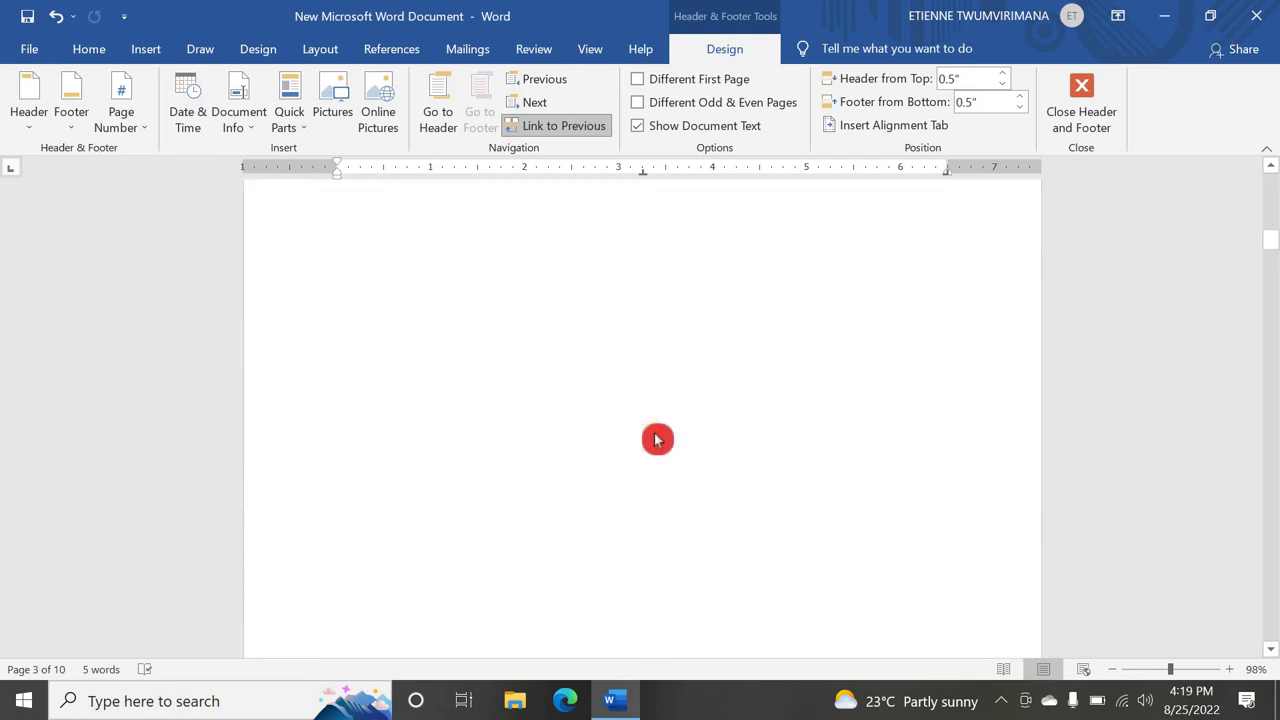
pyautogui.scroll(10, 657, 439)
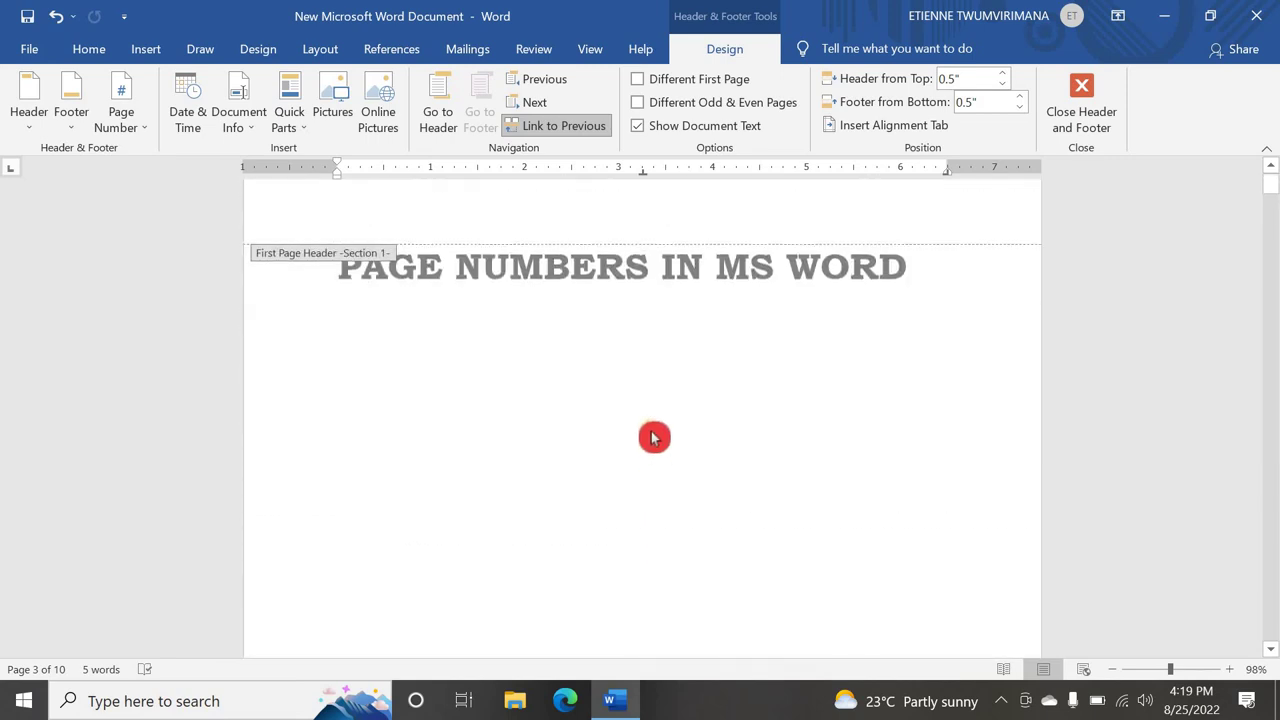
# - Close header and footer editing and check the page numbers down to page 8
pyautogui.scroll(1, 658, 435)
pyautogui.click(1084, 96)
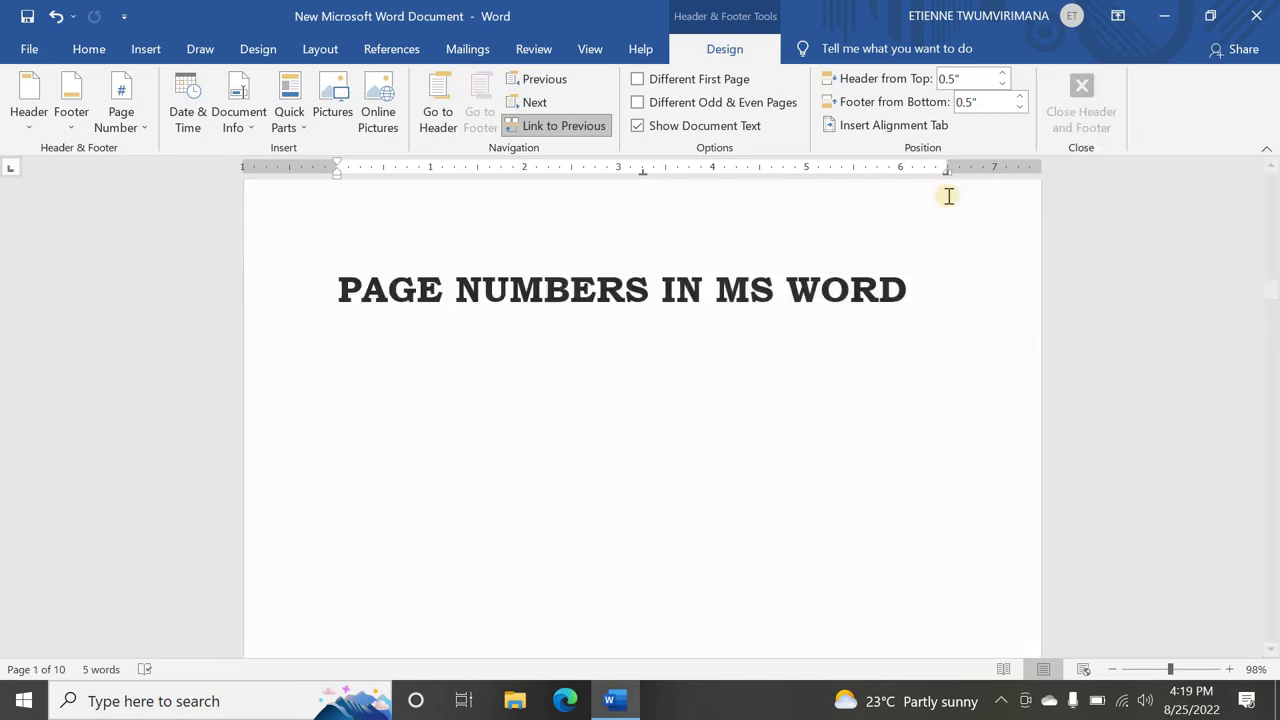
pyautogui.scroll(-5, 726, 515)
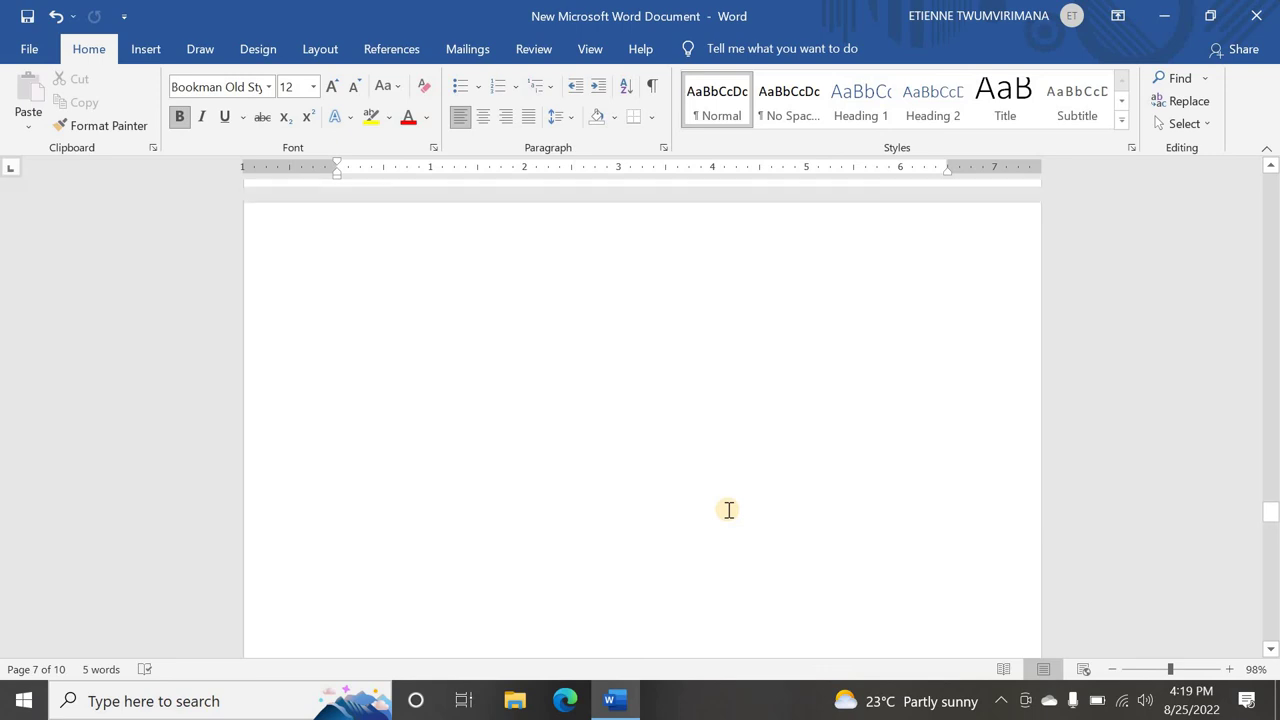
pyautogui.scroll(-1, 727, 509)
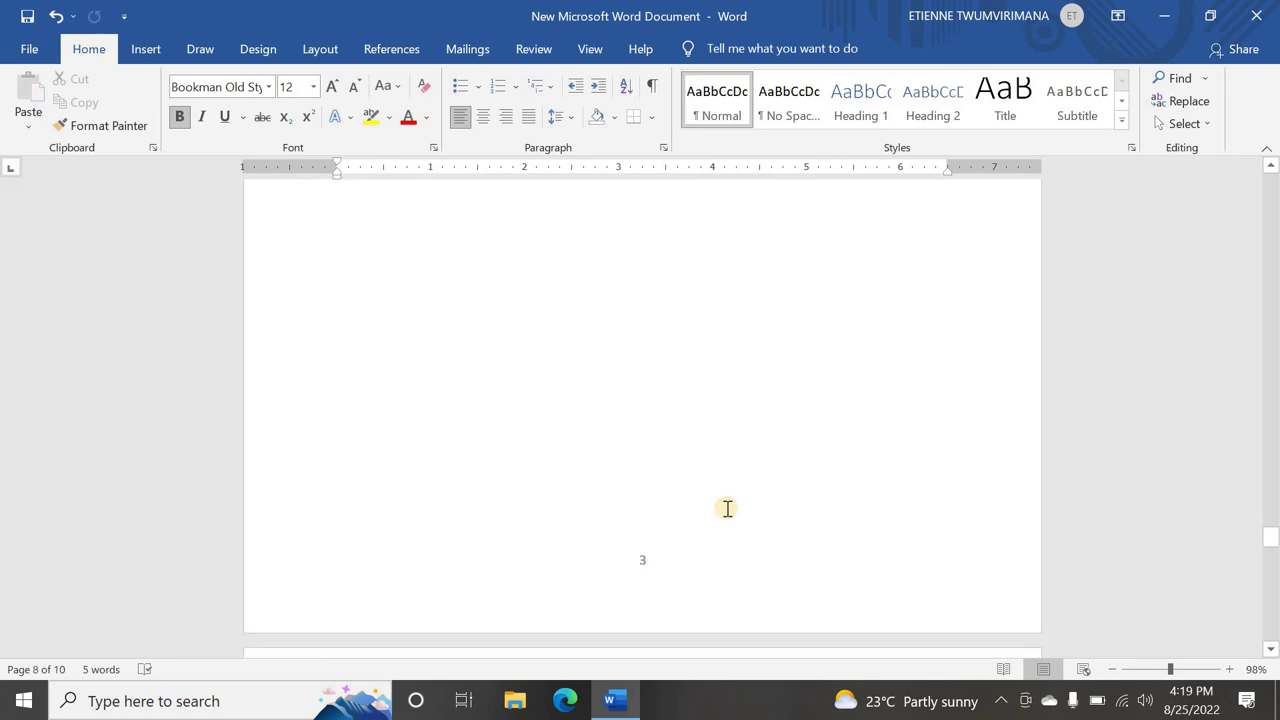